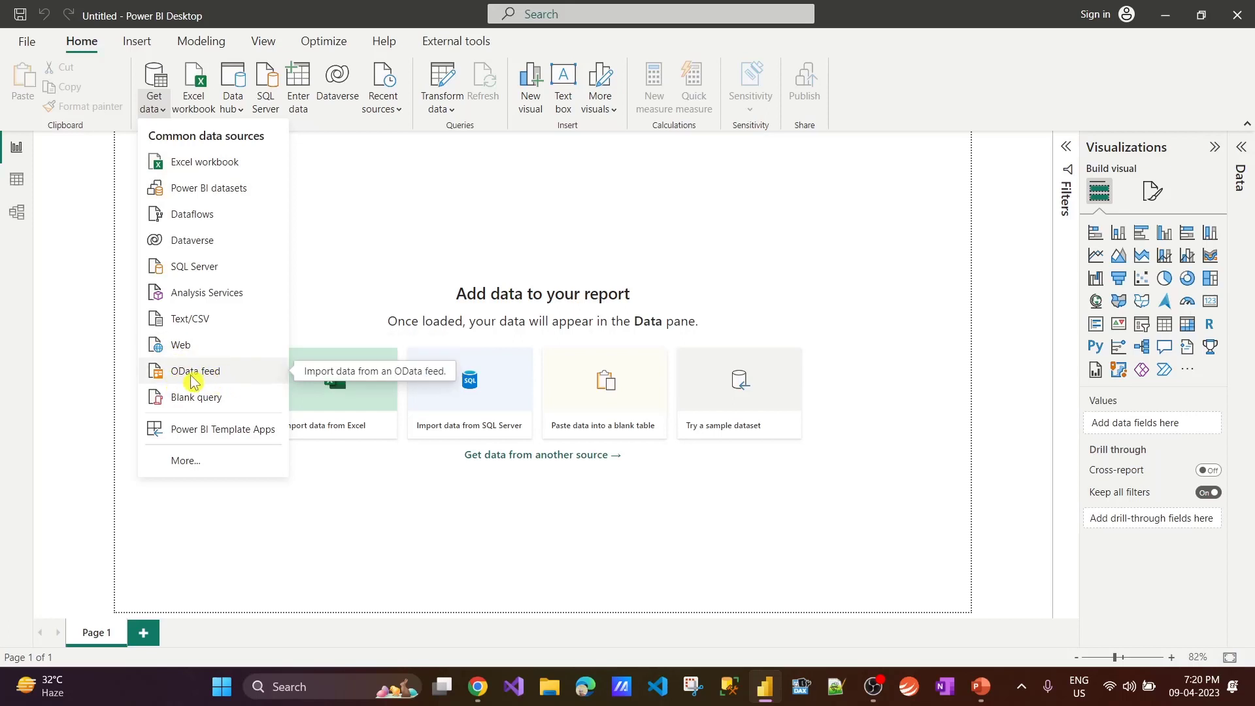
# Browse the full list of data source connectors, and close it without connecting.
pyautogui.click(186, 462)
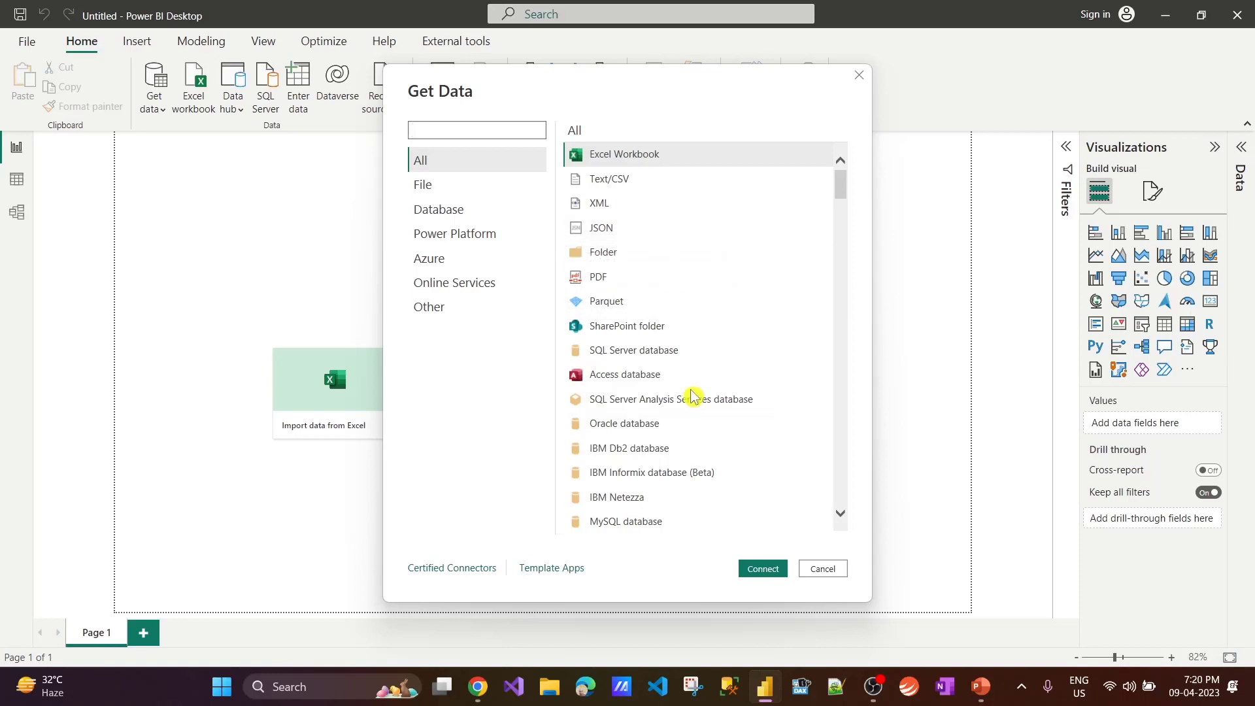
pyautogui.scroll(-7, 695, 373)
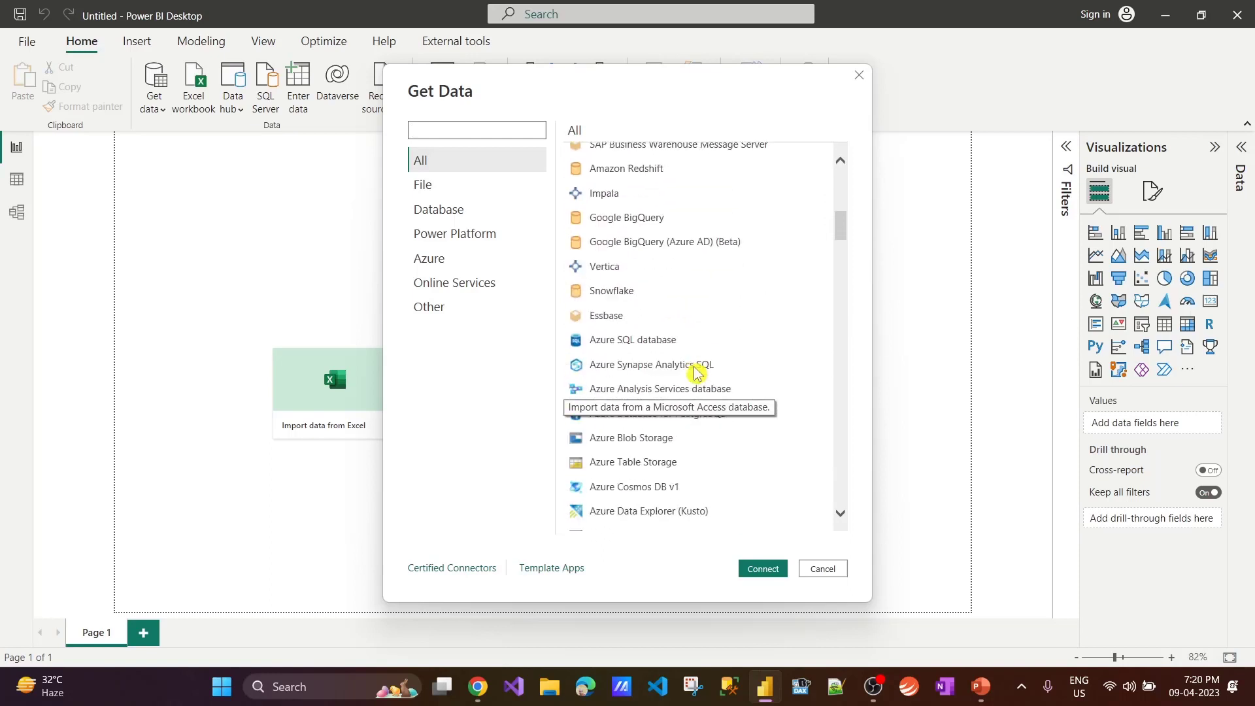
pyautogui.click(821, 568)
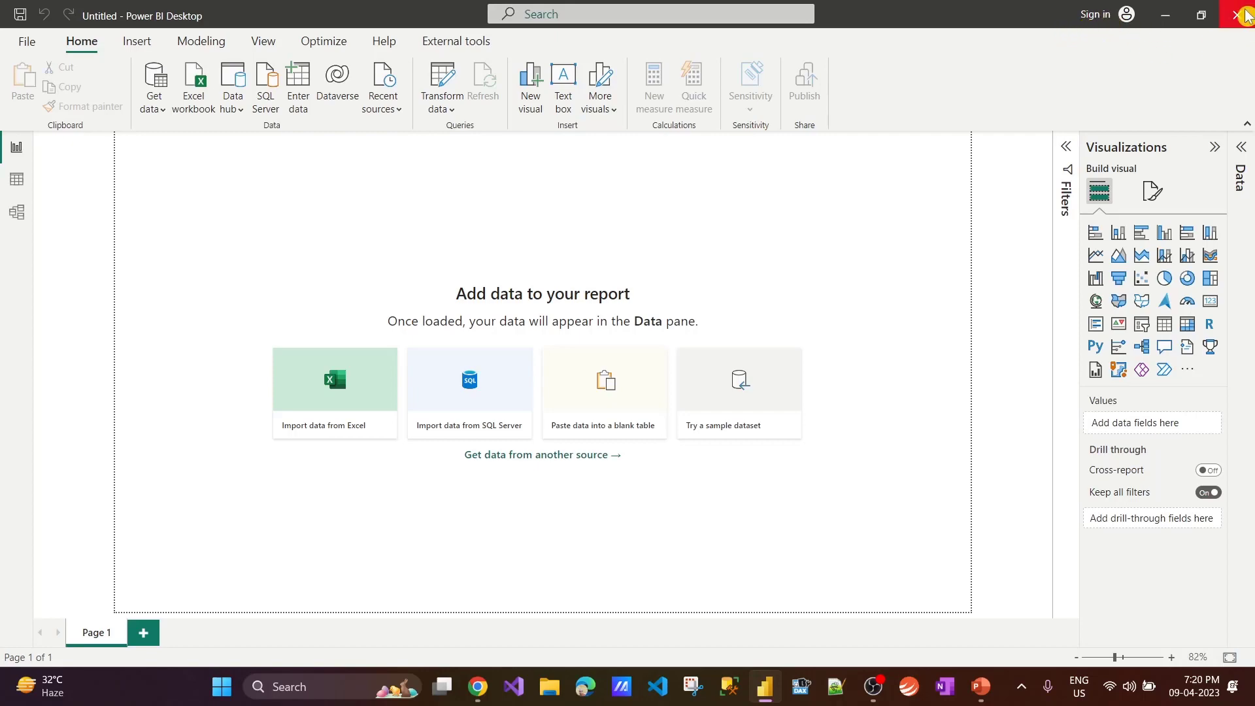
# Bring up Power BI Desktop again and dismiss its start screen to reach the blank report.
pyautogui.click(1165, 14)
pyautogui.click(761, 688)
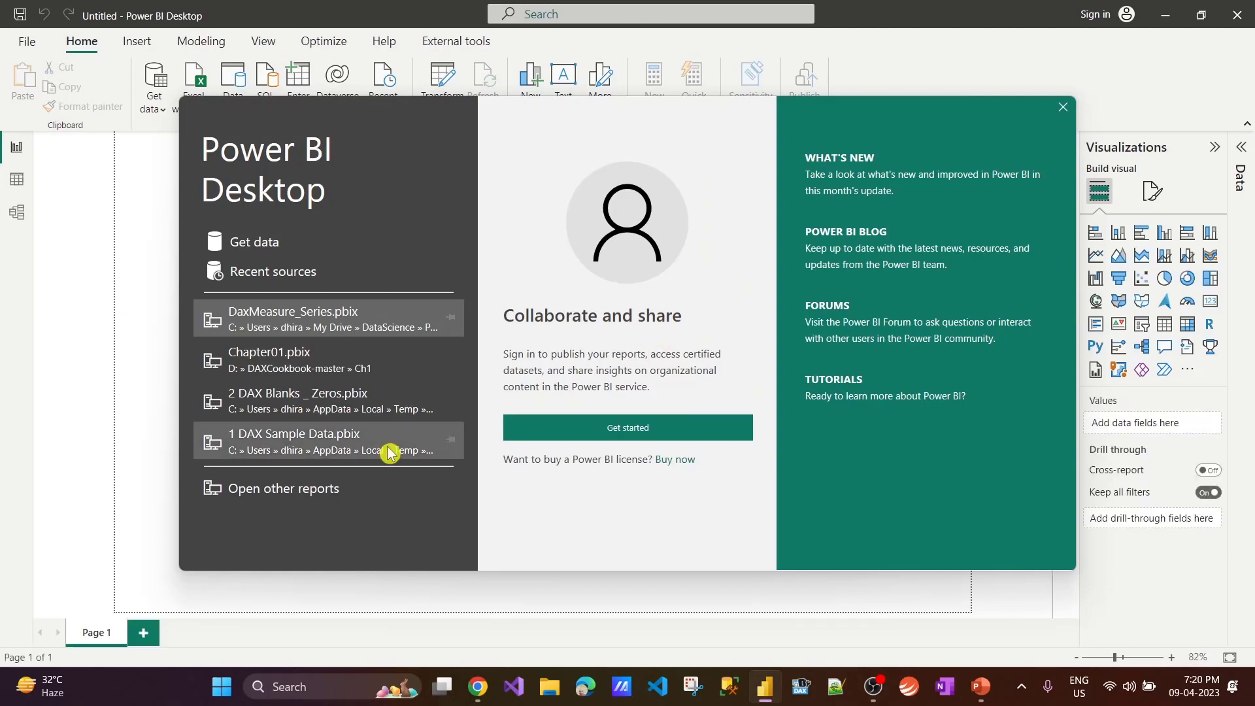
pyautogui.click(1065, 105)
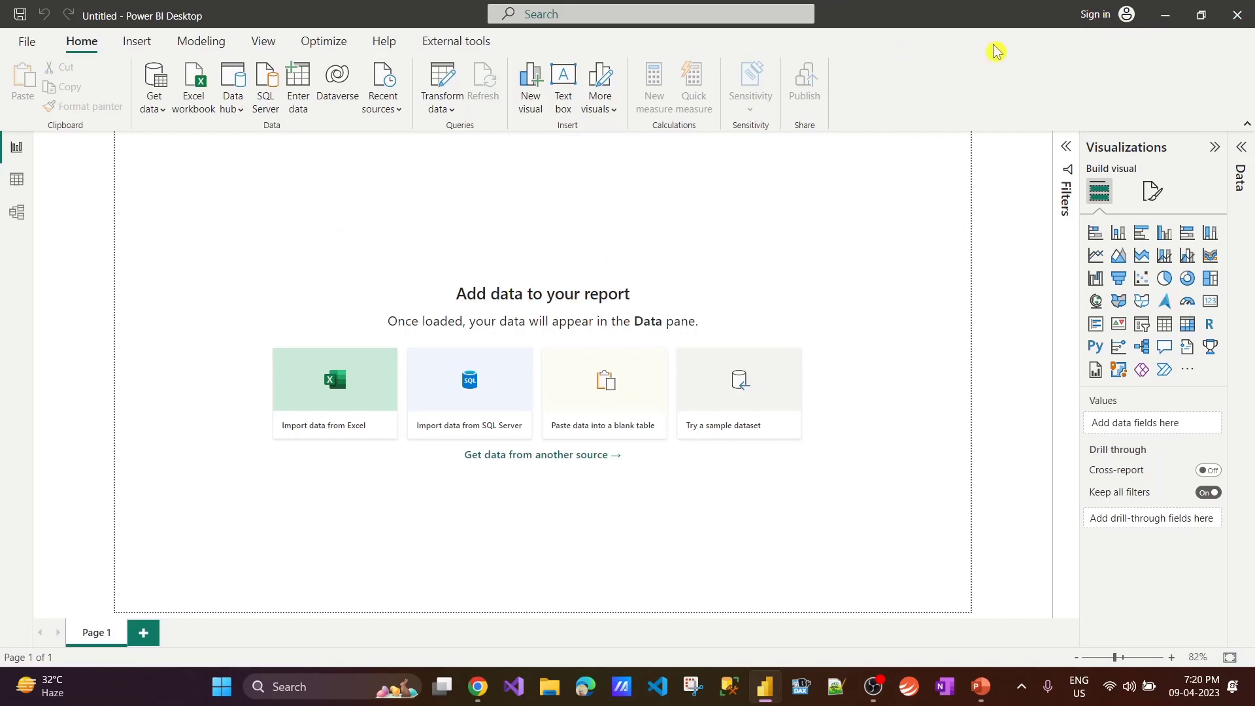
# Import the RawData sheet from the Excel workbook Orderdata.xlsx in the DataSource folder and load it into the report.
pyautogui.click(149, 107)
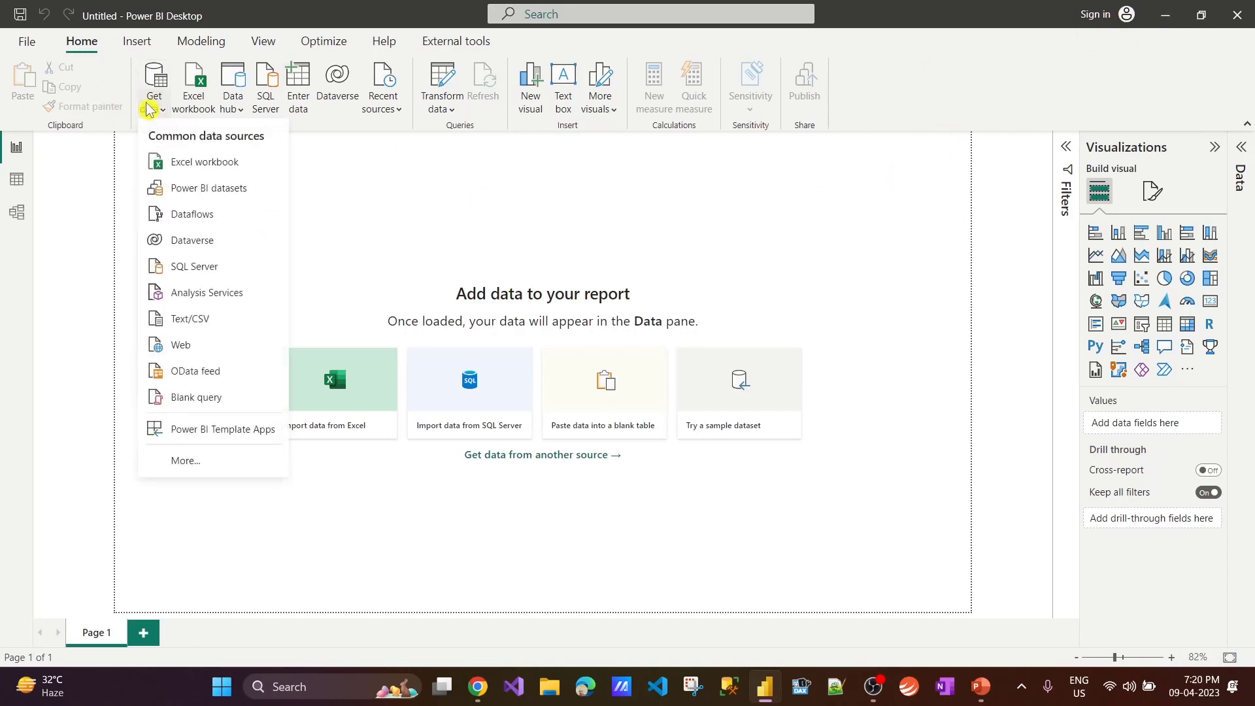
pyautogui.click(219, 165)
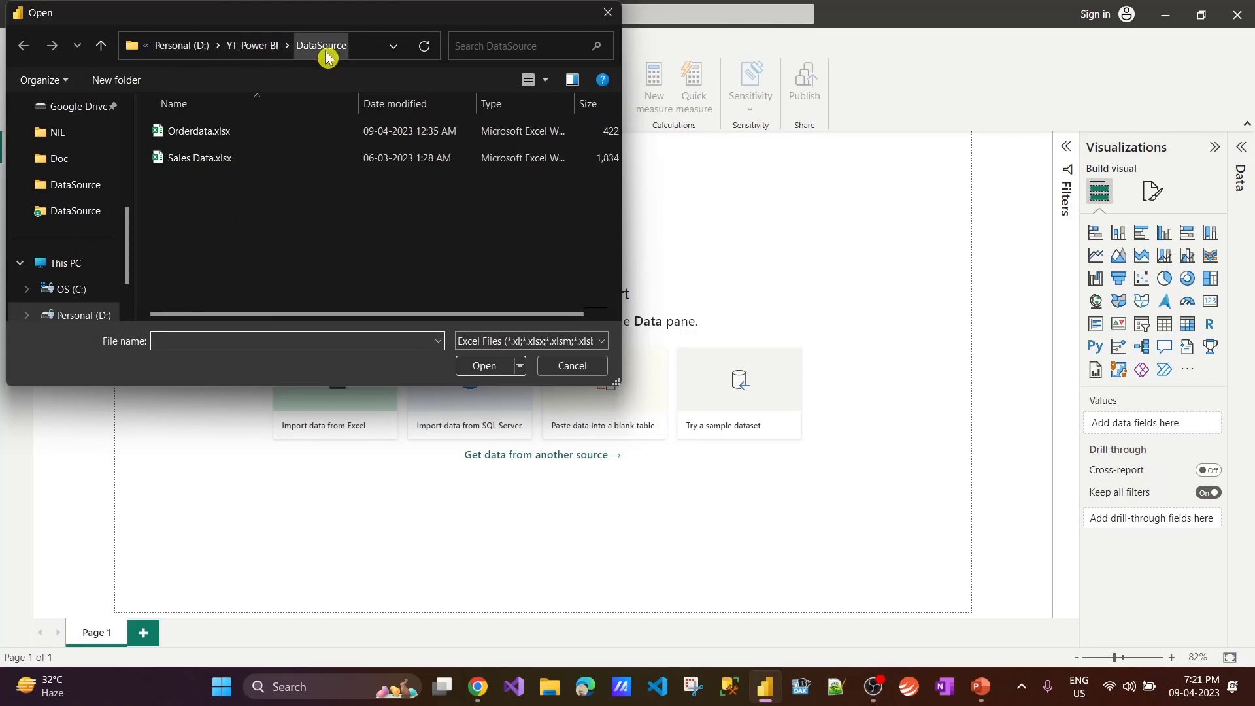
pyautogui.click(182, 139)
pyautogui.click(482, 368)
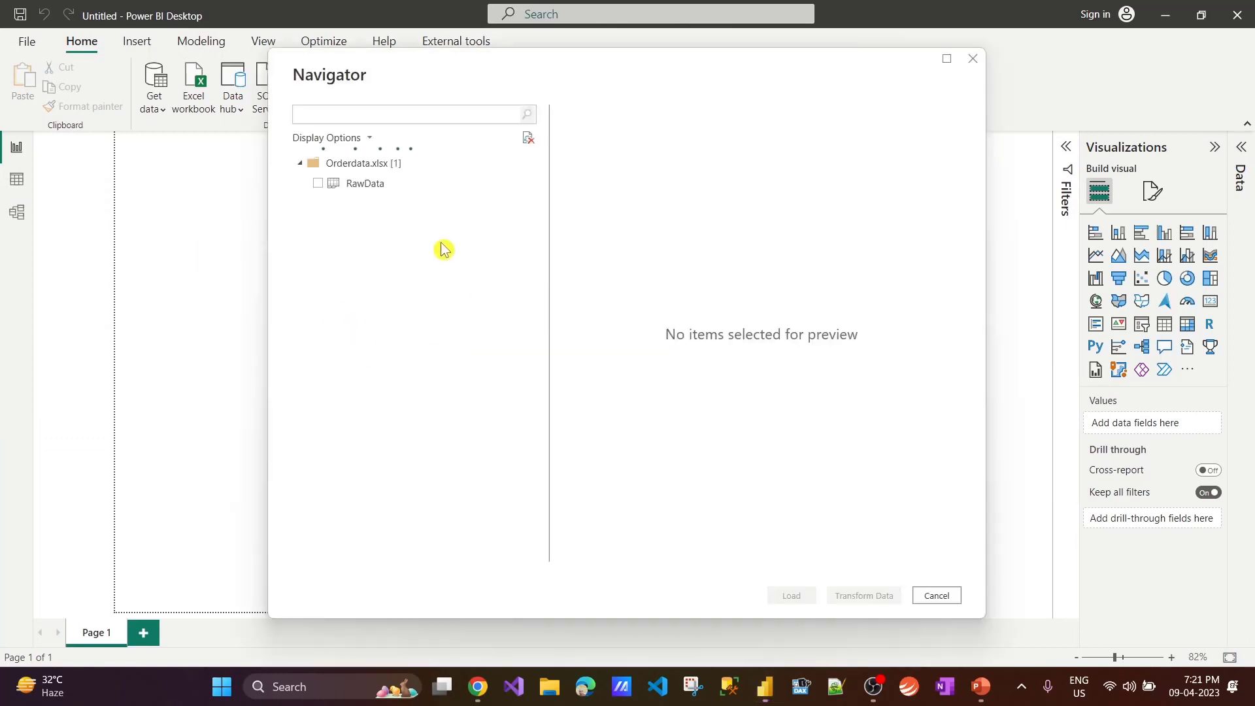
pyautogui.click(314, 190)
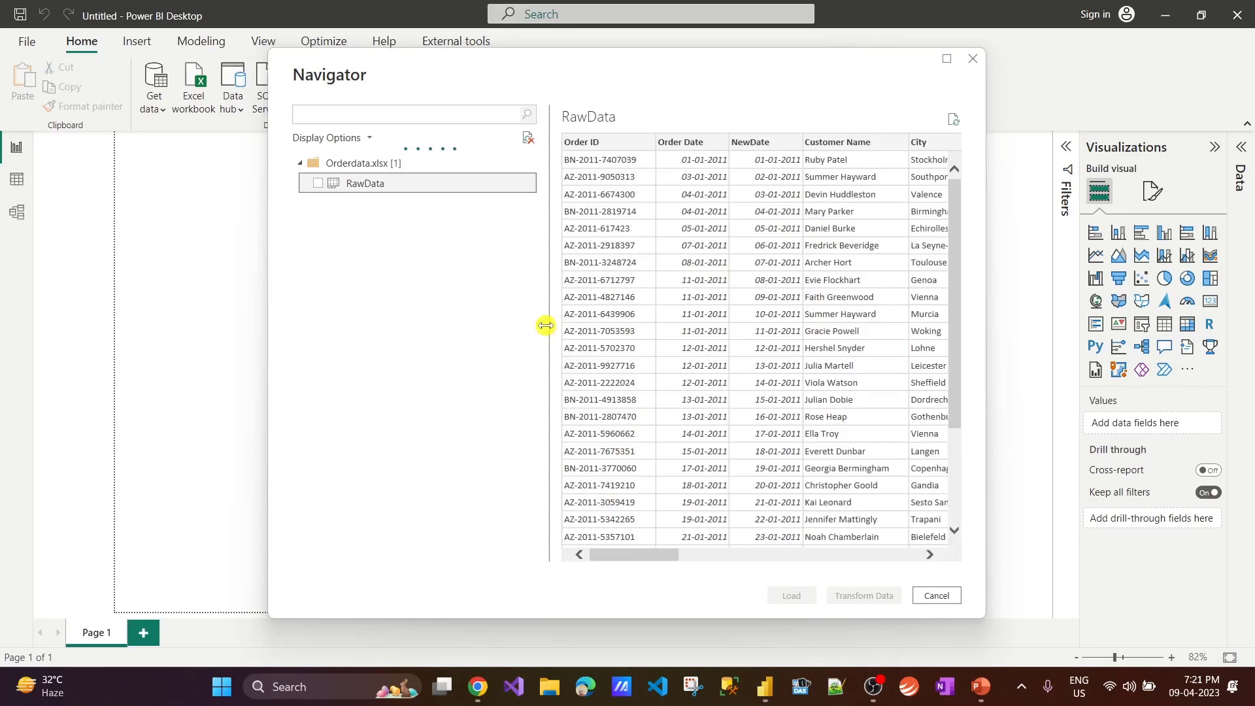
pyautogui.click(318, 184)
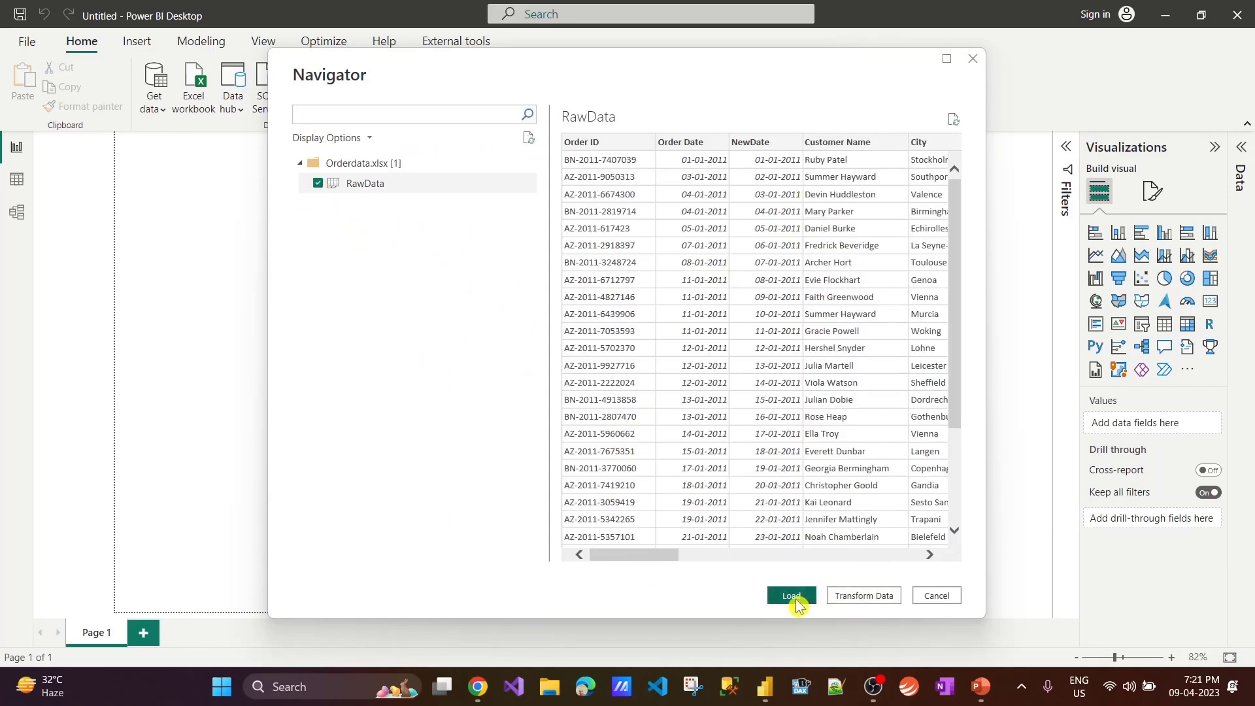
pyautogui.click(798, 596)
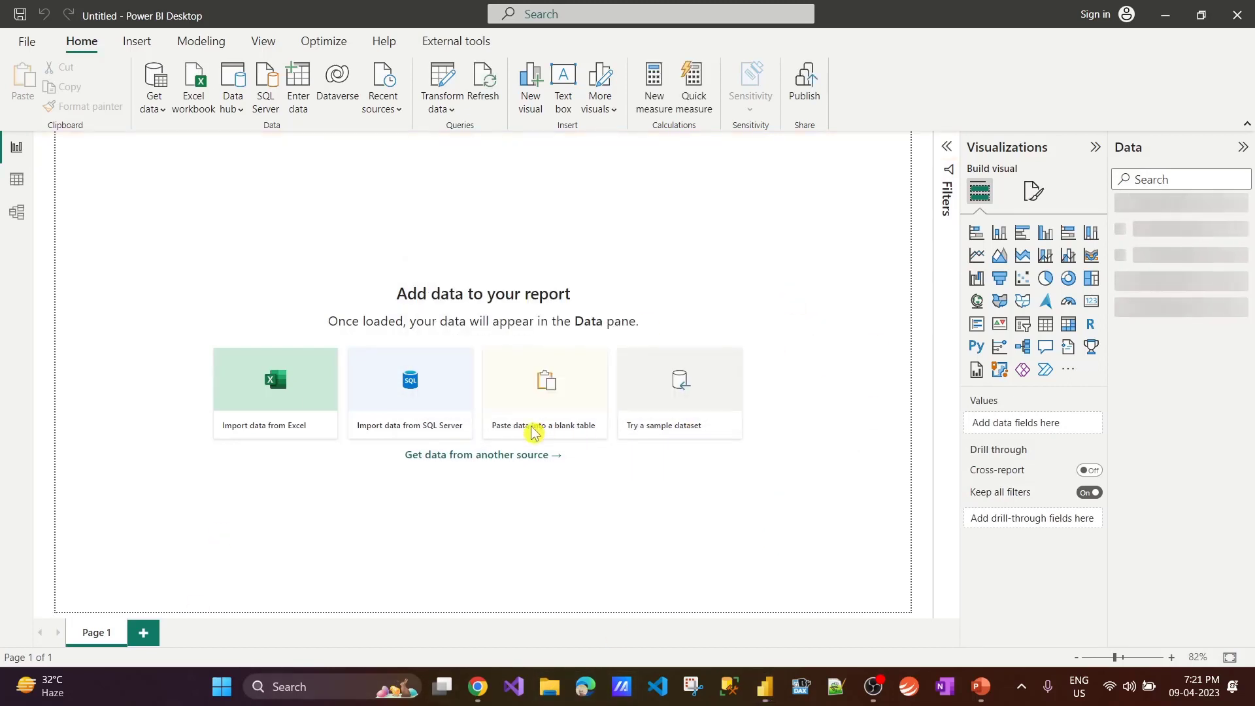
# Switch to the Orderdata.xlsx workbook in Excel and examine its column headers and the last records of the RawData sheet.
pyautogui.press('super+e')
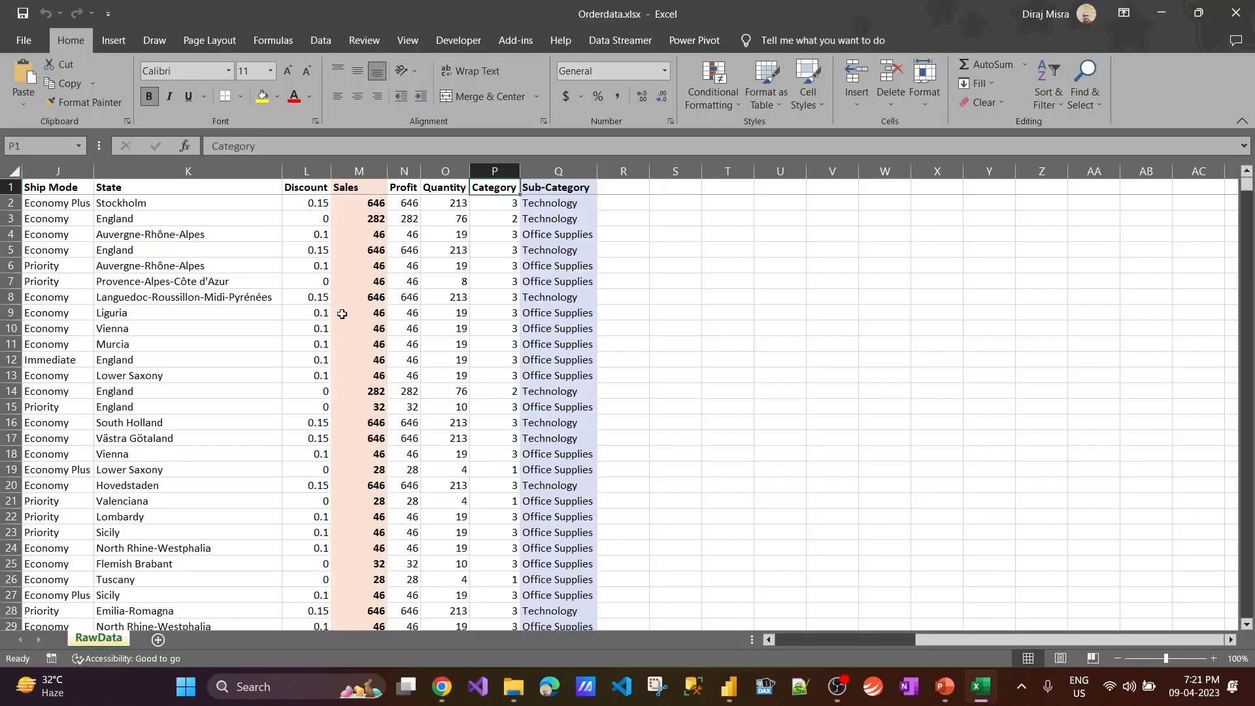
pyautogui.click(209, 185)
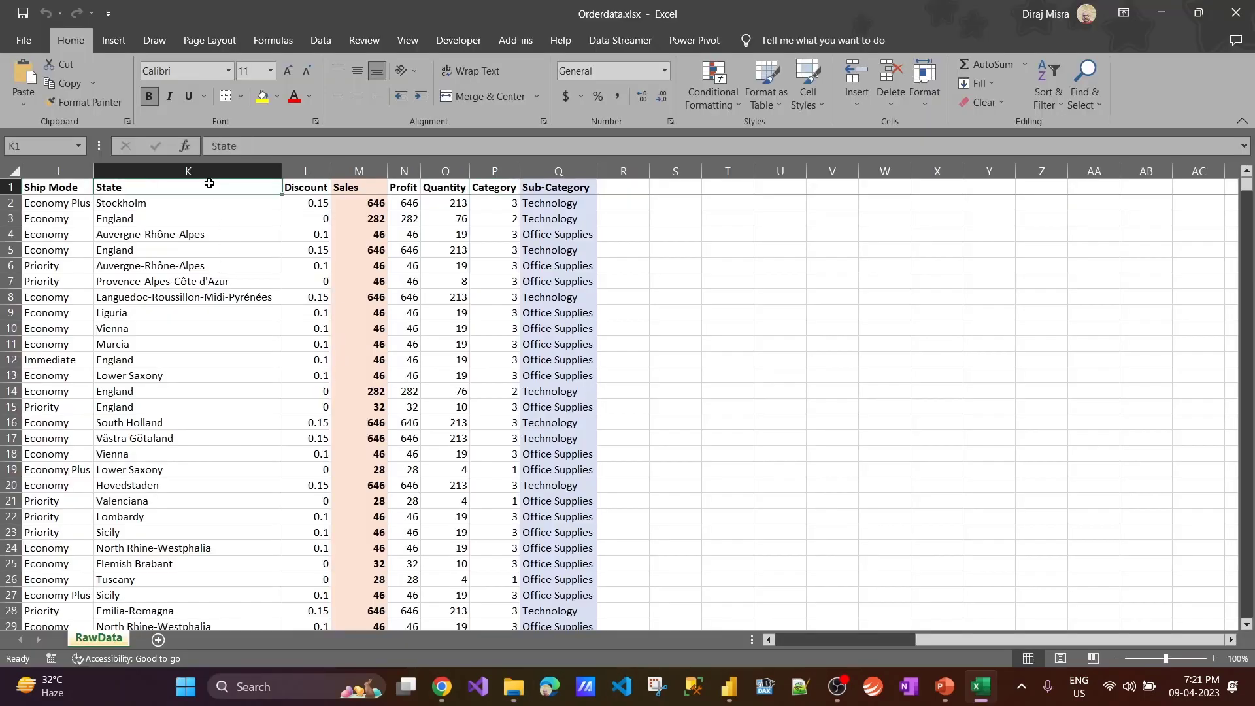
pyautogui.hotkey('ctrl', 'Home')
pyautogui.hotkey('ctrl', 'Right')
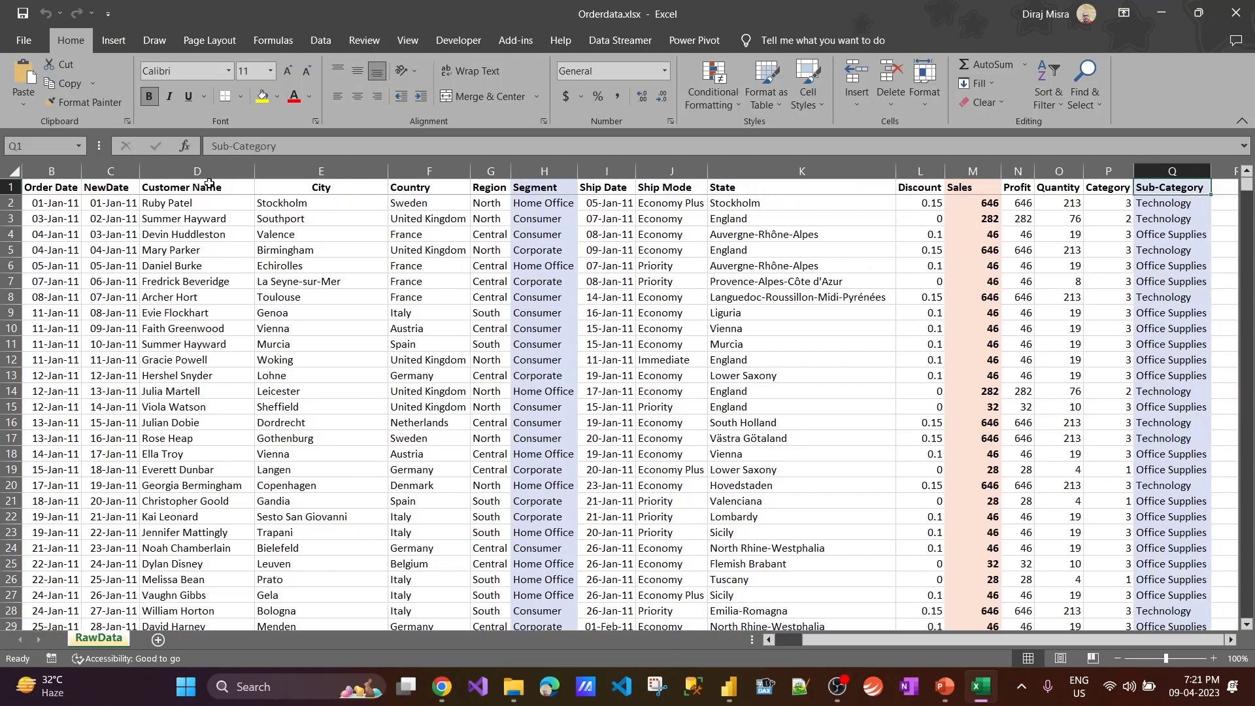
pyautogui.hotkey('ctrl', 'shift', 'Left')
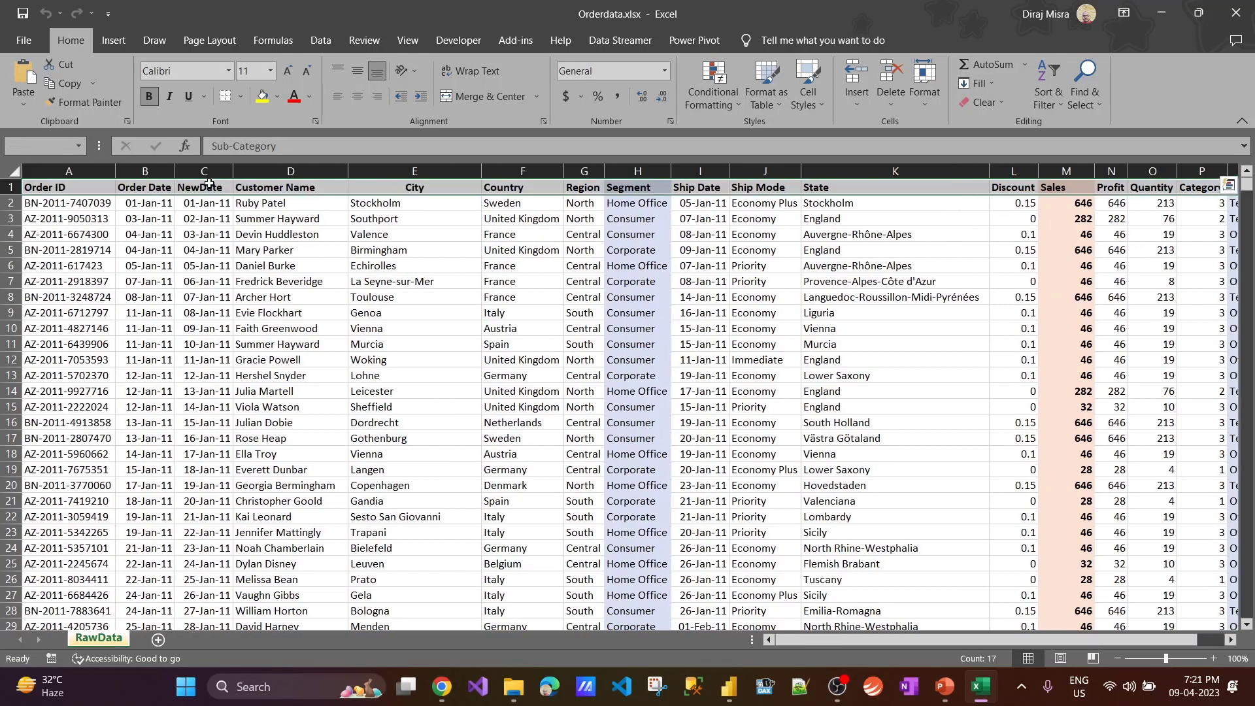
pyautogui.press('Left')
pyautogui.hotkey('ctrl', 'Down')
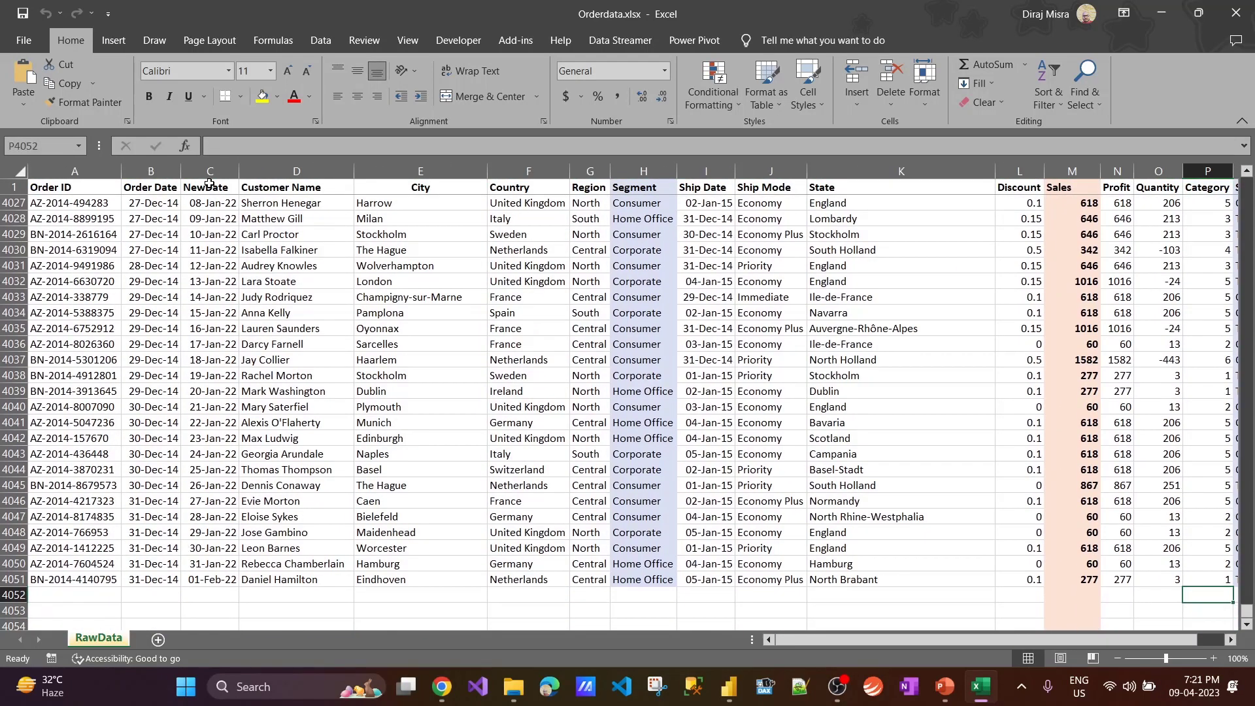
pyautogui.hotkey('ctrl', 'Left')
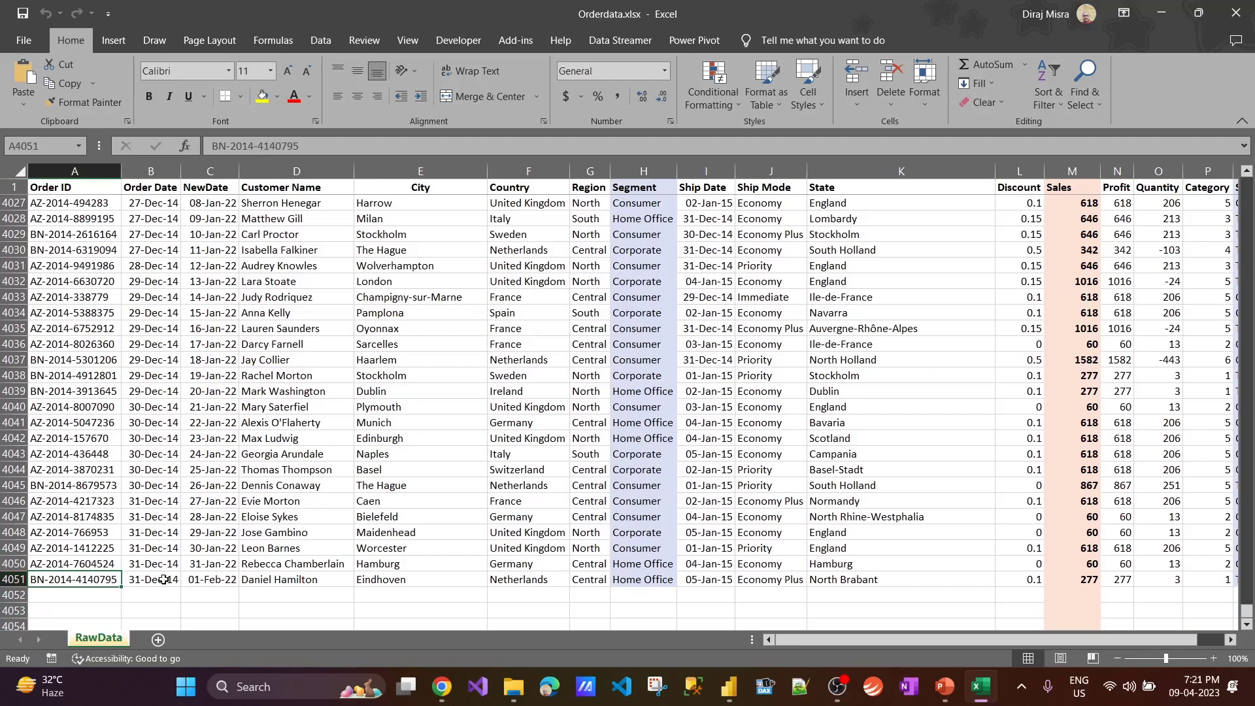
# Return to Power BI Desktop, expand the RawData fields and view the loaded table's rows in Data view.
pyautogui.hotkey('alt', 'Tab')
pyautogui.hotkey('alt', 'Tab')
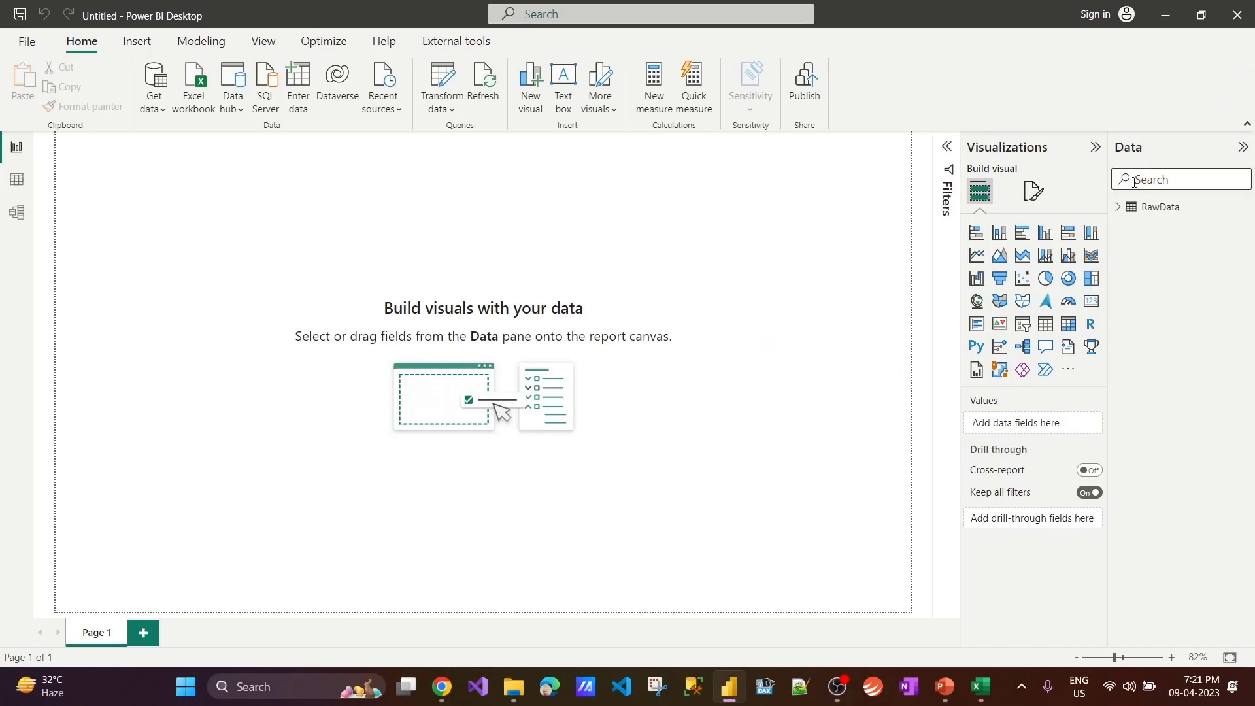
pyautogui.click(1118, 206)
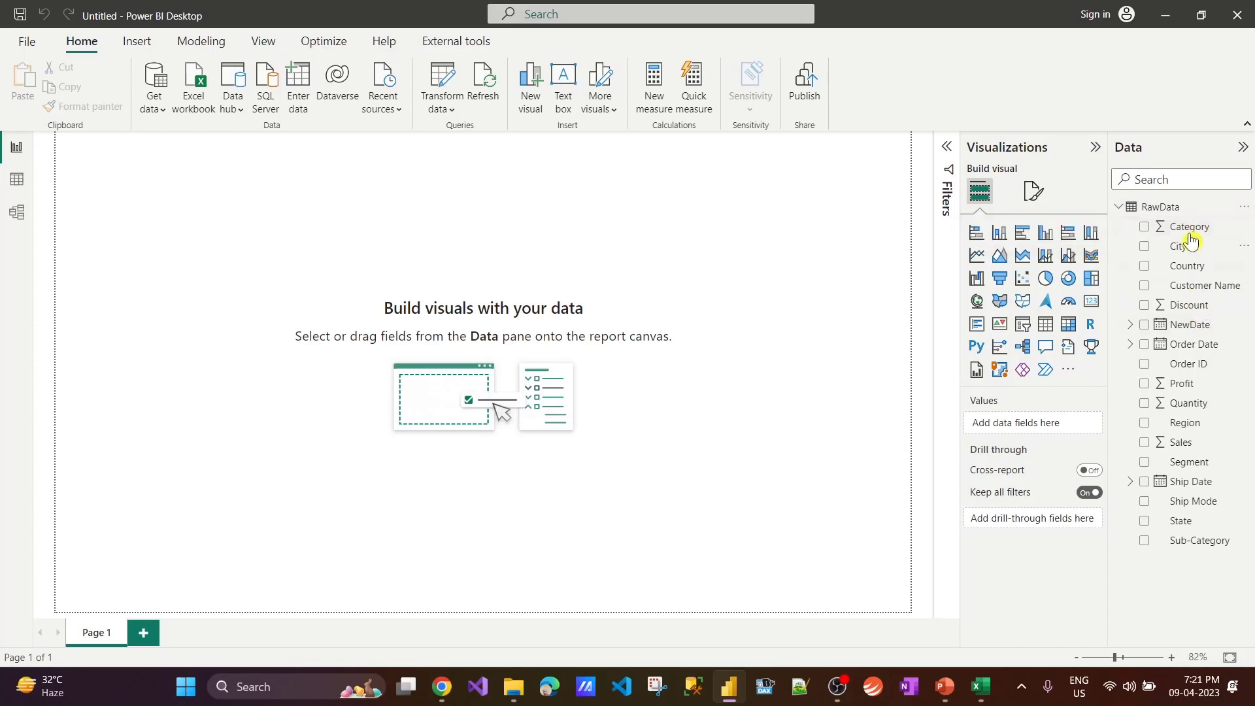
pyautogui.click(16, 179)
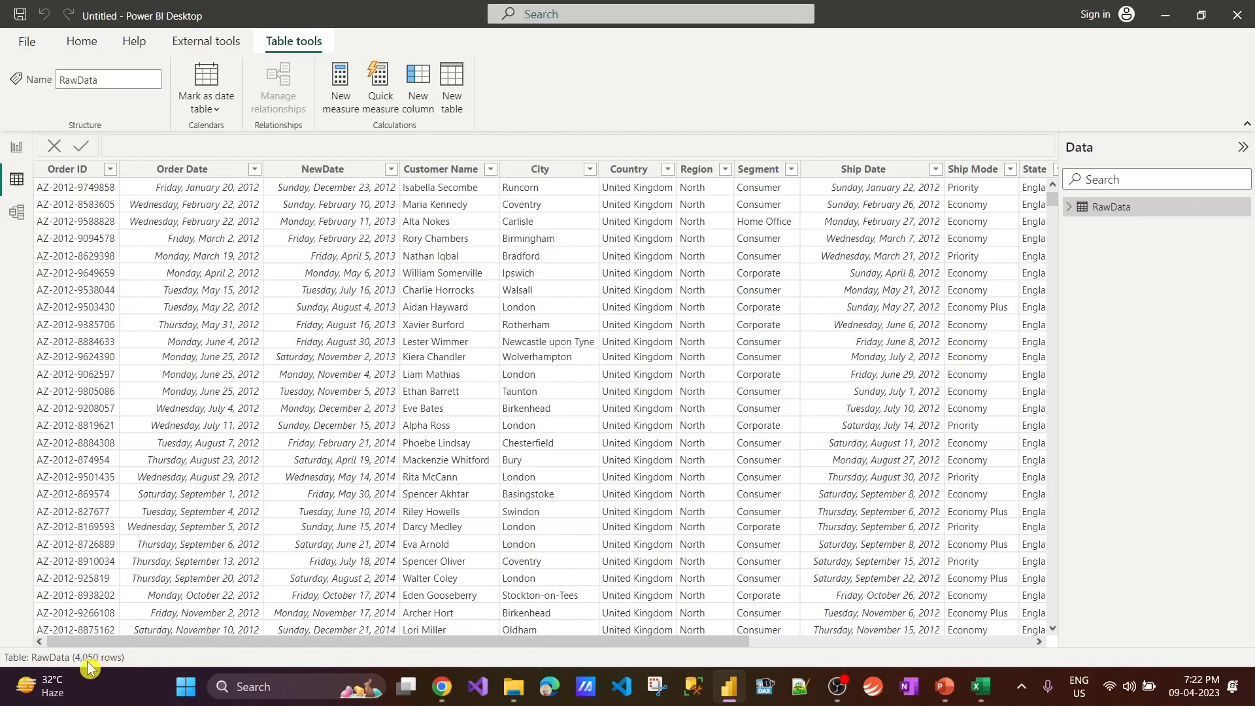
# Switch to the Excel workbook and select the header row, and extend the selection over the whole RawData range.
pyautogui.hotkey('alt', 'Tab')
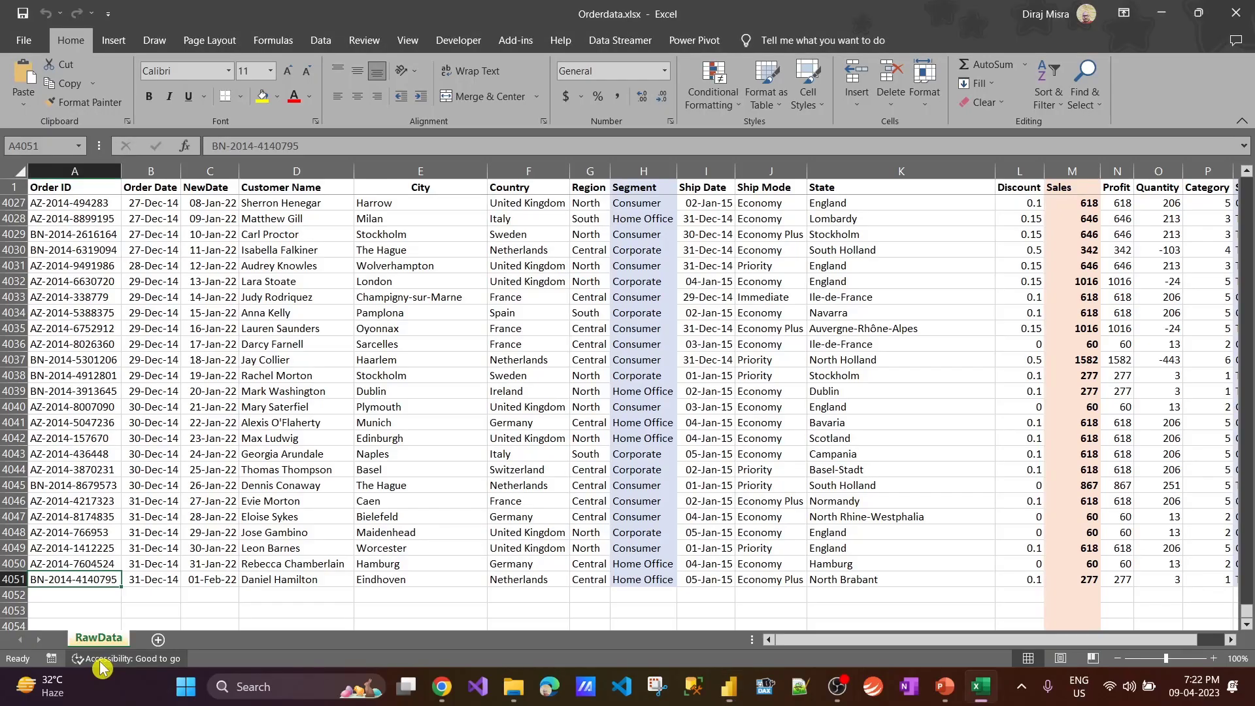
pyautogui.hotkey('ctrl', 'Up')
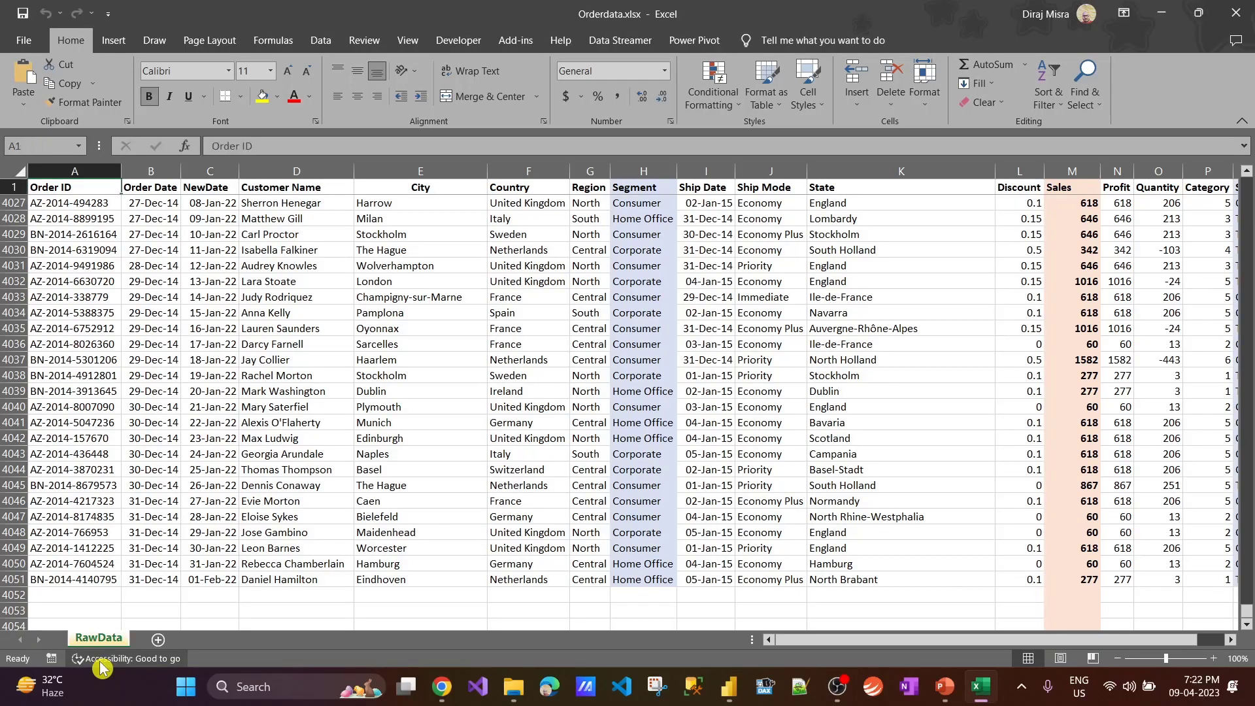
pyautogui.hotkey('ctrl', 'shift', 'Right')
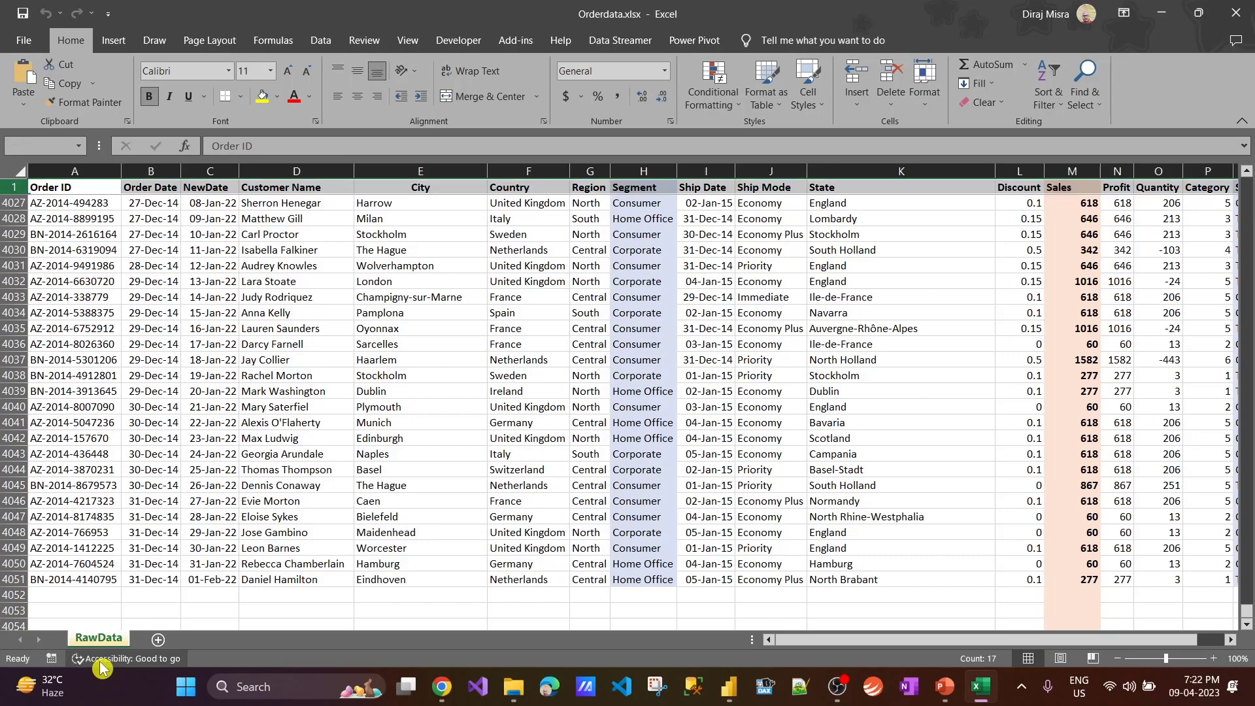
pyautogui.hotkey('ctrl', 'Home')
pyautogui.press('Up')
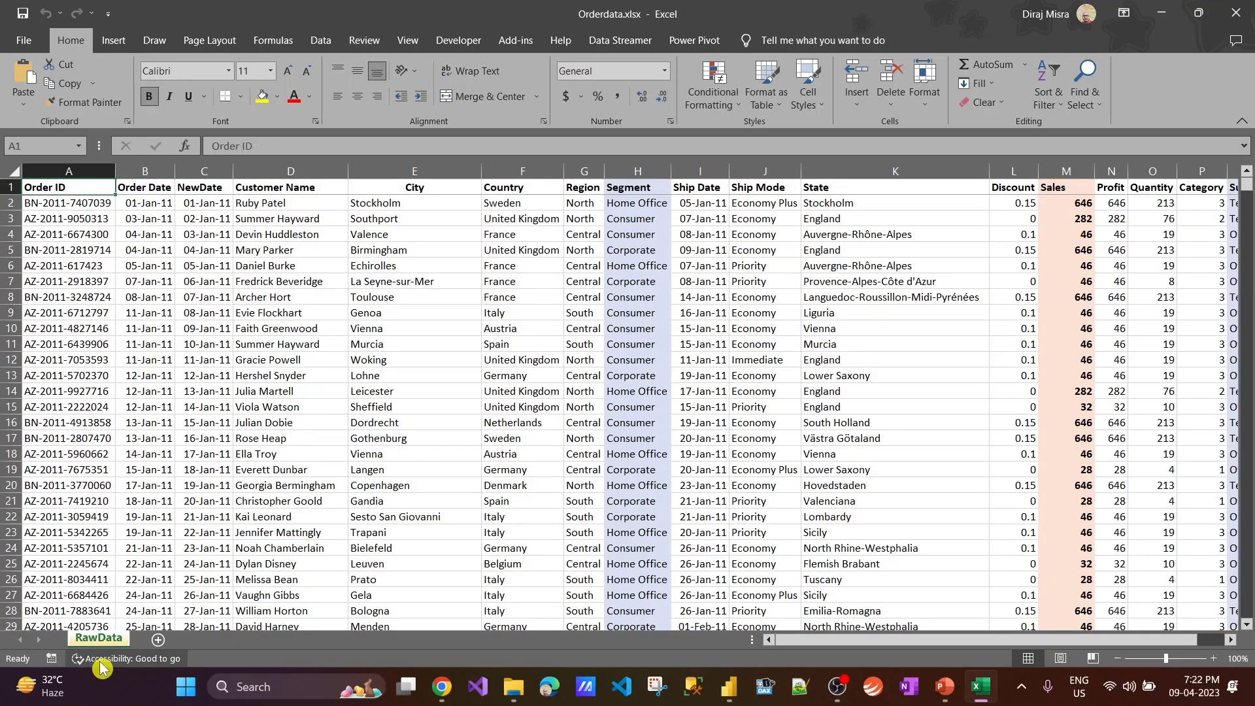
pyautogui.hotkey('ctrl', 'shift', 'Right')
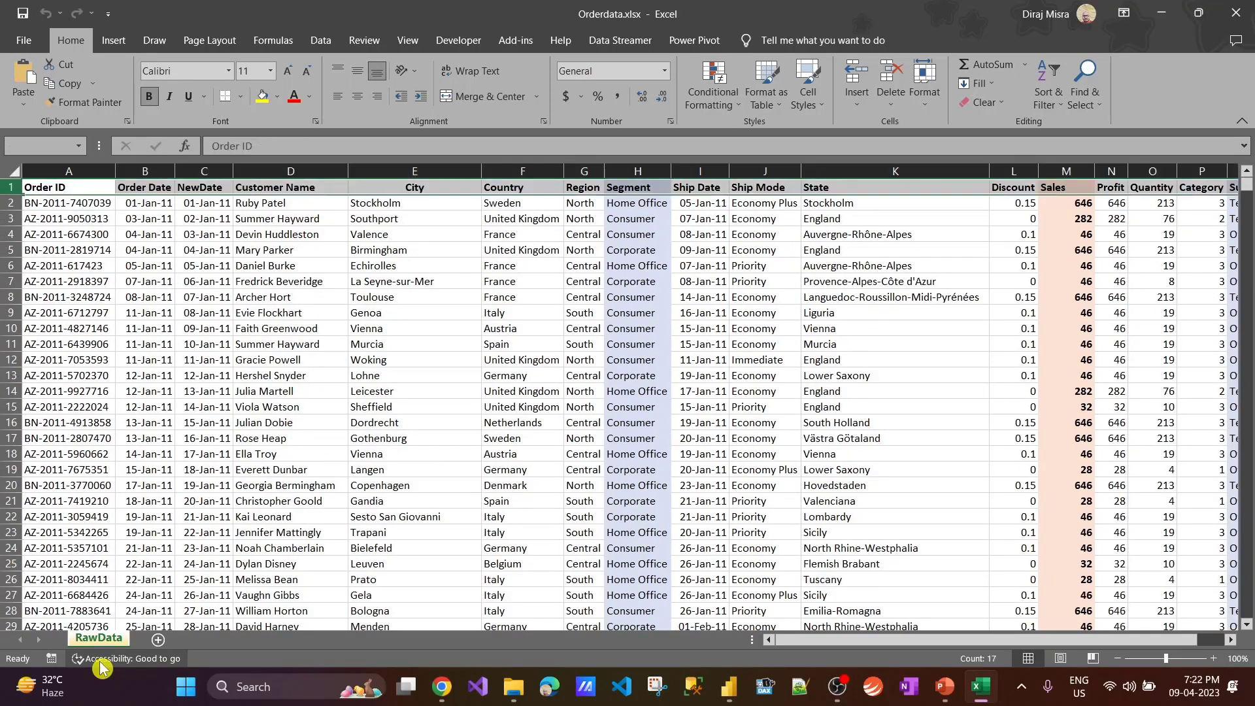
pyautogui.hotkey('ctrl', 'shift', 'Down')
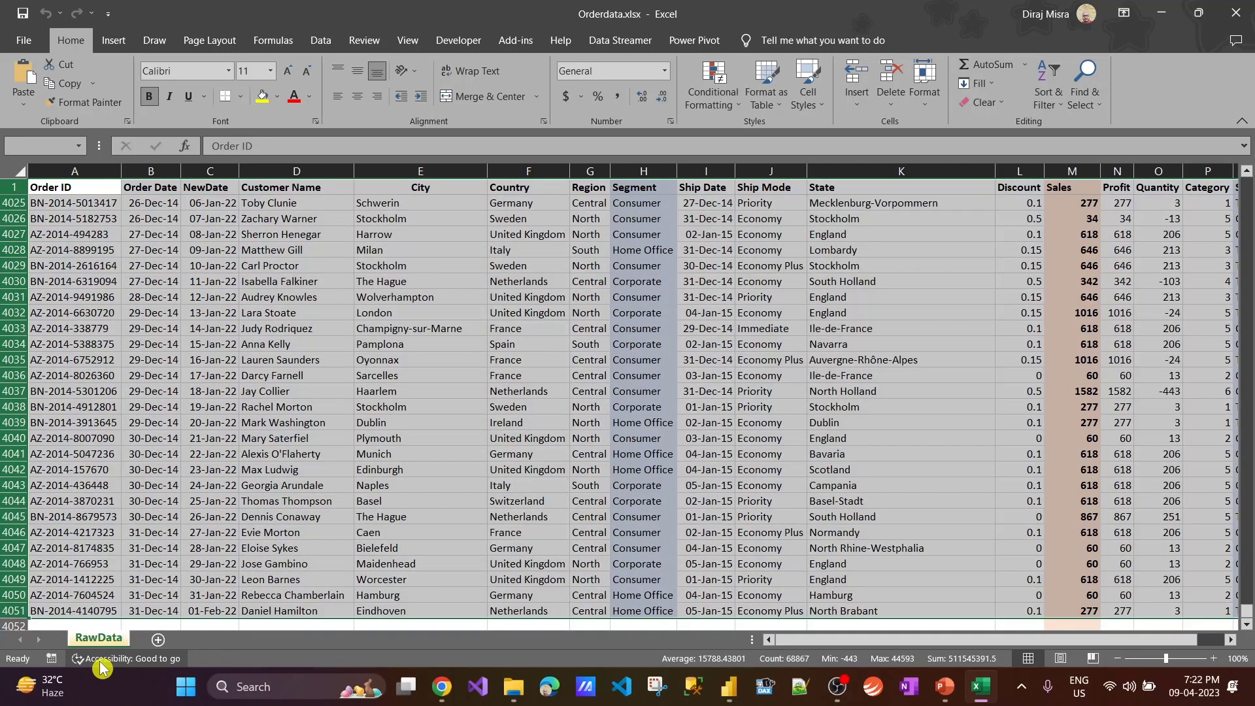
# Count the Order ID column's rows in the worksheet with and without the header to check against the imported table.
pyautogui.hotkey('ctrl', 'Up')
pyautogui.hotkey('ctrl', 'shift', 'Down')
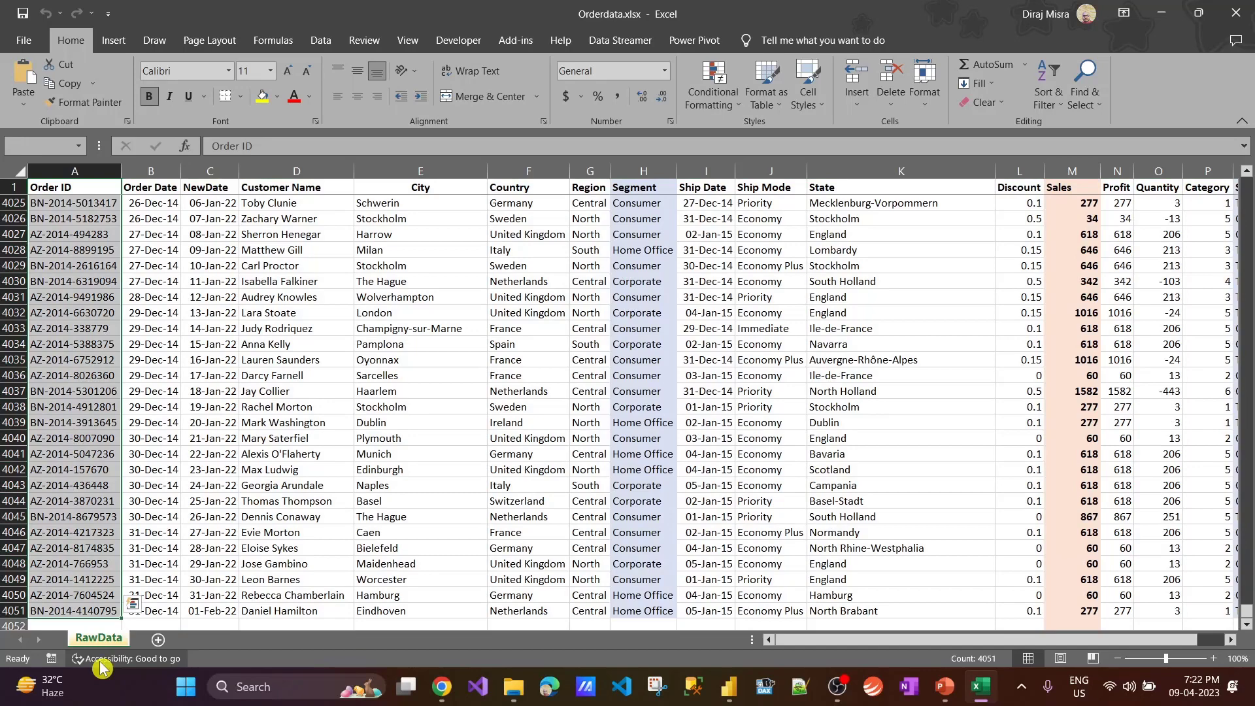
pyautogui.click(94, 561)
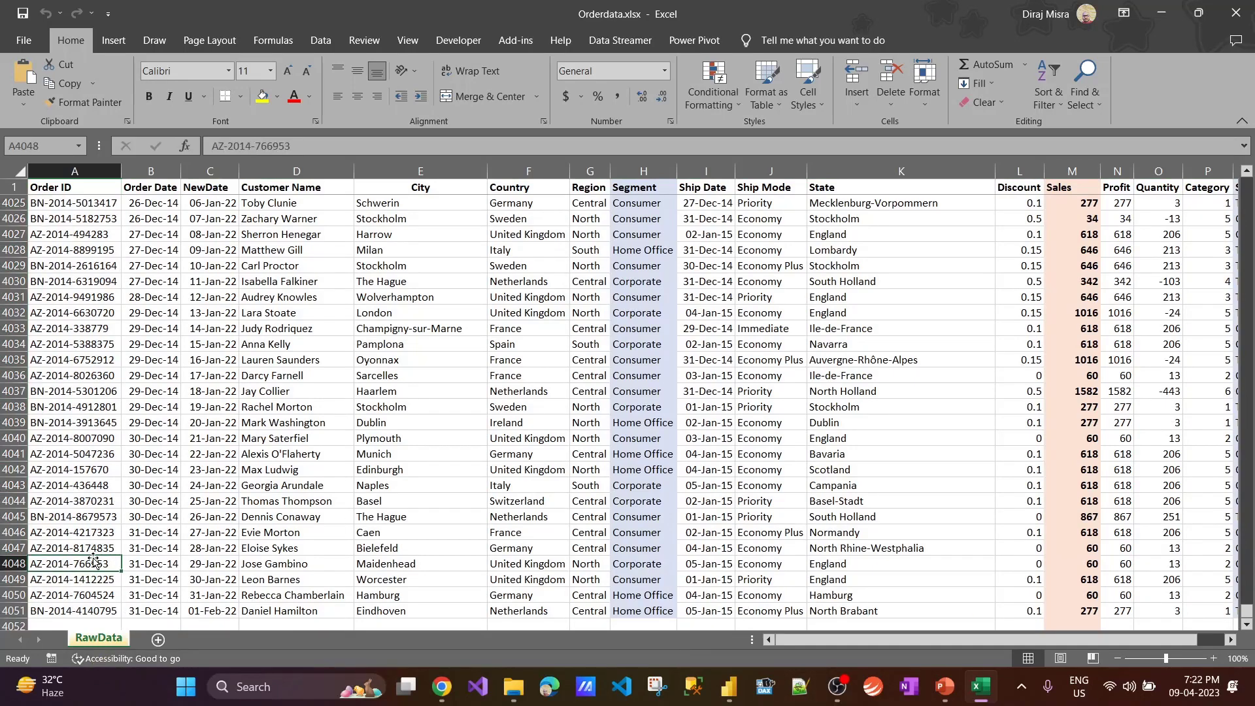
pyautogui.hotkey('ctrl', 'Up')
pyautogui.press('Down')
pyautogui.hotkey('ctrl', 'shift', 'Down')
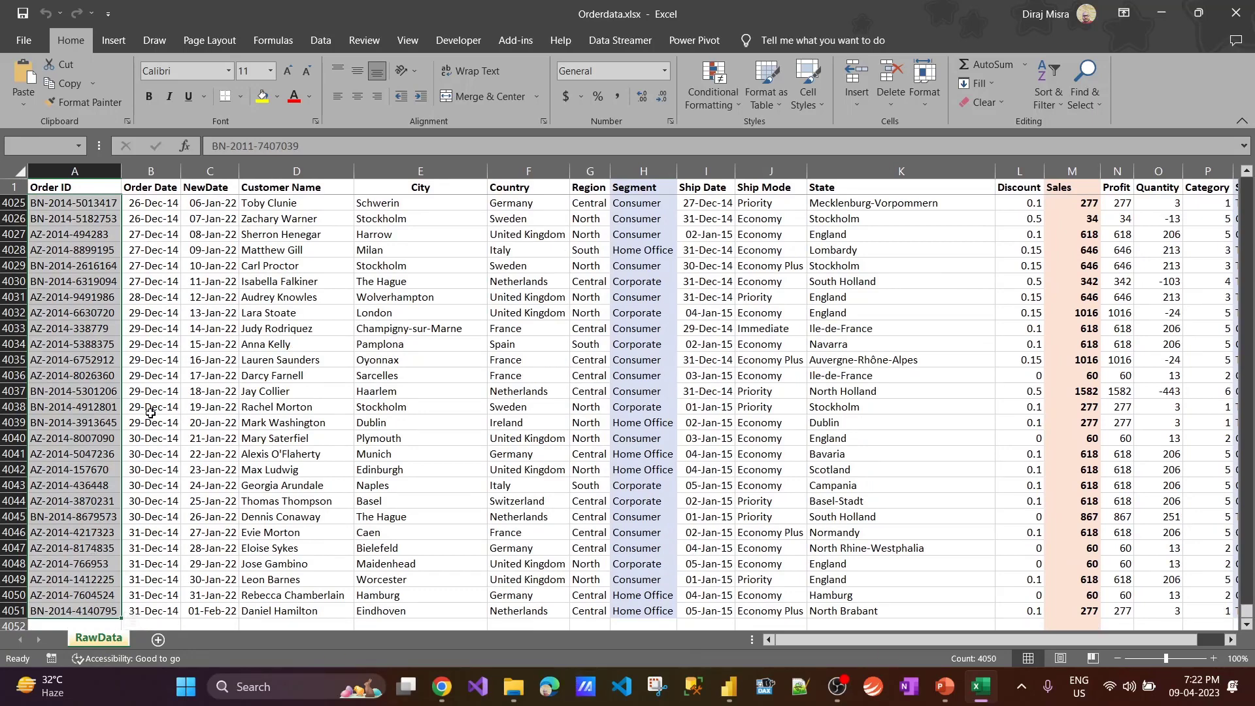
pyautogui.click(92, 423)
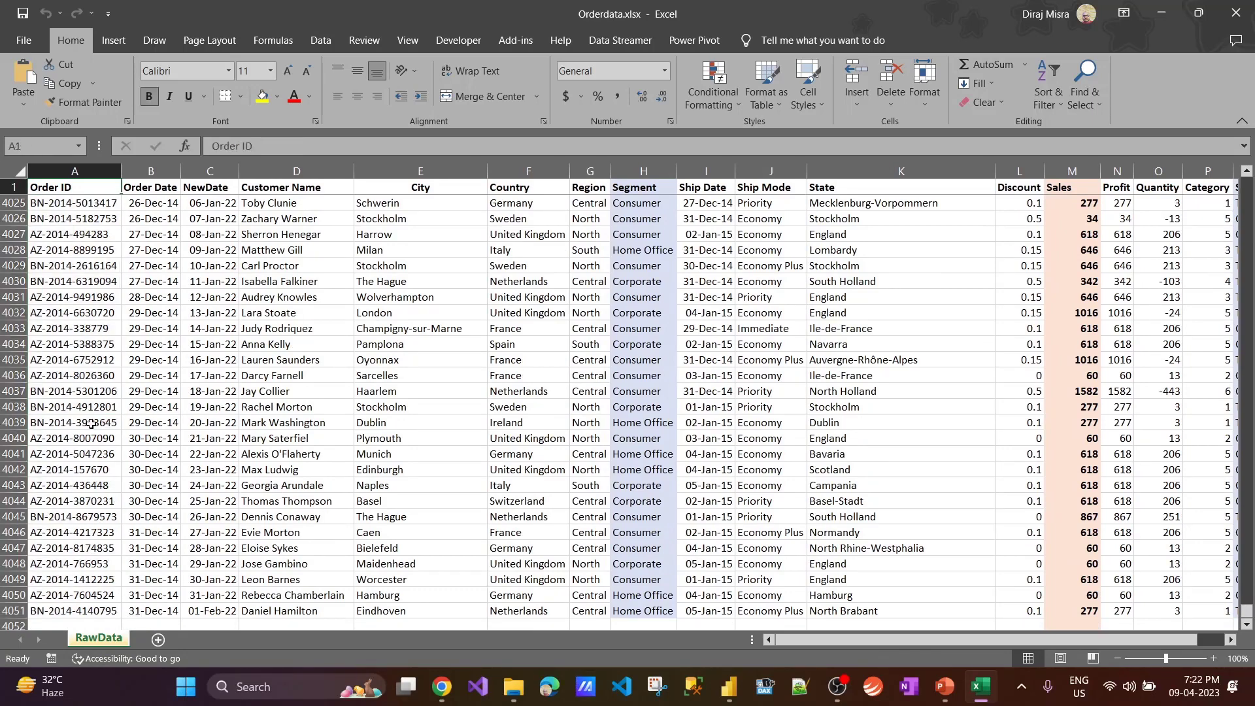
pyautogui.hotkey('ctrl', 'Up')
pyautogui.press('Down')
pyautogui.hotkey('ctrl', 'shift', 'Down')
pyautogui.press('Up')
pyautogui.hotkey('ctrl', 'shift', 'Down')
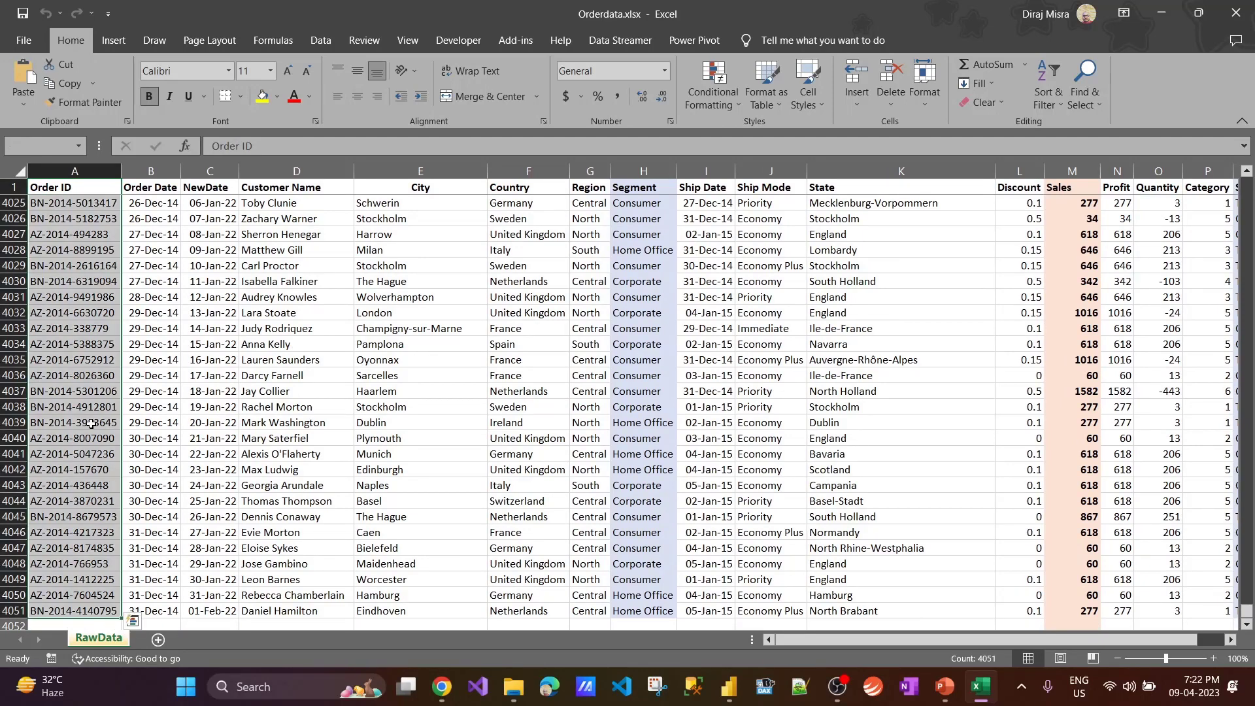
# Return to Power BI Desktop's Report view and place the City field on the canvas as a map visual.
pyautogui.hotkey('alt', 'Tab')
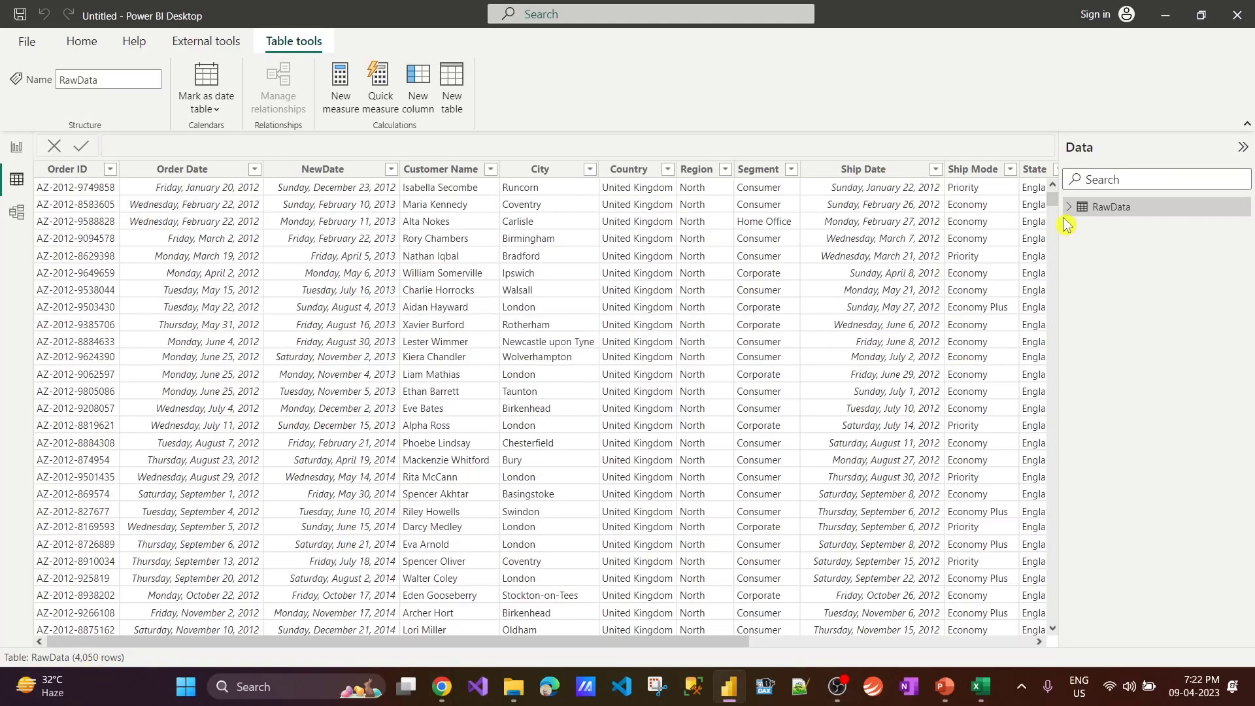
pyautogui.click(84, 44)
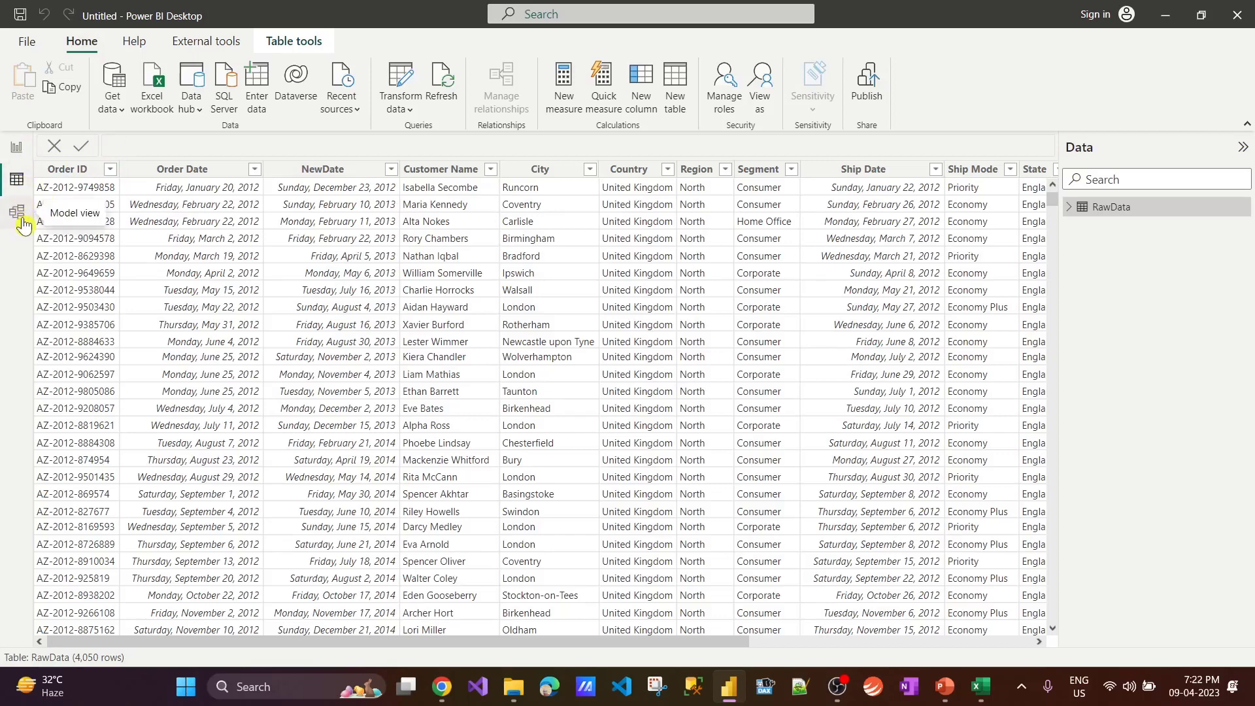
pyautogui.click(16, 147)
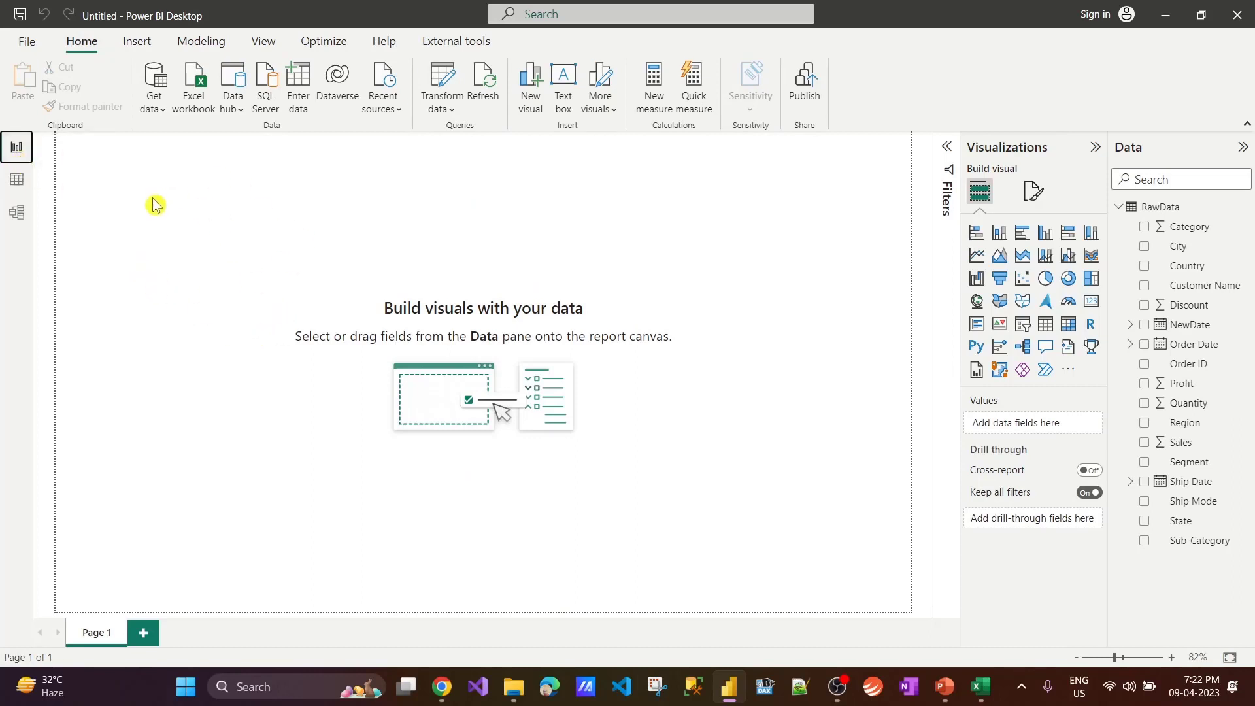
pyautogui.moveTo(1184, 247); pyautogui.dragTo(223, 226)
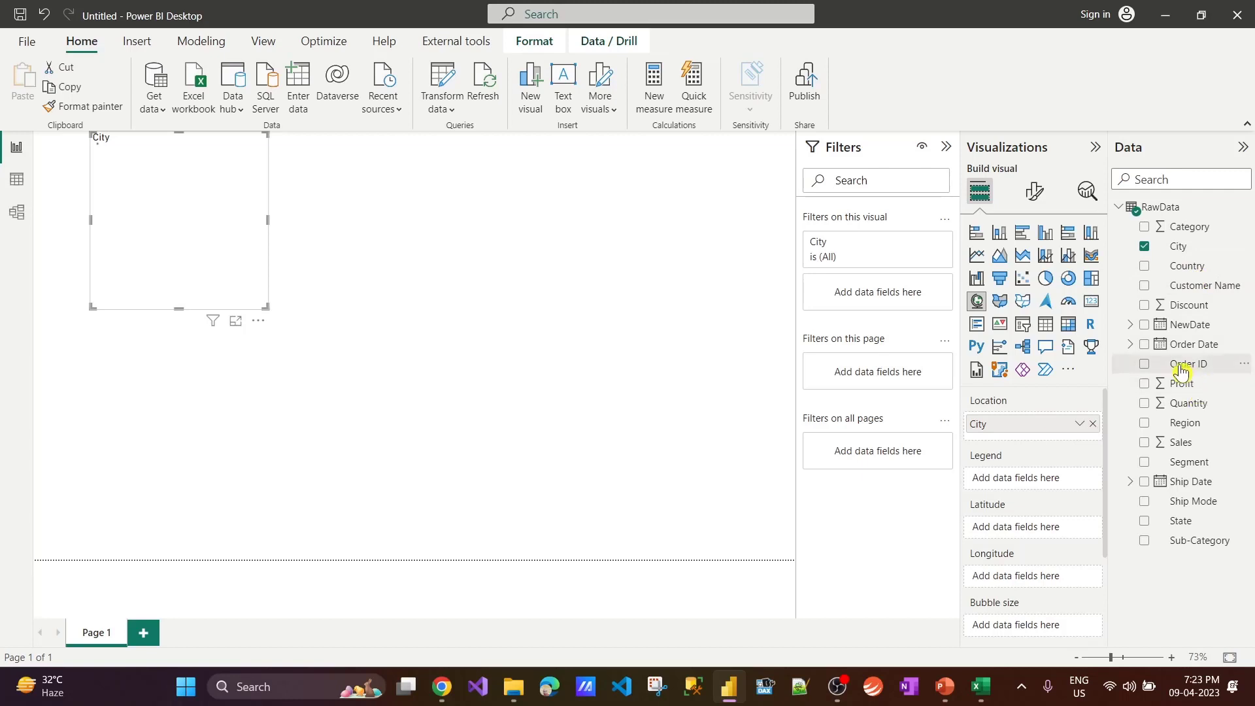
# Add the Order ID field to the City map visual as its legend and enlarge the visual on the canvas.
pyautogui.moveTo(1188, 364); pyautogui.dragTo(185, 194)
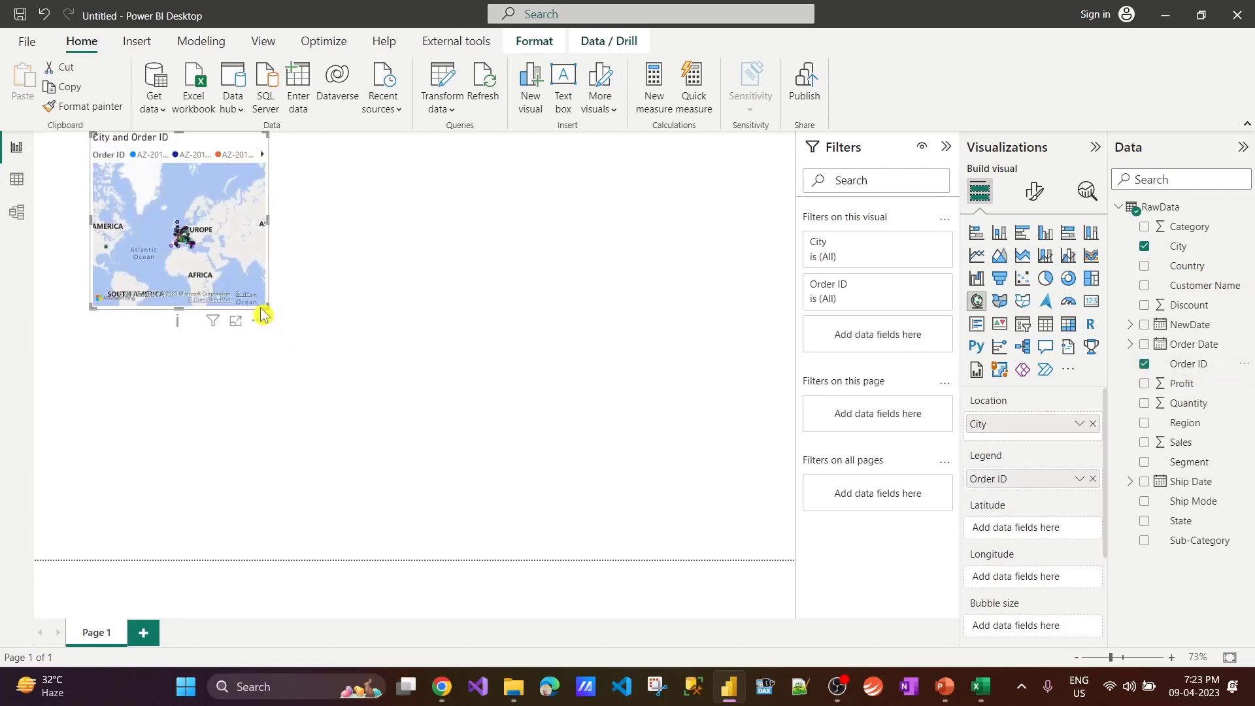
pyautogui.moveTo(363, 358); pyautogui.dragTo(362, 356)
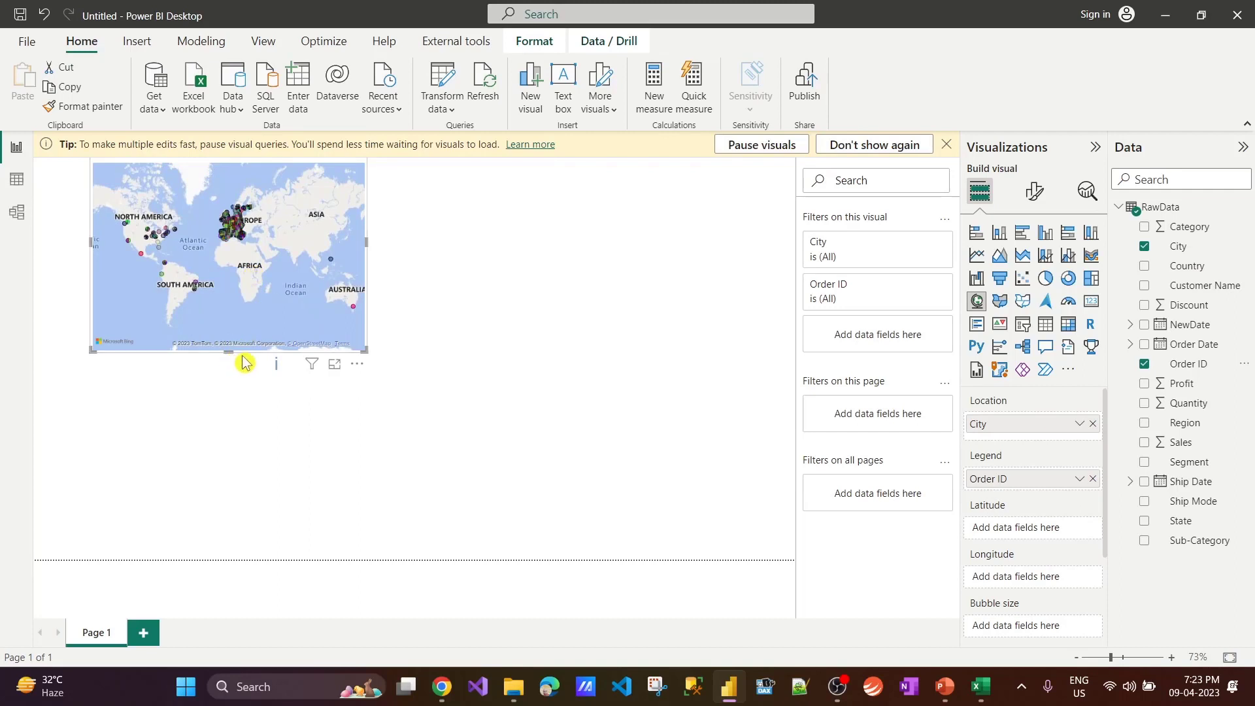
# Try the visual as a stacked bar chart and a stacked column chart, and convert it to a table of City and Order ID.
pyautogui.click(976, 233)
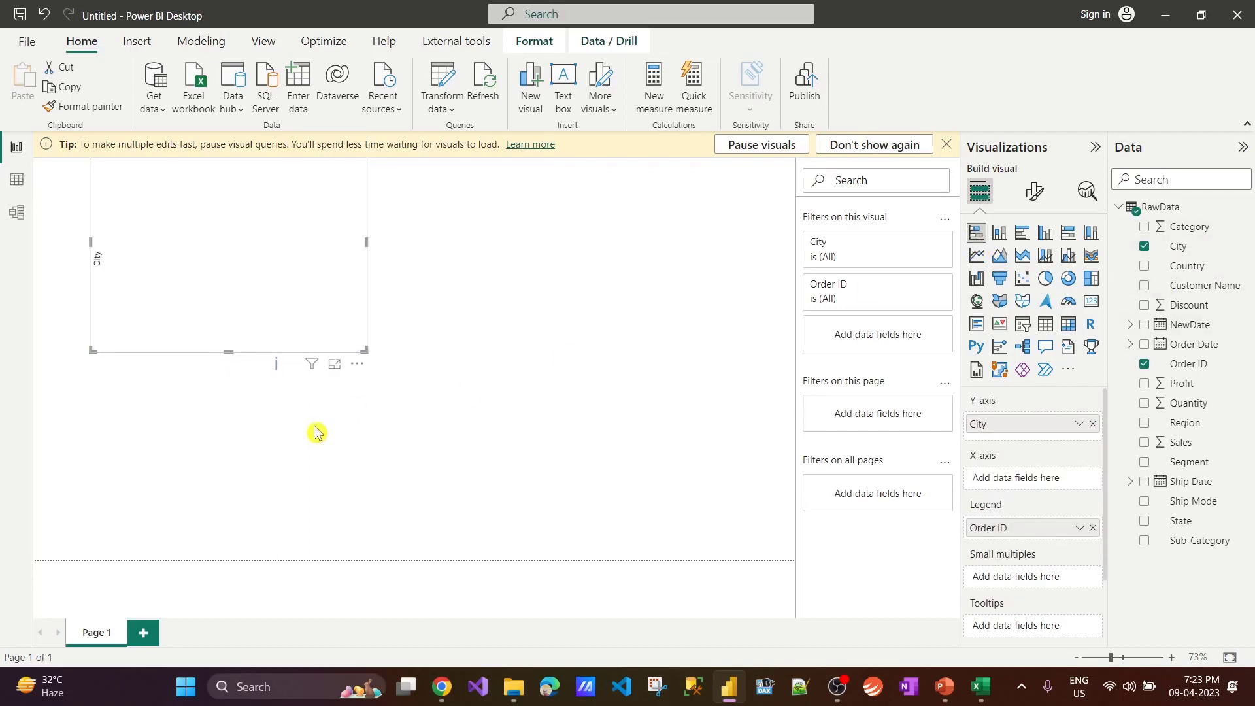
pyautogui.click(999, 233)
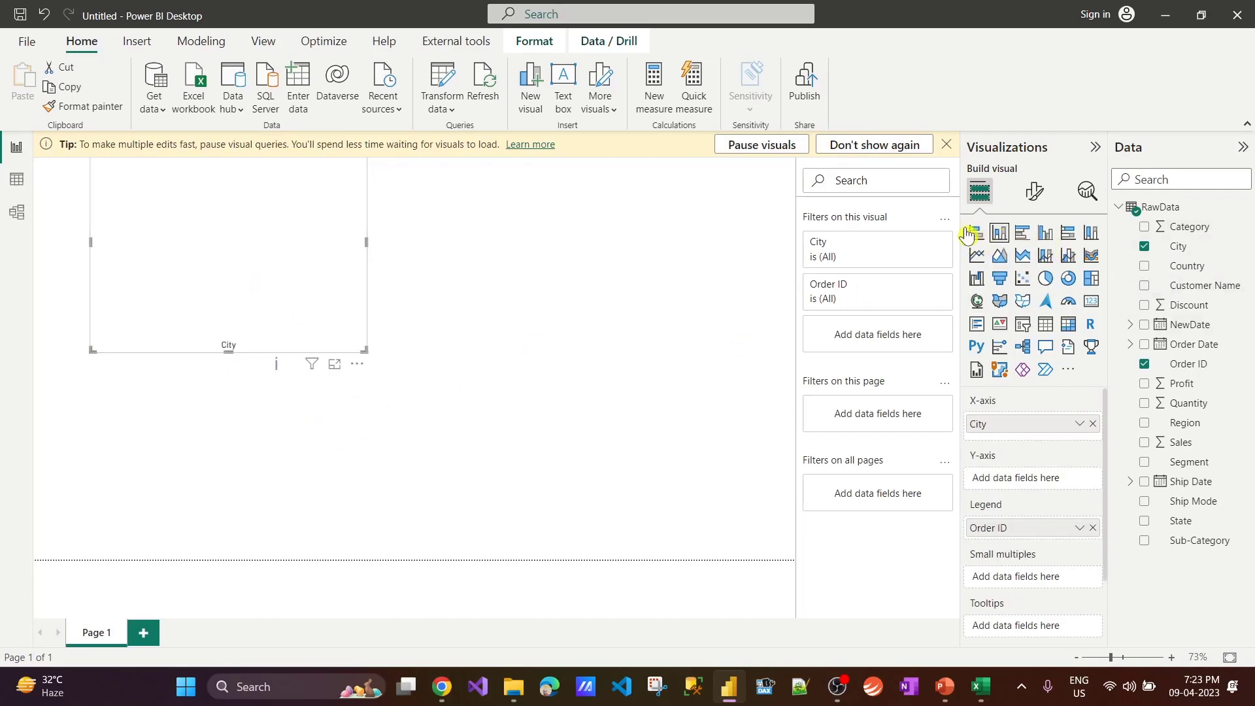
pyautogui.click(884, 147)
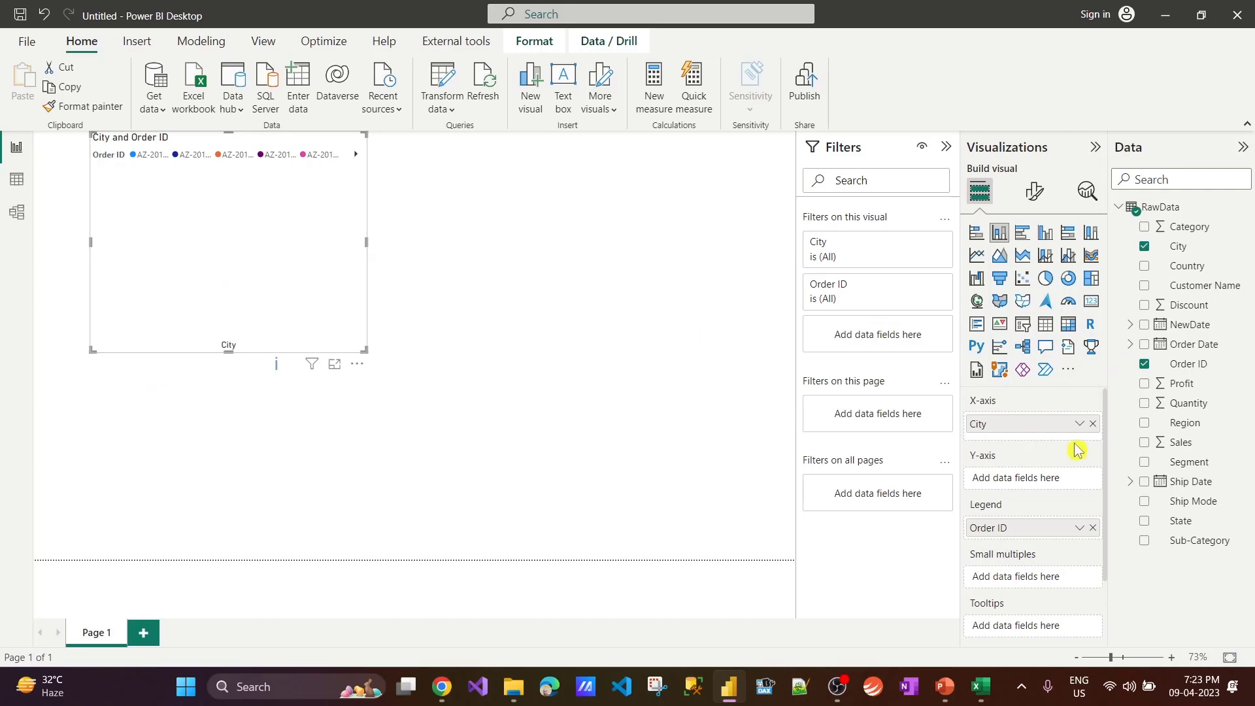
pyautogui.click(1045, 324)
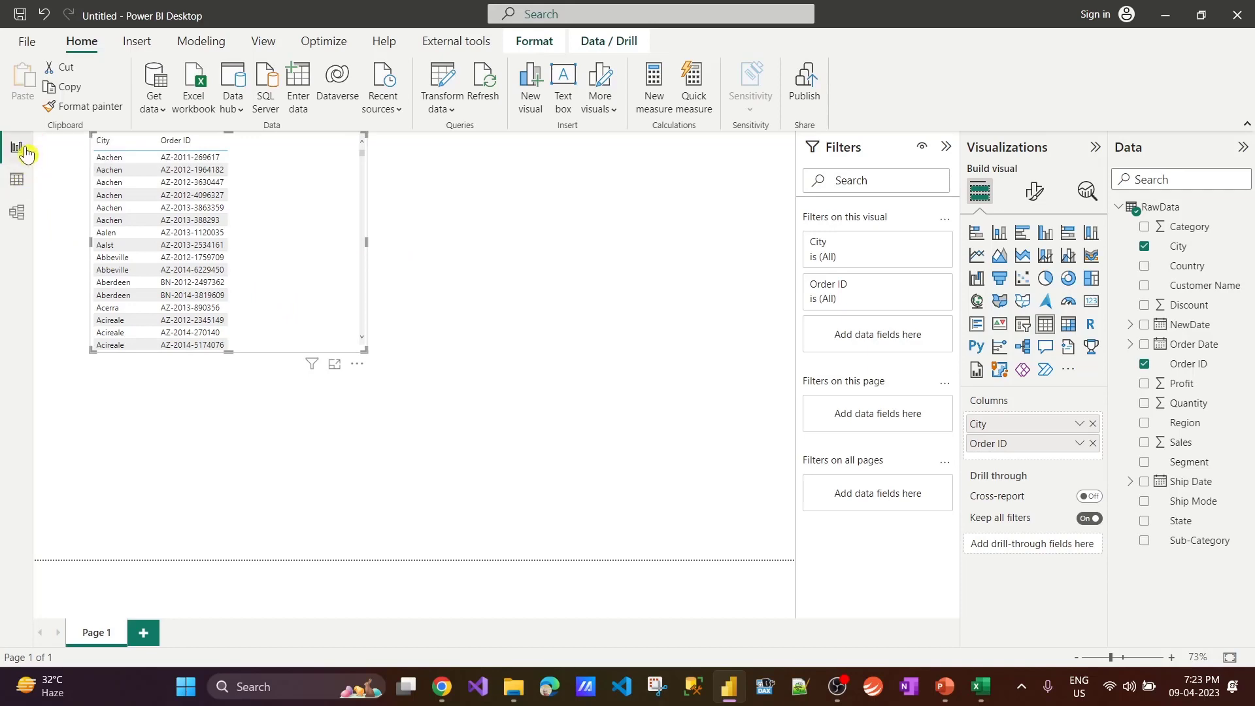
# Look at the RawData table in Data view and in Model view, and return to Report view.
pyautogui.click(18, 182)
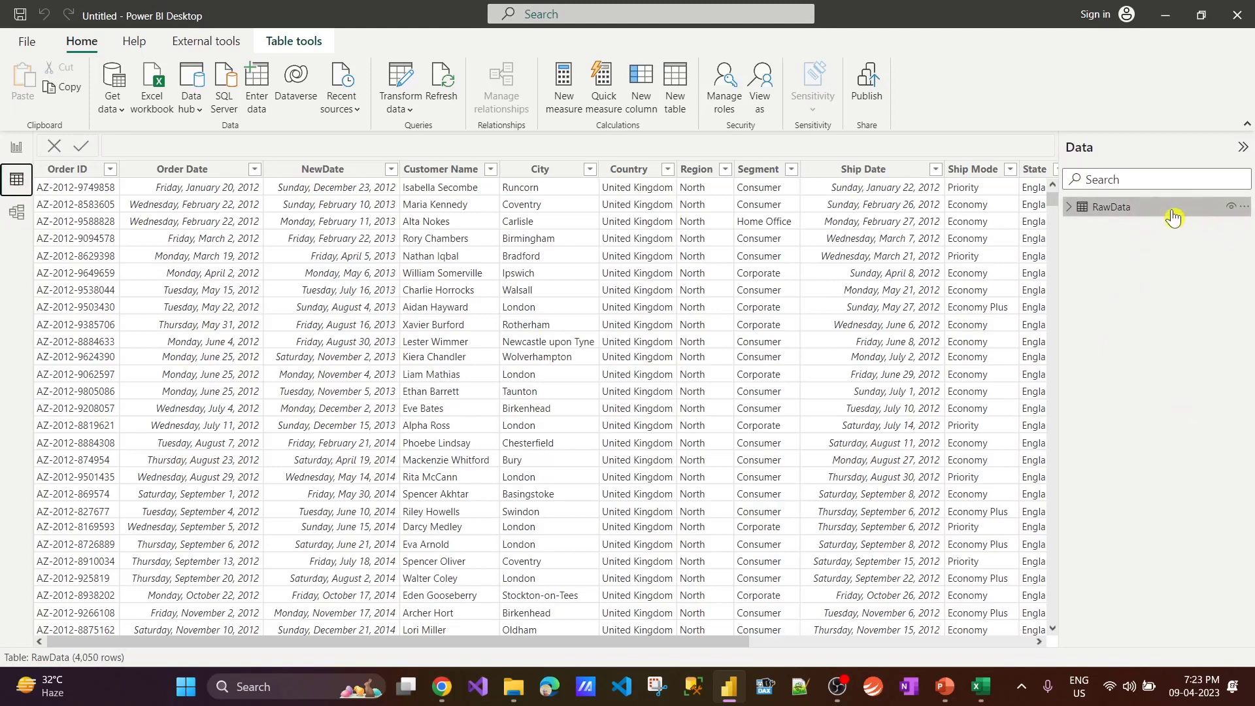
pyautogui.click(16, 212)
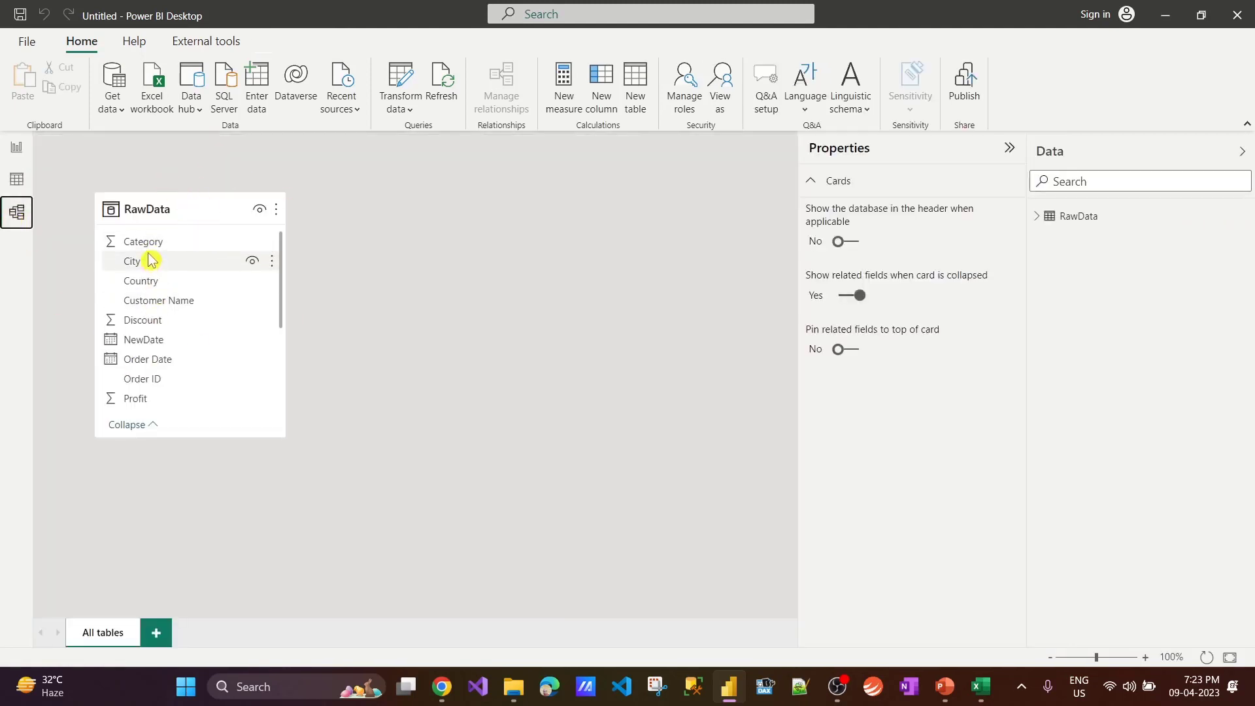
pyautogui.click(16, 149)
# Import OrderTestData.txt from the DataSource folder as a Text/CSV source and load it with the Tab delimiter.
pyautogui.click(154, 98)
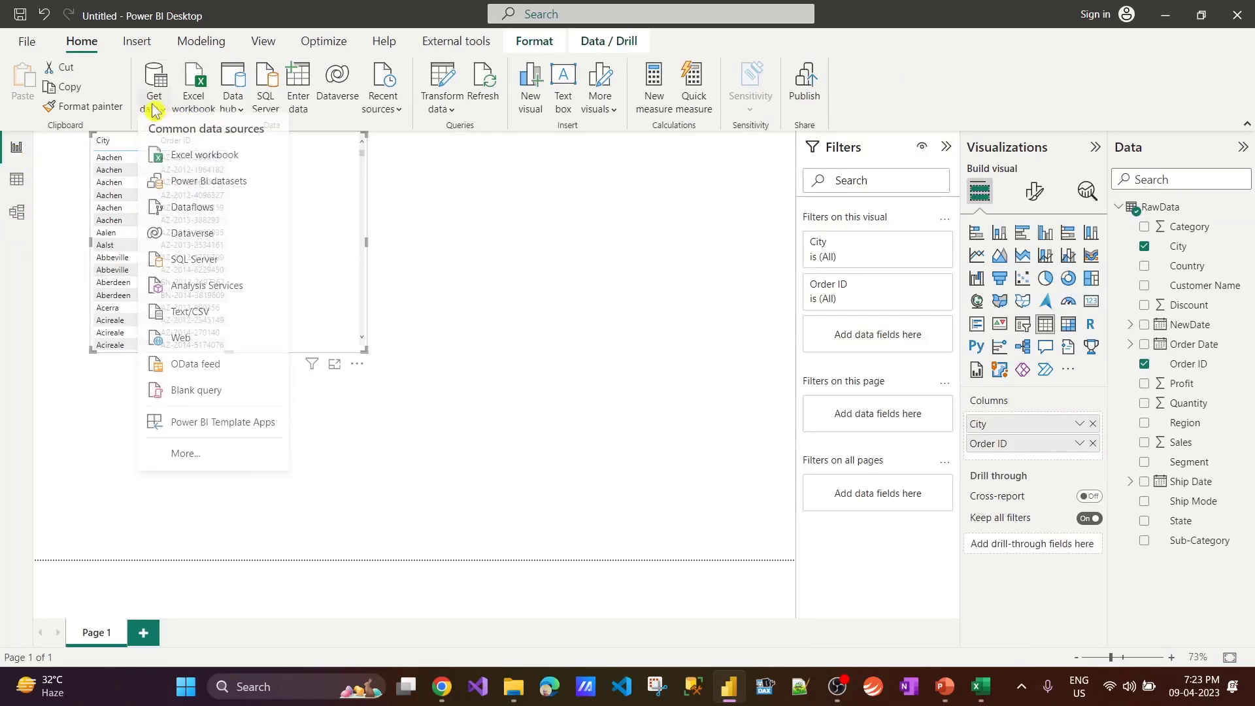
pyautogui.click(210, 321)
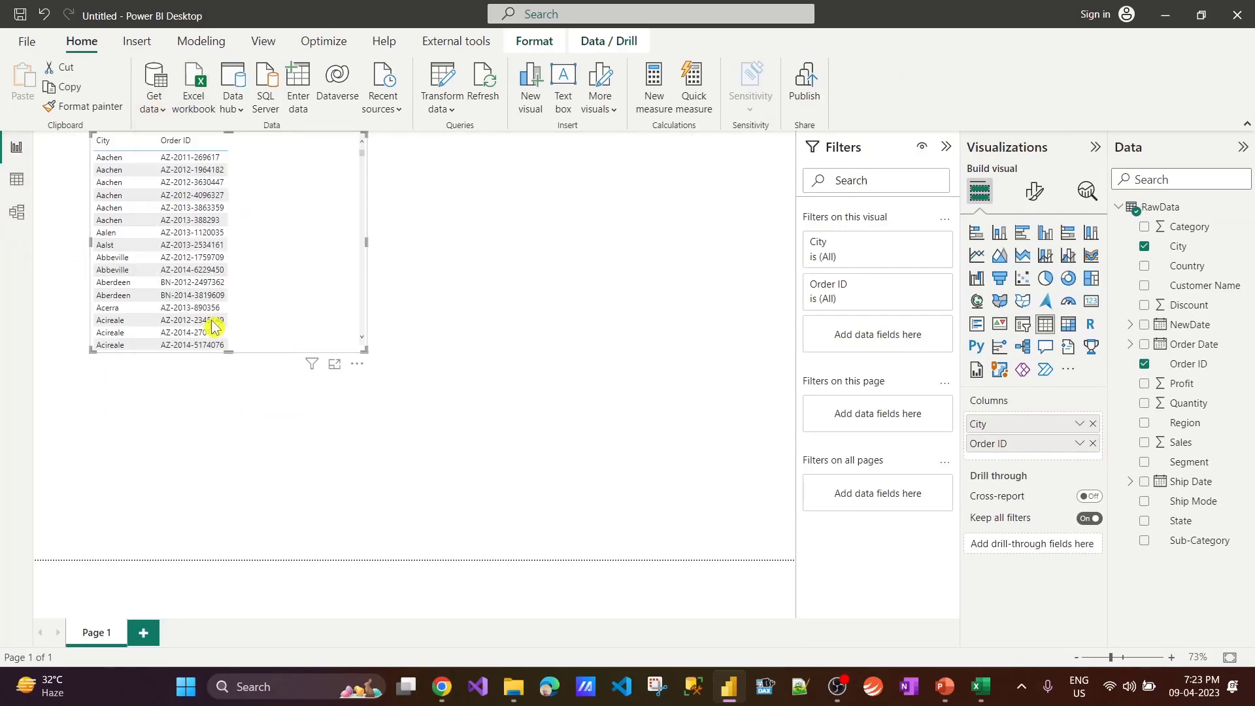
pyautogui.click(233, 162)
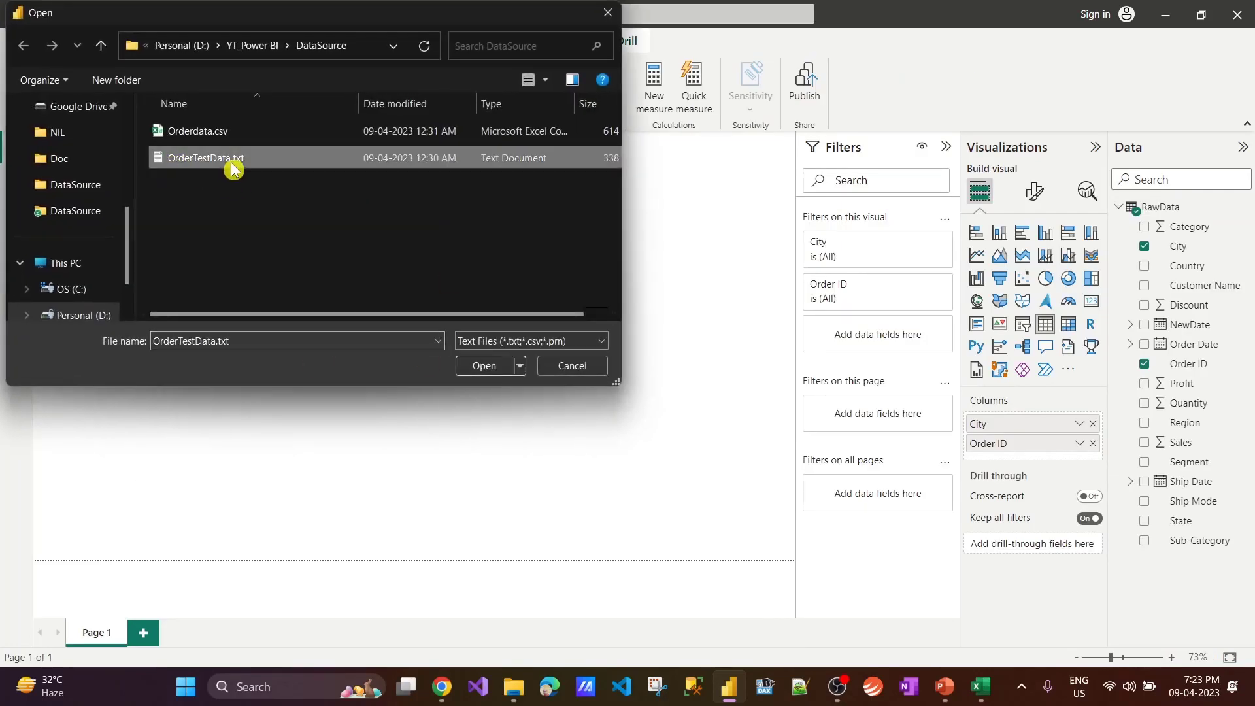
pyautogui.click(487, 366)
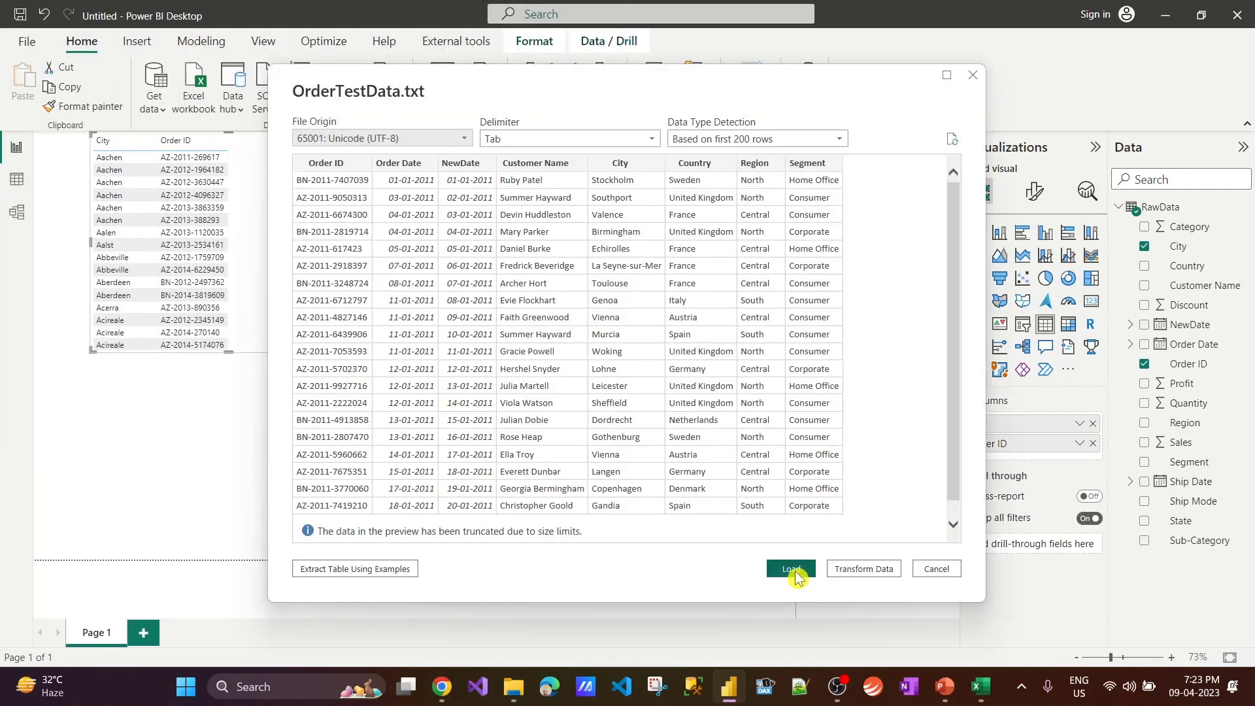
pyautogui.click(791, 568)
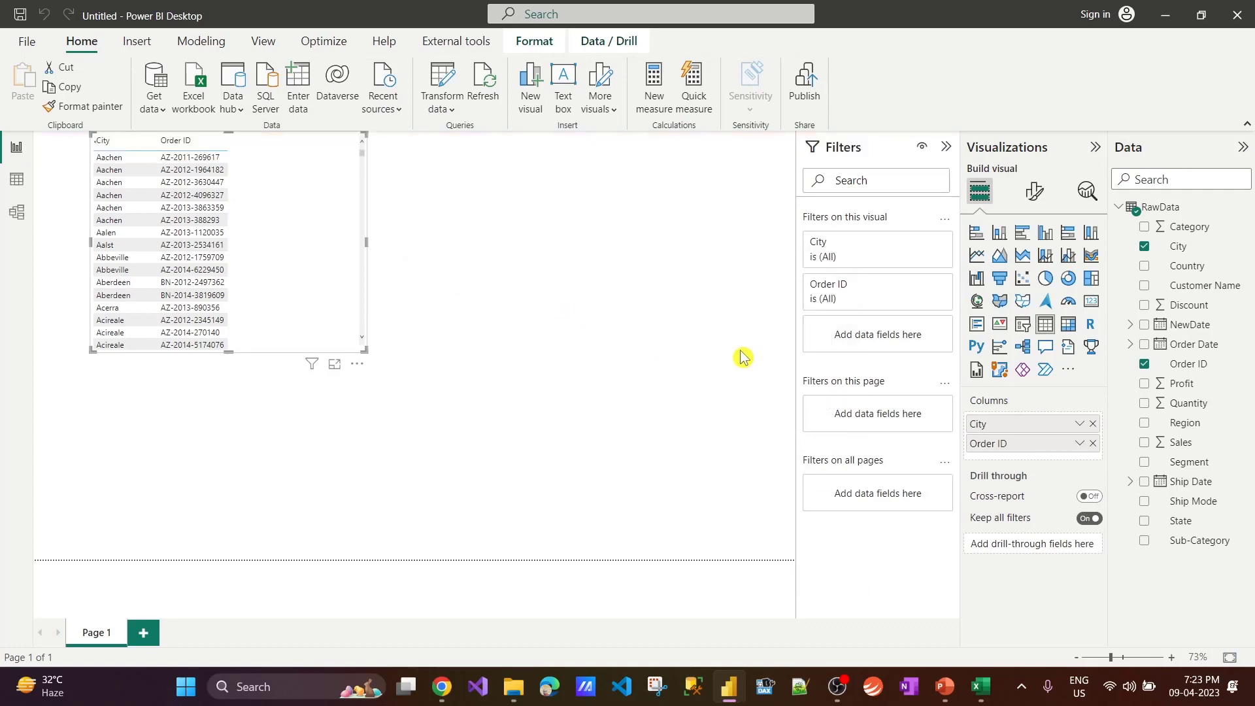
# Review the OrderTestData rows in Data view and the relationship between OrderTestData and RawData in Model view.
pyautogui.click(16, 180)
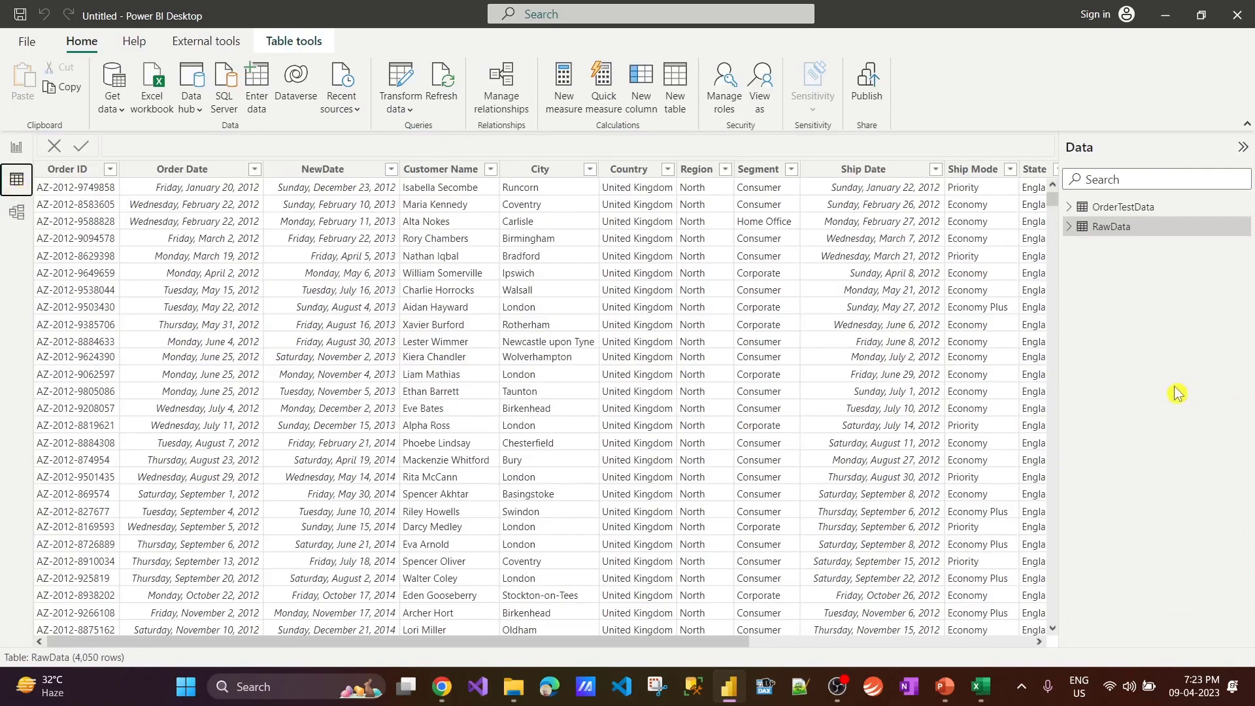
pyautogui.click(1110, 207)
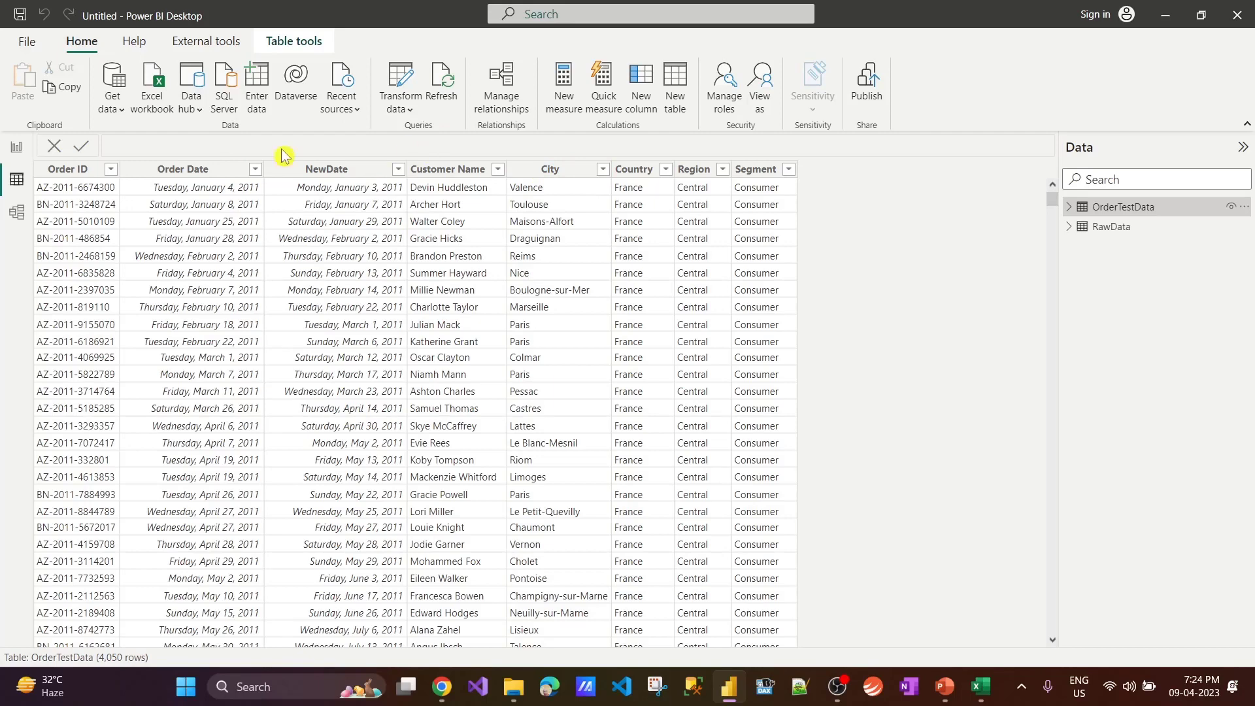
pyautogui.click(18, 212)
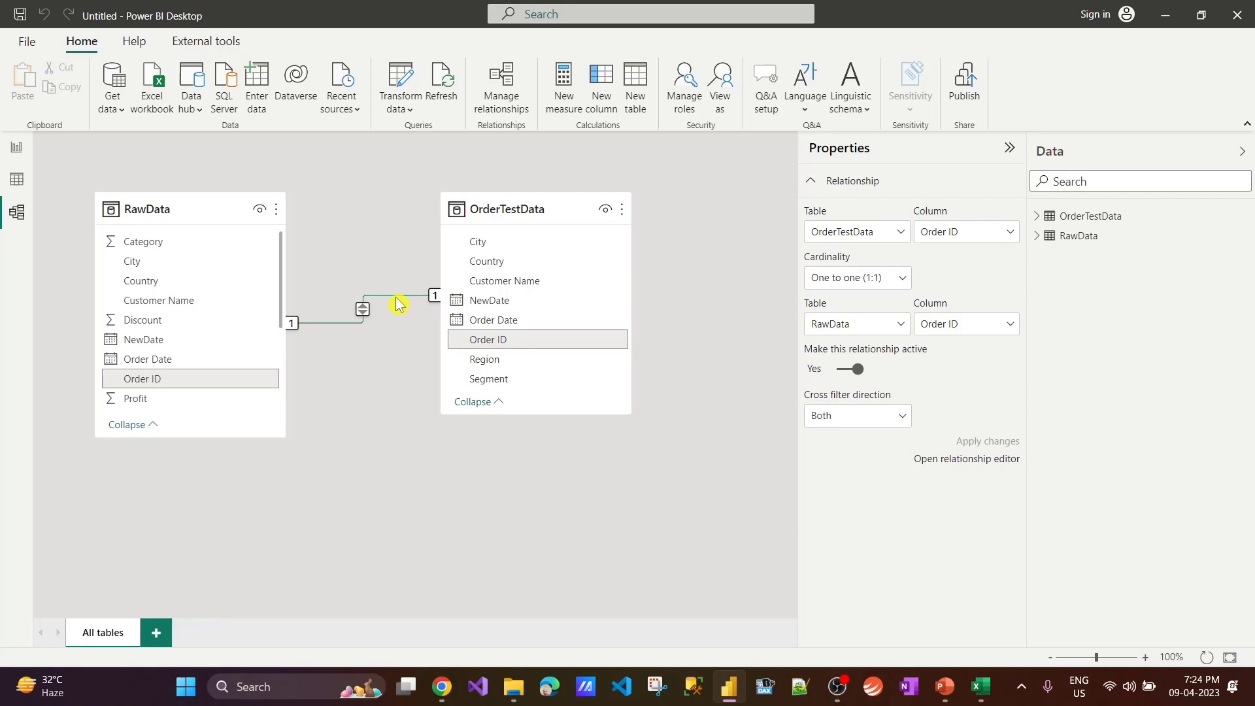
# Return to Report view and import Orderdata.csv from the DataSource folder as a Text/CSV source.
pyautogui.click(17, 146)
pyautogui.click(151, 110)
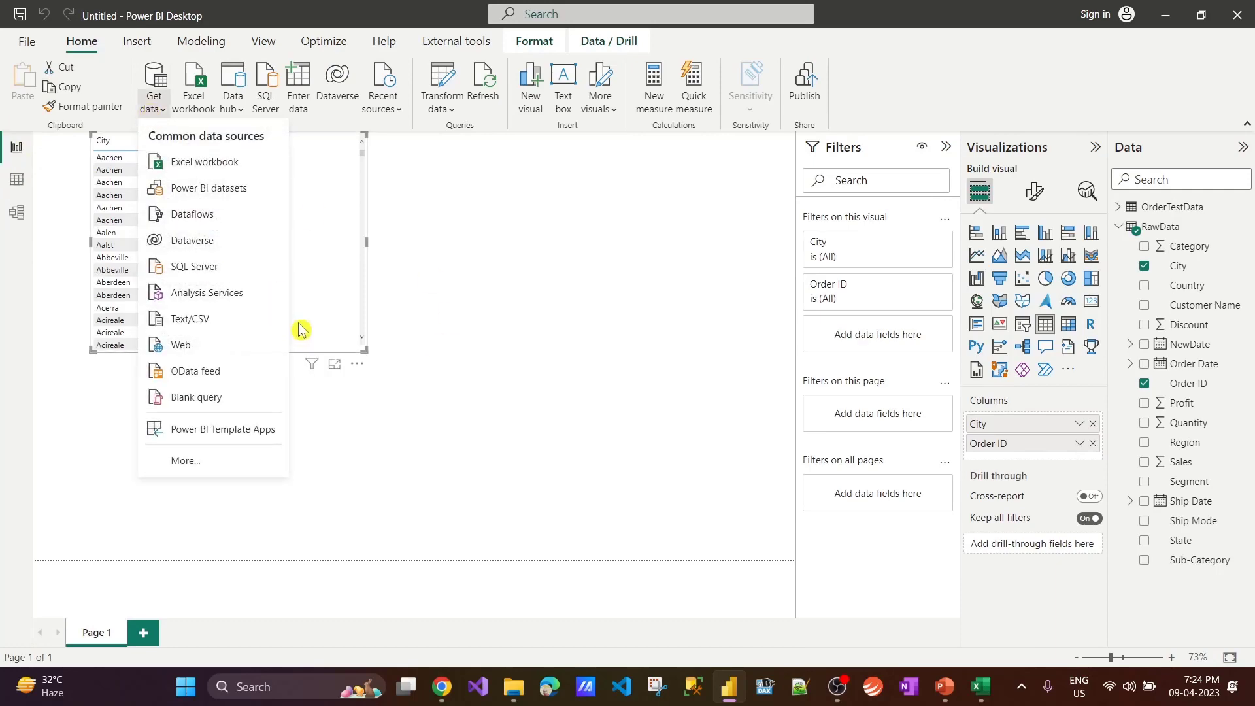
pyautogui.click(207, 320)
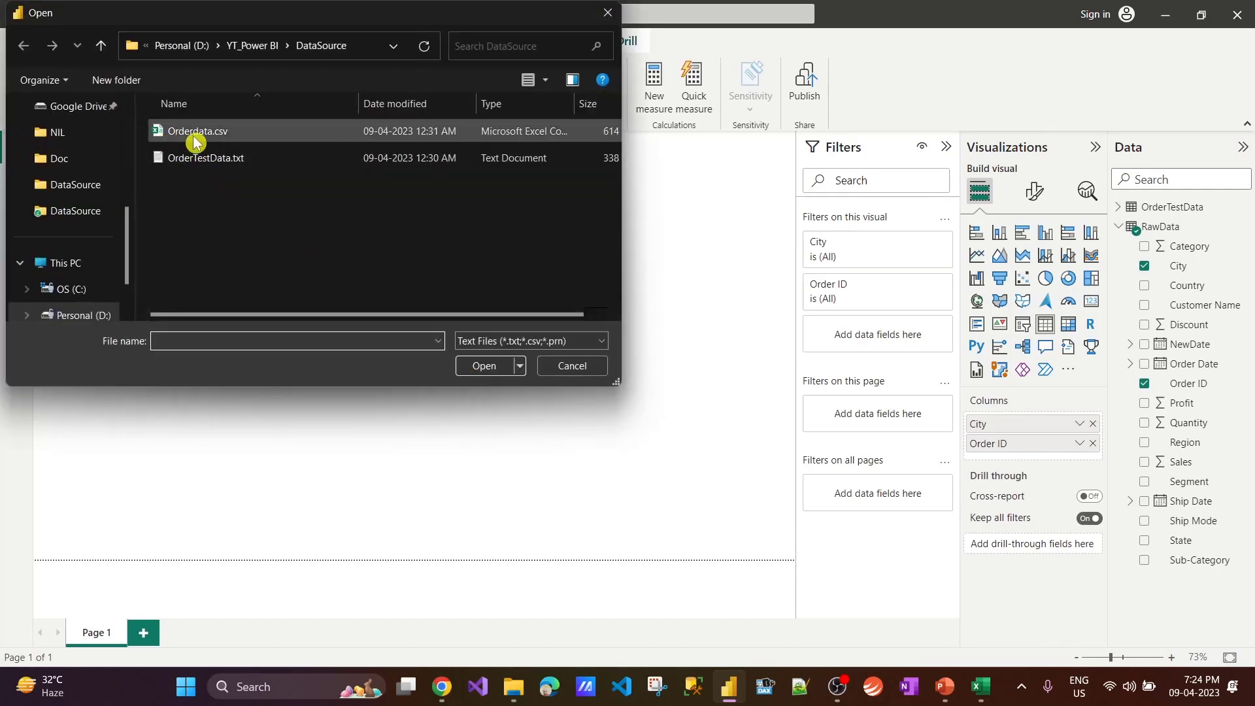
pyautogui.click(168, 137)
pyautogui.click(465, 367)
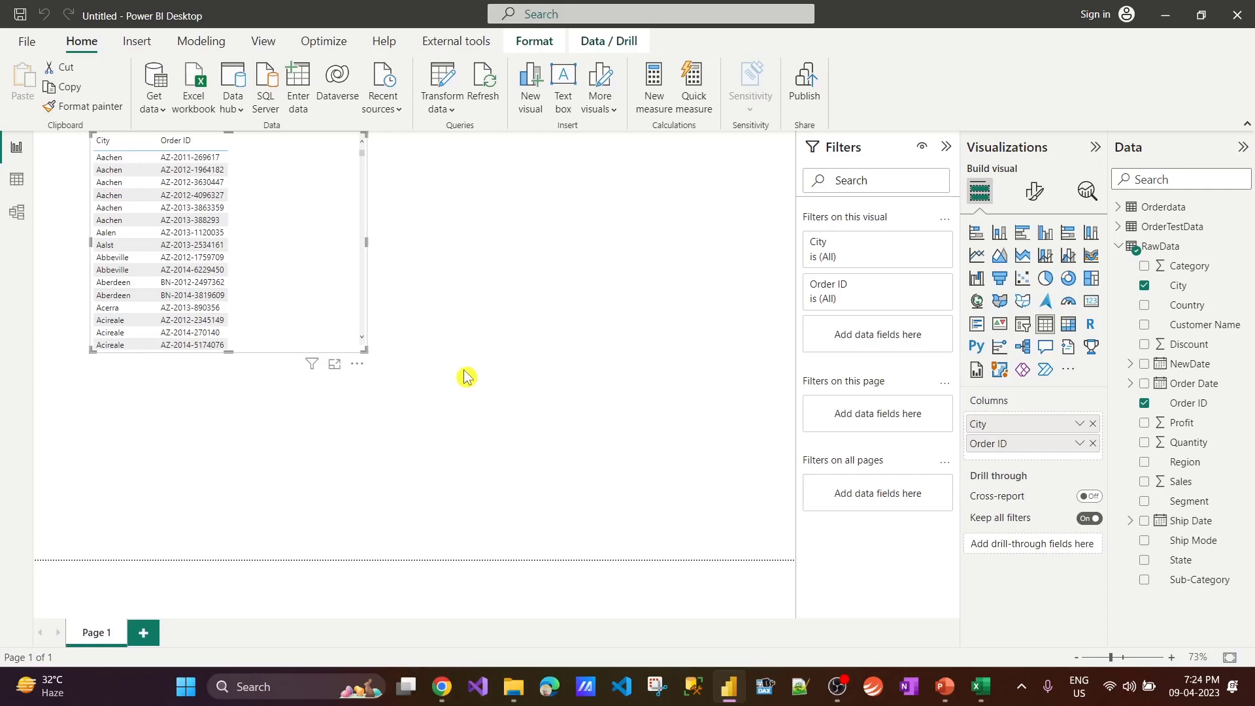
# Switch to Orderdata.xlsx in Excel and view how to save it as CSV (Comma delimited) in the DataSource folder, without saving.
pyautogui.click(981, 686)
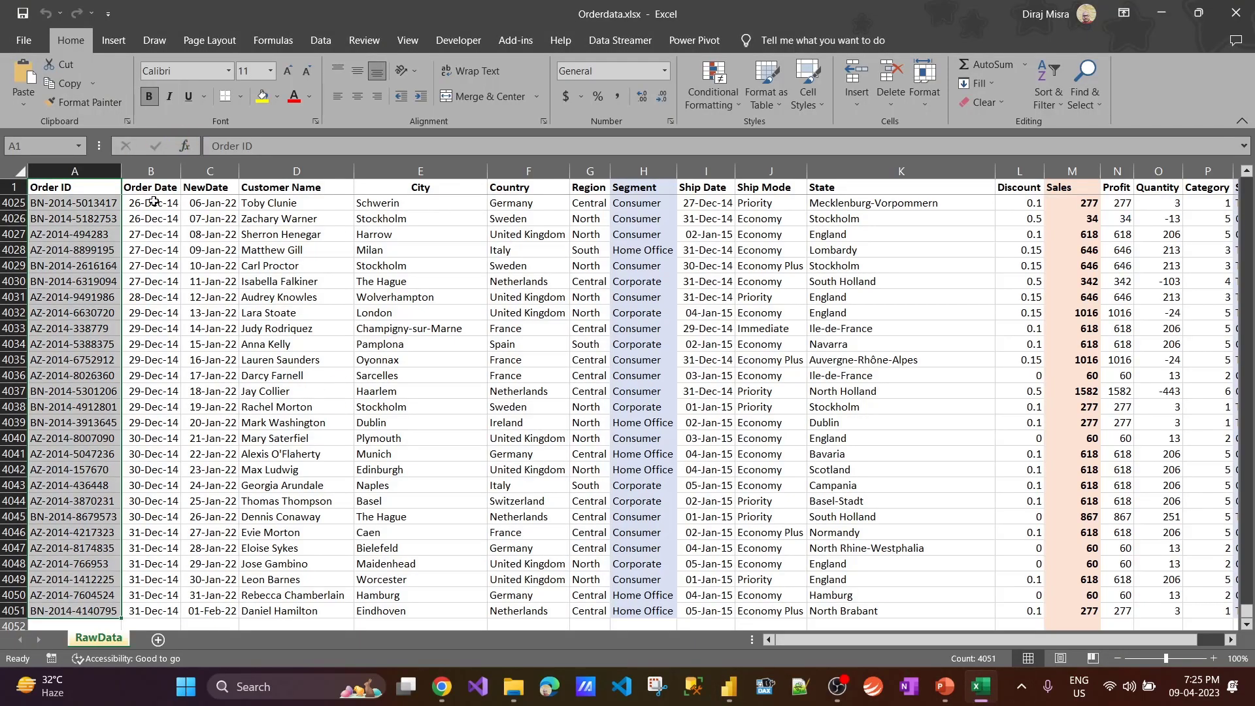
pyautogui.click(22, 44)
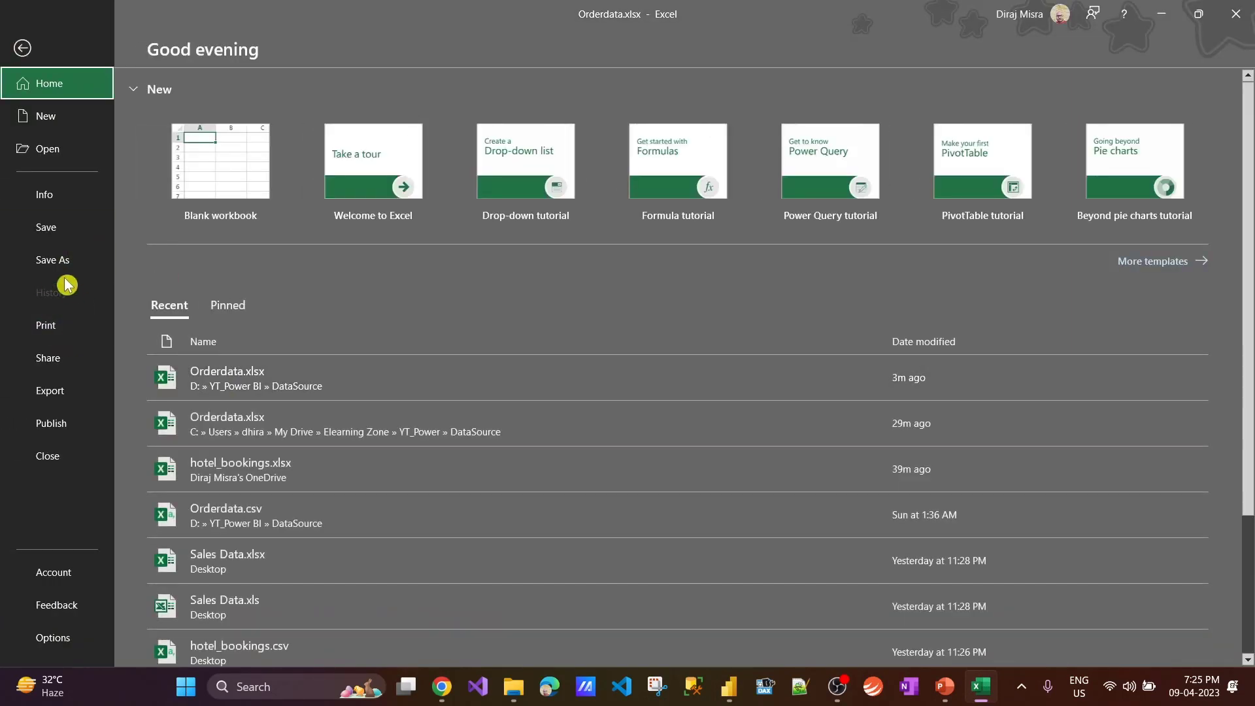
pyautogui.click(53, 262)
pyautogui.click(248, 320)
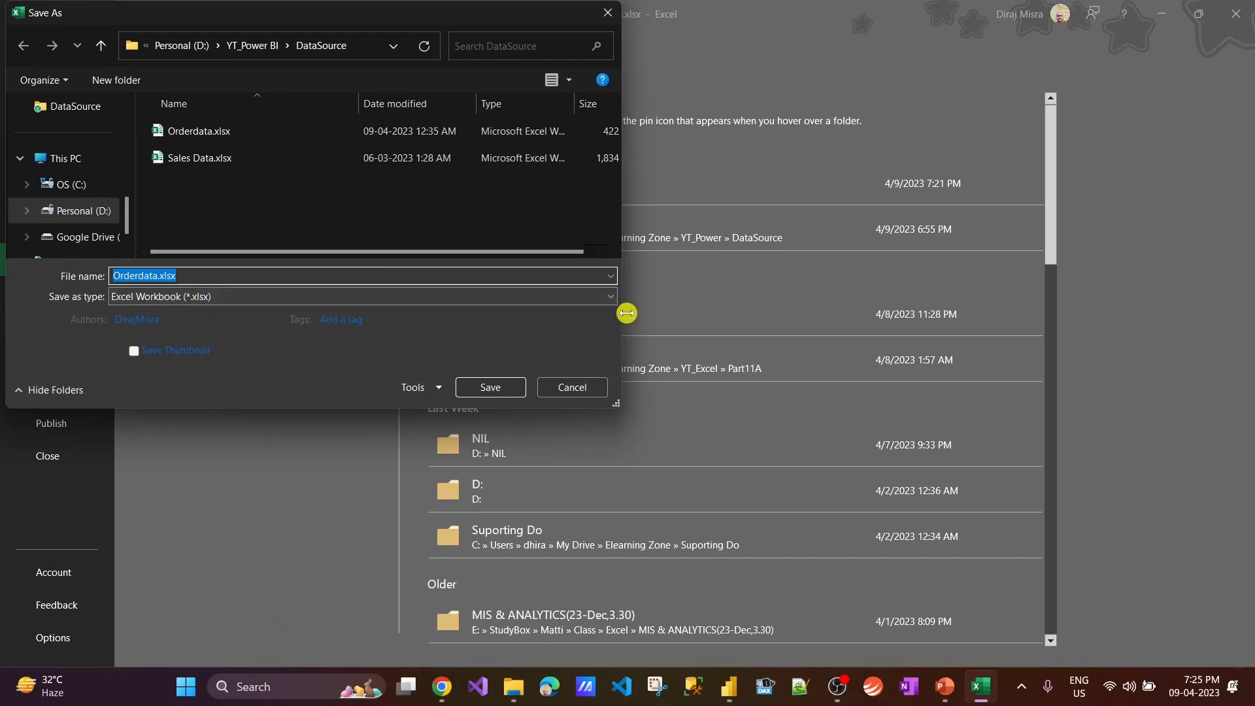
pyautogui.click(611, 298)
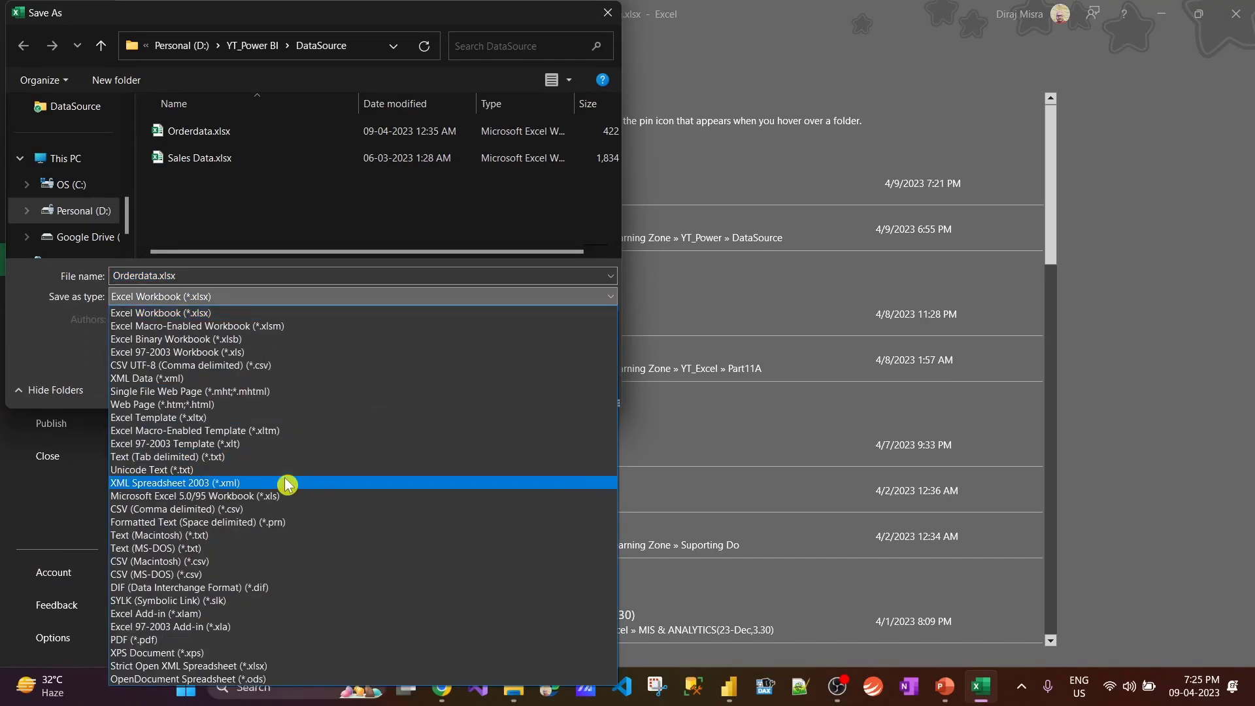
pyautogui.click(190, 510)
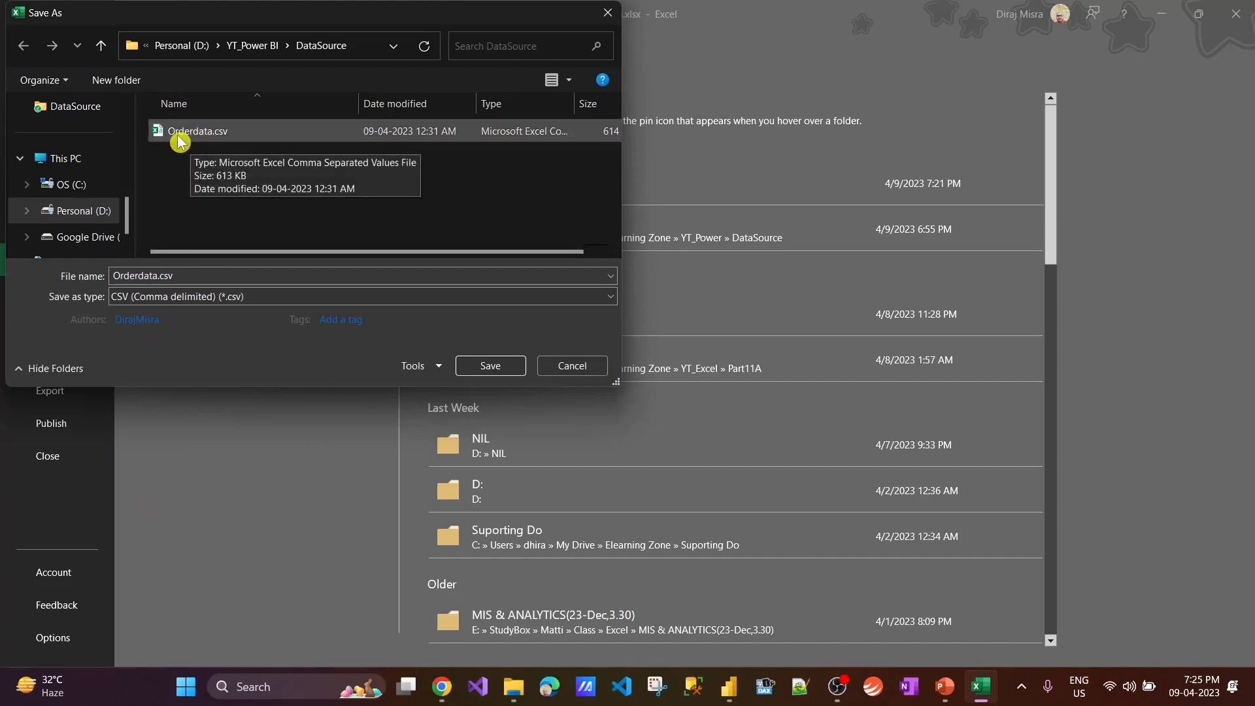
pyautogui.click(560, 365)
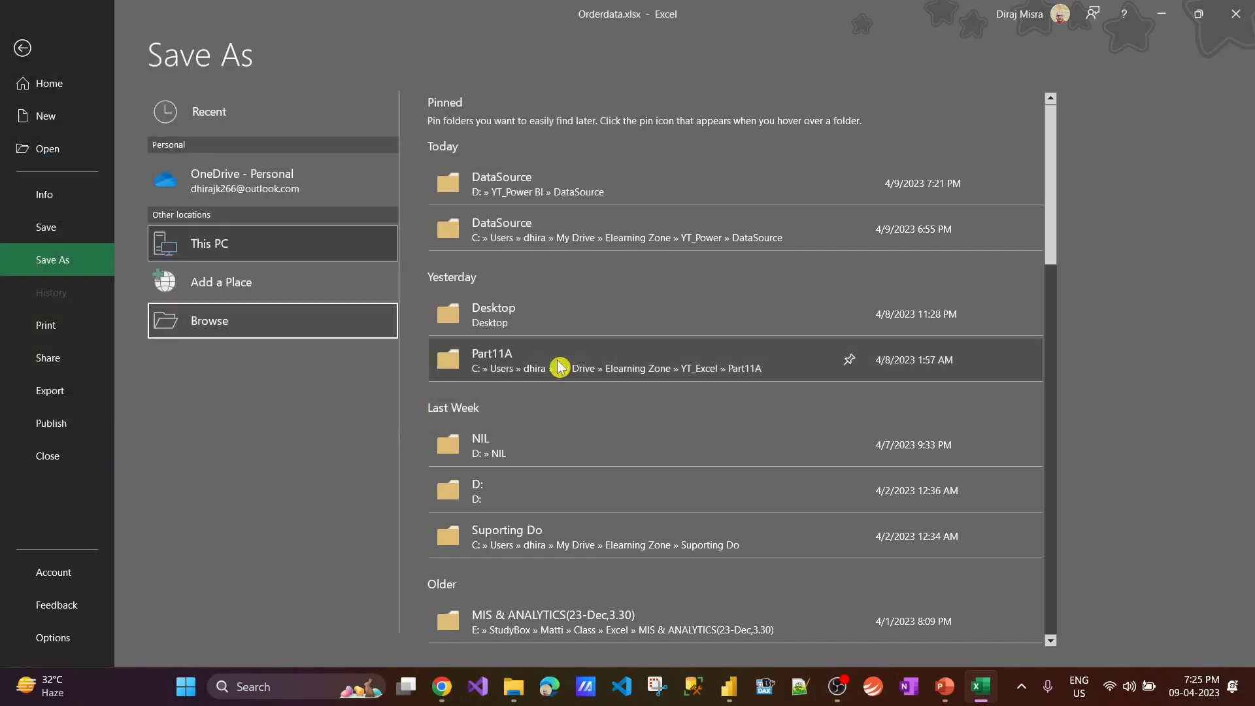
# Open the recent file OrderTestData.txt from File Explorer, maximize its window and select and copy all its text.
pyautogui.click(514, 687)
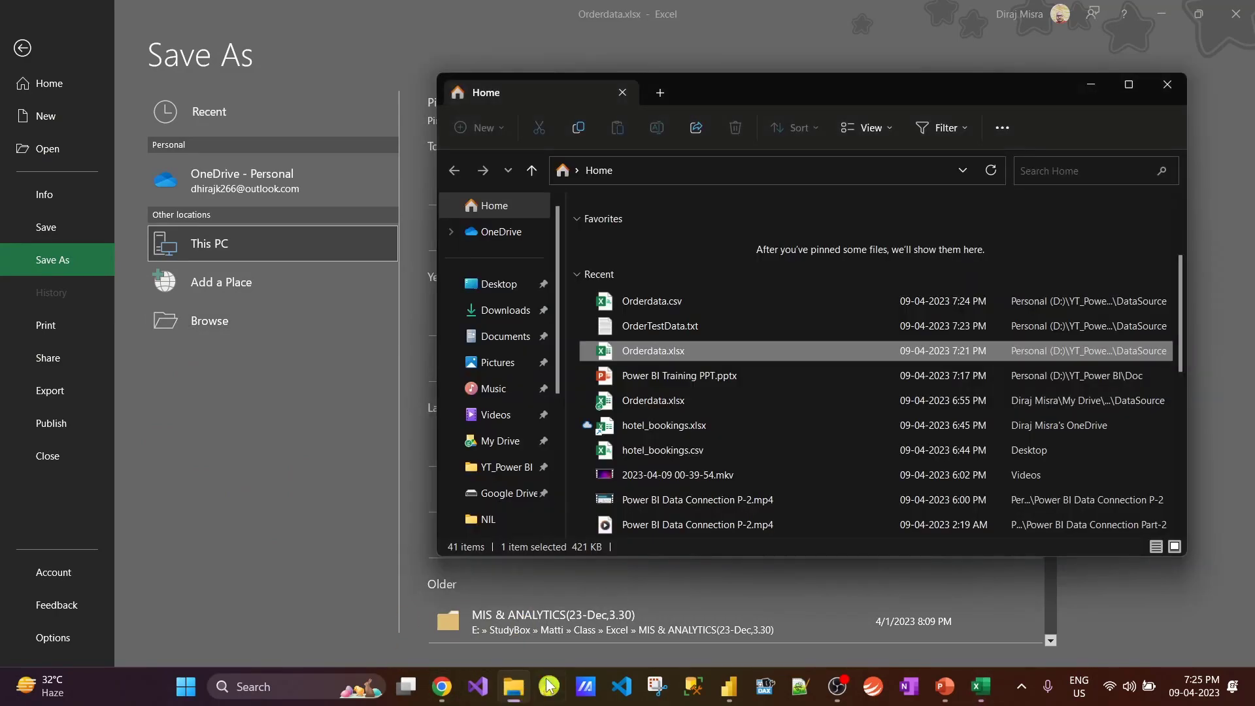
pyautogui.doubleClick(654, 325)
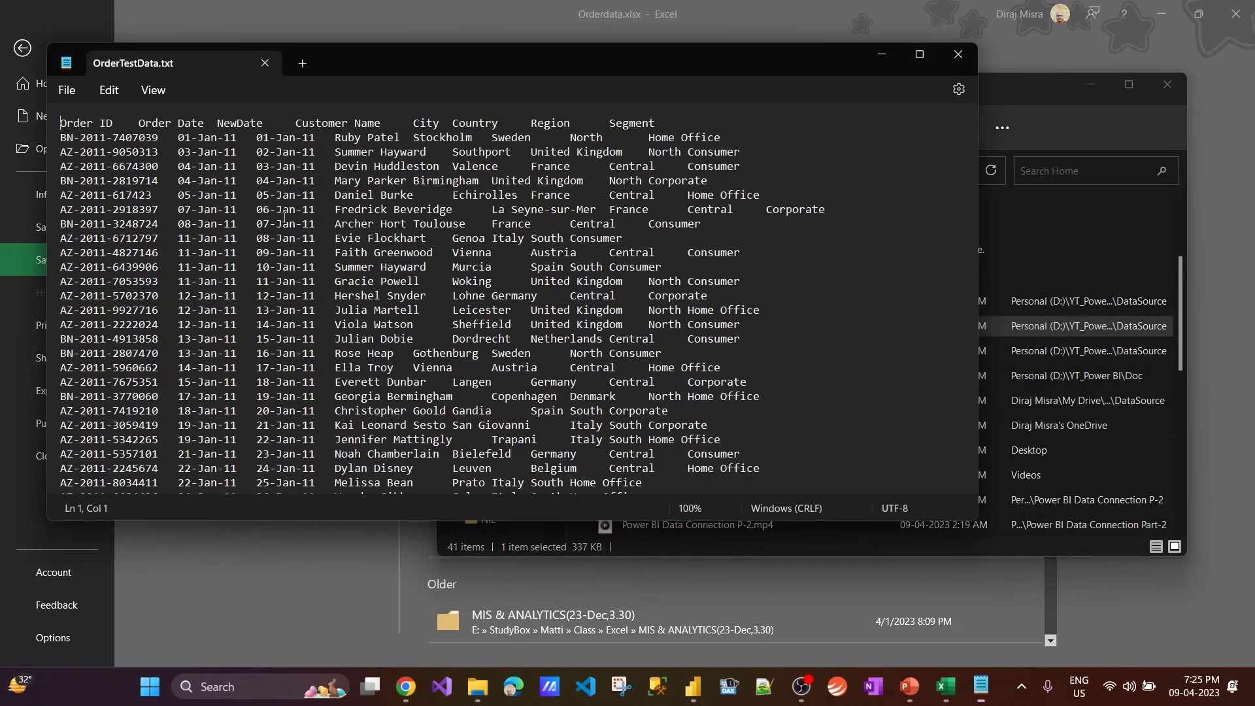
pyautogui.click(919, 54)
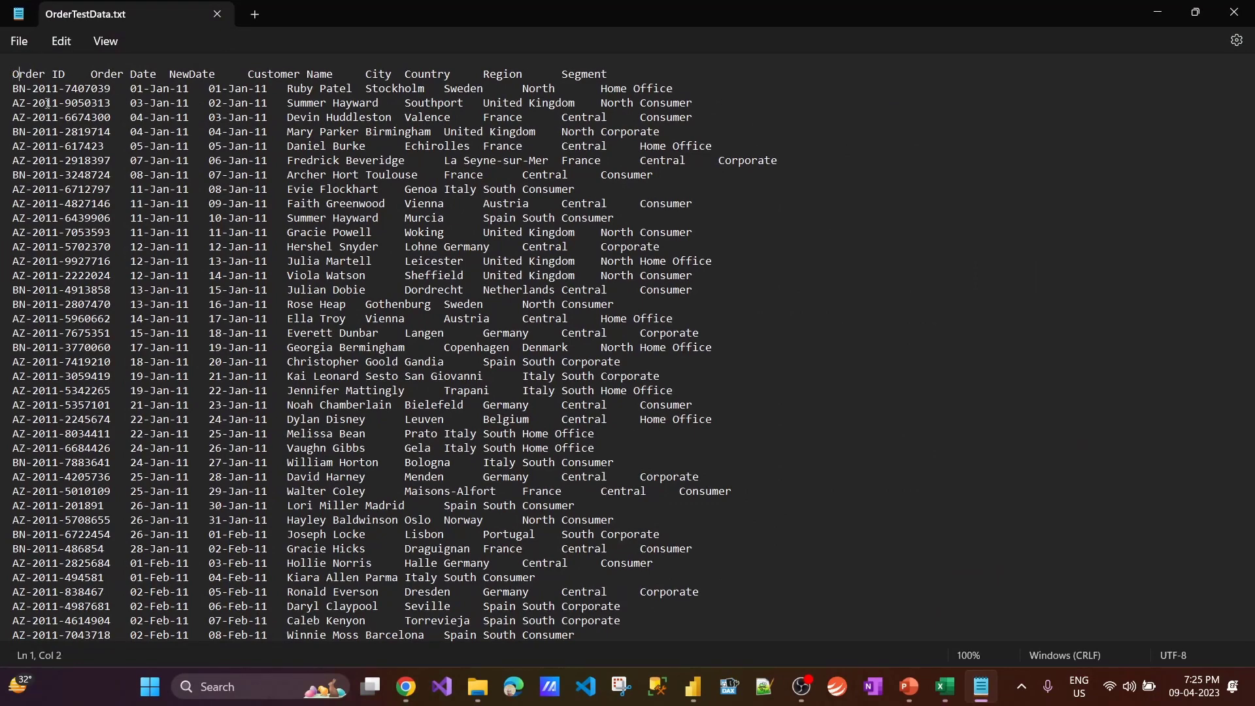
pyautogui.hotkey('ctrl', 'a')
# Start Excel with a blank workbook, paste the copied text data at cell A1 and select columns A to I.
pyautogui.press('super+r')
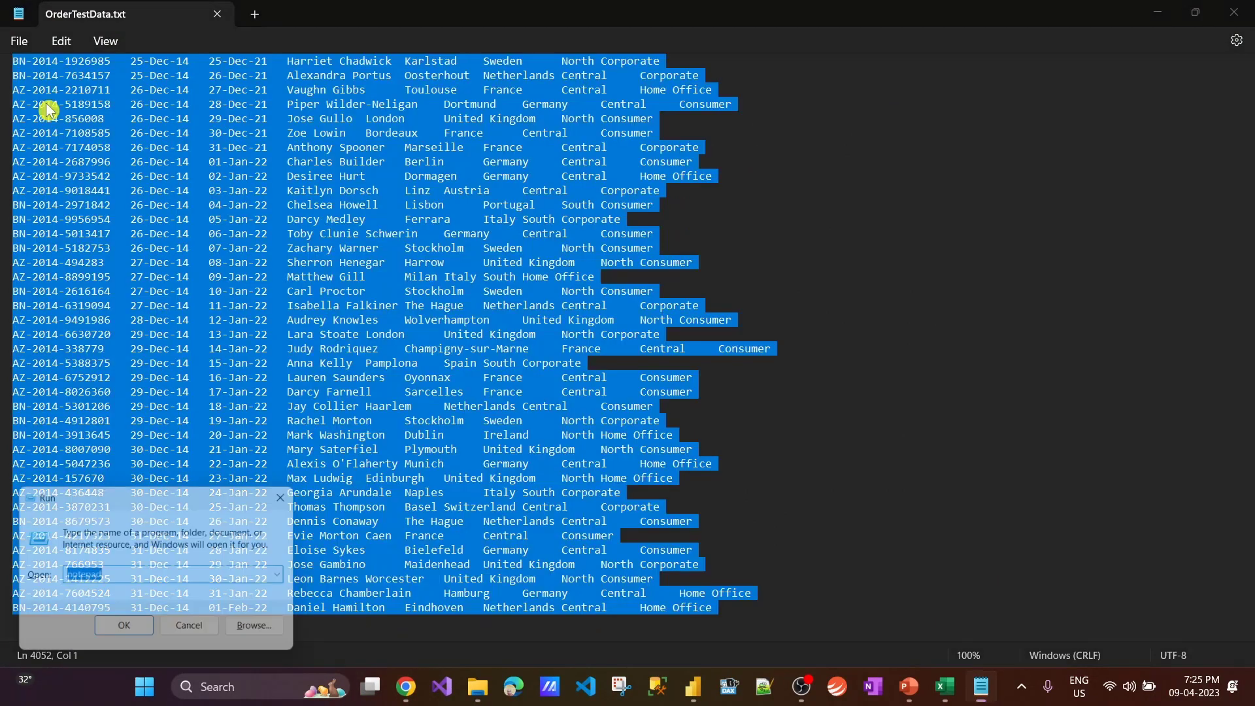
pyautogui.write('excel')
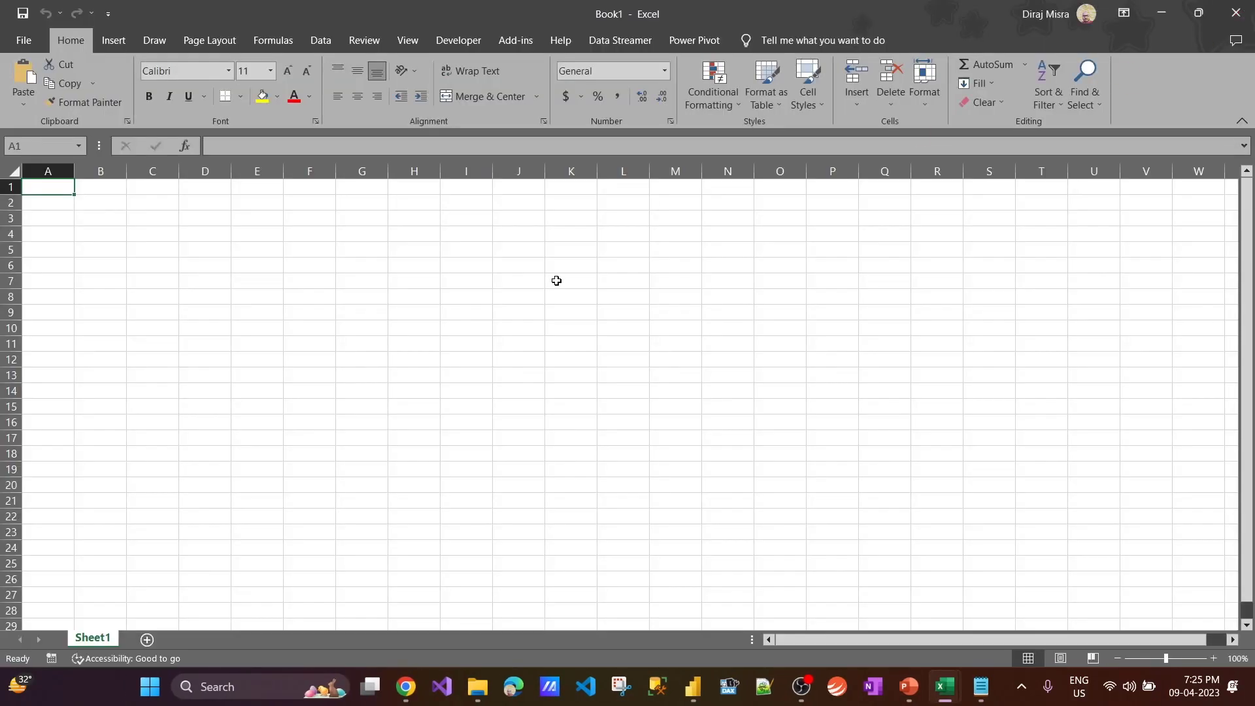
pyautogui.hotkey('ctrl', 'v')
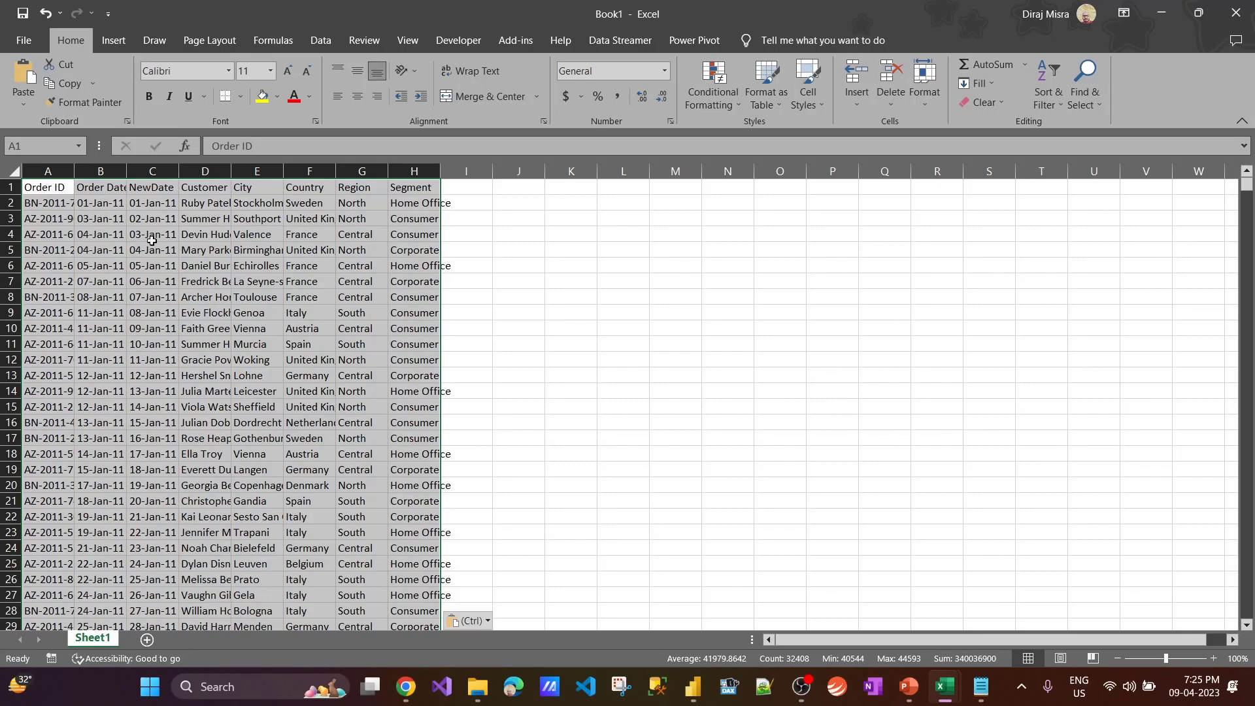
pyautogui.moveTo(48, 171); pyautogui.dragTo(472, 178)
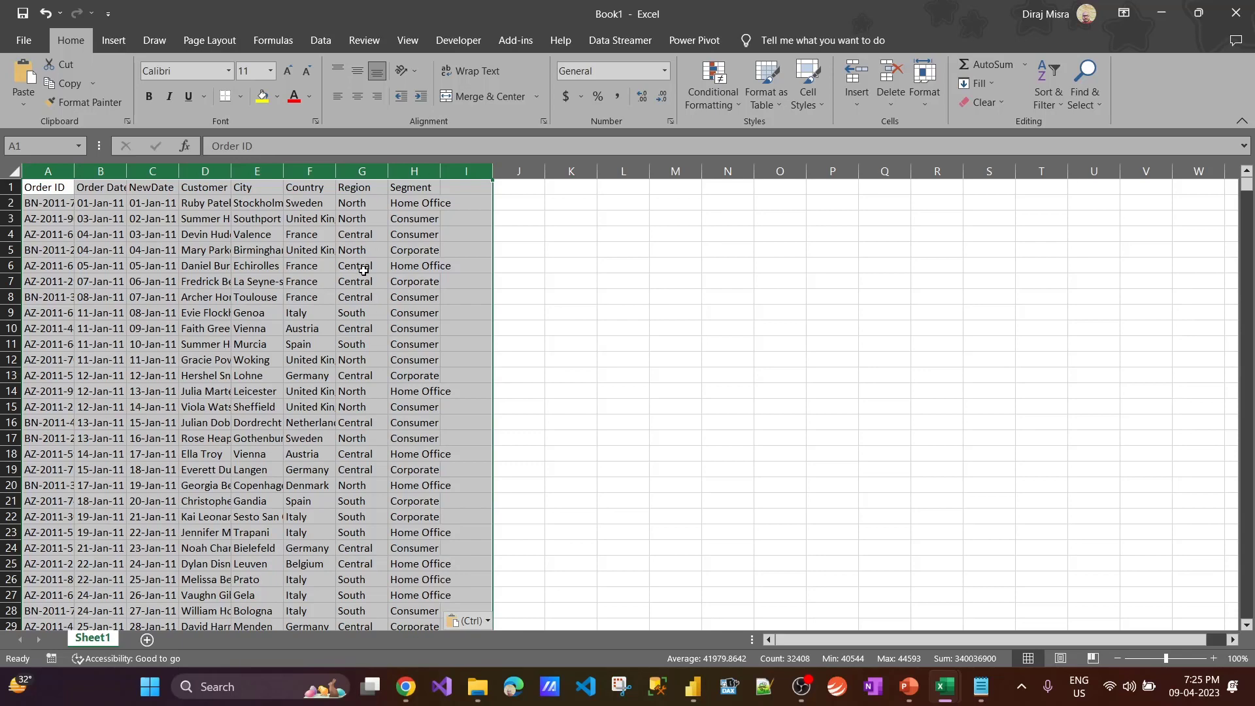
# Close both Excel workbooks, discarding the pasted data, and put away the text file and File Explorer windows to return to Power BI Desktop.
pyautogui.click(1235, 13)
pyautogui.click(680, 442)
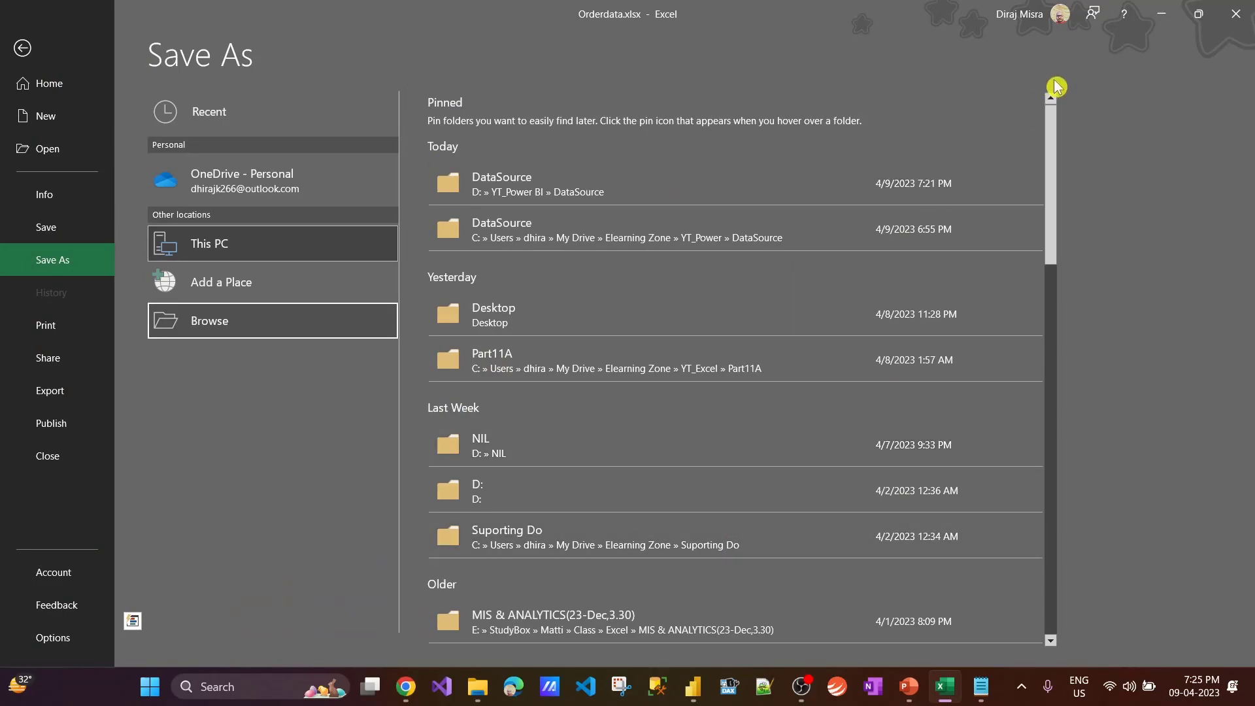
pyautogui.click(1252, 8)
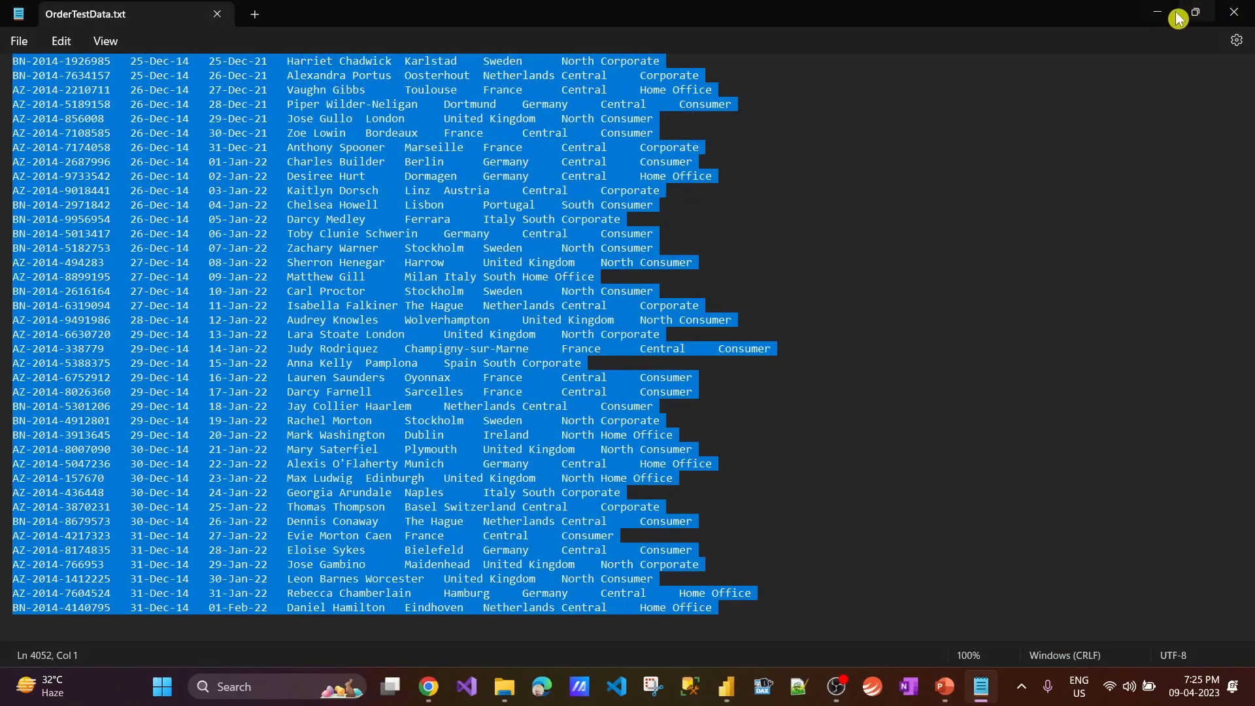
pyautogui.click(1172, 14)
pyautogui.click(1176, 76)
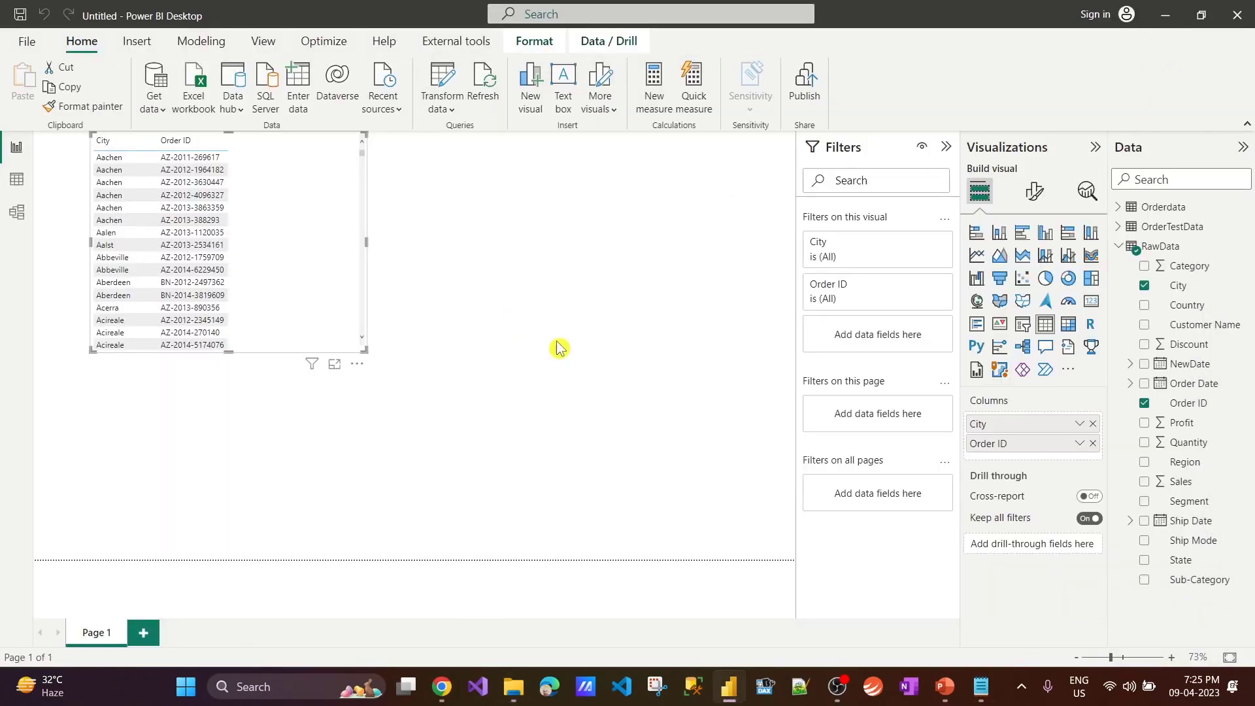
# Switch to the DataSource folder in Google Drive and copy the sharing link of Orderdata.csv.
pyautogui.hotkey('alt', 'Tab')
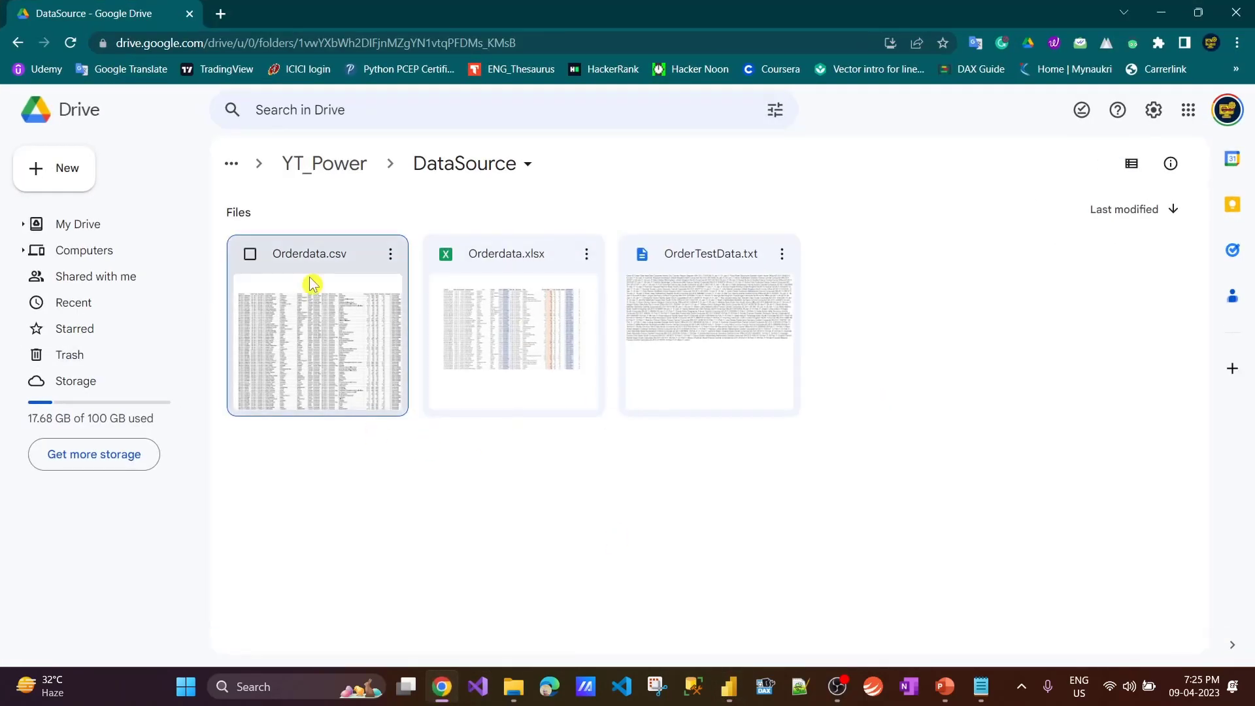
pyautogui.click(314, 283)
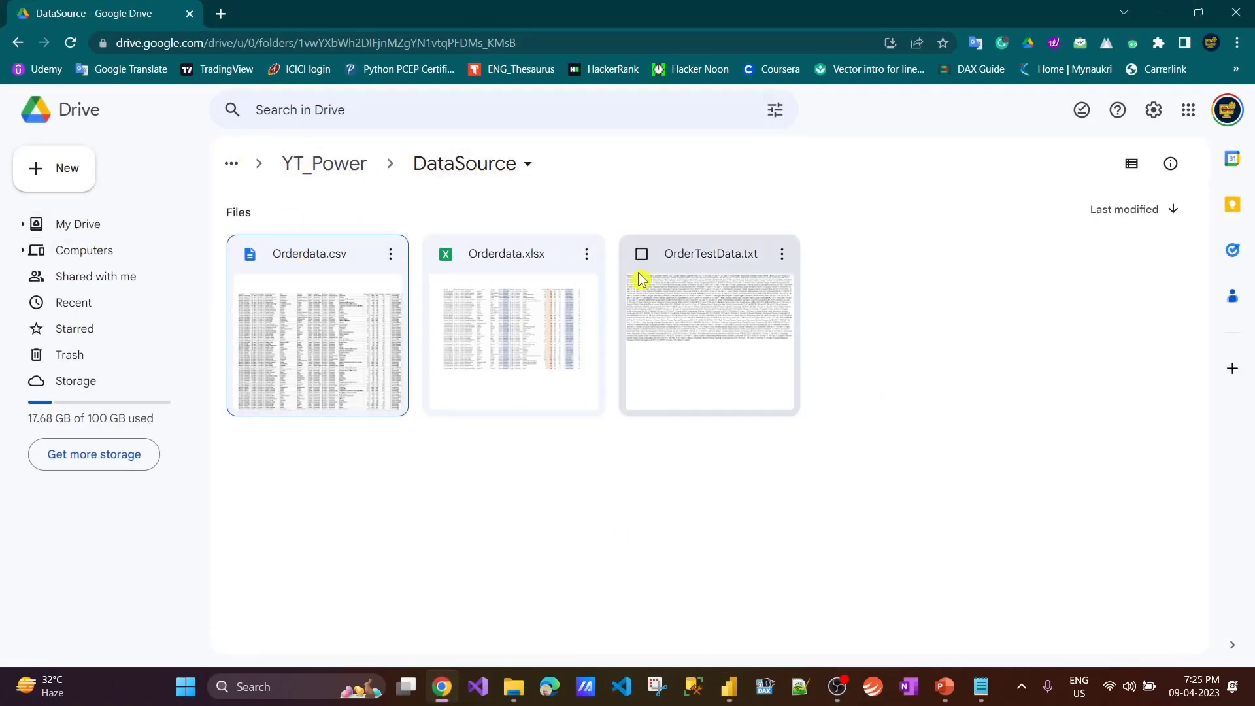
pyautogui.click(396, 250)
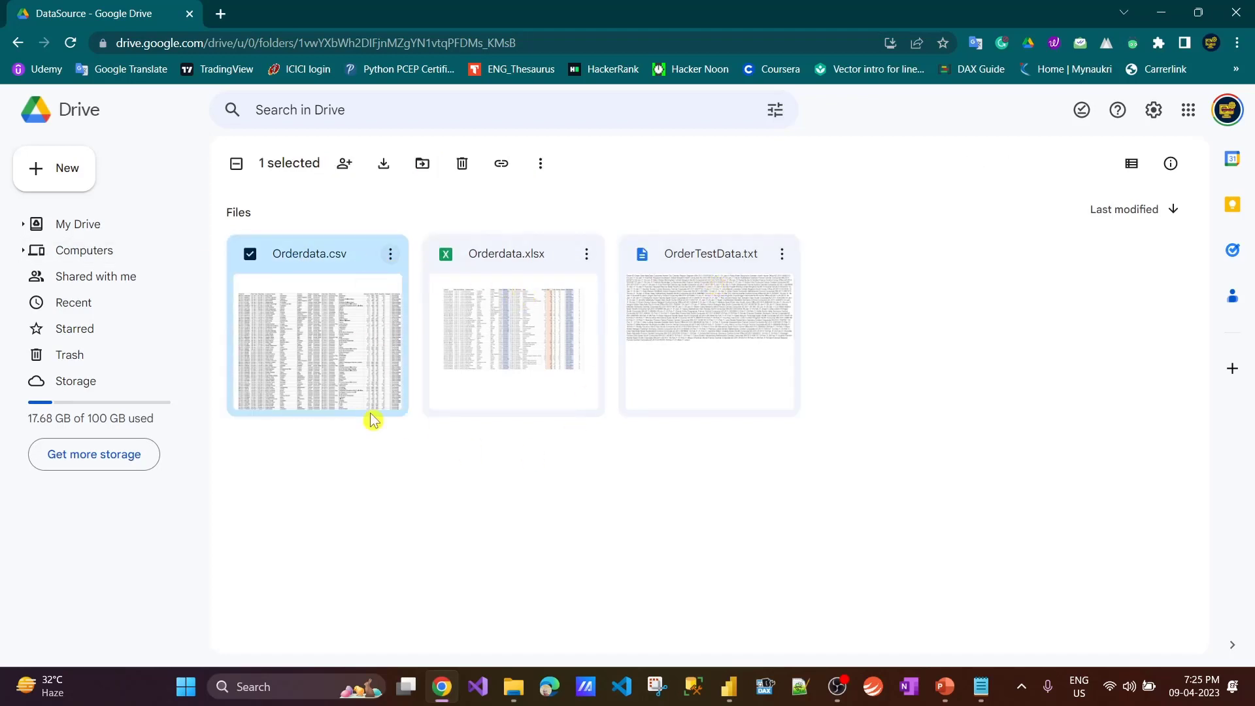
pyautogui.click(390, 253)
pyautogui.click(451, 353)
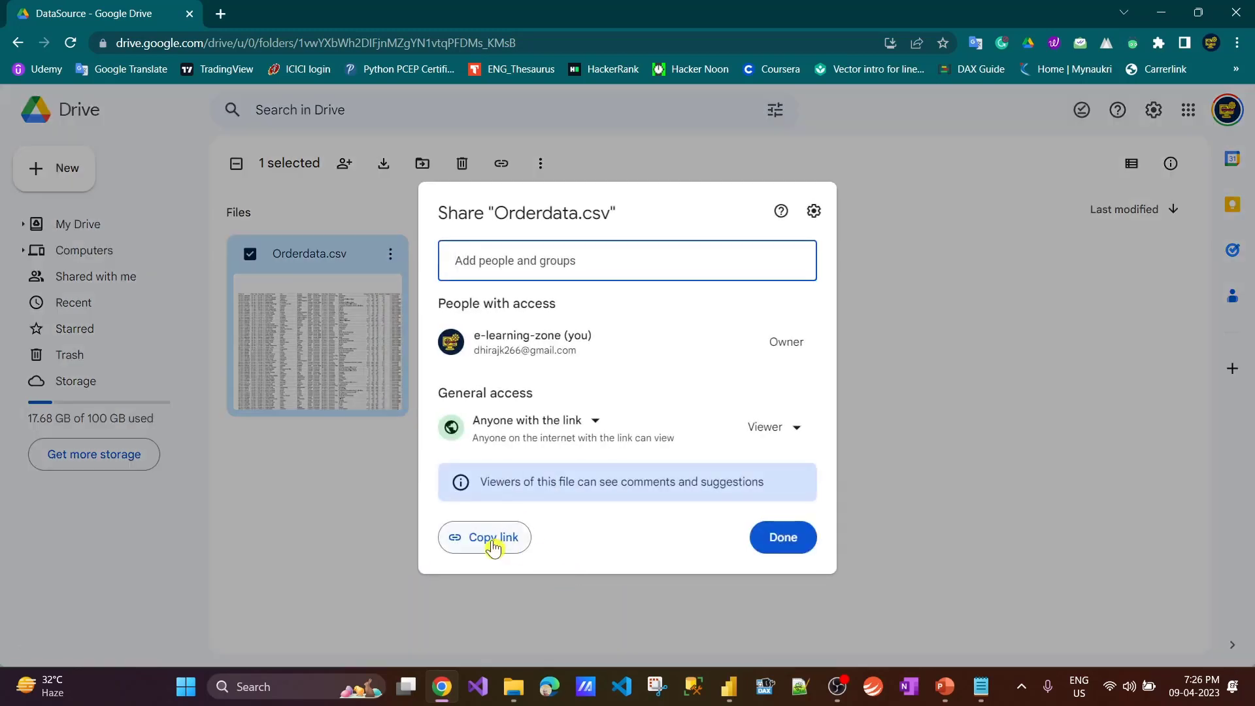
pyautogui.click(490, 542)
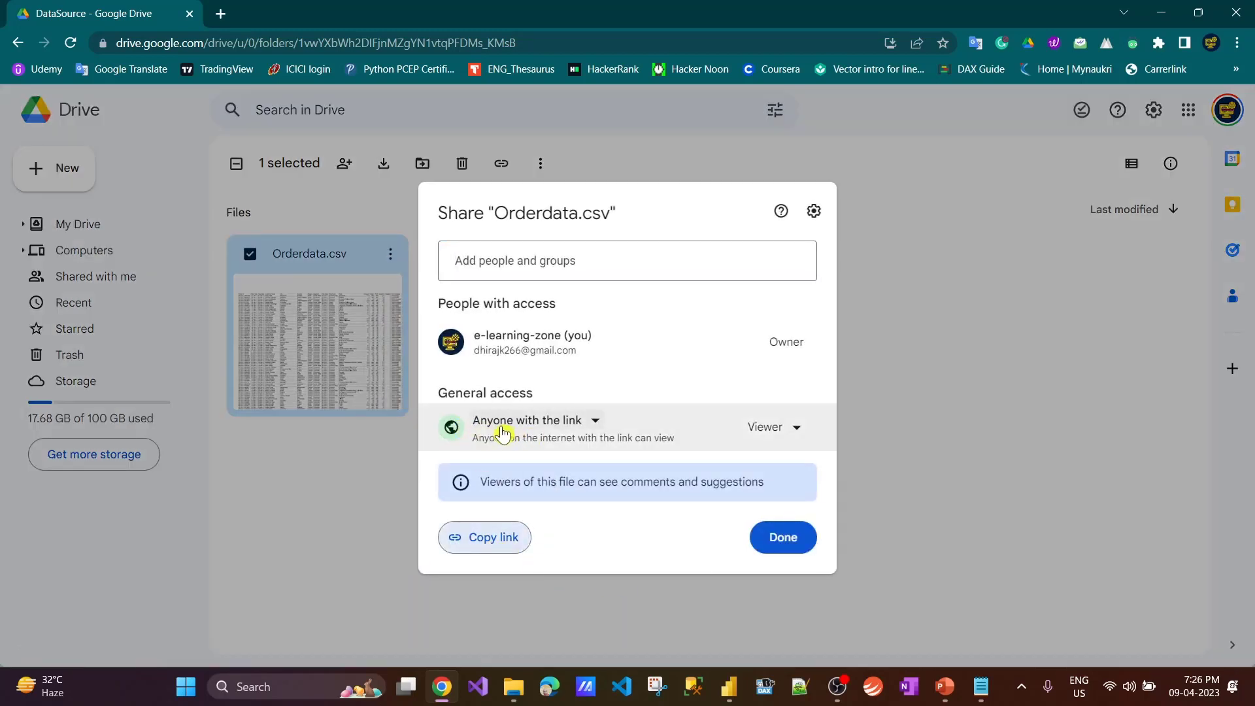
pyautogui.click(784, 549)
# Search for "google drive direct link generator" in a new browser tab and open the Google Drive Direct Link Generator site.
pyautogui.click(220, 14)
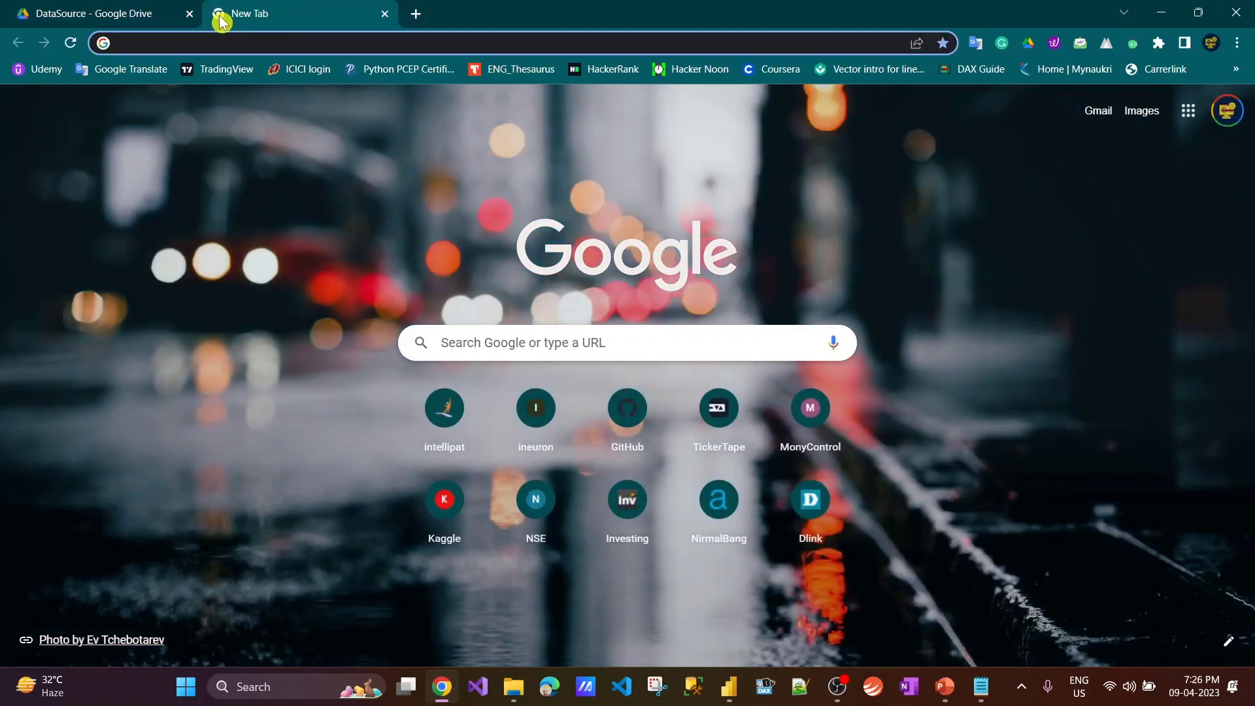
pyautogui.write('g')
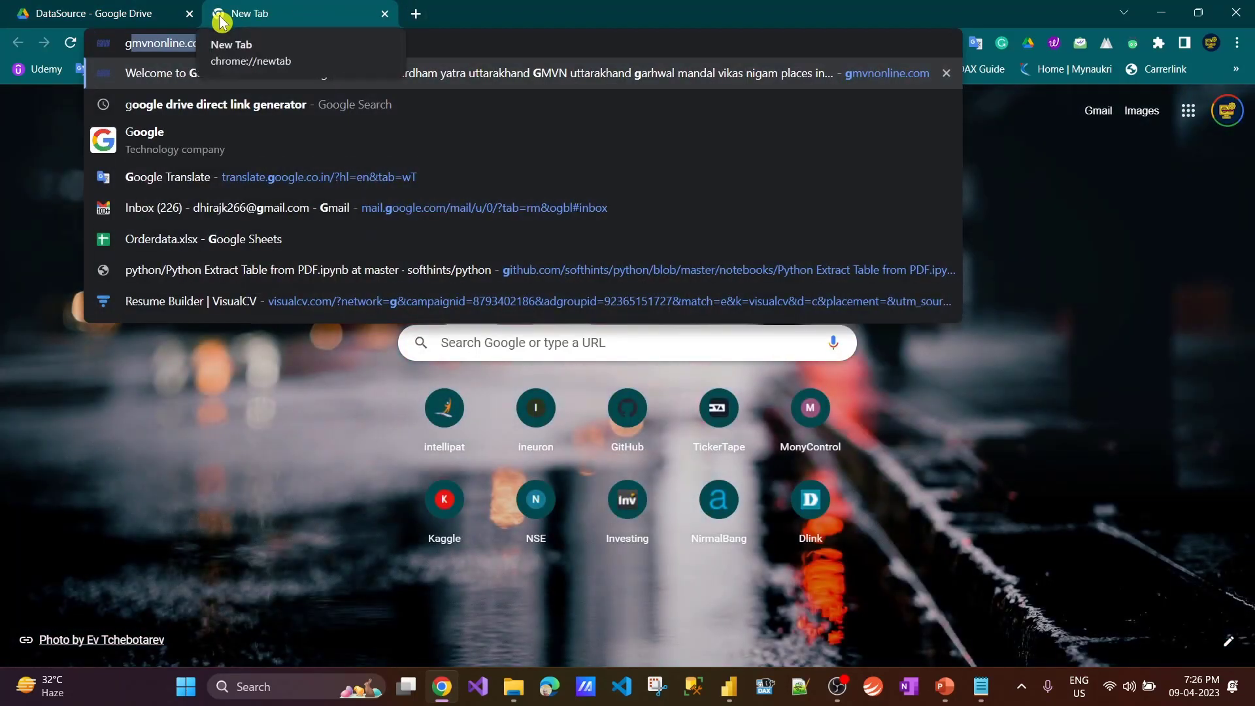
pyautogui.press('Down')
pyautogui.press('Return')
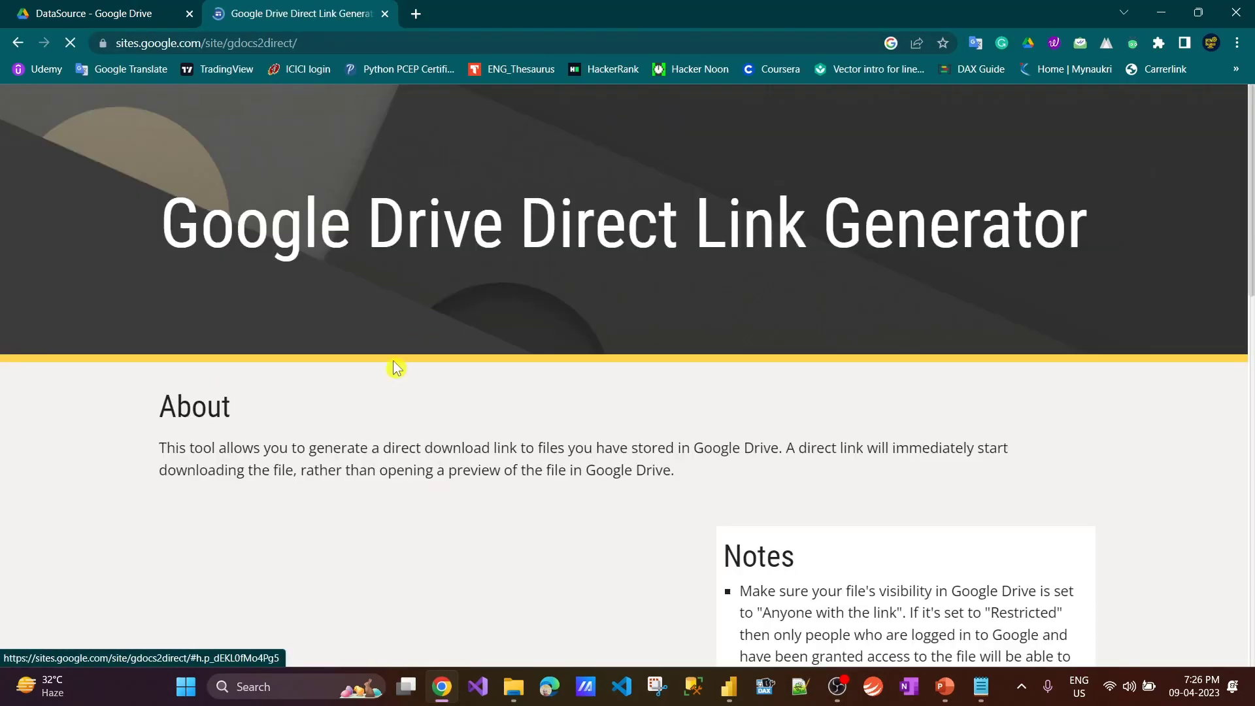
# Paste the copied sharing URL into the generator and create the direct download link, copying it to the clipboard.
pyautogui.scroll(-13, 580, 533)
pyautogui.scroll(10, 571, 534)
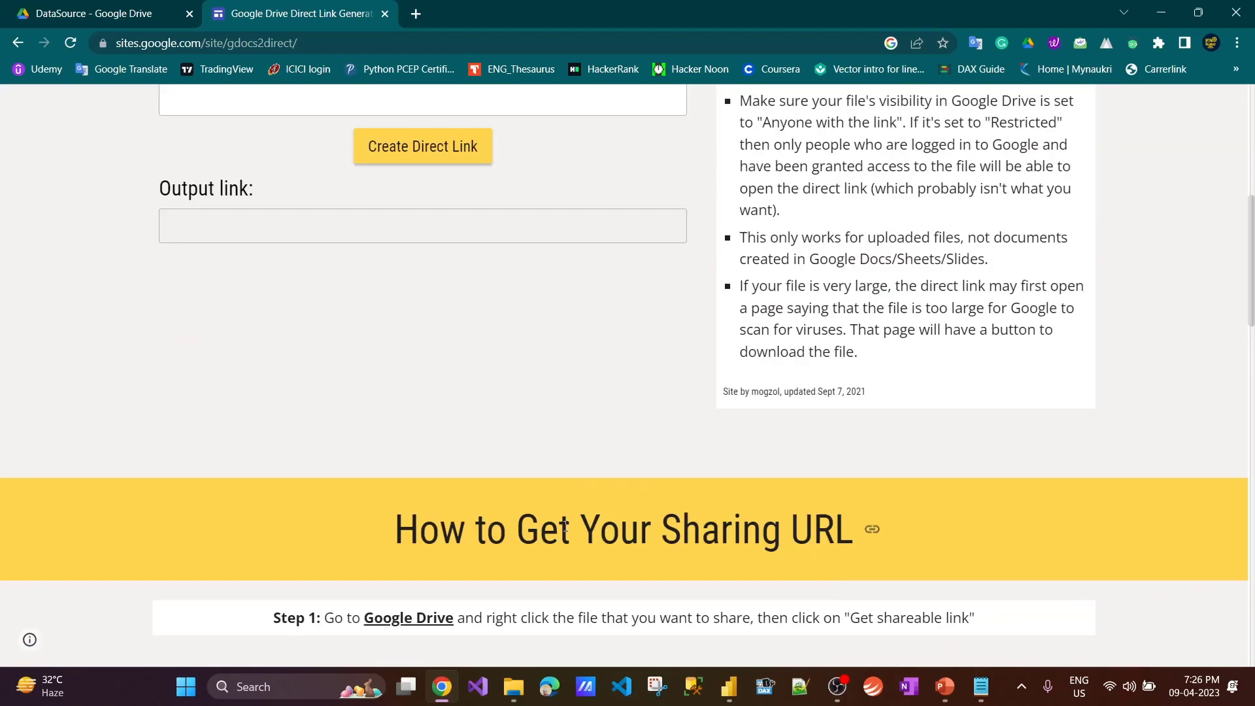
pyautogui.click(418, 337)
pyautogui.click(405, 387)
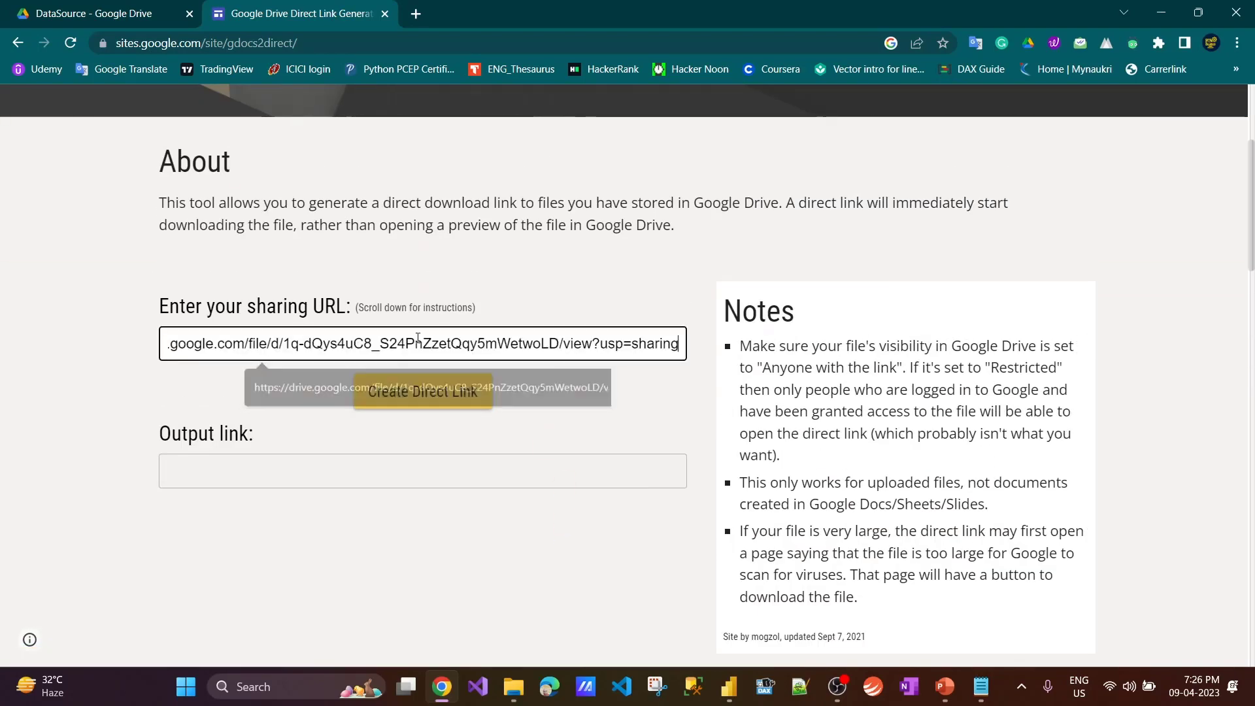
pyautogui.click(400, 397)
pyautogui.click(548, 475)
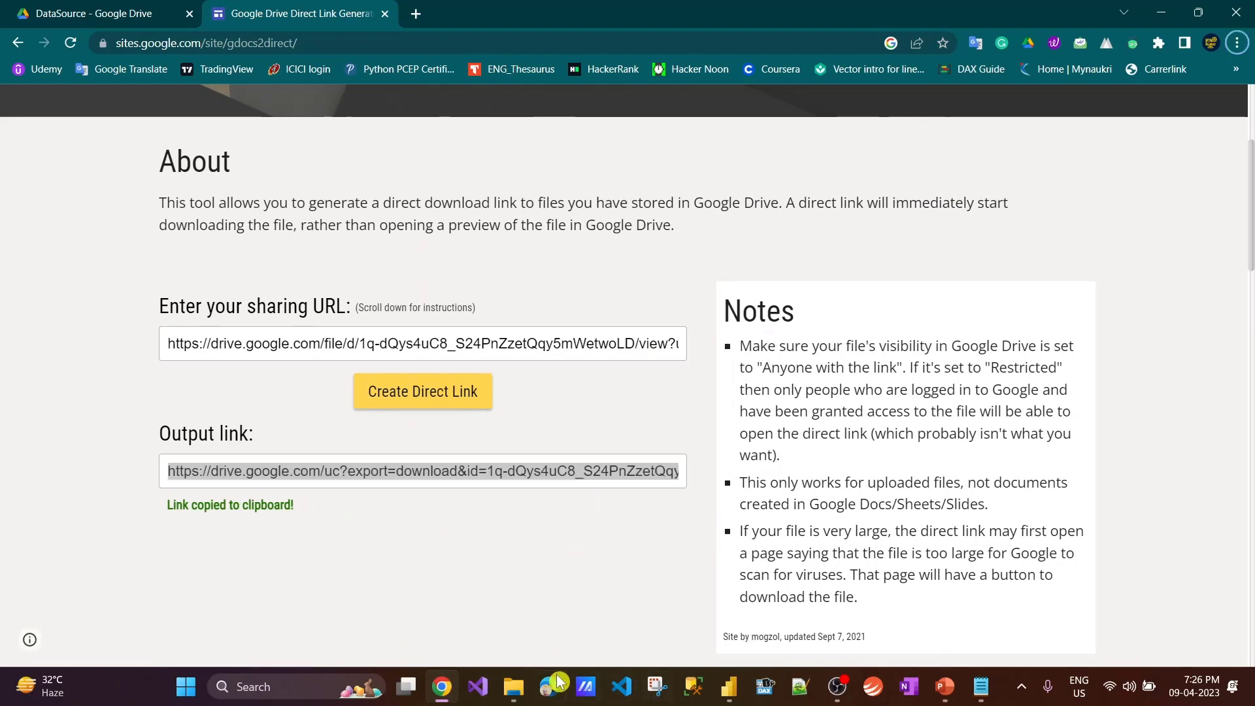
# Switch to Power BI Desktop, connect to a web source with the copied direct link and load the CSV data.
pyautogui.click(737, 694)
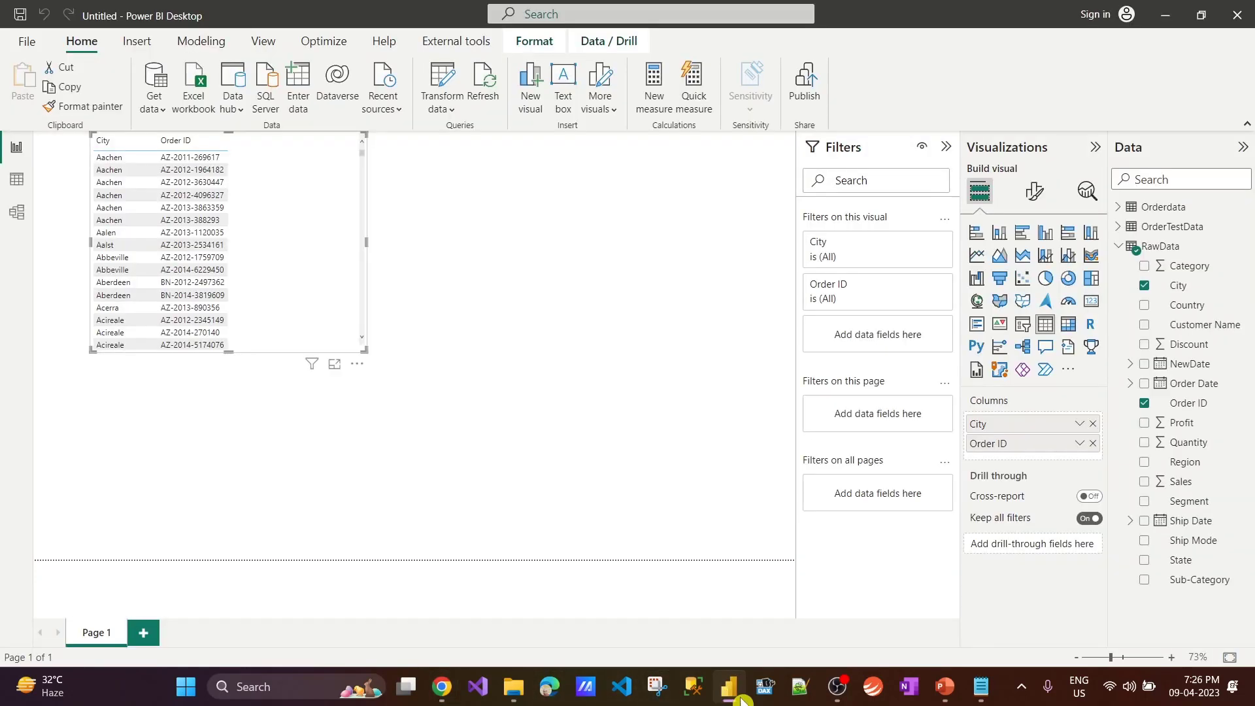
pyautogui.click(153, 105)
pyautogui.click(180, 346)
pyautogui.hotkey('ctrl', 'v')
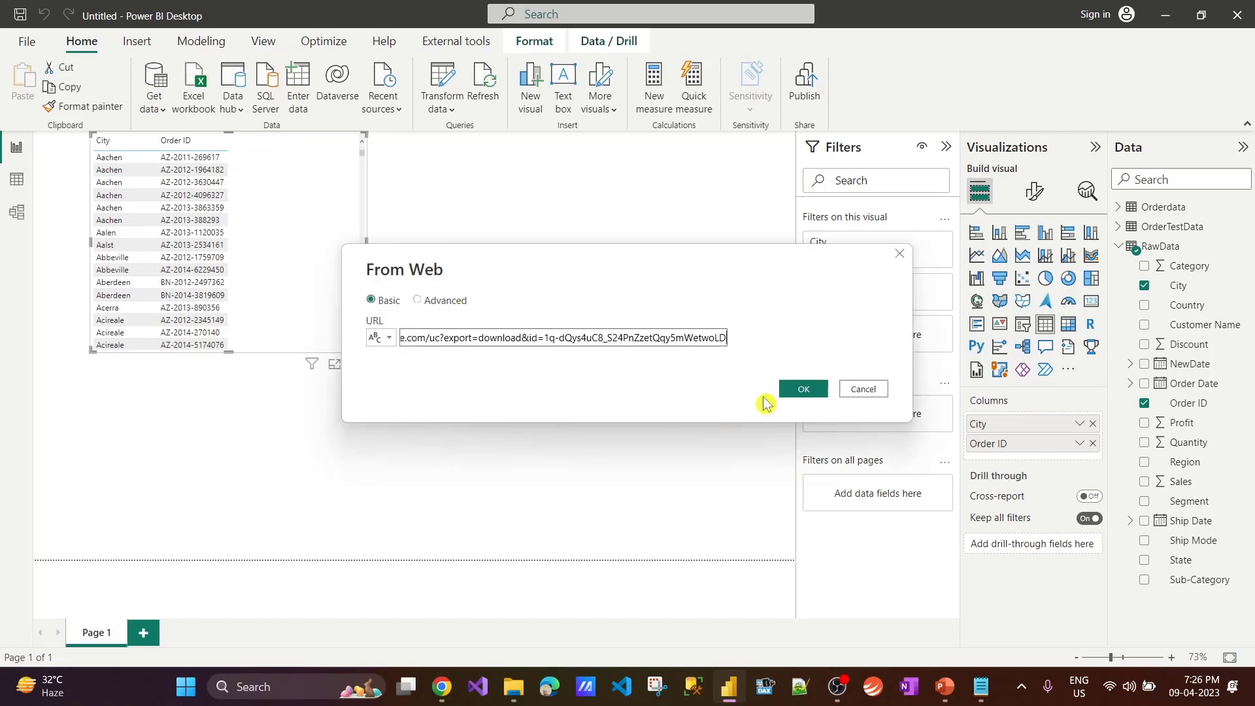
pyautogui.click(801, 391)
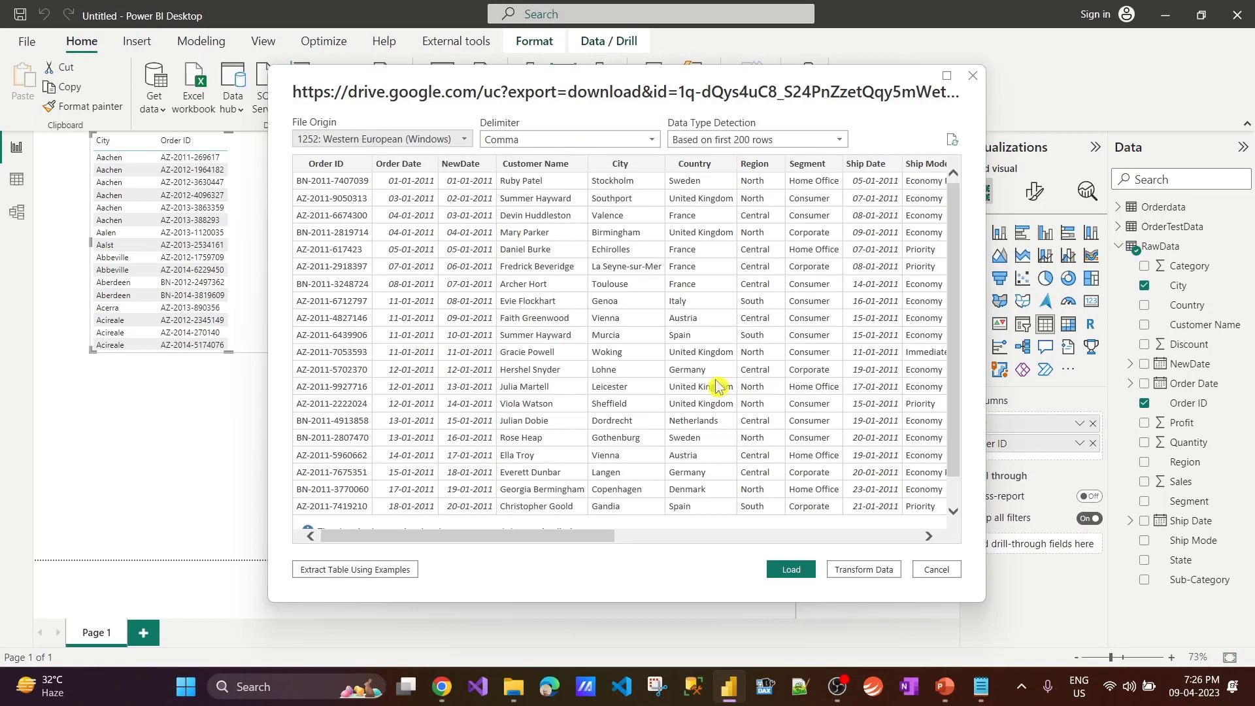
pyautogui.click(784, 566)
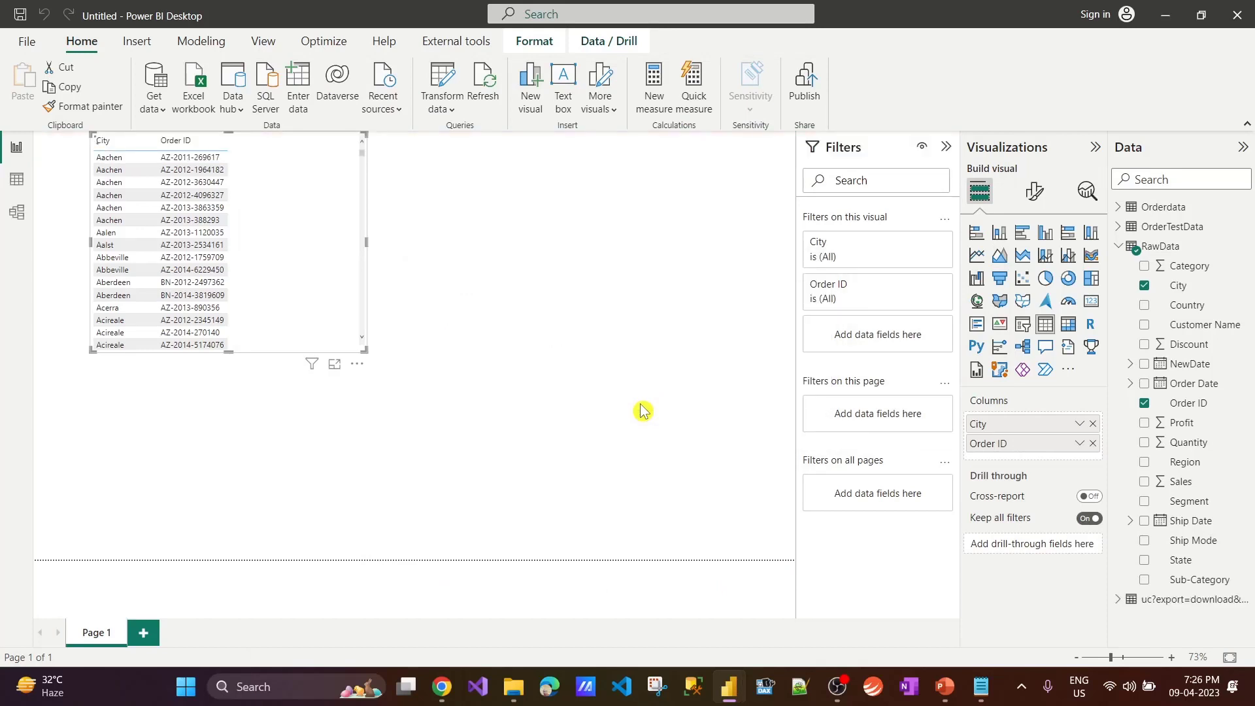
# Collapse the RawData fields, examine the rows of the web-loaded table in Data view and show its available table commands.
pyautogui.click(1119, 246)
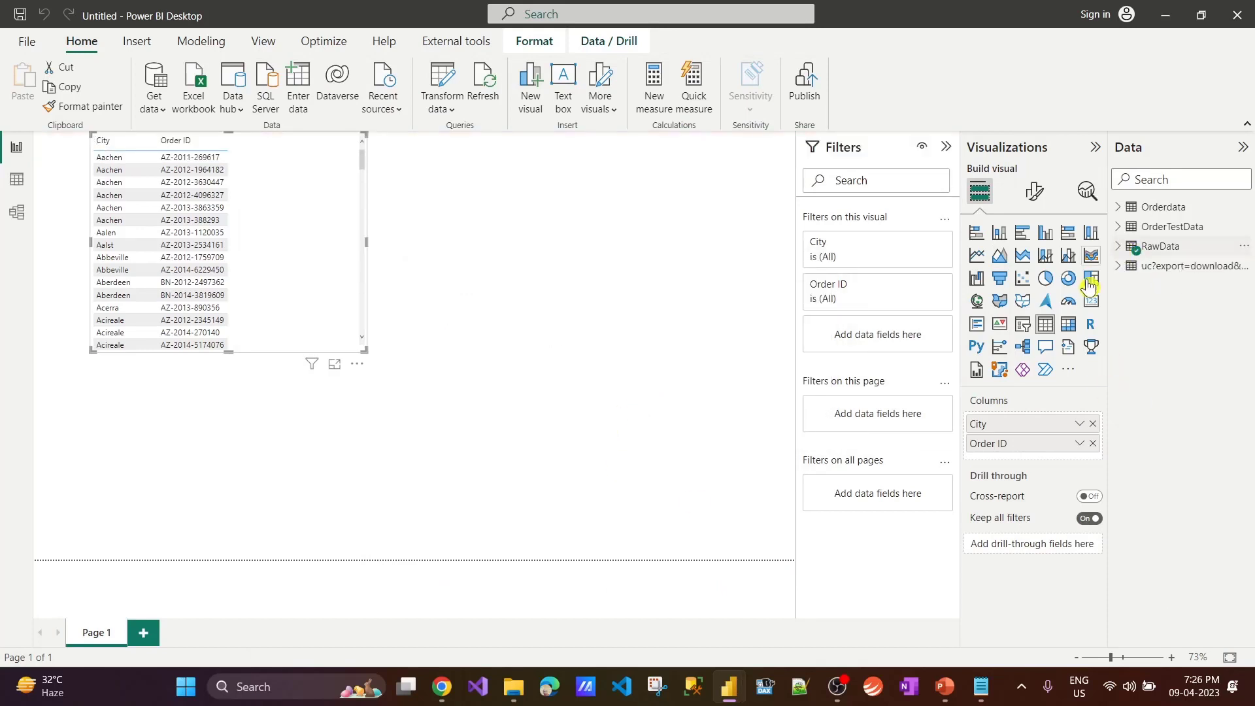
pyautogui.click(1182, 268)
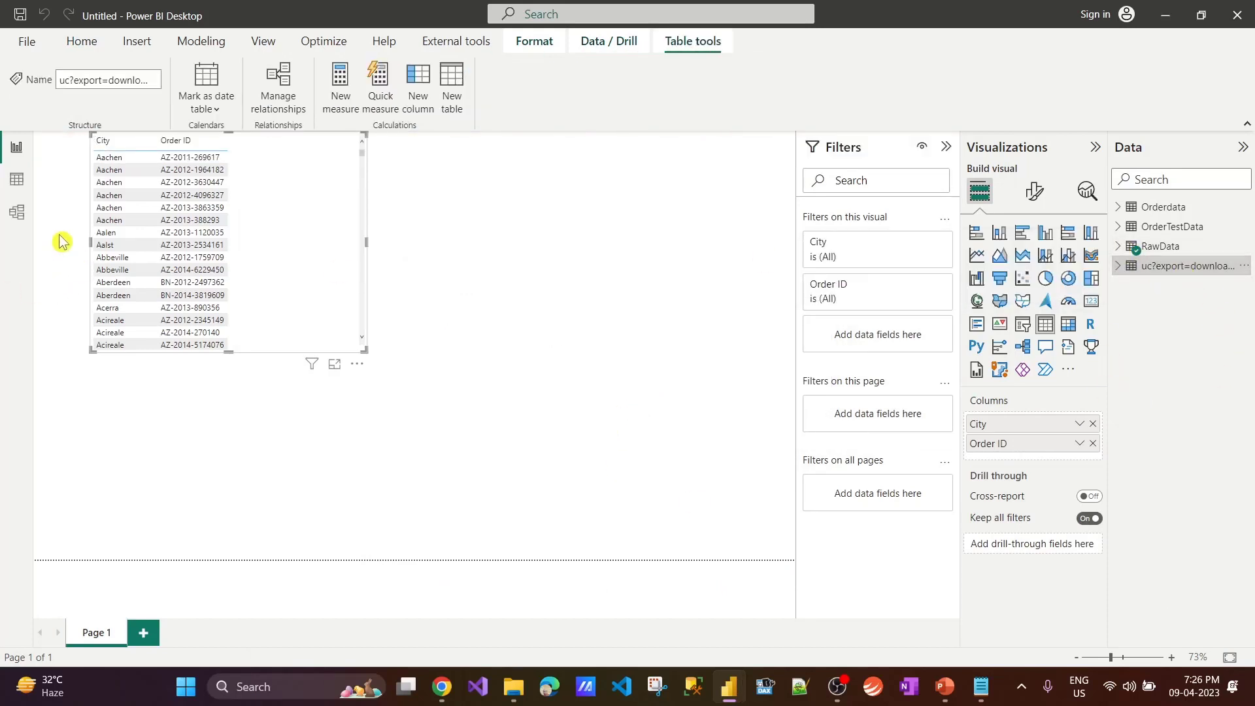
pyautogui.click(9, 187)
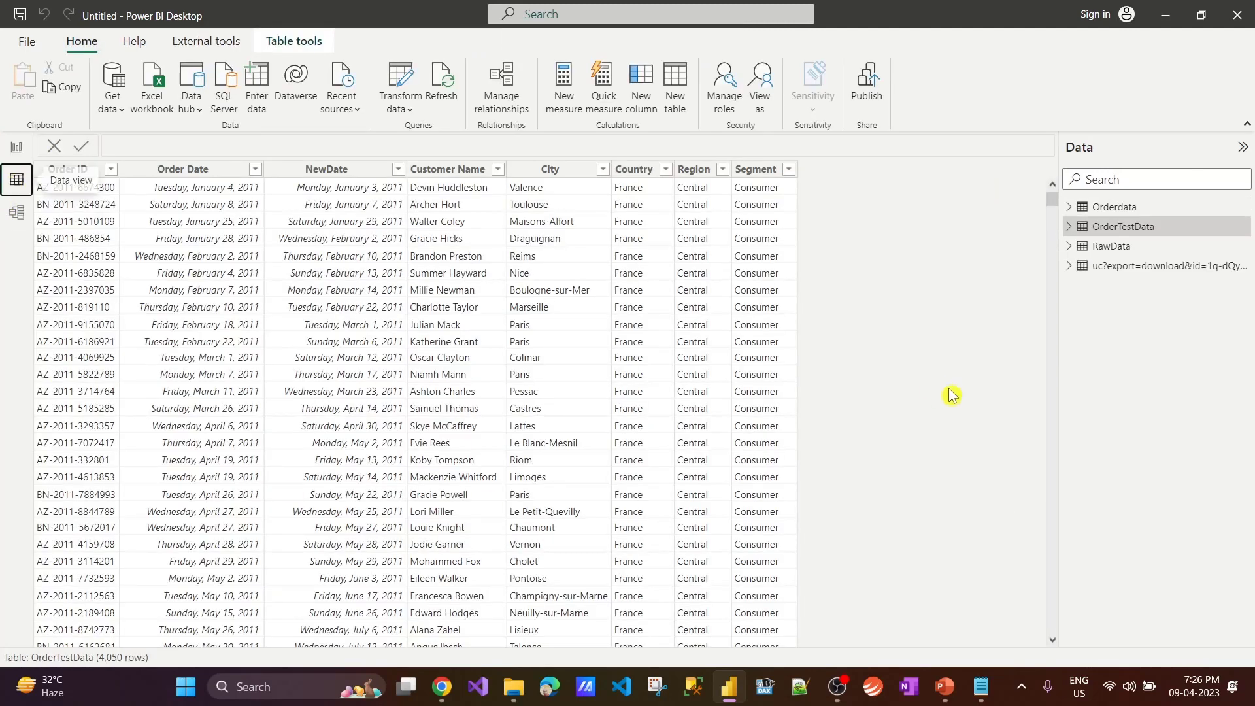
pyautogui.click(1157, 268)
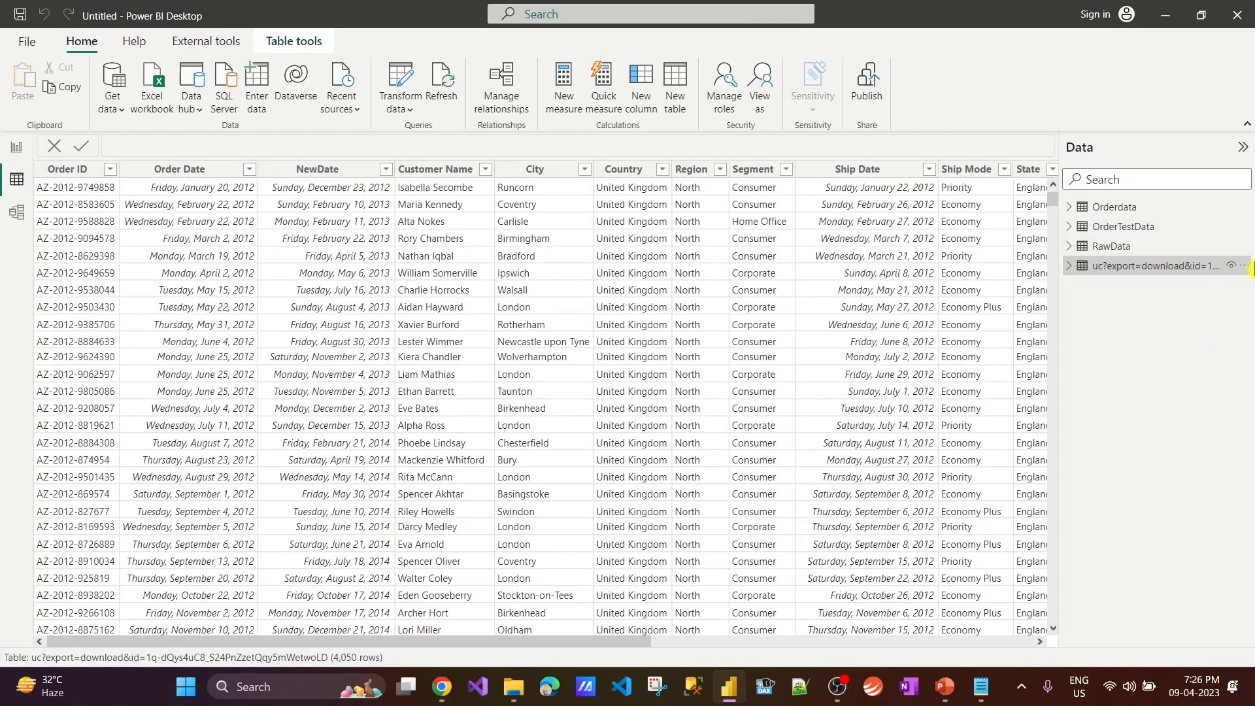
pyautogui.rightClick(1224, 268)
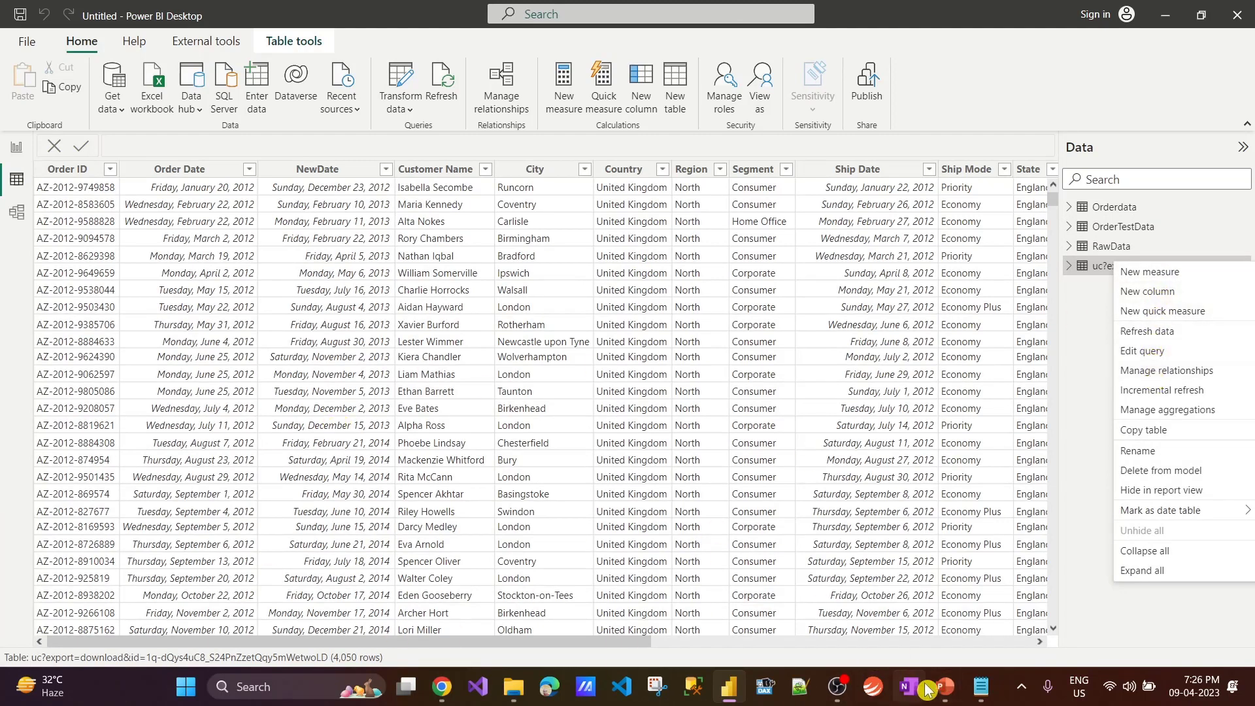
# Switch to Google Drive in Chrome, briefly preview Orderdata.csv and open Orderdata.xlsx in Google Sheets.
pyautogui.click(442, 686)
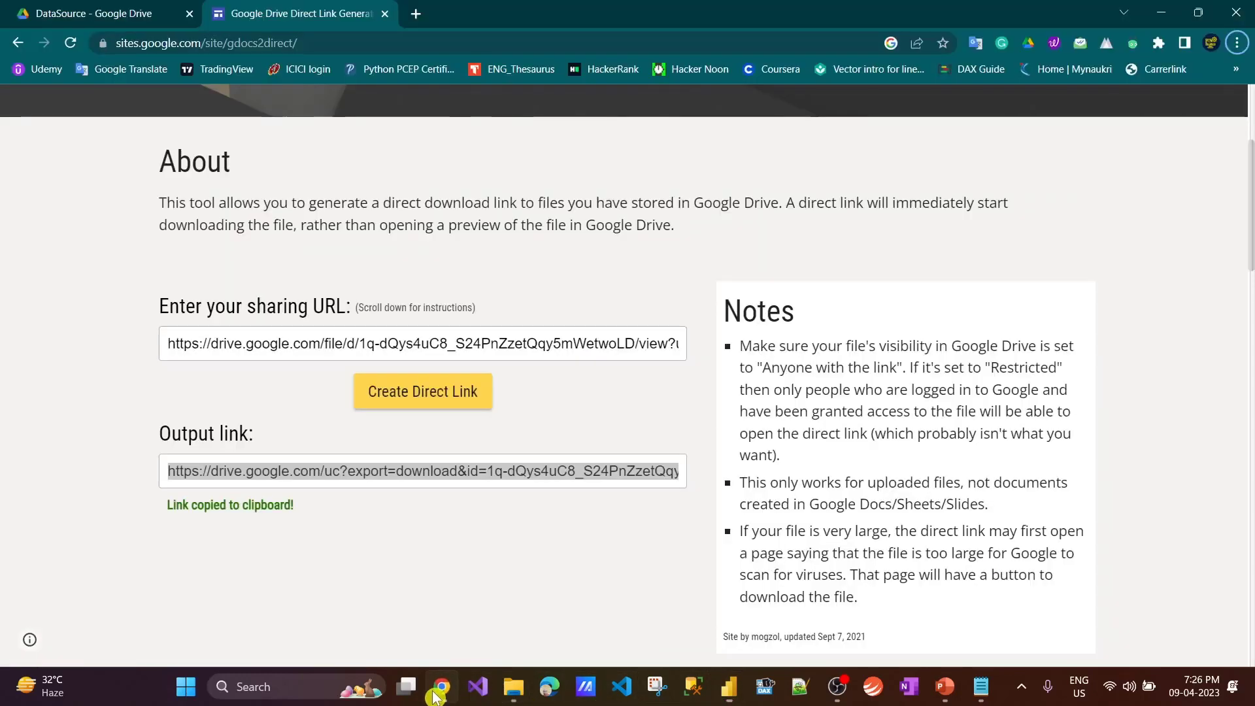
pyautogui.click(65, 14)
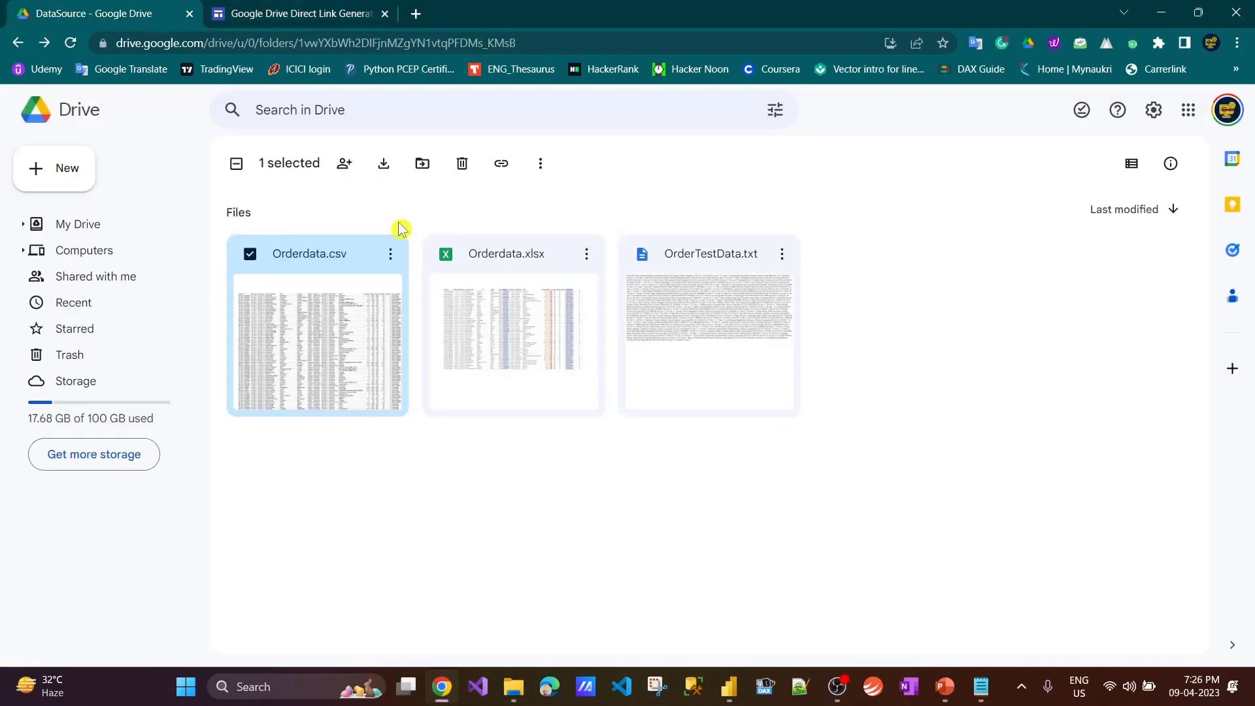
pyautogui.doubleClick(297, 265)
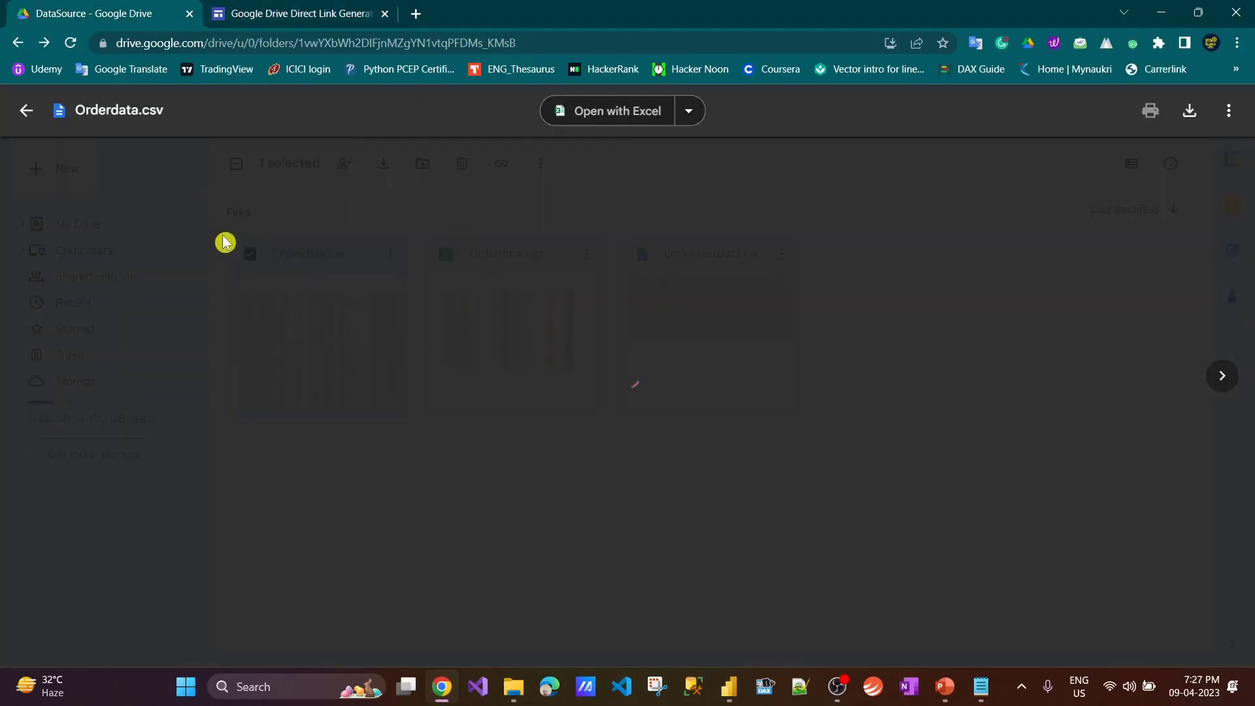
pyautogui.click(26, 111)
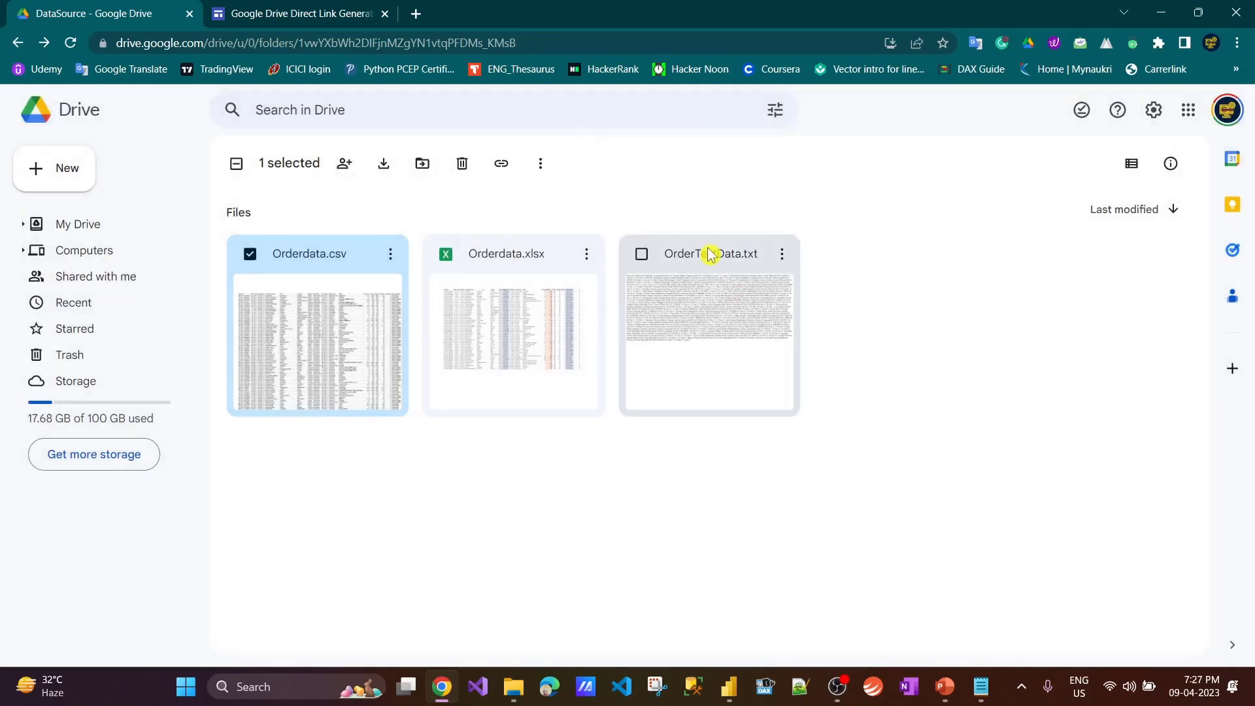
pyautogui.doubleClick(484, 261)
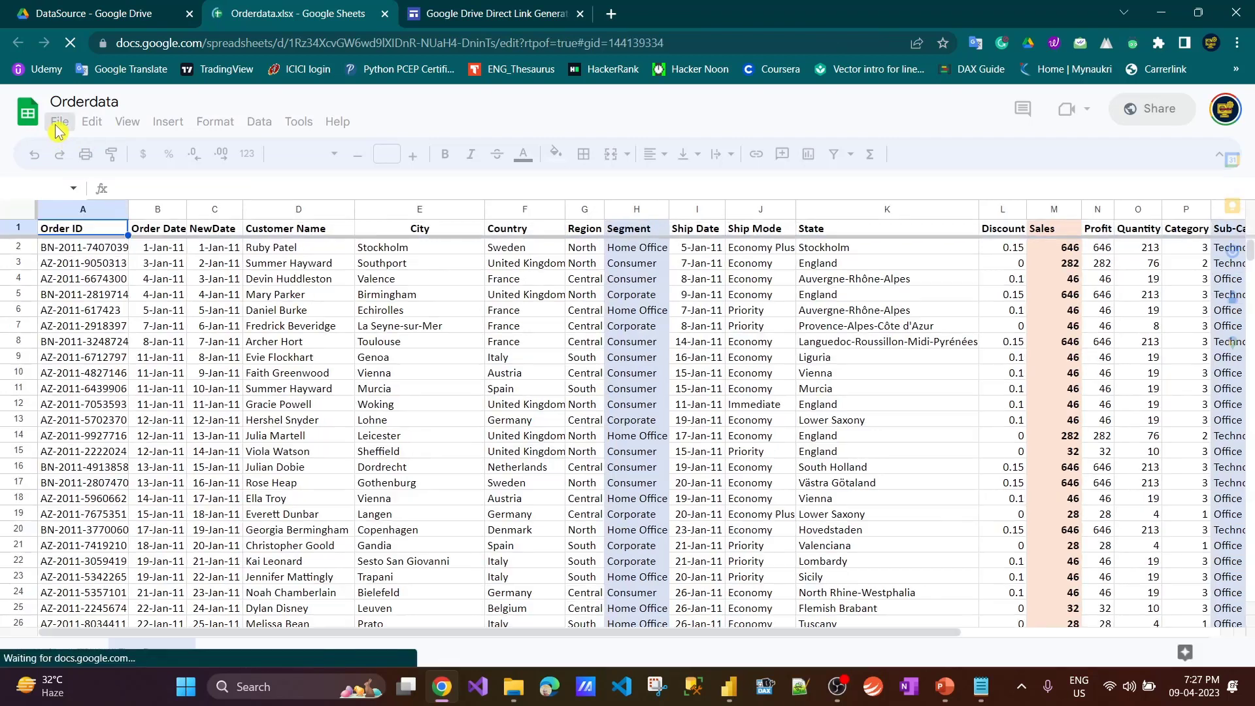
# Select the RawData sheet in the workbook's Publish to web settings, copy its web page link and close the dialog.
pyautogui.click(58, 123)
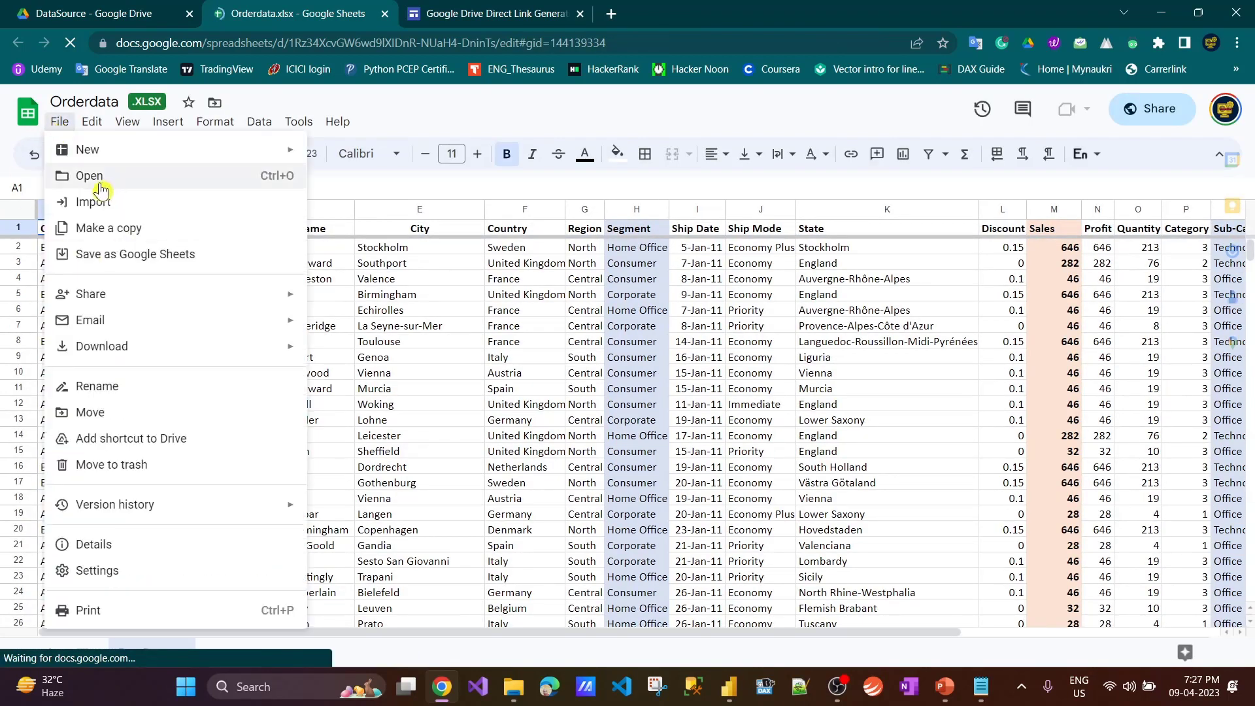
pyautogui.moveTo(92, 300)
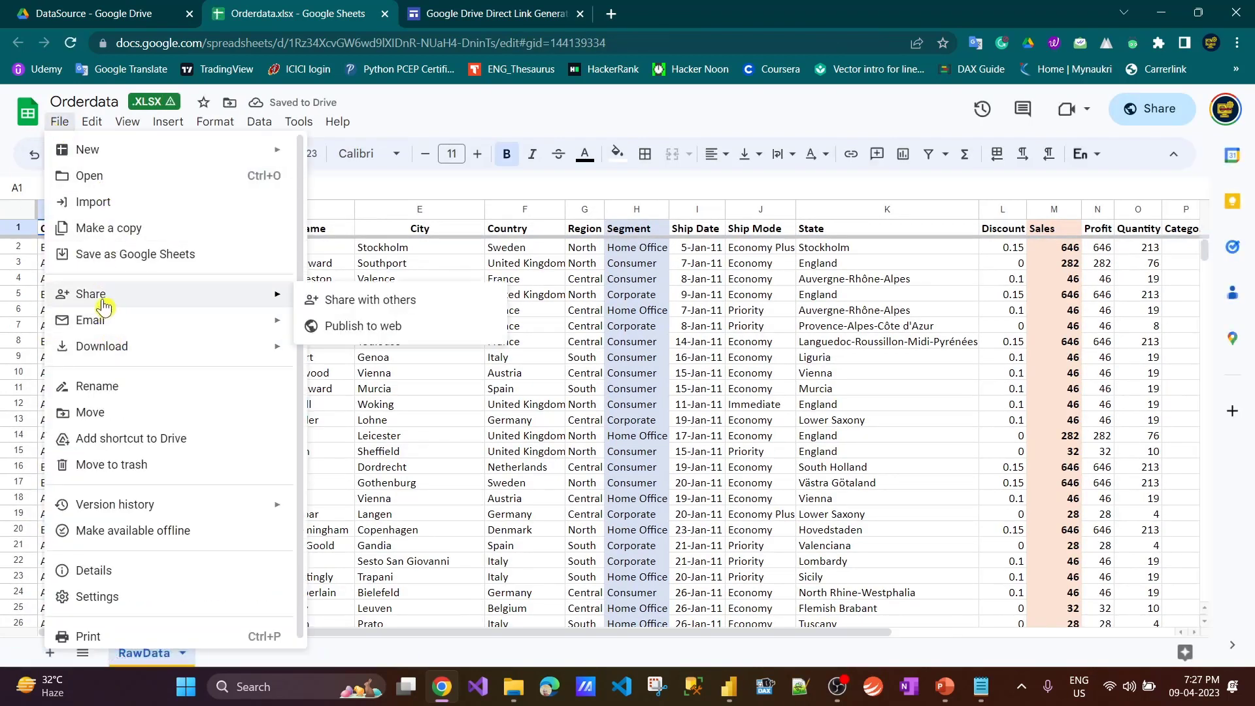
pyautogui.click(363, 326)
pyautogui.click(526, 288)
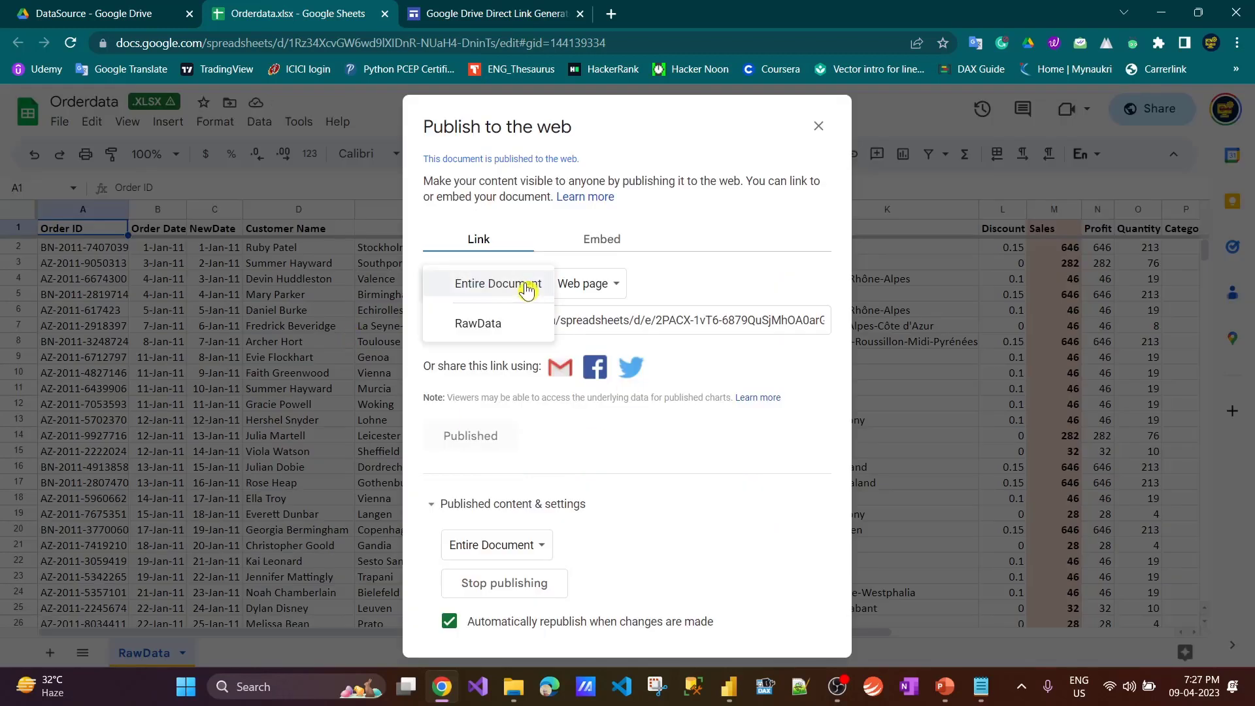
pyautogui.click(483, 323)
pyautogui.click(516, 324)
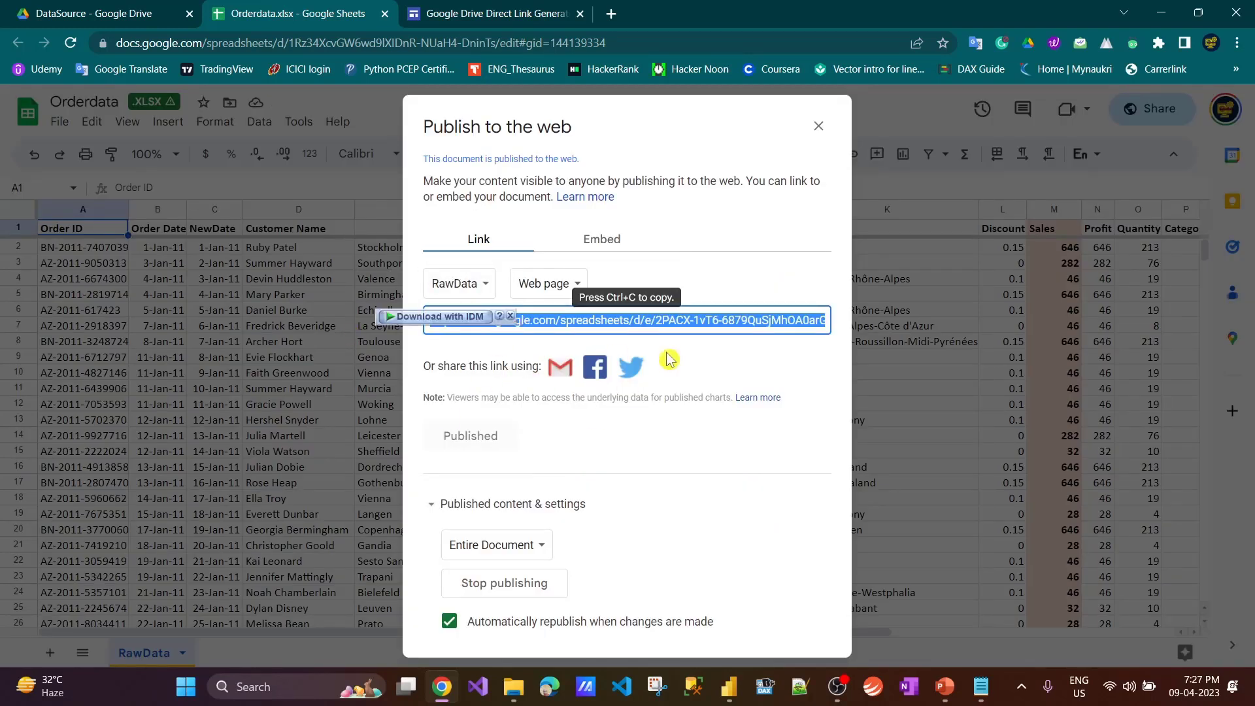
pyautogui.click(818, 125)
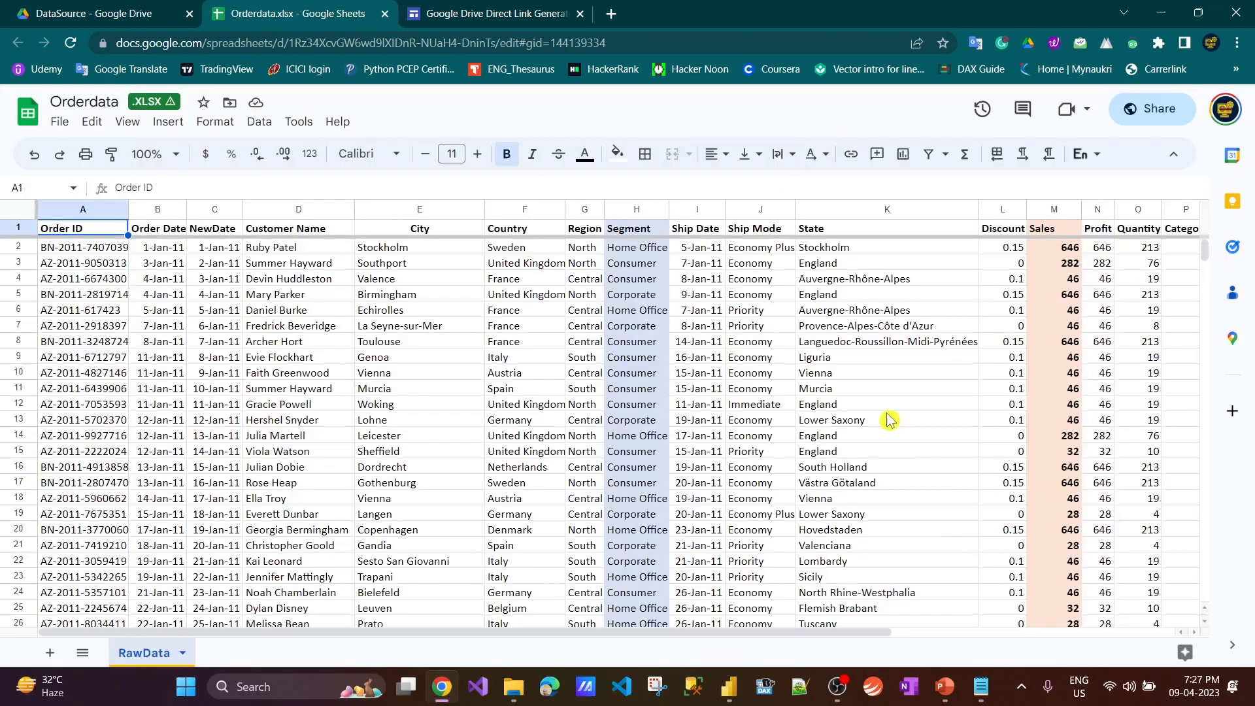
# Switch to Power BI Desktop and try to connect to a web source with the copied published-sheet link.
pyautogui.click(717, 686)
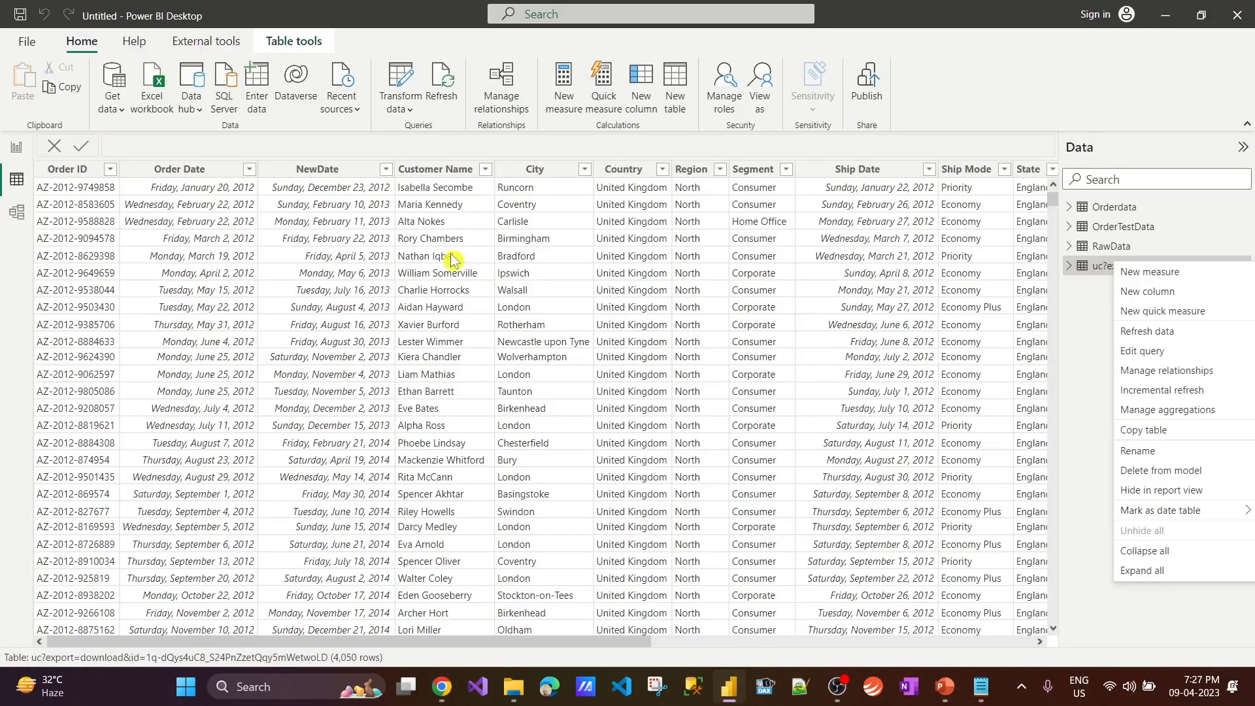
pyautogui.click(112, 110)
pyautogui.click(134, 354)
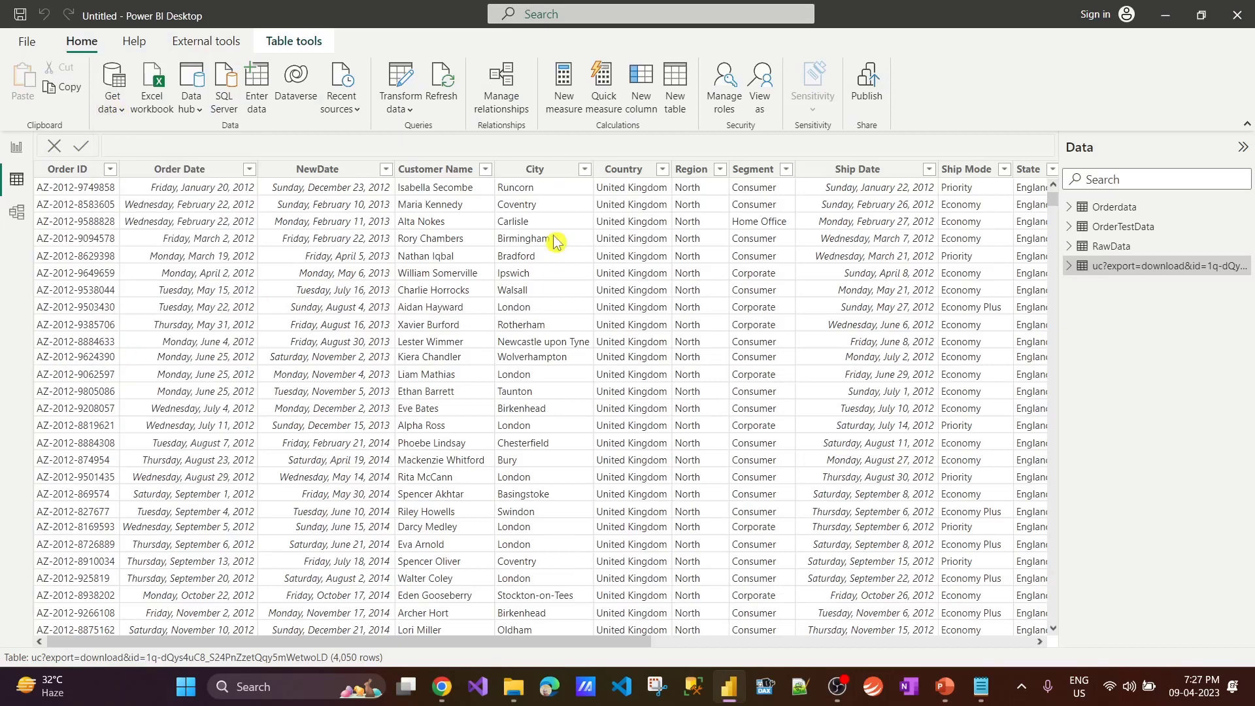
pyautogui.hotkey('ctrl', 'v')
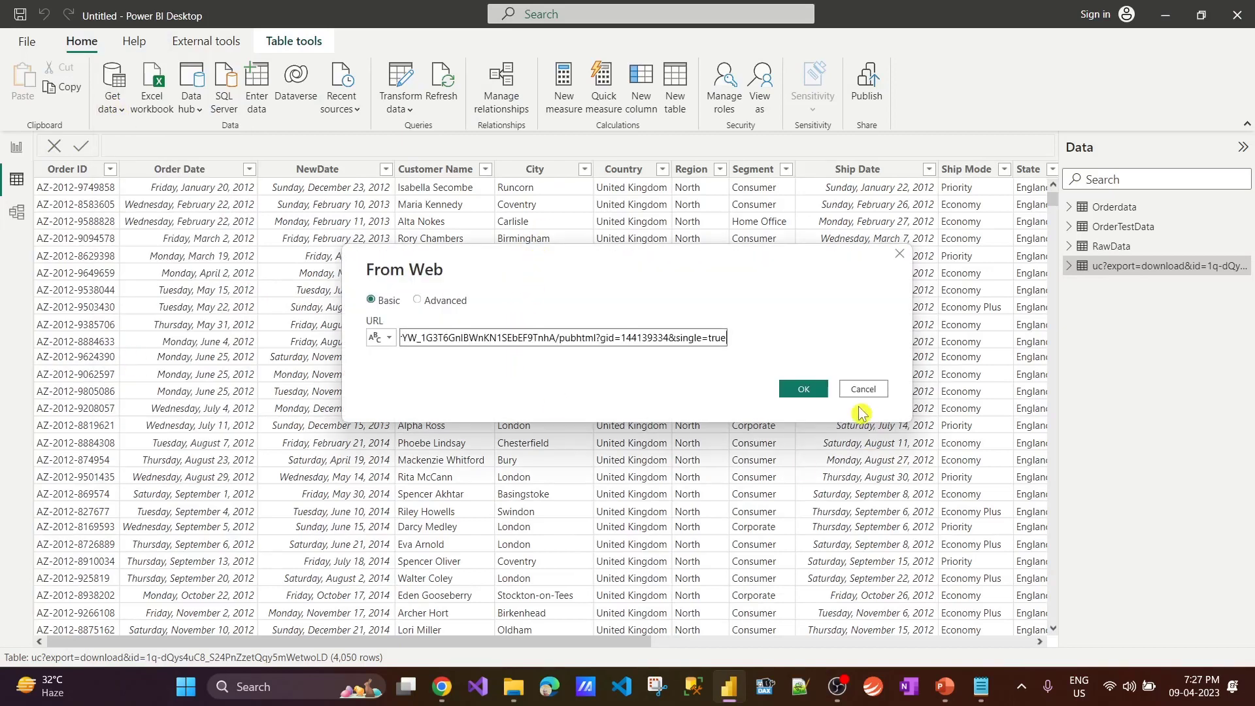
pyautogui.click(805, 391)
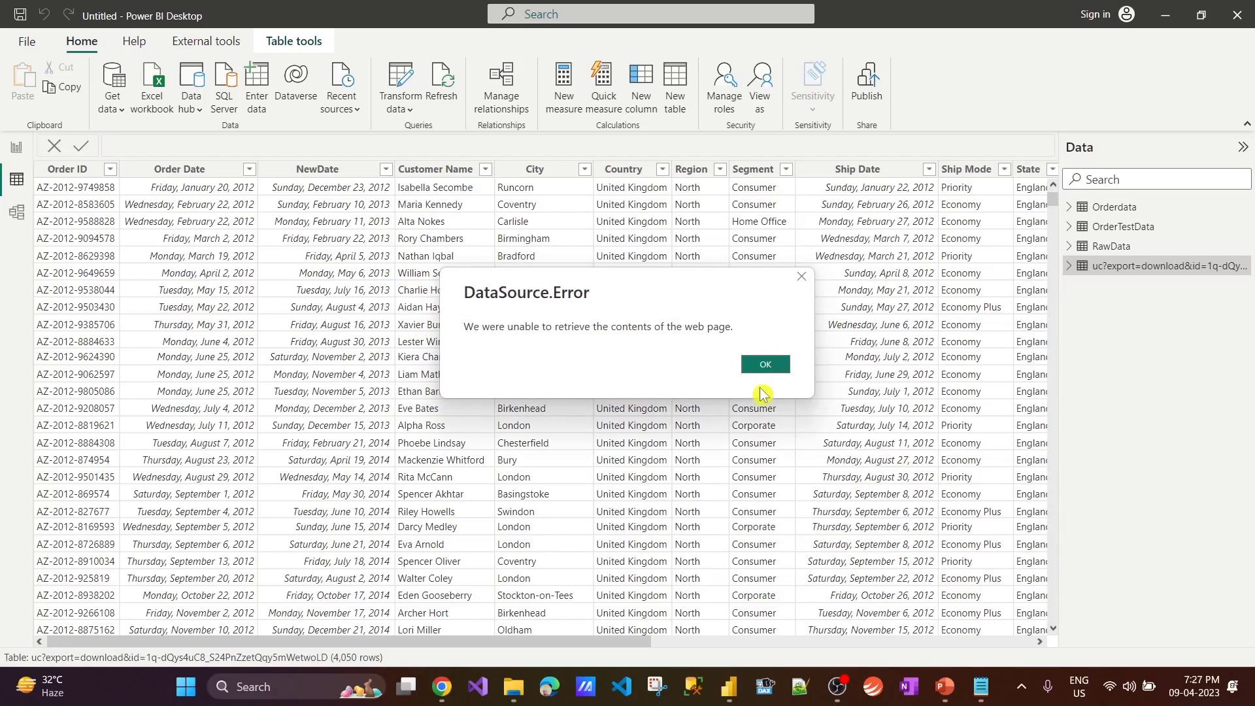
pyautogui.click(753, 373)
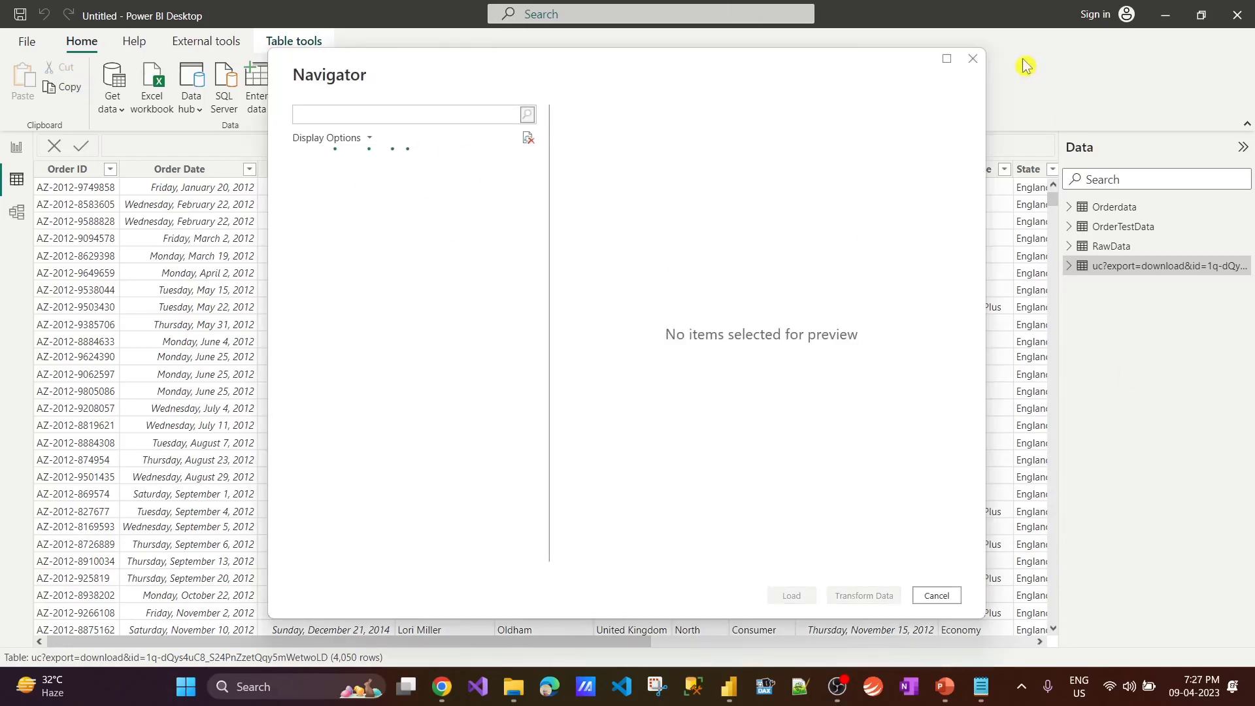
pyautogui.click(973, 59)
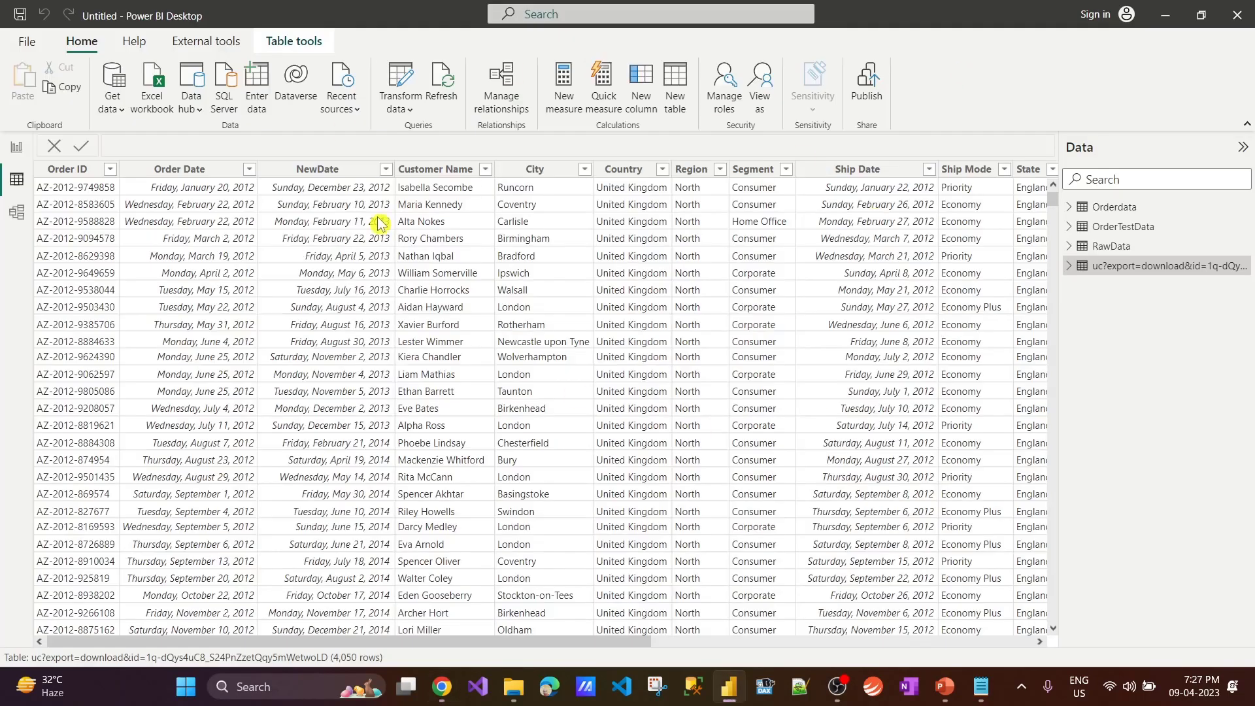
# Browse for an Excel workbook source in Google Drive (G:) under Elearning Zone > YT_Power > DataSource, select Orderdata.xlsx and cancel the import.
pyautogui.click(114, 110)
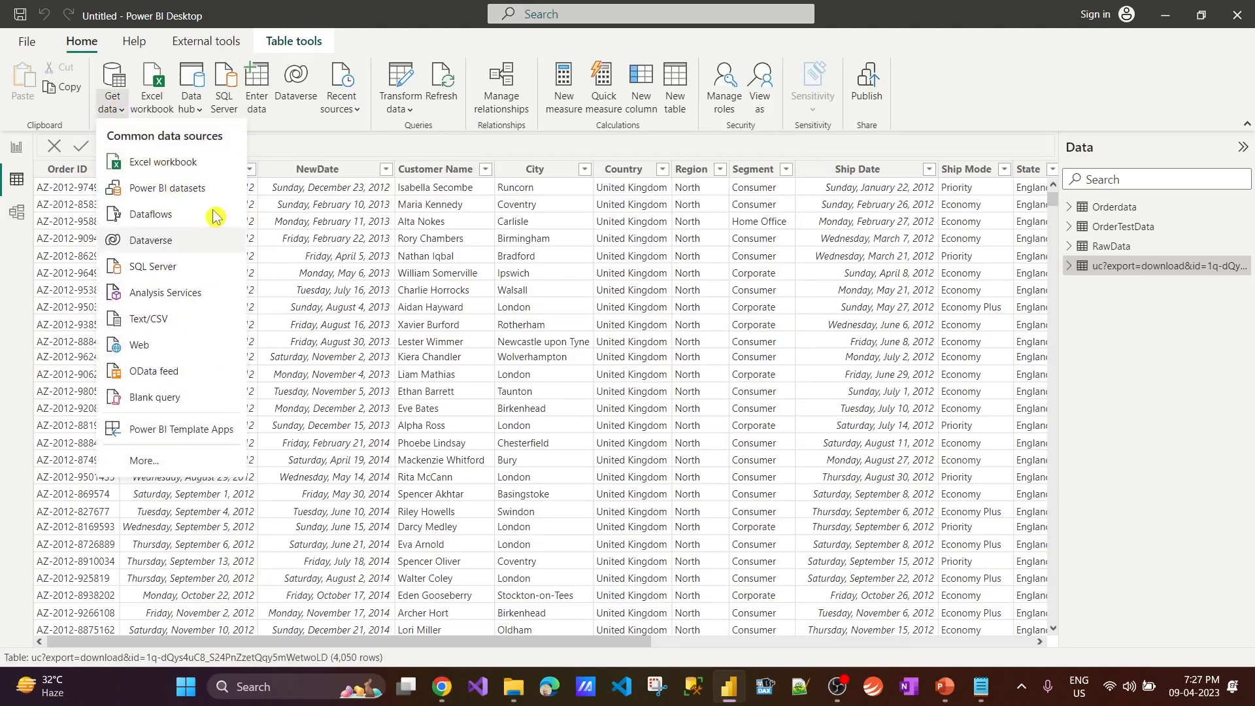
pyautogui.click(172, 162)
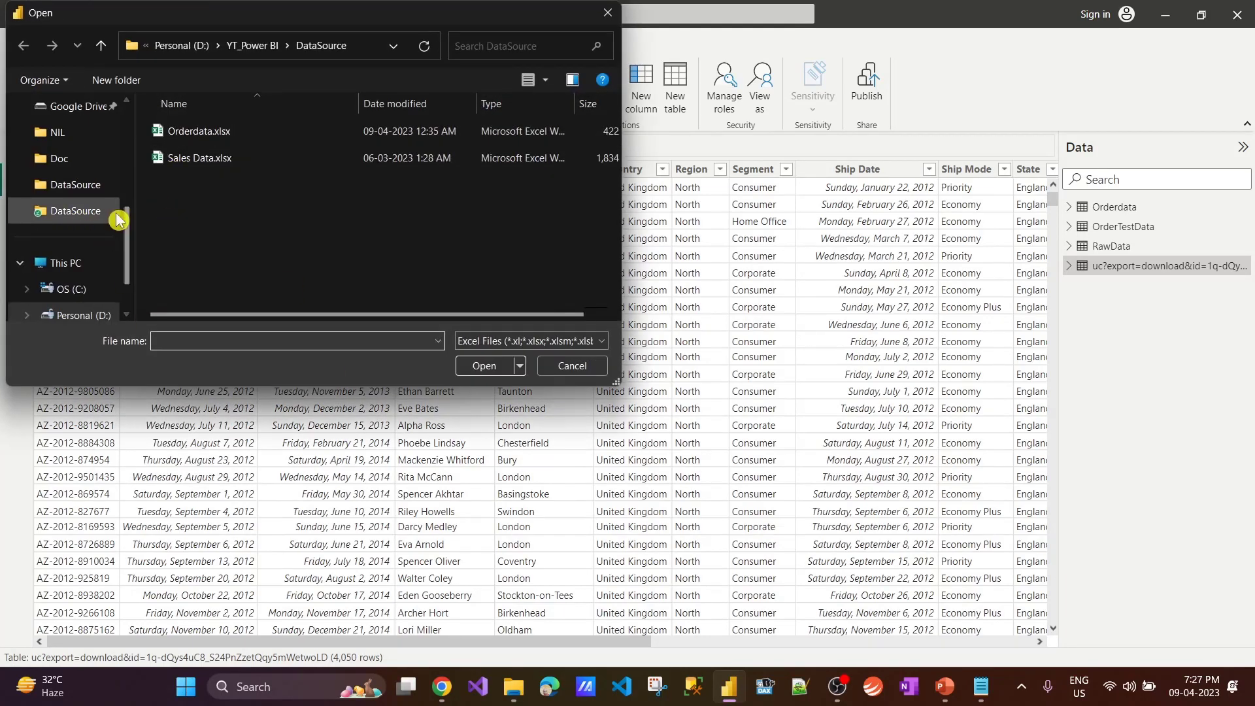
pyautogui.scroll(-1, 127, 275)
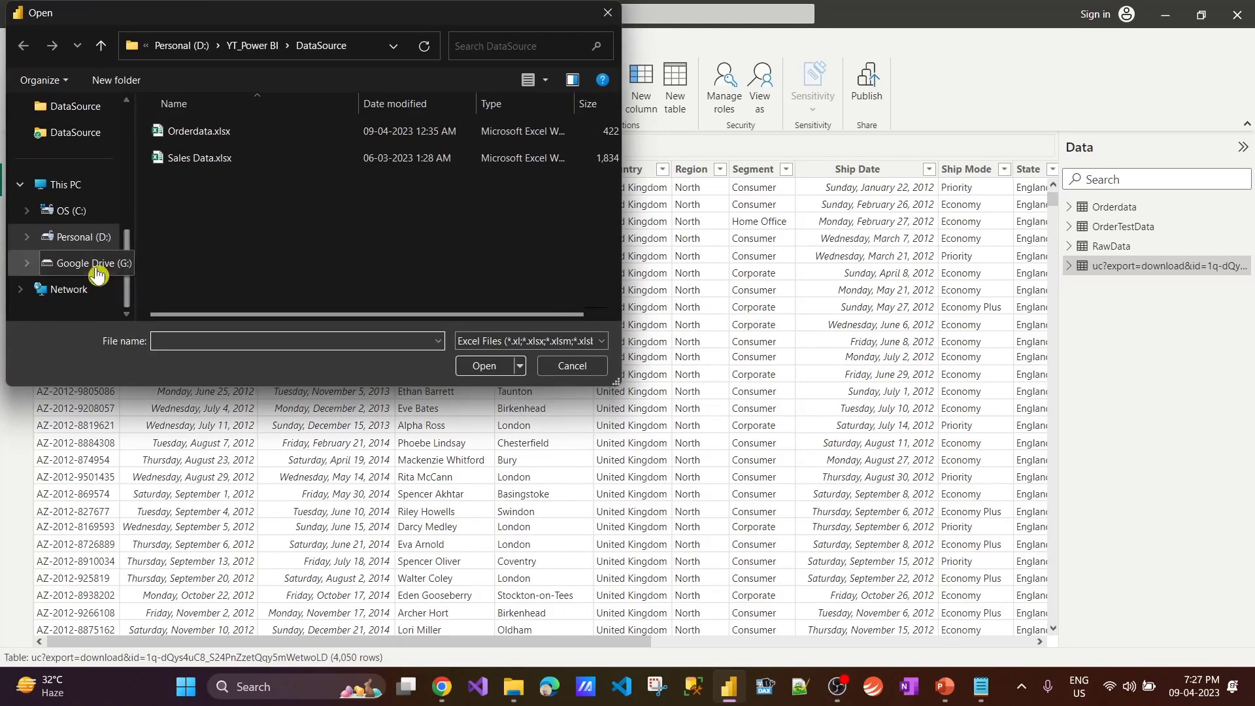
pyautogui.click(98, 265)
pyautogui.doubleClick(198, 131)
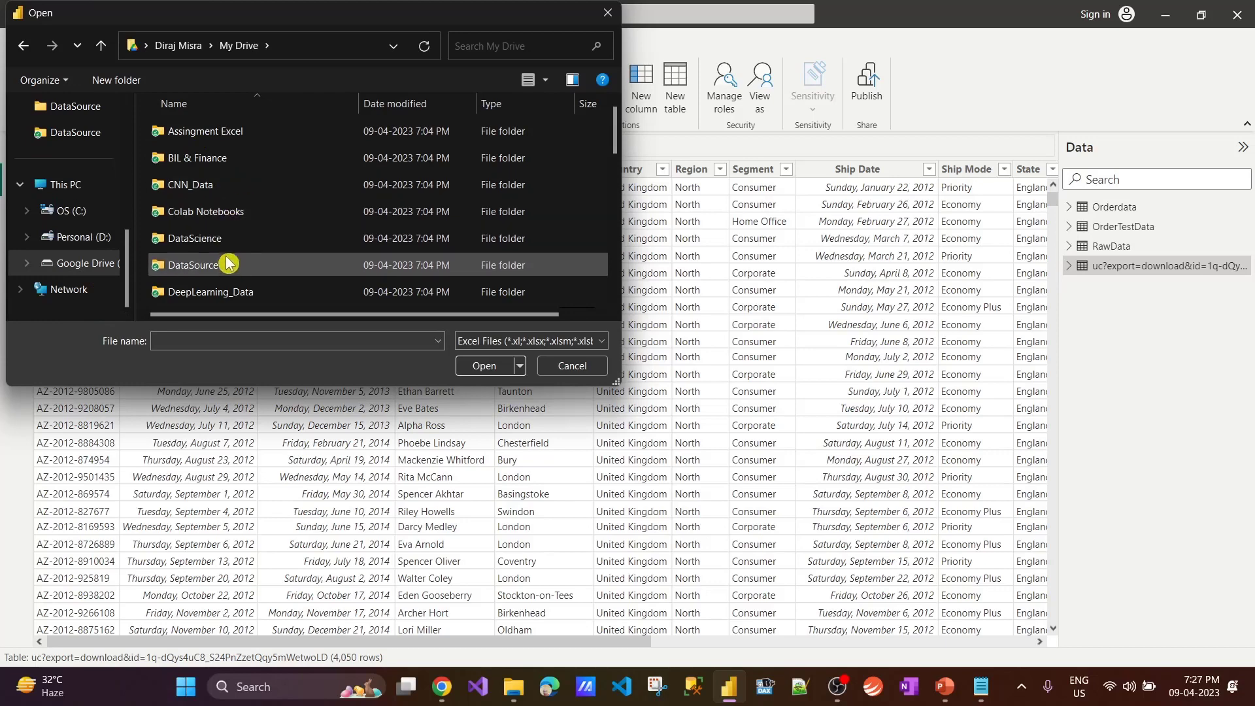
pyautogui.scroll(-1, 215, 297)
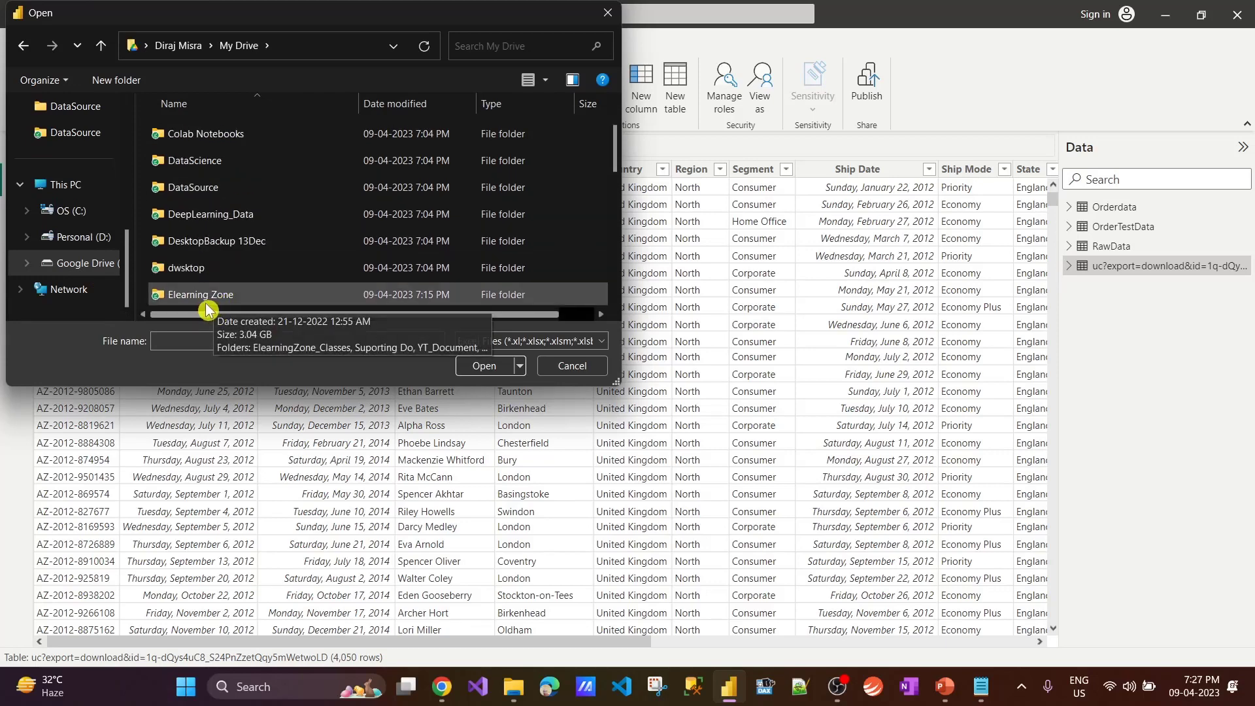
pyautogui.doubleClick(215, 297)
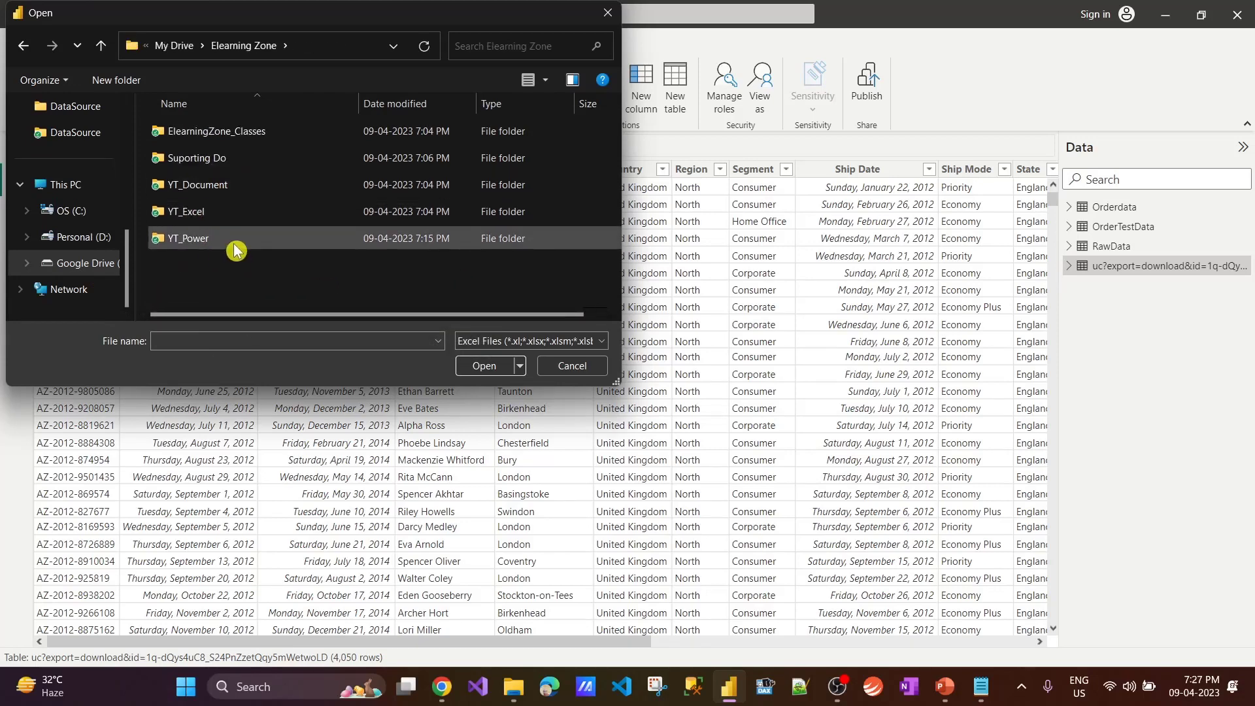
pyautogui.doubleClick(203, 240)
pyautogui.doubleClick(199, 131)
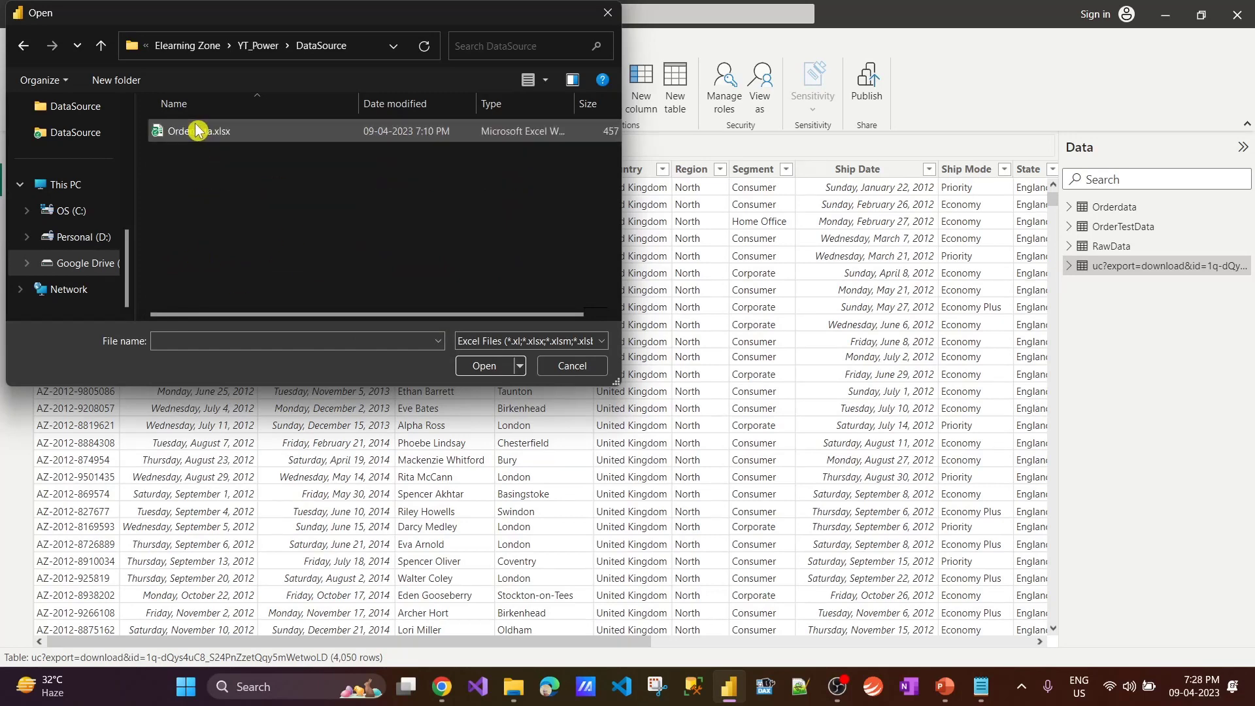
pyautogui.click(208, 131)
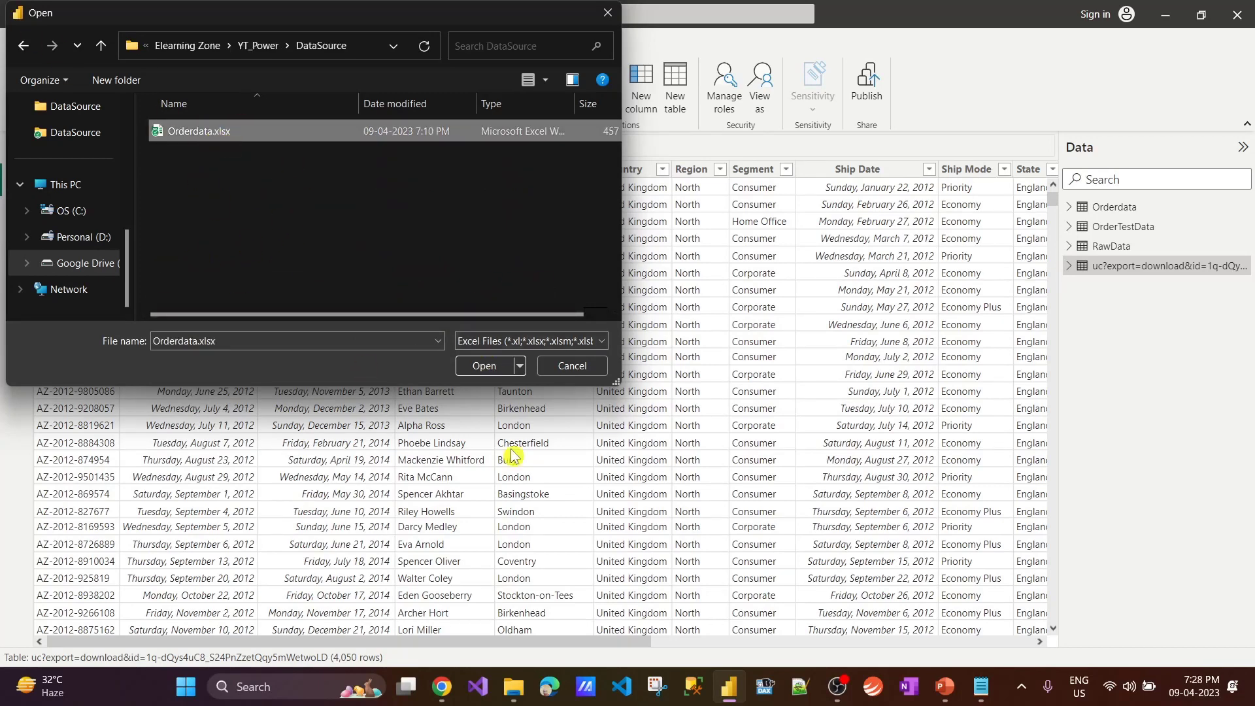
pyautogui.click(563, 366)
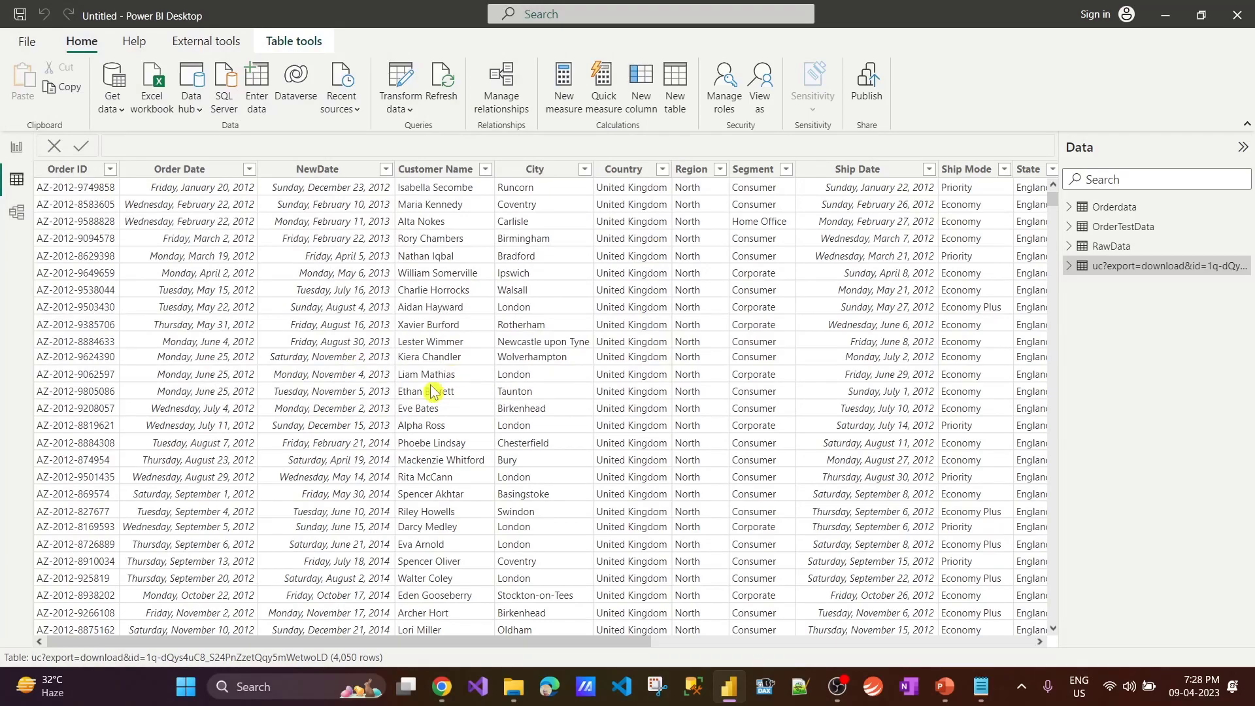
# Switch to Chrome and close the Orderdata.xlsx sheet and Google Drive Direct Link Generator pages, leaving the DataSource folder open.
pyautogui.hotkey('alt', 'Tab')
pyautogui.hotkey('alt', 'Tab')
pyautogui.hotkey('alt', 'Tab')
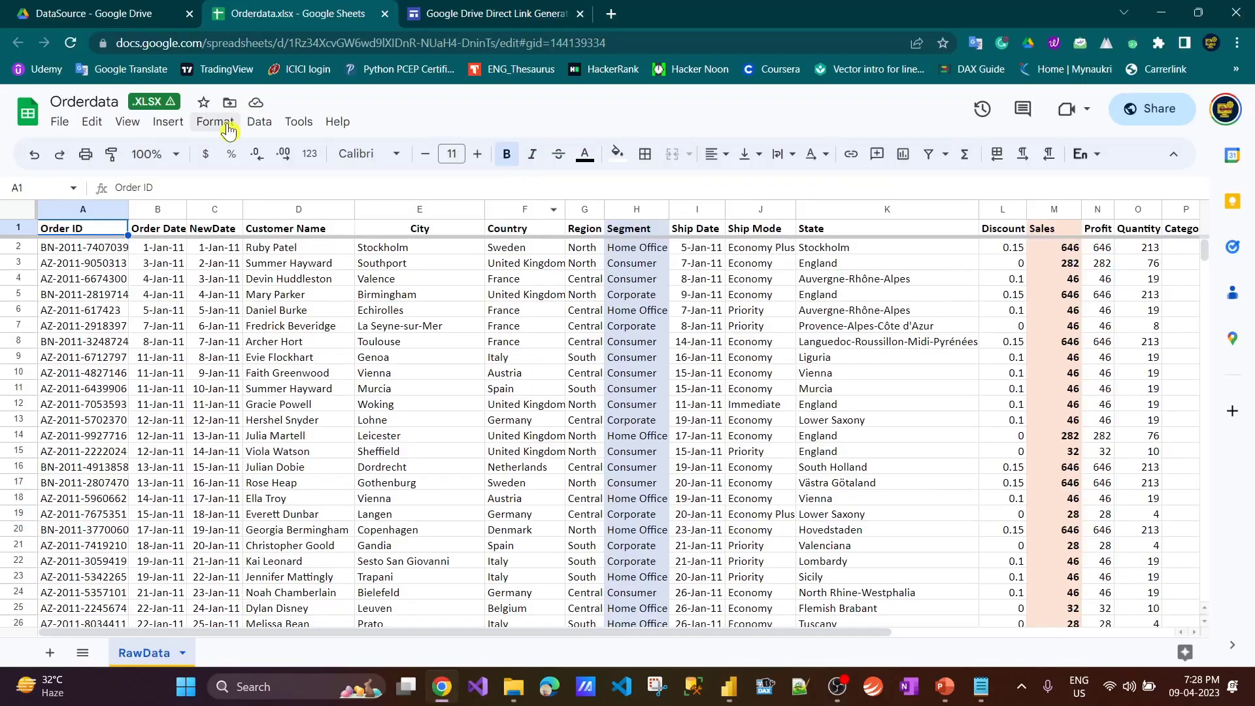
pyautogui.click(388, 20)
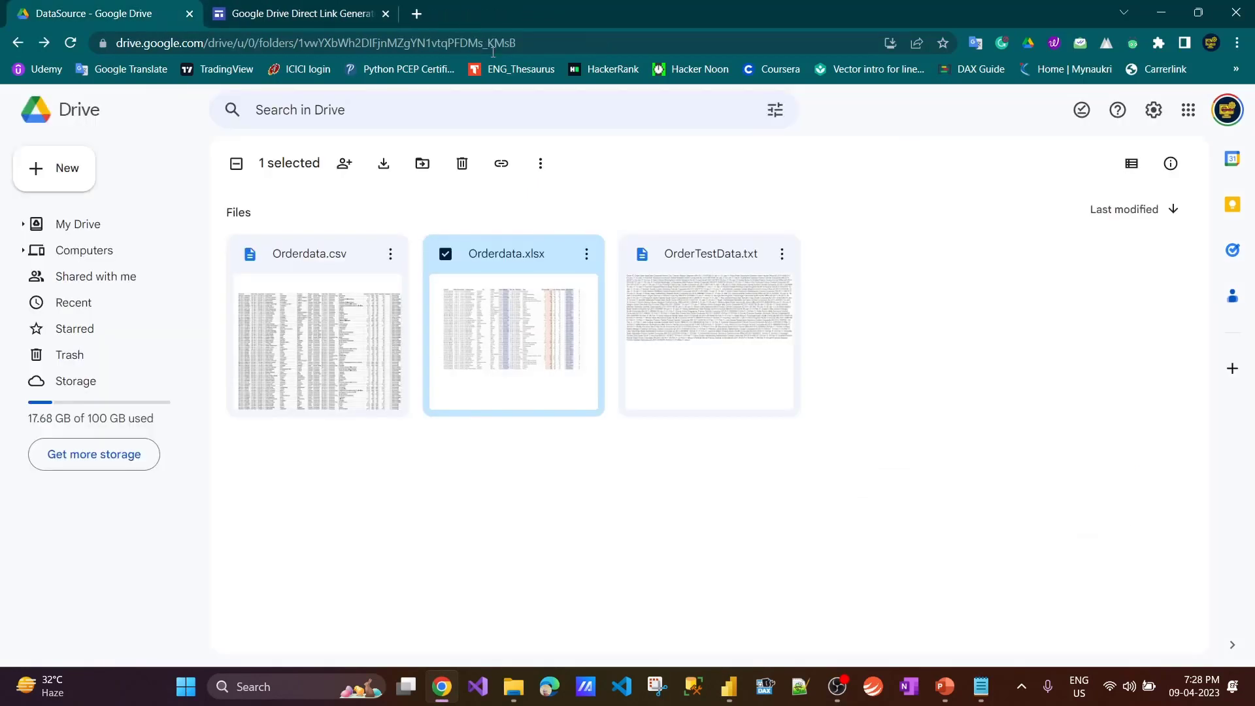
pyautogui.click(389, 20)
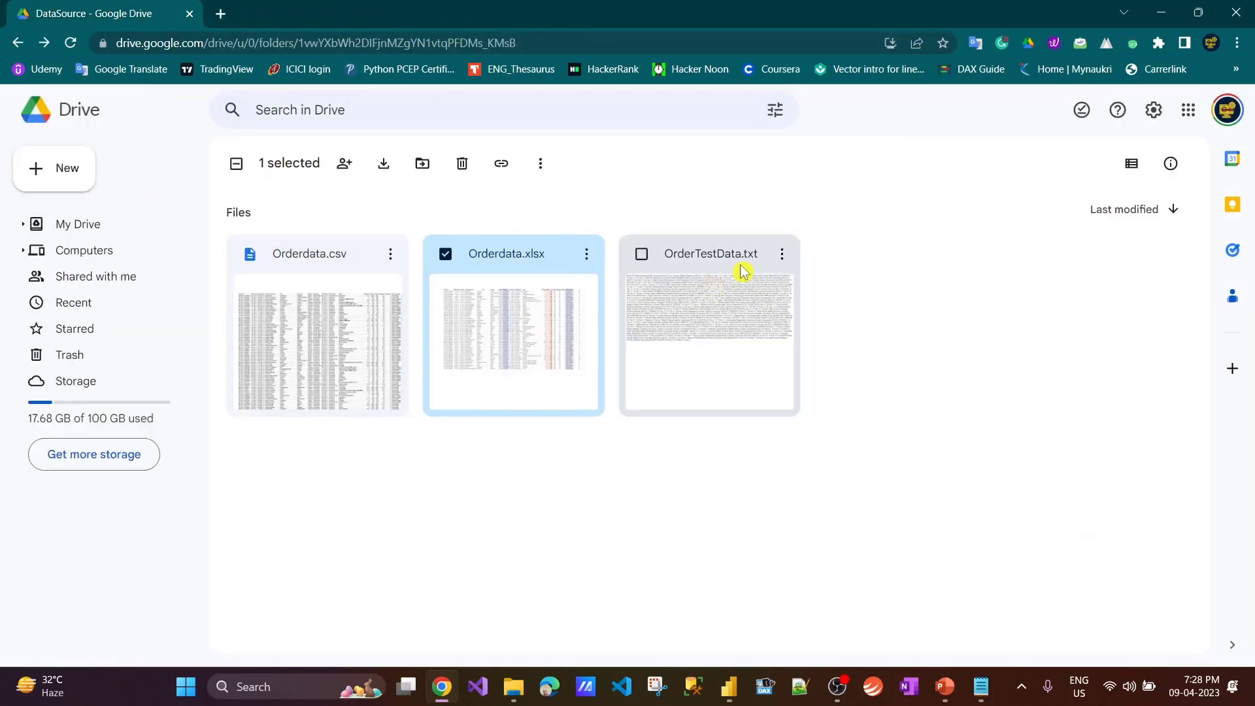
# Copy the sharing link of Orderdata.xlsx from its share settings and close them.
pyautogui.click(592, 259)
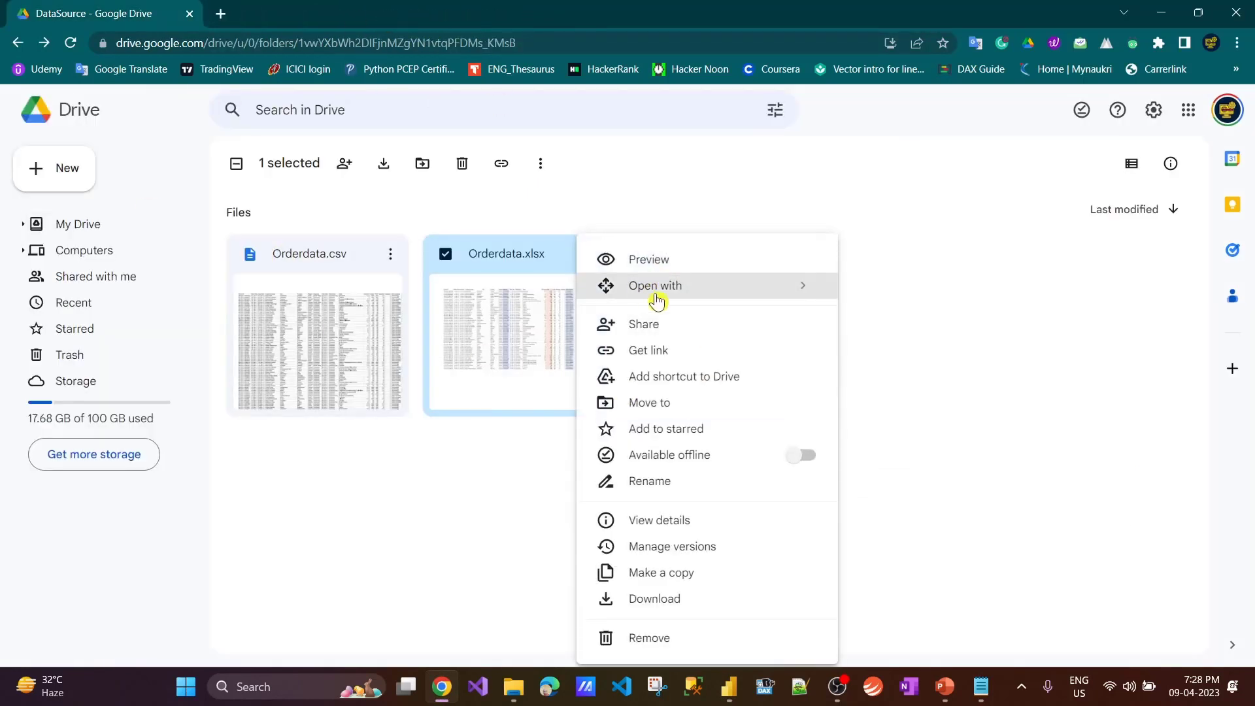
pyautogui.click(652, 325)
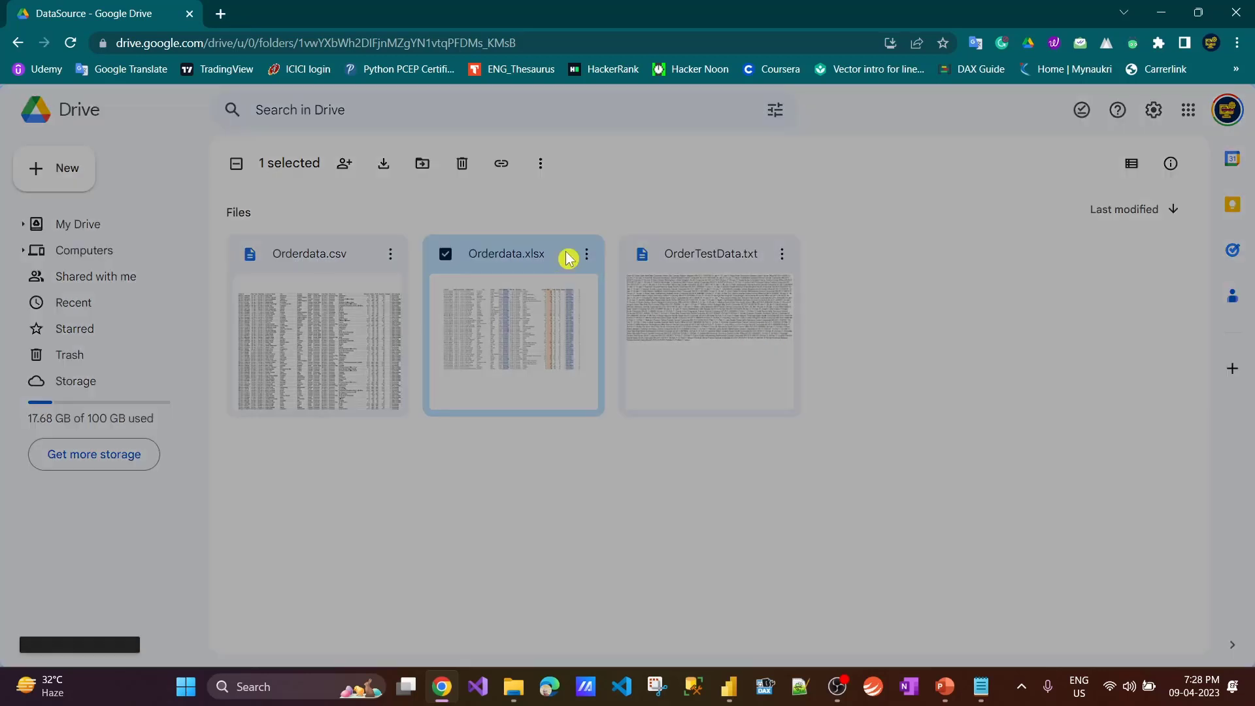
pyautogui.click(496, 513)
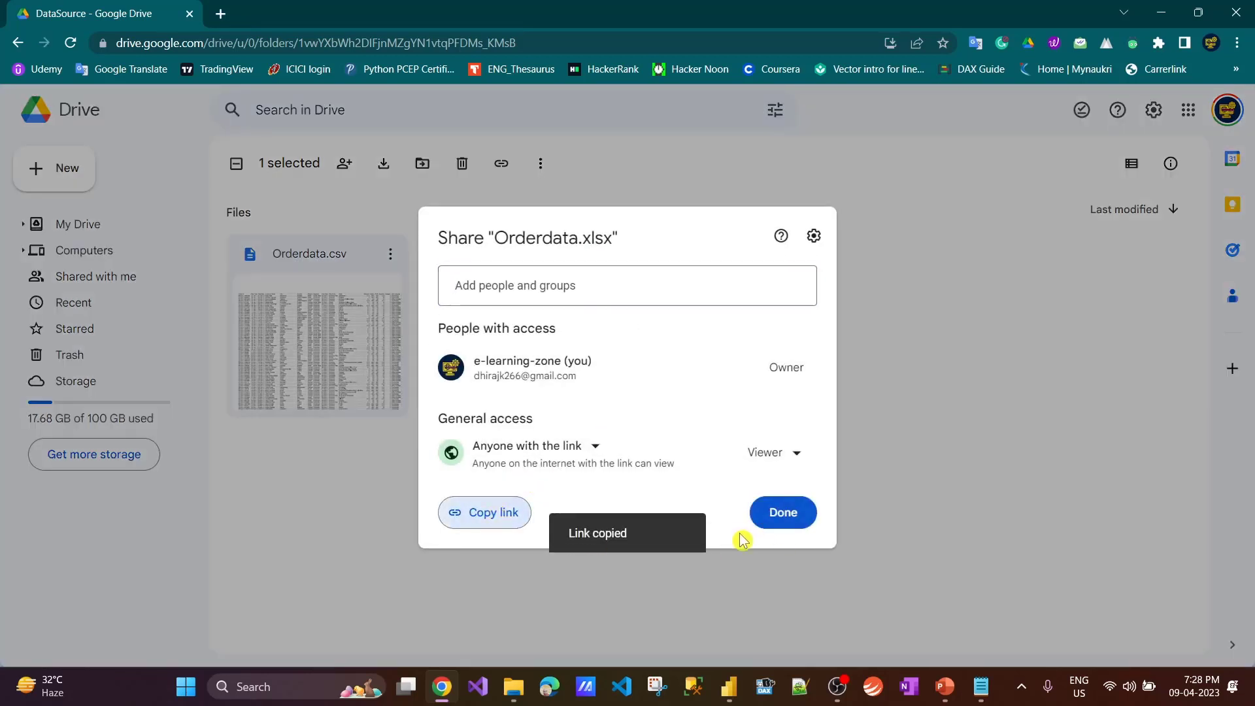
pyautogui.click(778, 517)
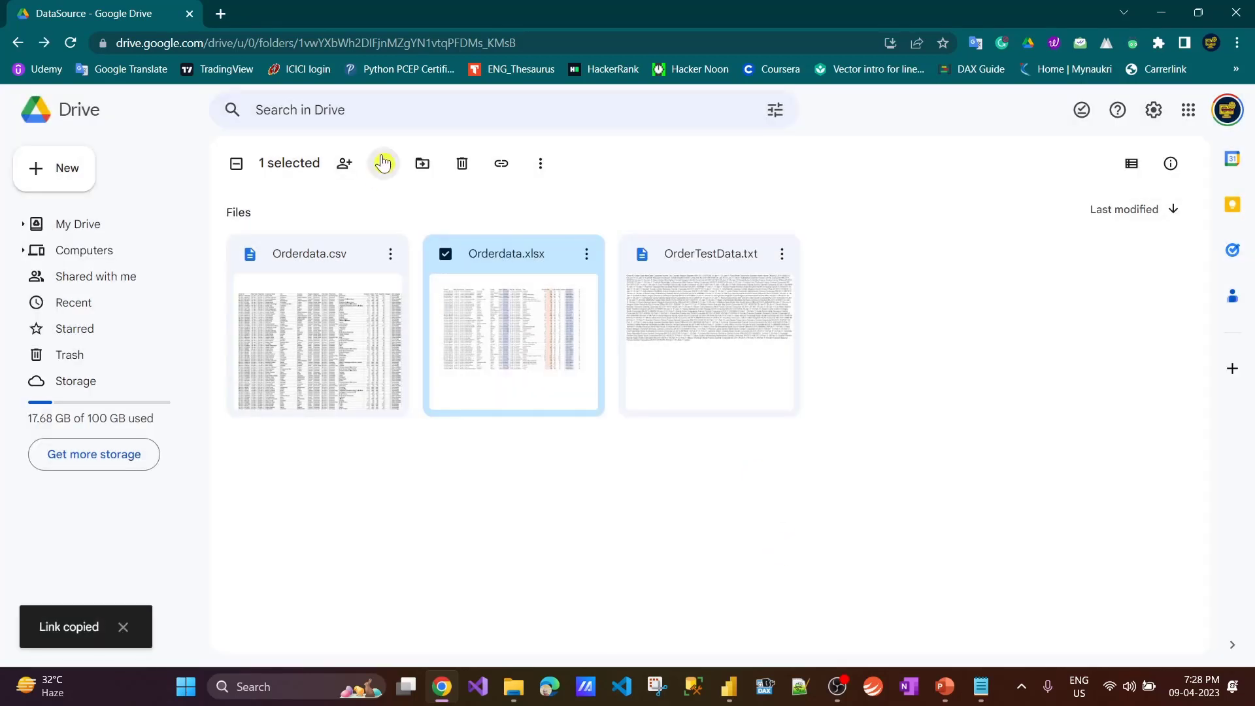
# Search Google for "google drive direct link generator" on a new page and open the sites.google.com result.
pyautogui.click(220, 13)
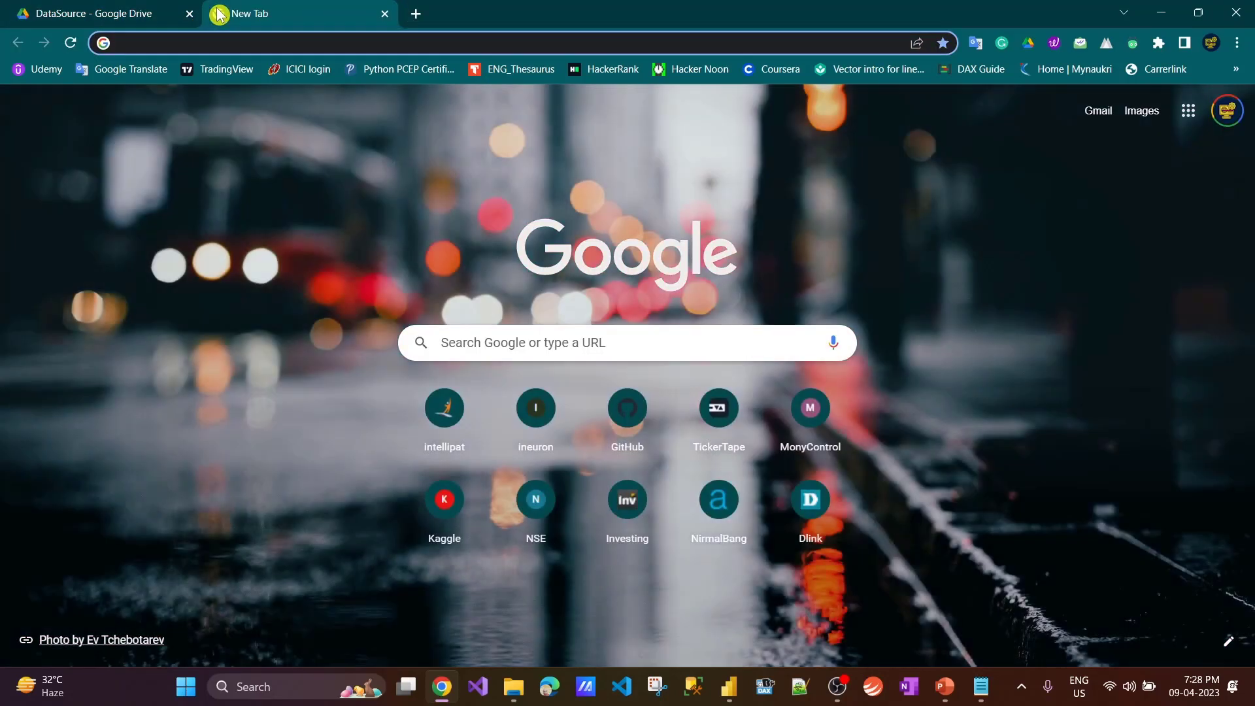
pyautogui.write('goo')
pyautogui.press('Return')
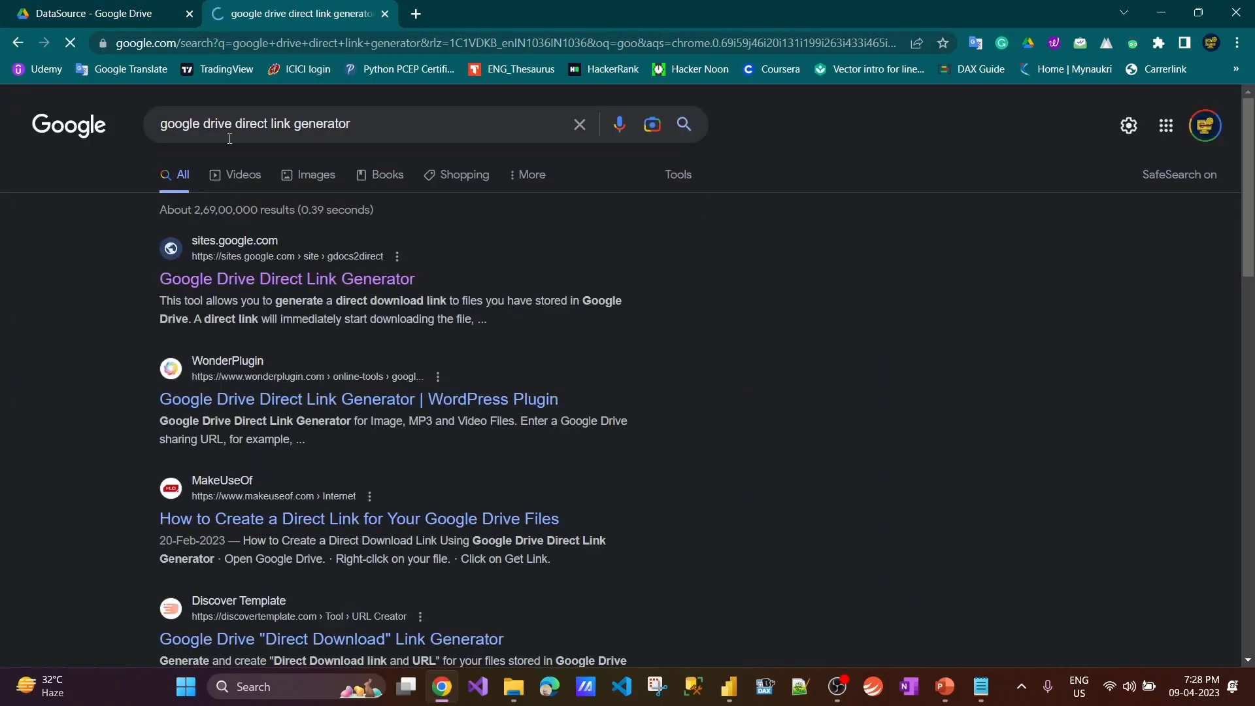
pyautogui.click(307, 281)
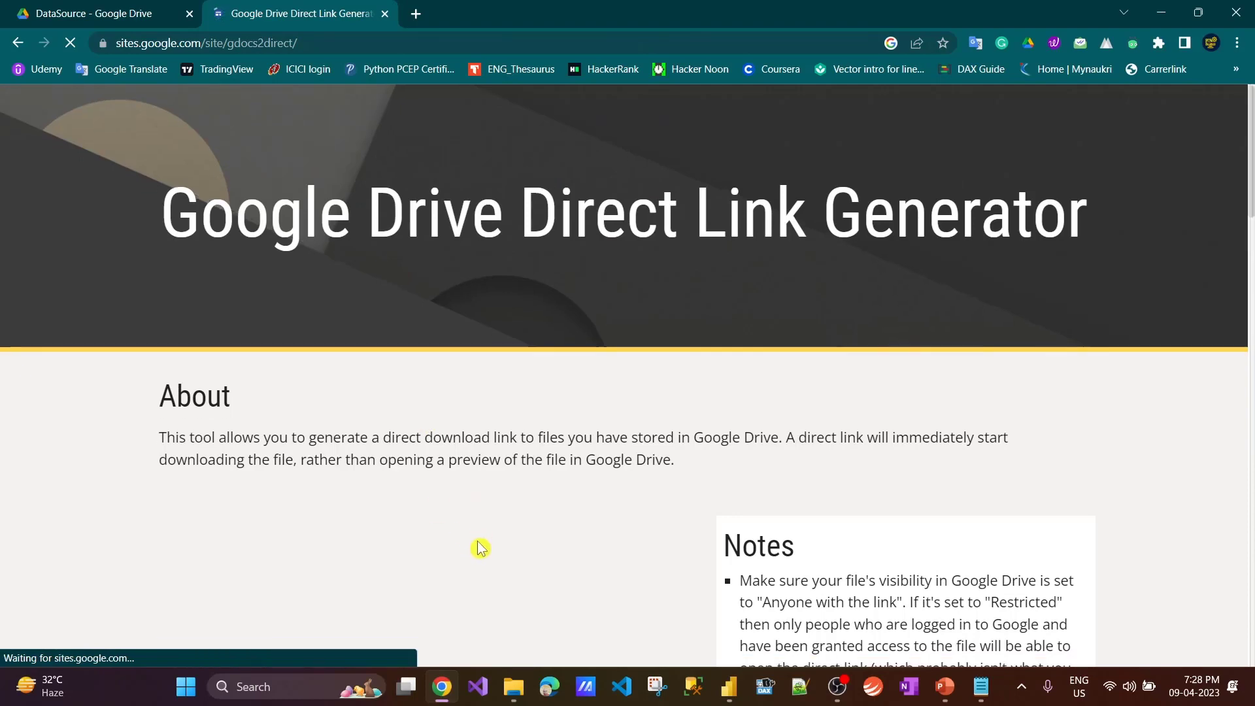
# Create a direct download link from the copied Orderdata.xlsx sharing URL and copy the output link.
pyautogui.scroll(-6, 457, 448)
pyautogui.scroll(3, 457, 450)
pyautogui.click(410, 435)
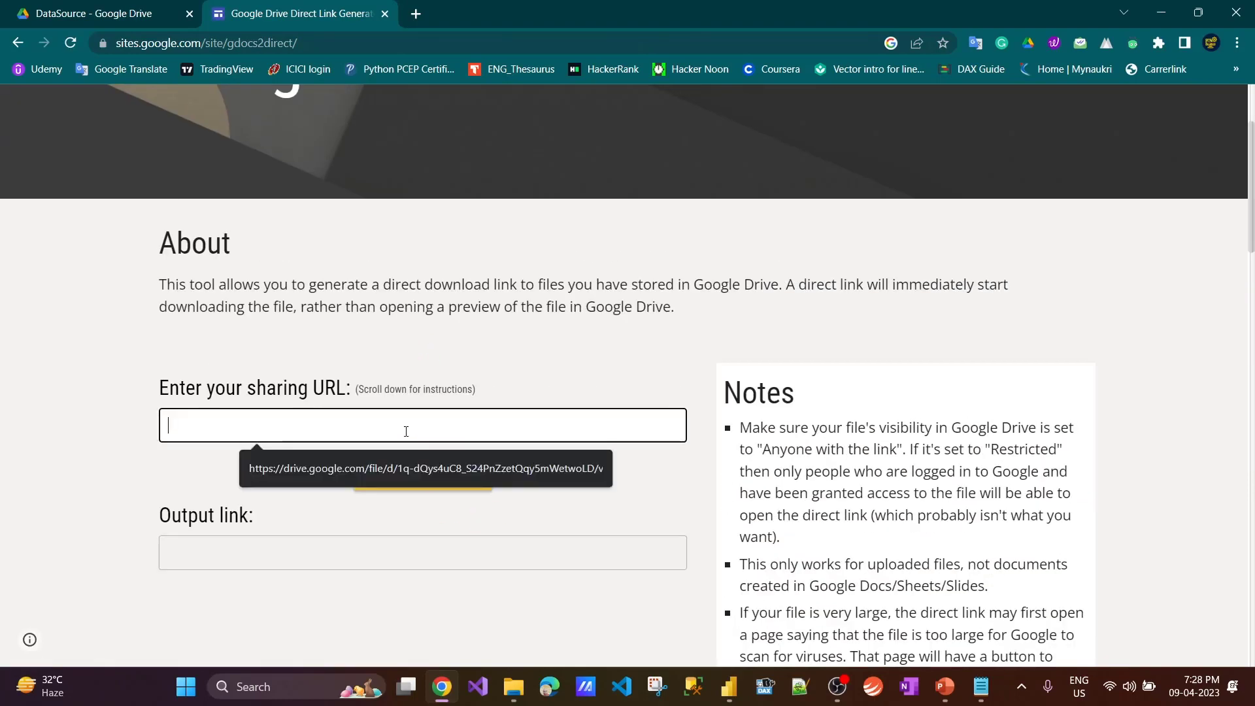
pyautogui.hotkey('ctrl', 'v')
pyautogui.click(414, 474)
pyautogui.click(400, 558)
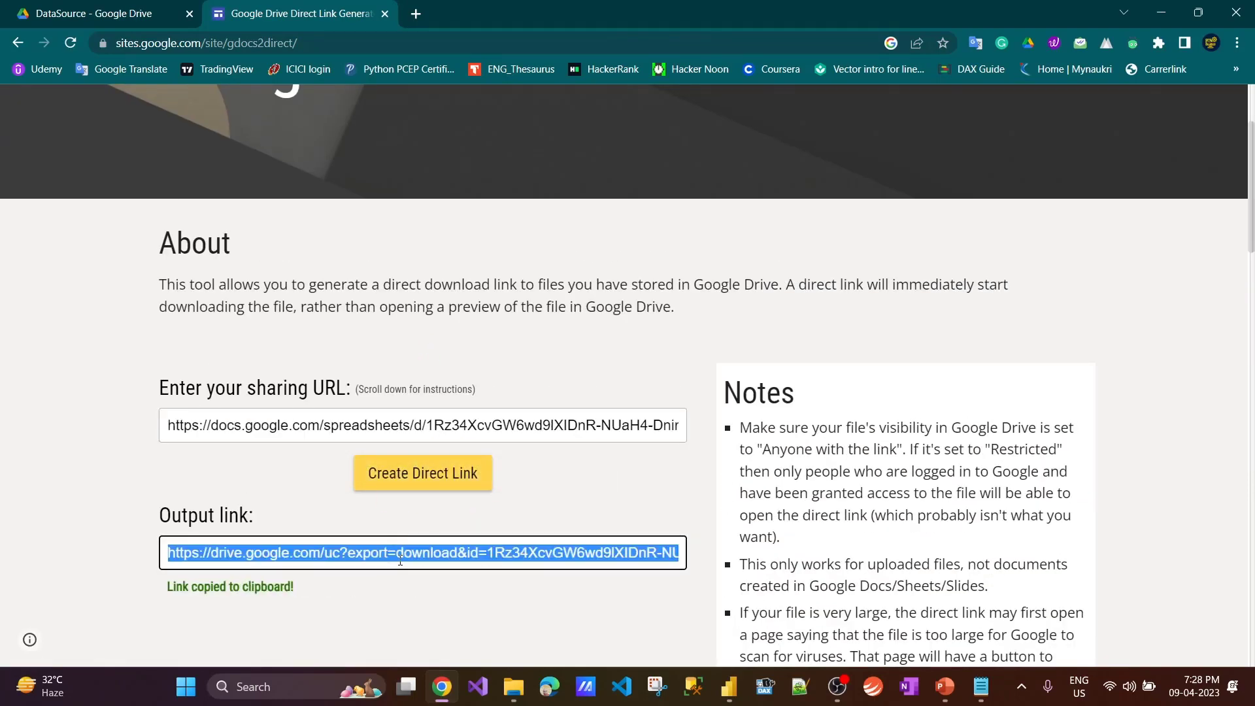
# Switch to Power BI Desktop, connect to a web source with the copied direct link and load the RawData sheet.
pyautogui.hotkey('alt', 'Tab')
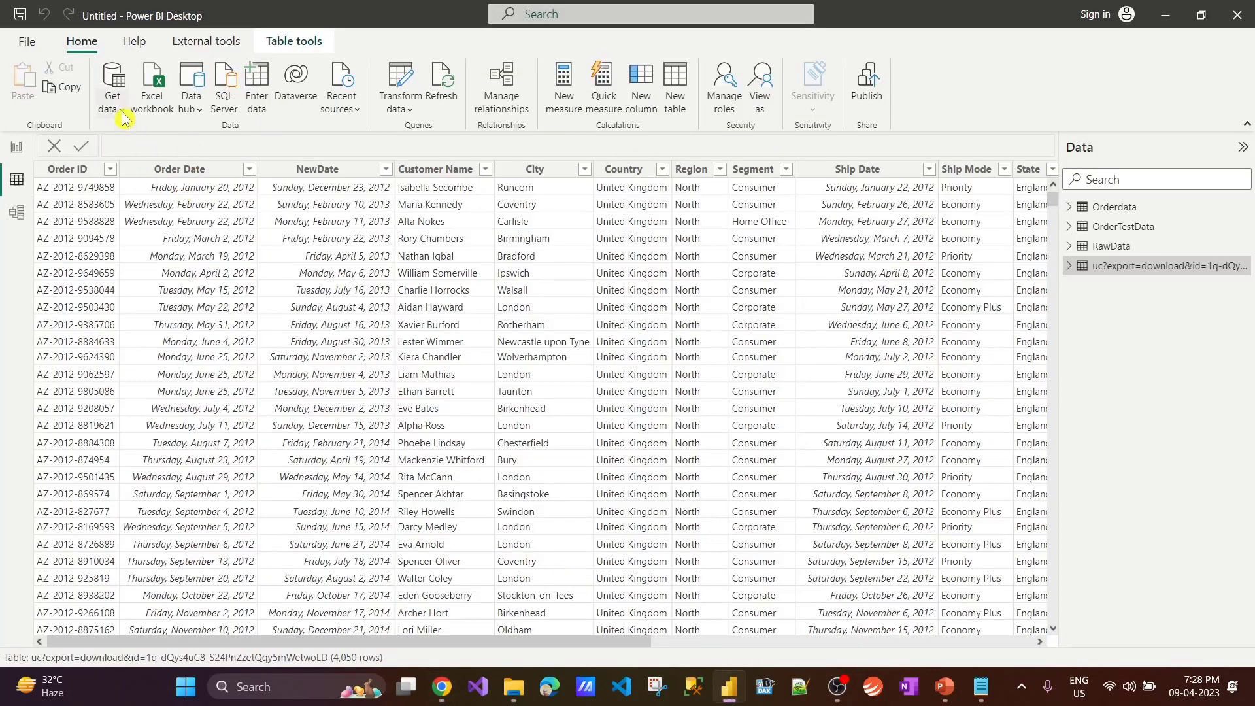
pyautogui.click(122, 109)
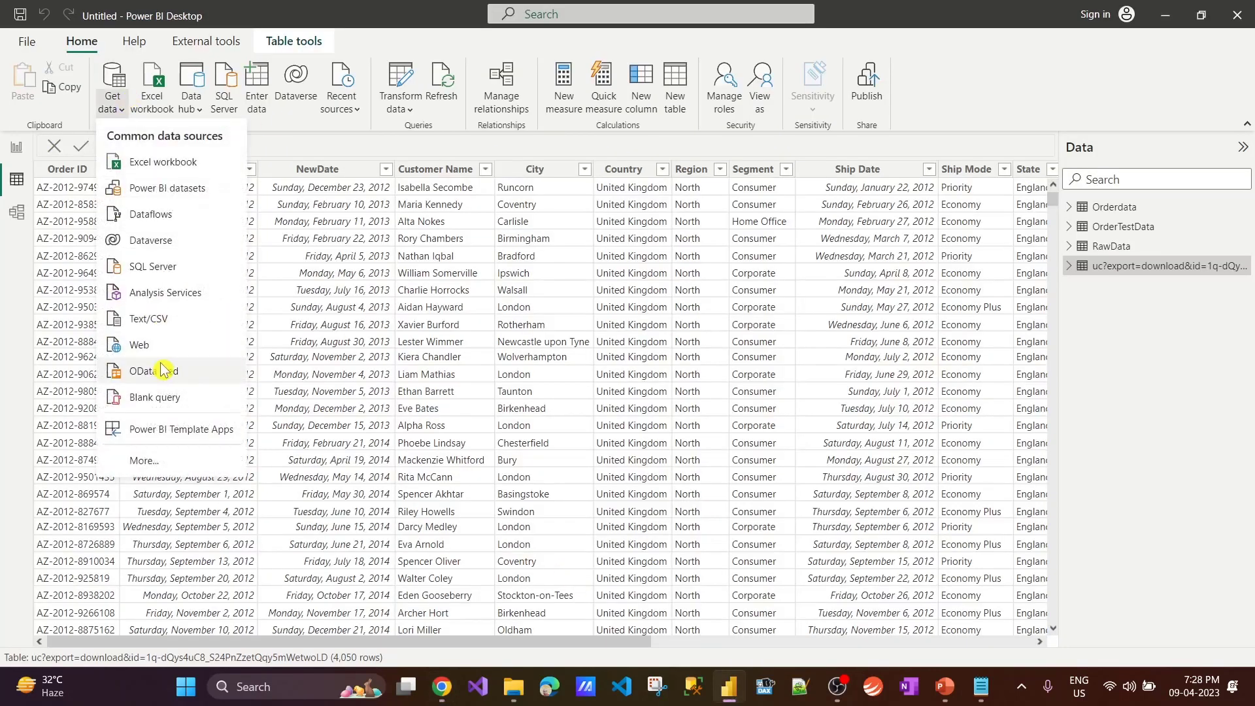
pyautogui.click(167, 370)
pyautogui.click(318, 183)
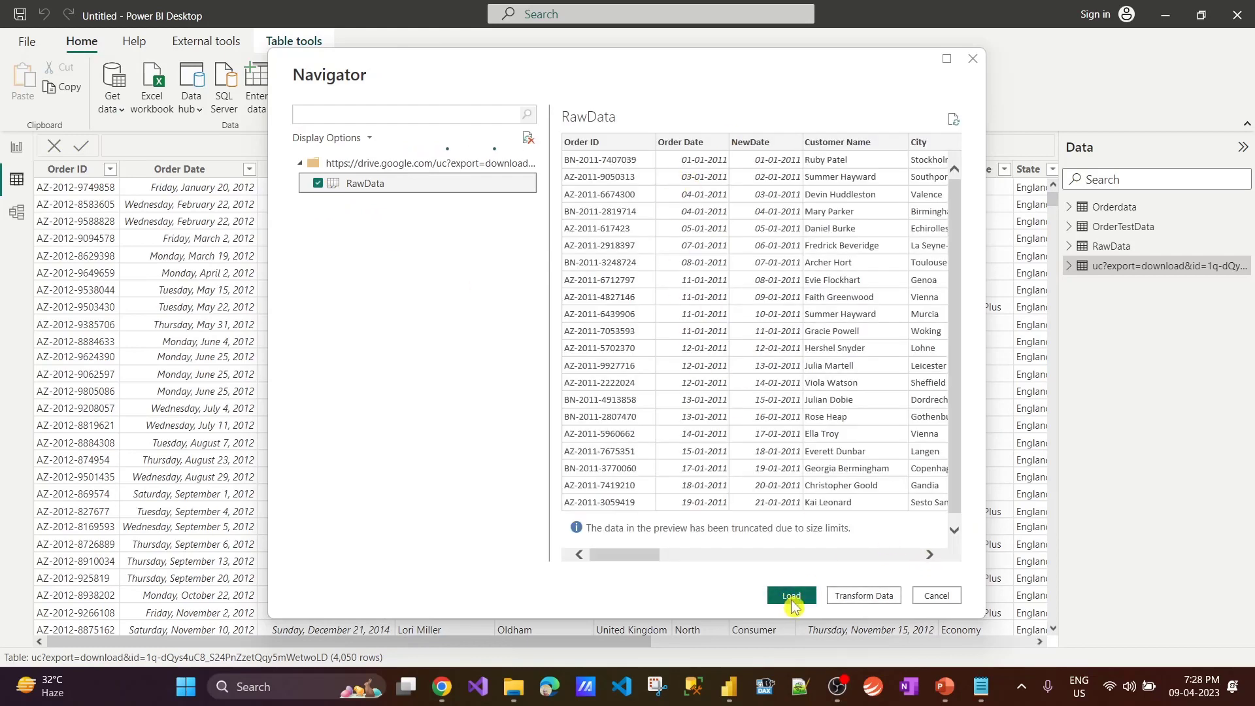
pyautogui.click(791, 596)
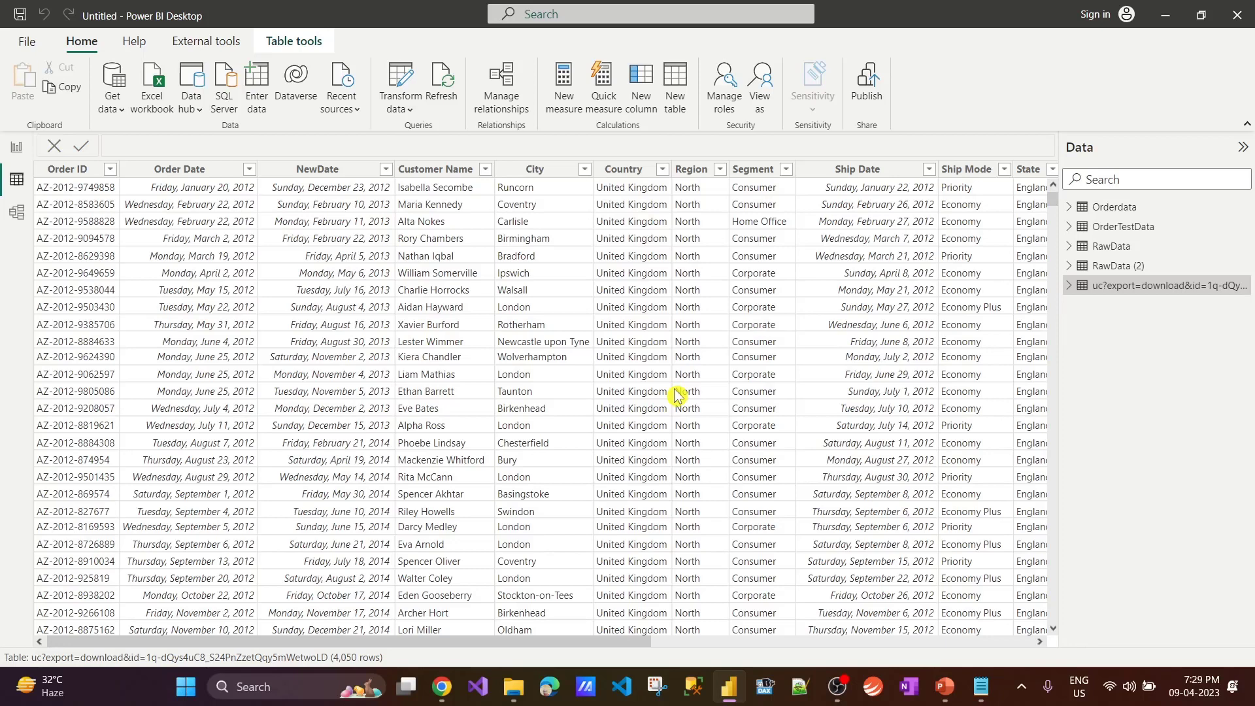
# Close Power BI Desktop, the Chrome pages and the File Explorer window.
pyautogui.click(1239, 17)
pyautogui.click(716, 367)
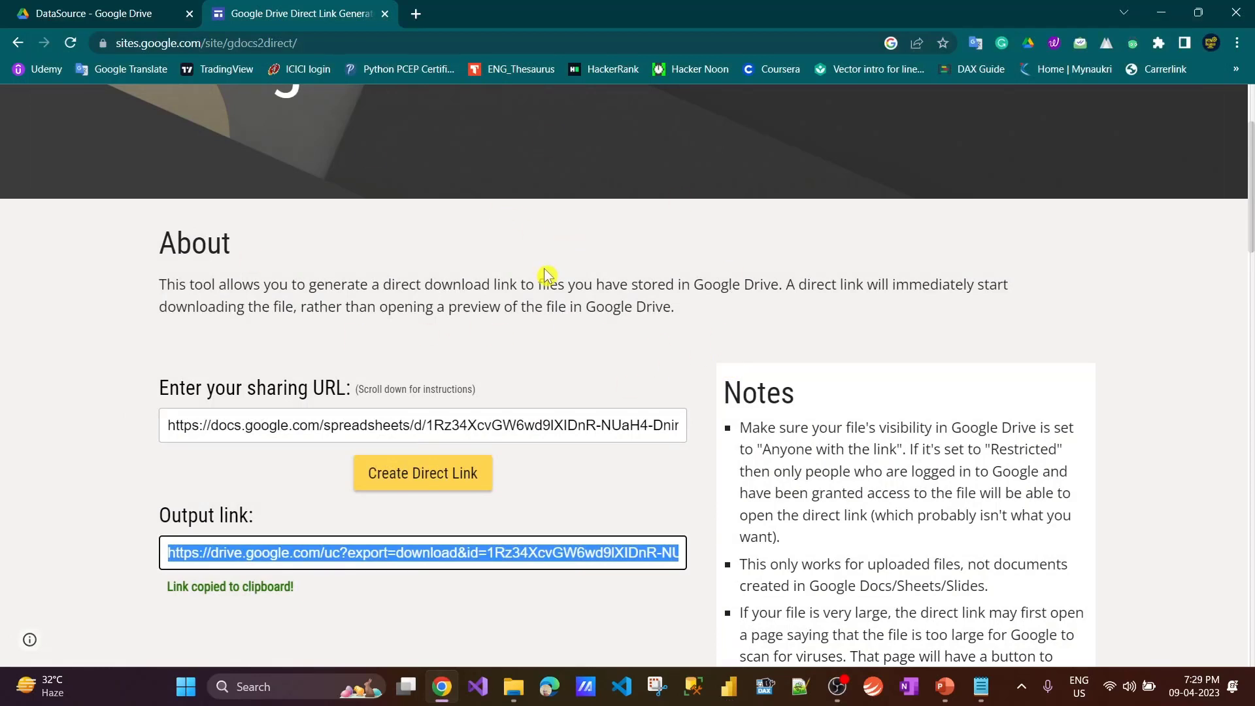
pyautogui.click(385, 14)
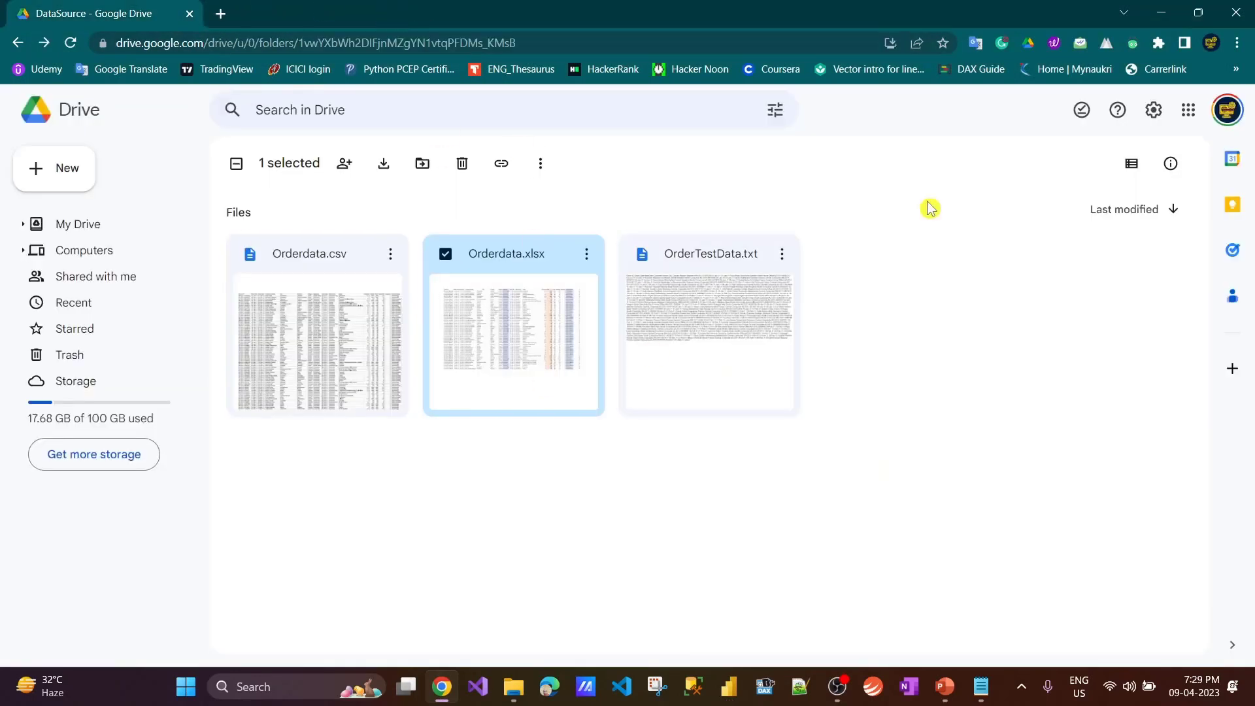
pyautogui.click(1236, 13)
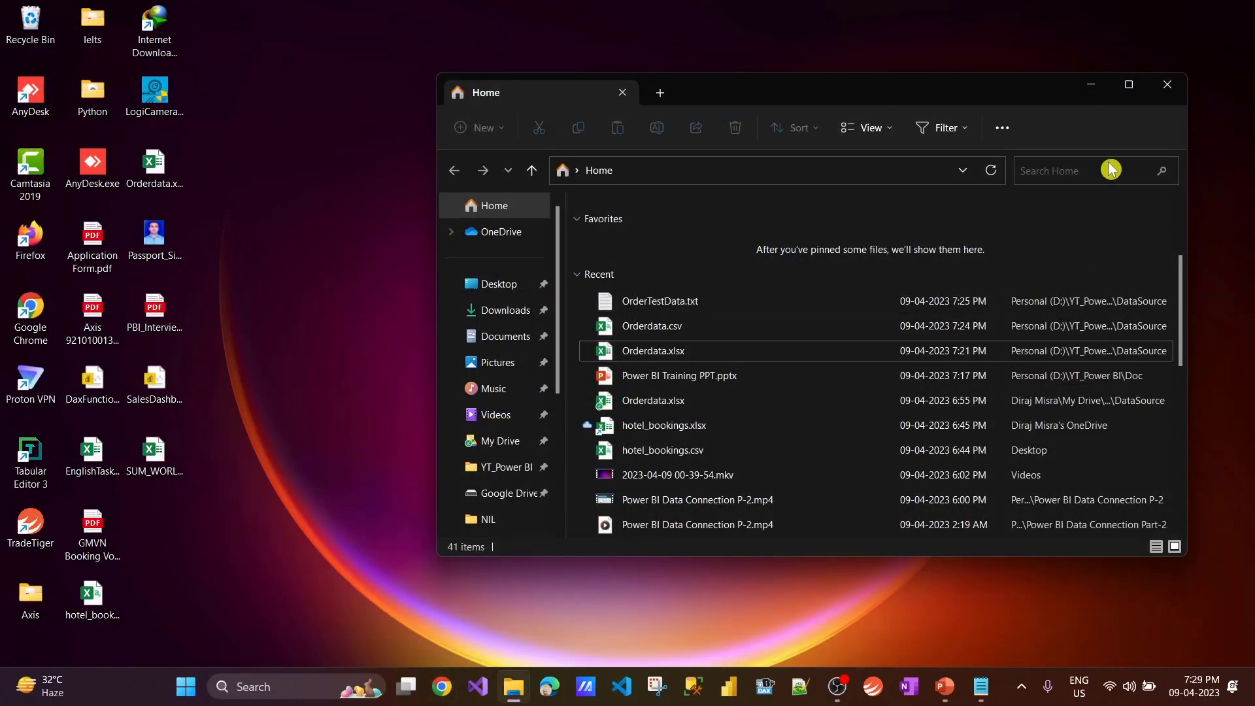
pyautogui.click(1167, 84)
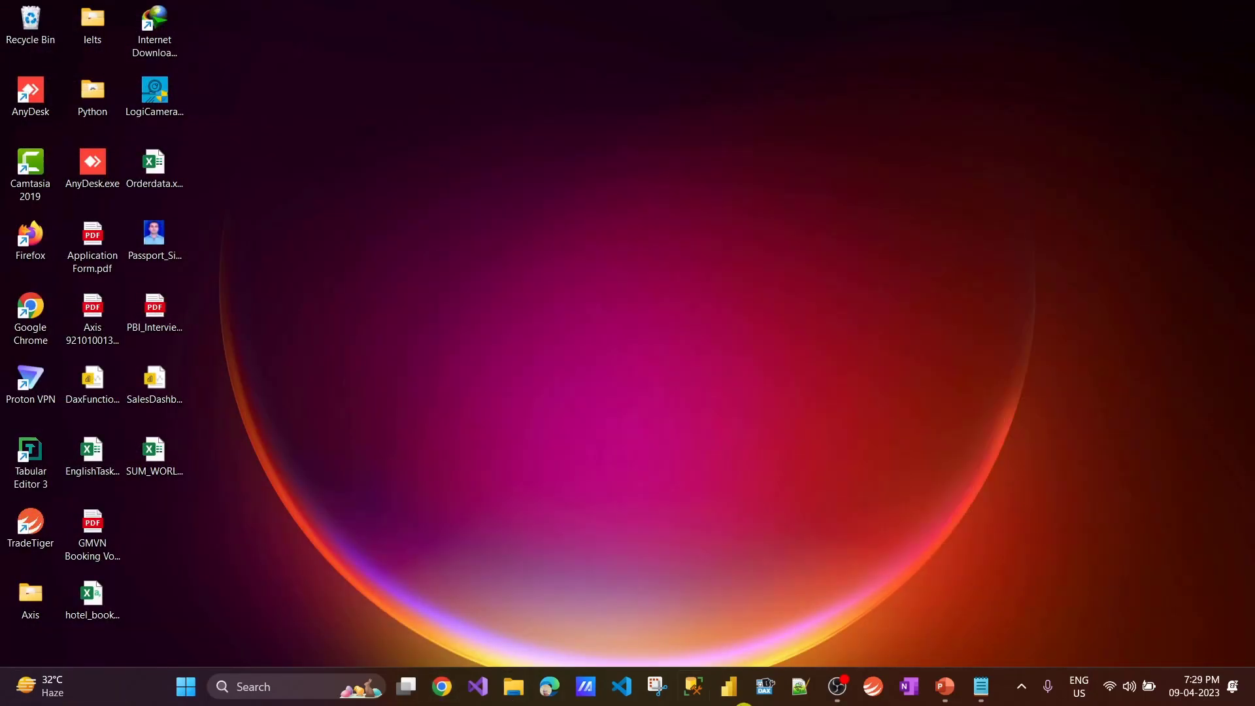
# Start SQL Server Management Studio and a blank Power BI Desktop report, and connect Management Studio to the database engine with Windows Authentication.
pyautogui.click(697, 689)
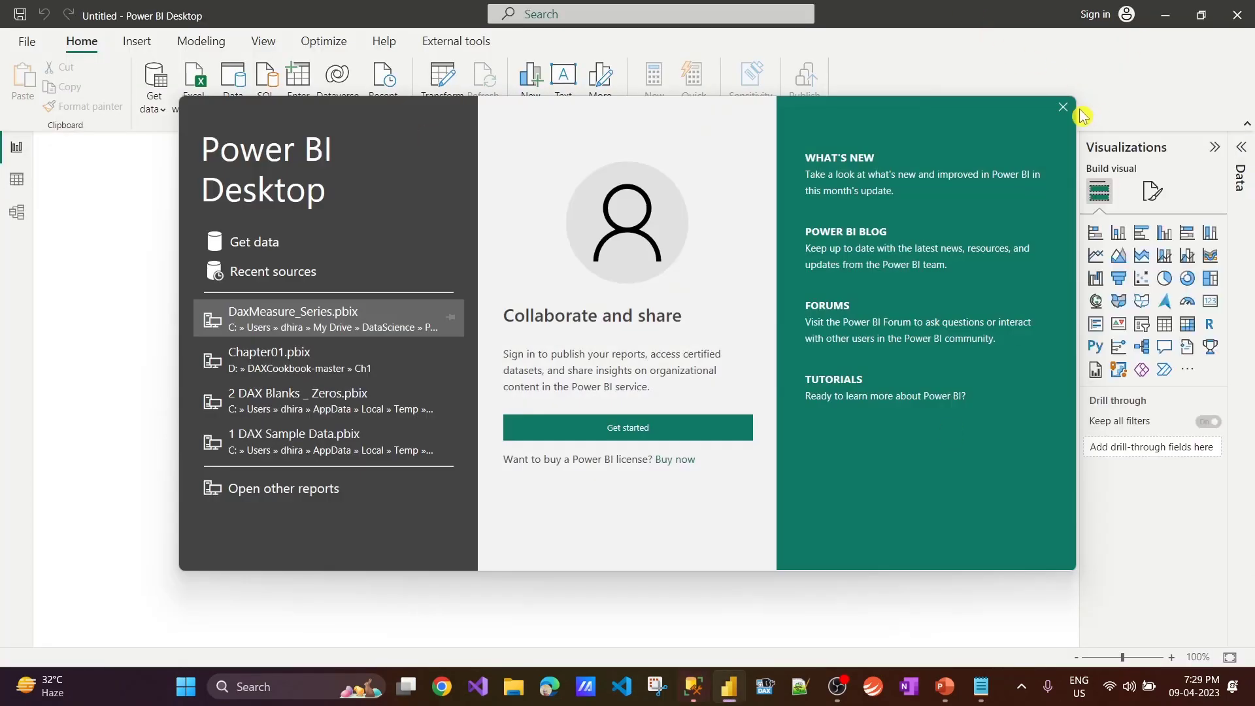
pyautogui.click(1063, 106)
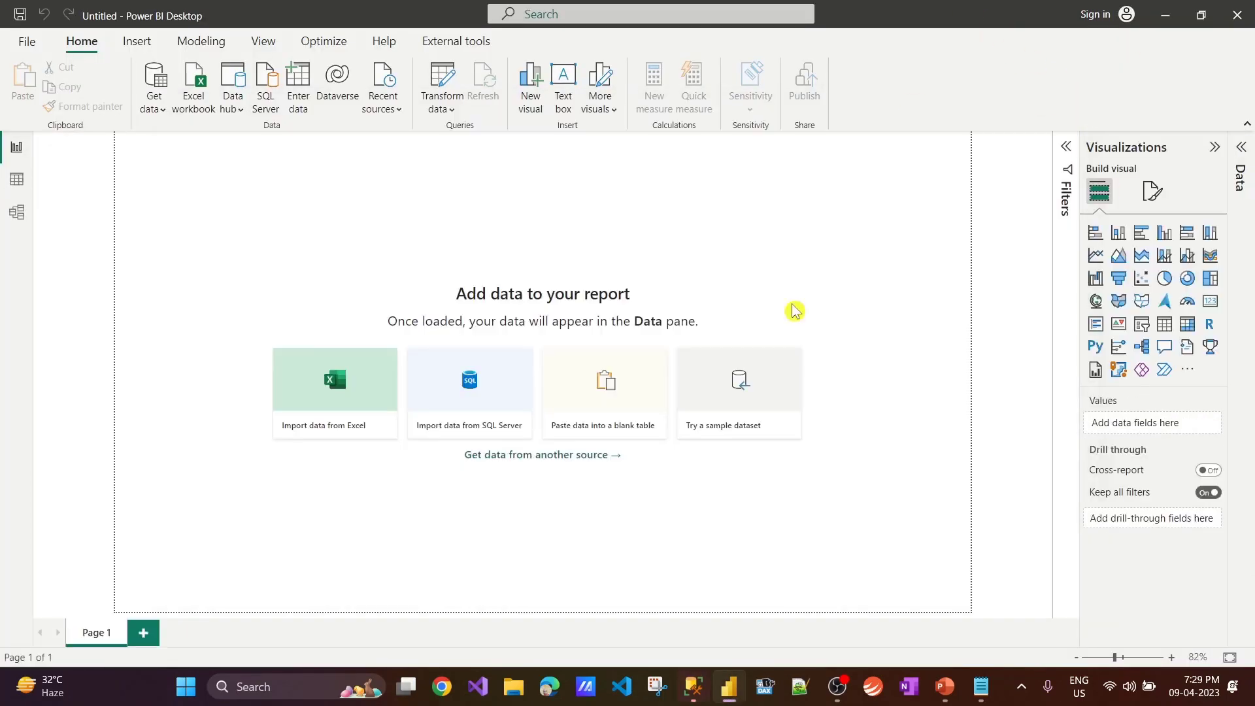
pyautogui.moveTo(693, 694)
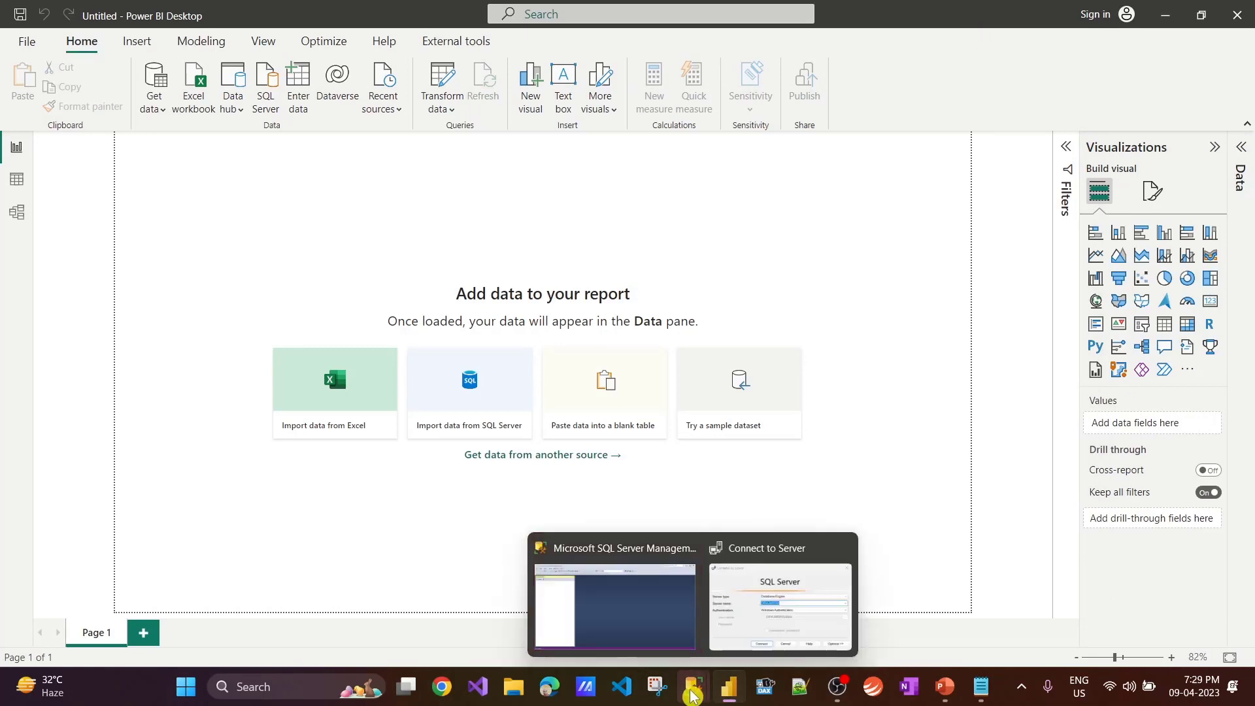
pyautogui.click(737, 614)
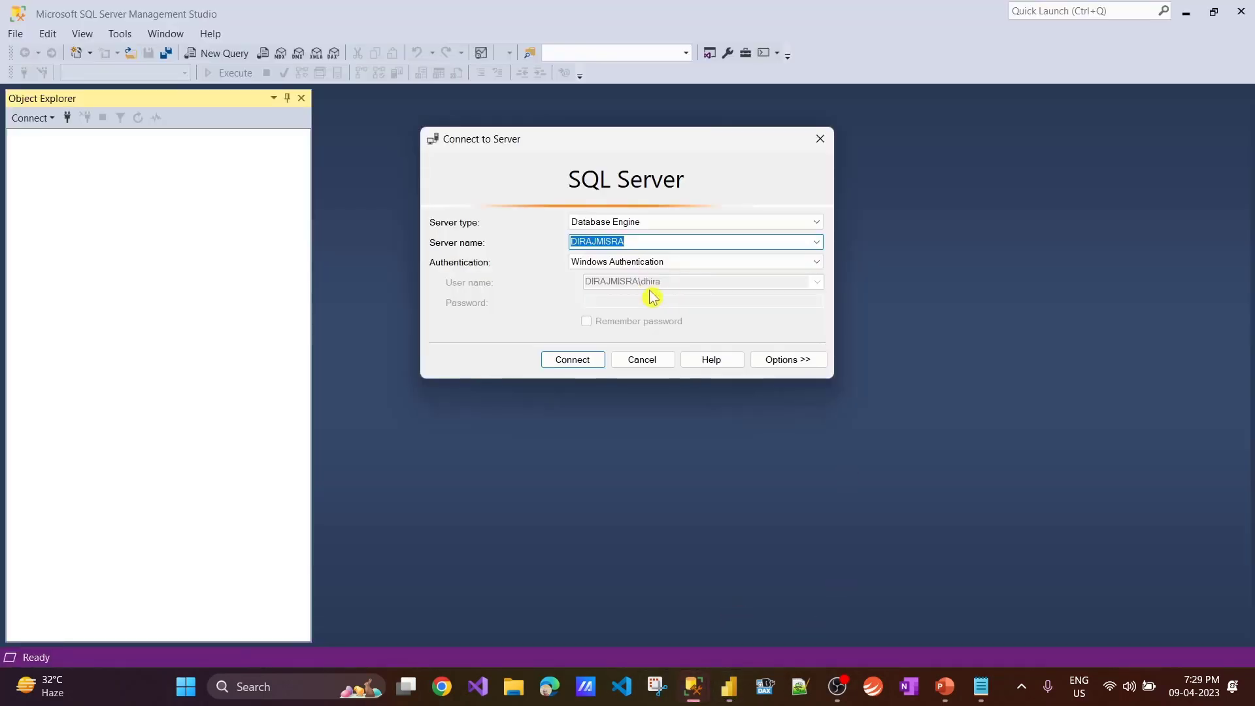
pyautogui.click(646, 242)
pyautogui.click(562, 361)
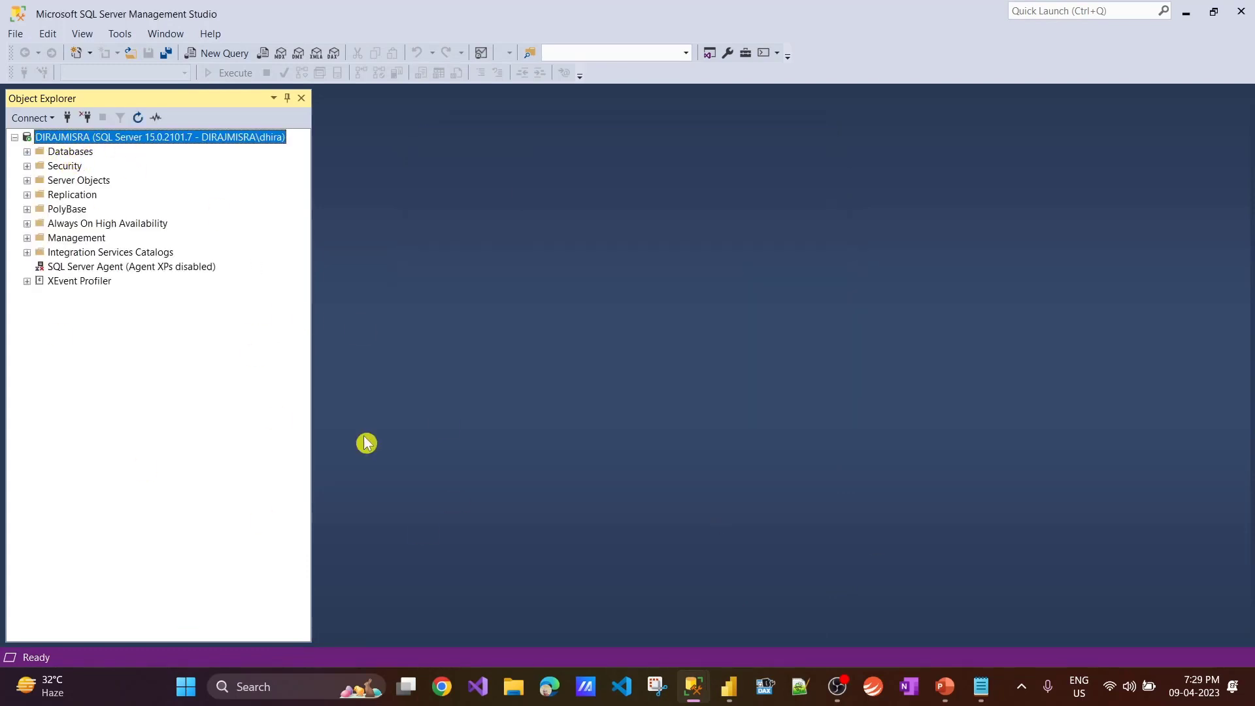
# Switch to Power BI Desktop and connect to a SQL Server database in Import mode, using the server name from Management Studio.
pyautogui.hotkey('alt', 'Tab')
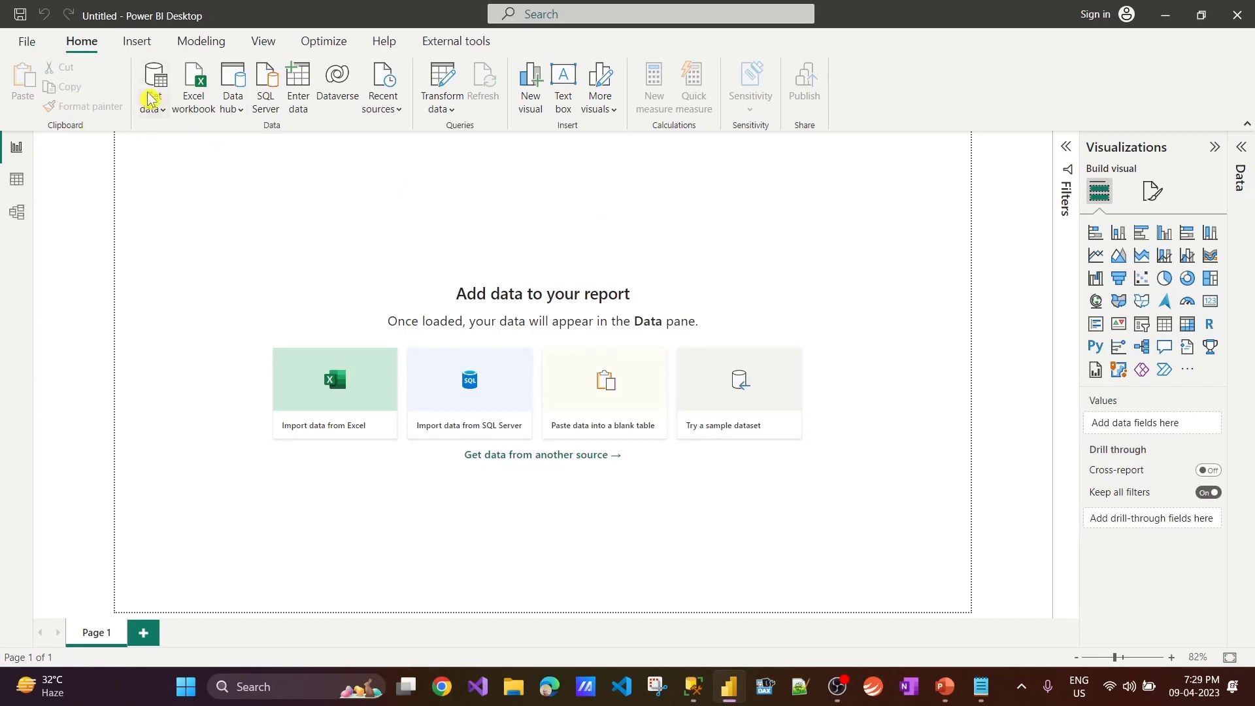
pyautogui.click(157, 108)
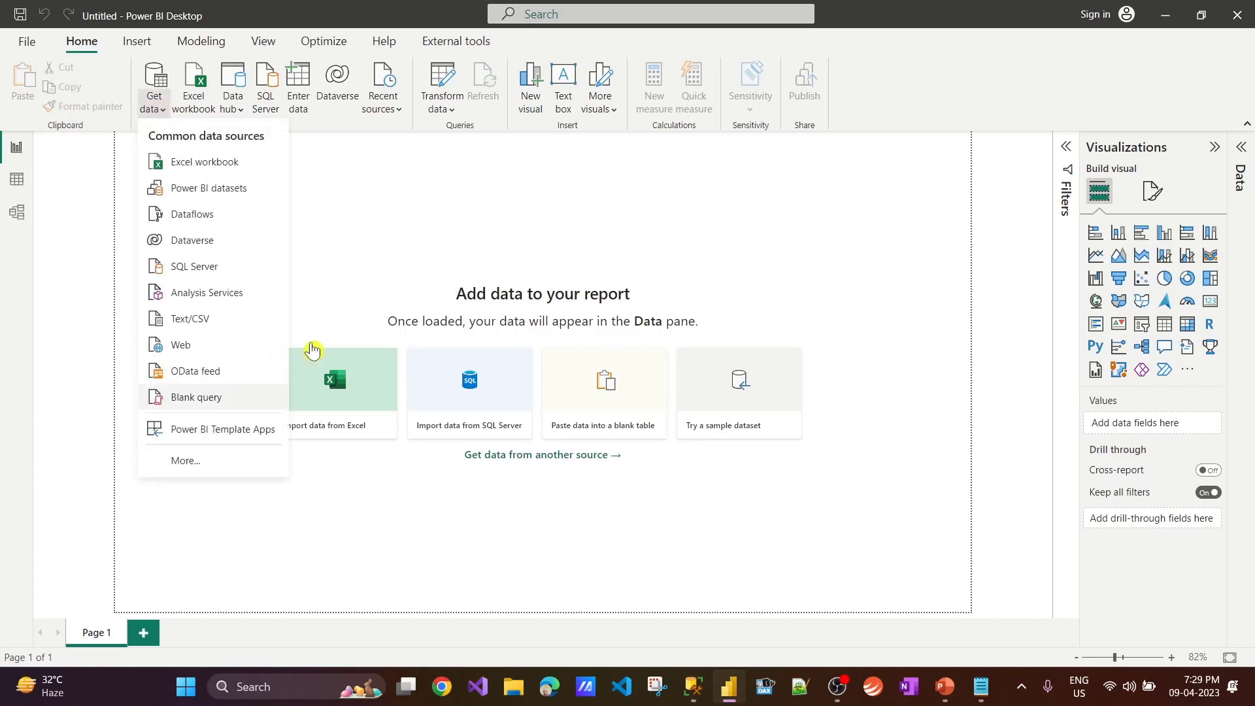
pyautogui.click(172, 263)
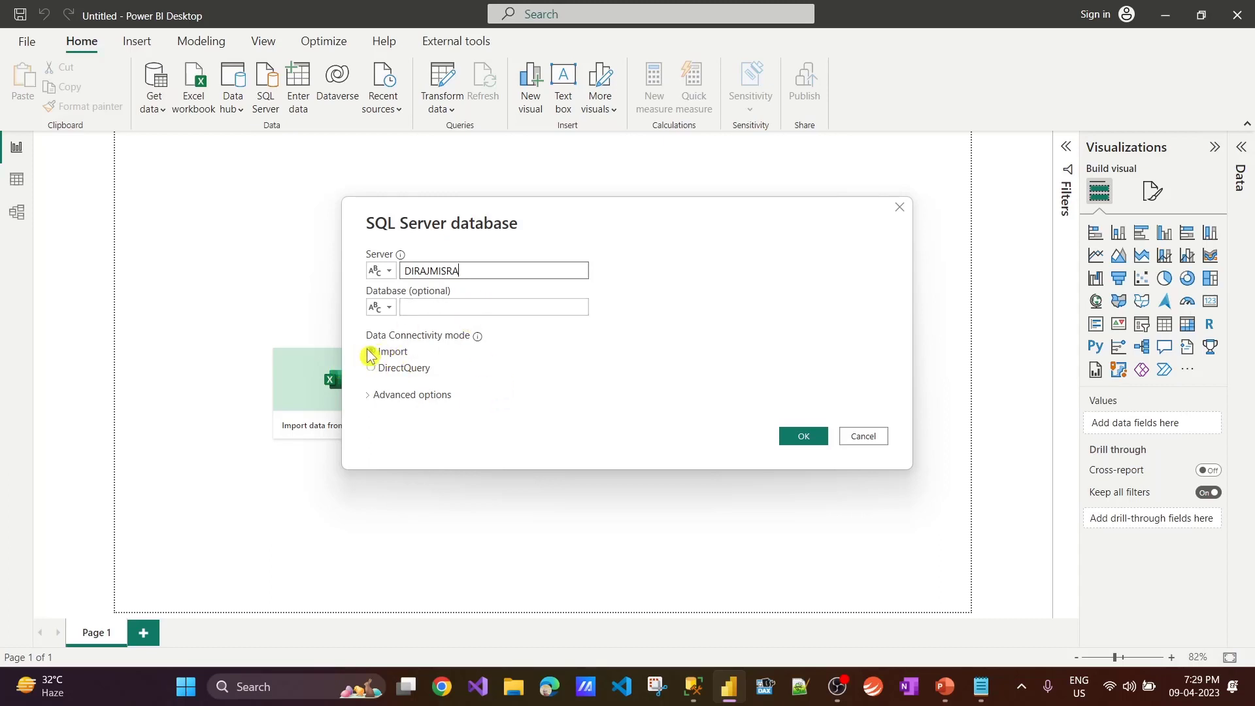
pyautogui.click(796, 436)
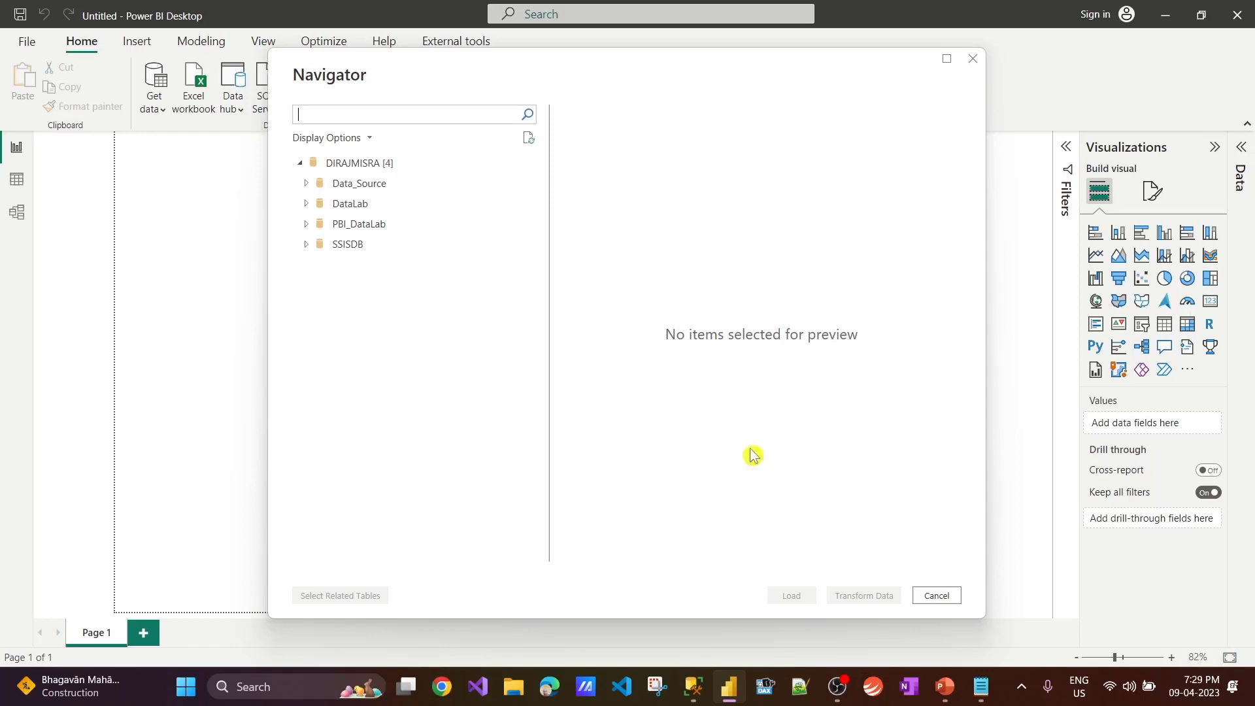
# Select the OrderList table in the DataLab database, look through its preview columns and load it.
pyautogui.click(306, 183)
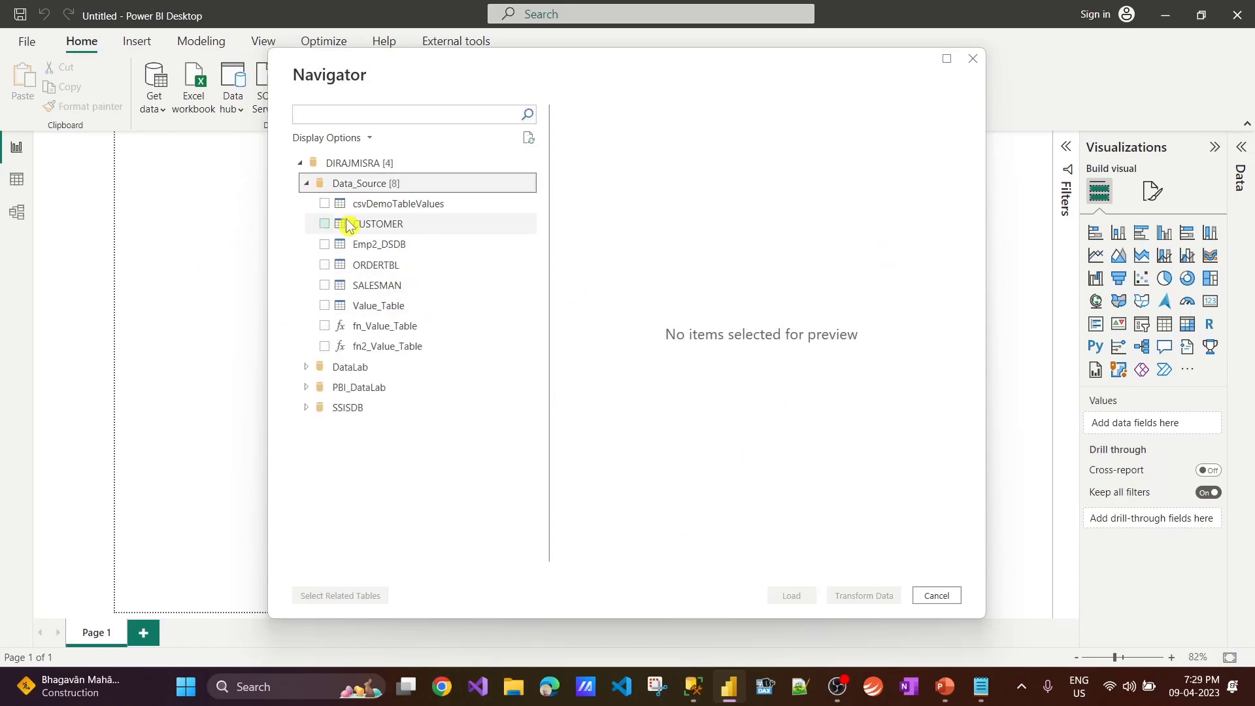
pyautogui.click(306, 184)
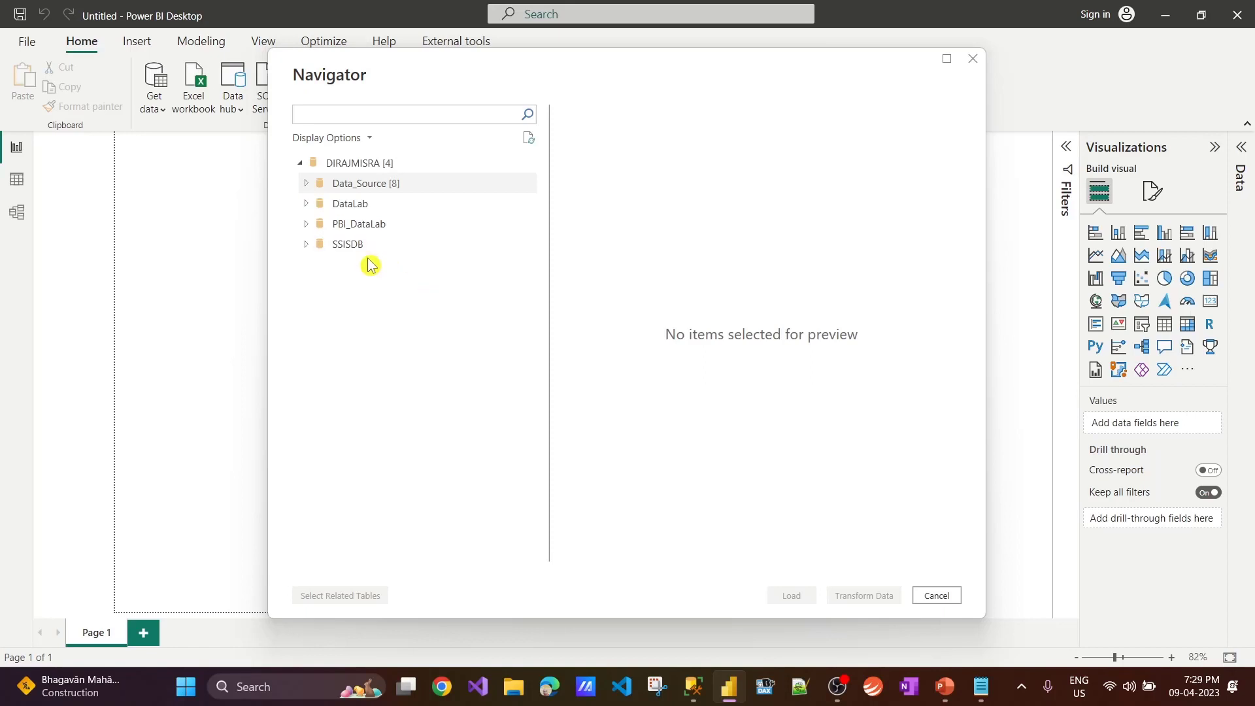
pyautogui.click(308, 203)
pyautogui.scroll(-3, 444, 412)
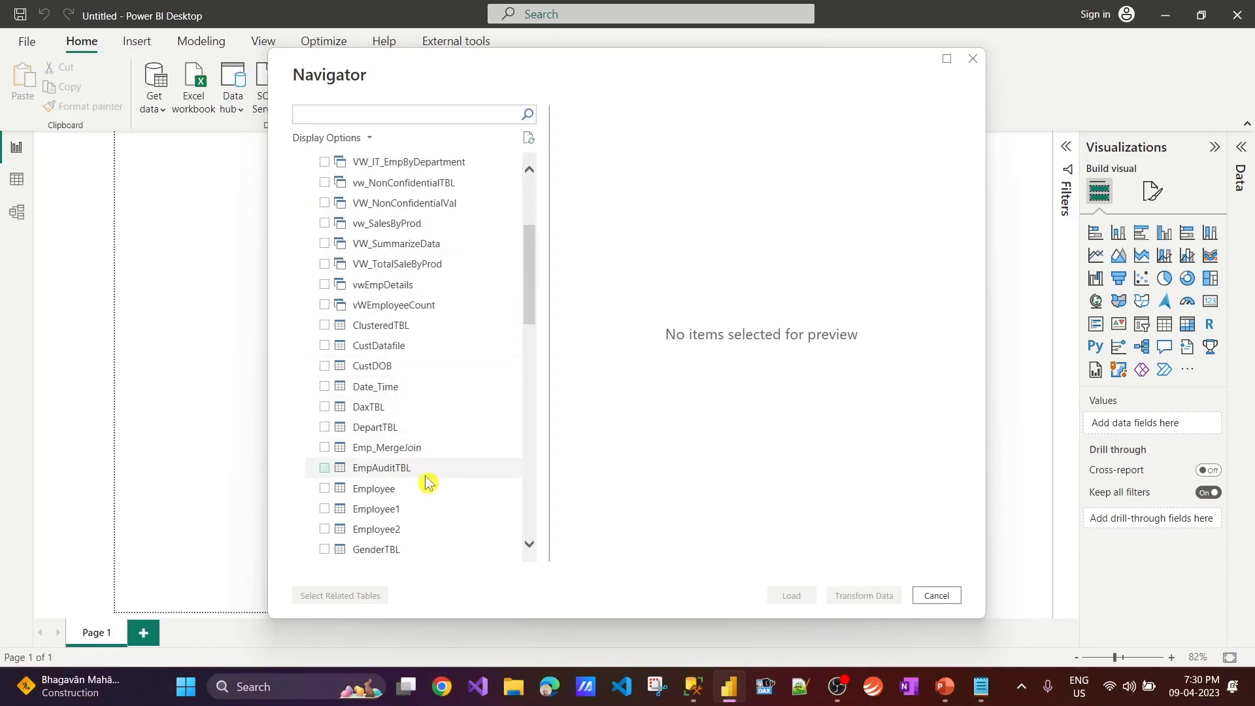
pyautogui.scroll(-5, 429, 482)
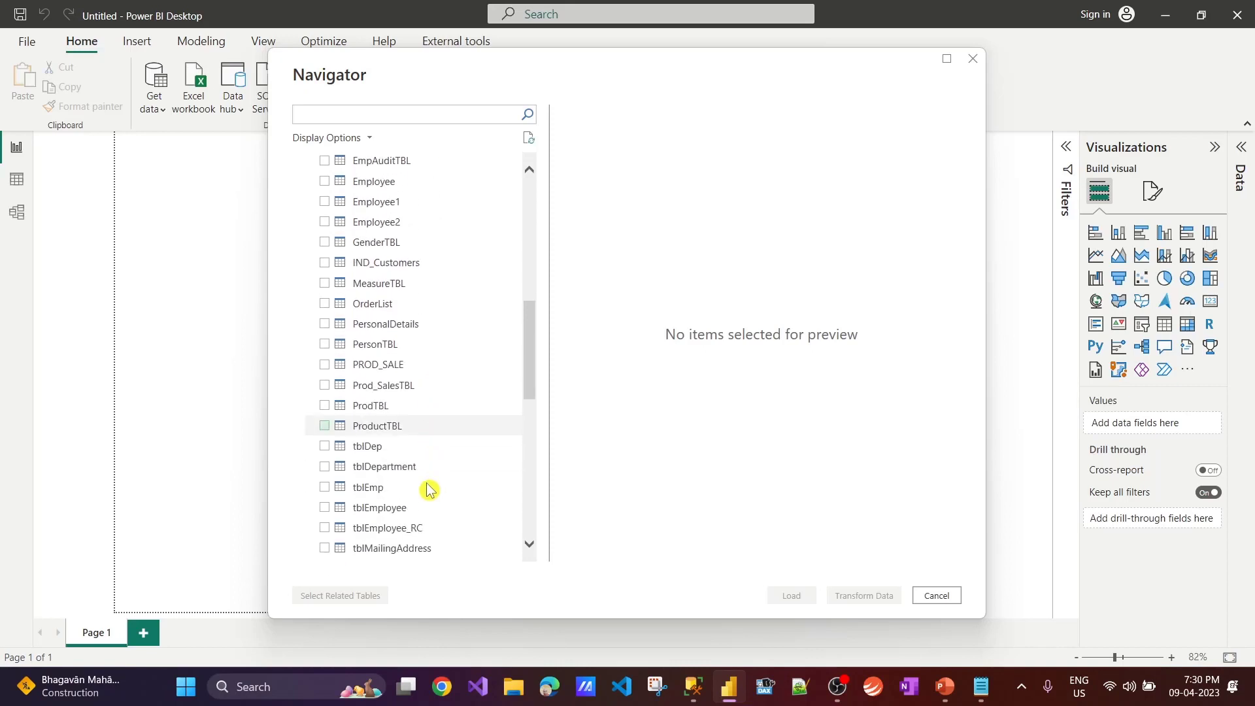
pyautogui.click(324, 303)
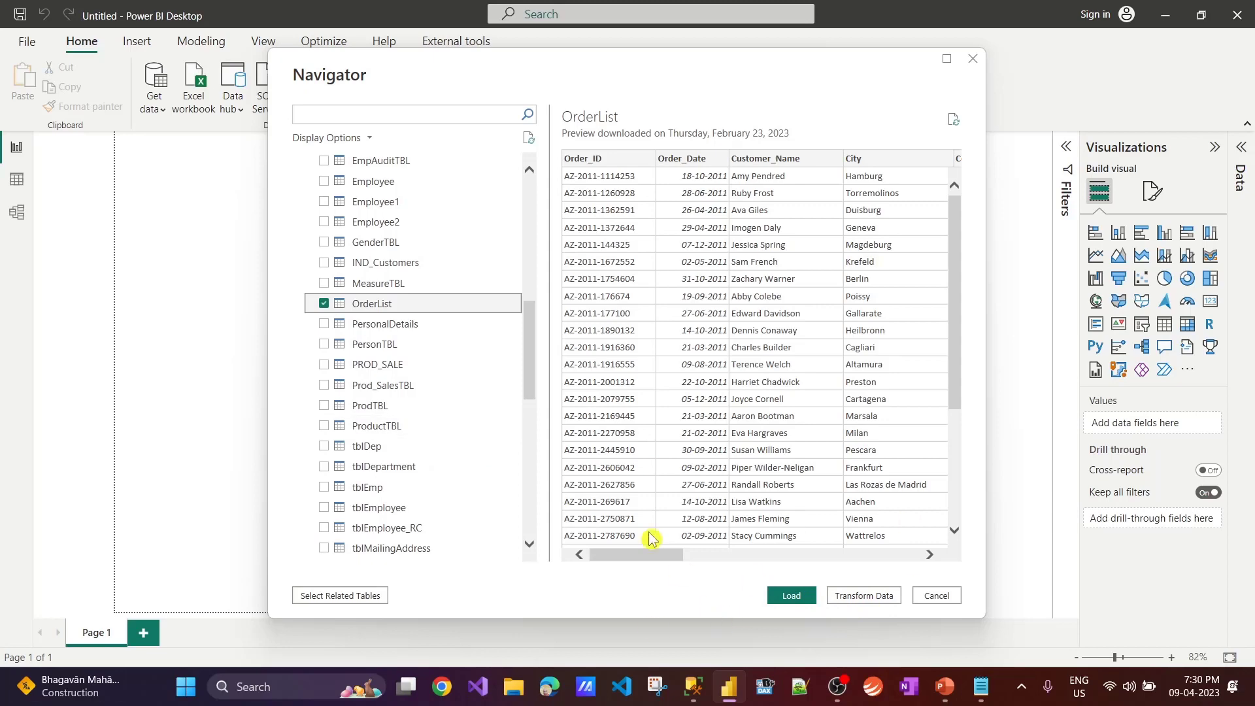
pyautogui.moveTo(637, 554)
pyautogui.mouseDown()
pyautogui.moveTo(923, 561)
pyautogui.moveTo(608, 540)
pyautogui.moveTo(639, 540)
pyautogui.mouseUp()
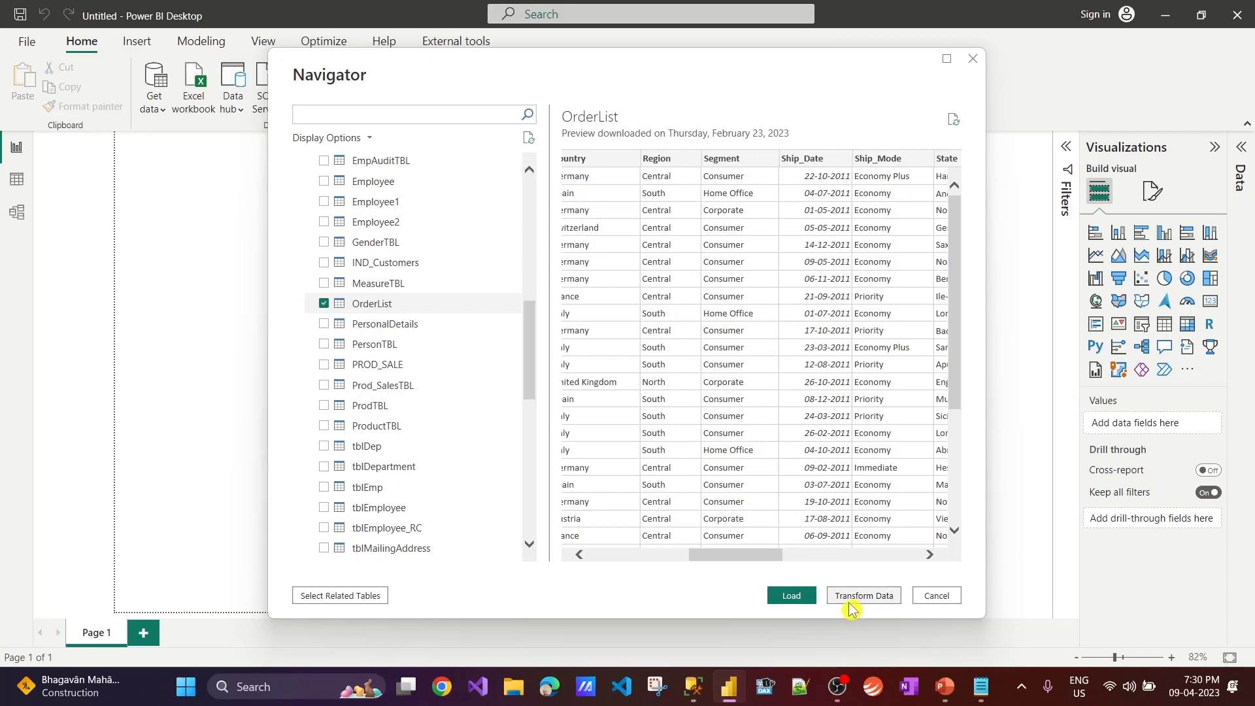
pyautogui.moveTo(734, 554); pyautogui.dragTo(532, 554)
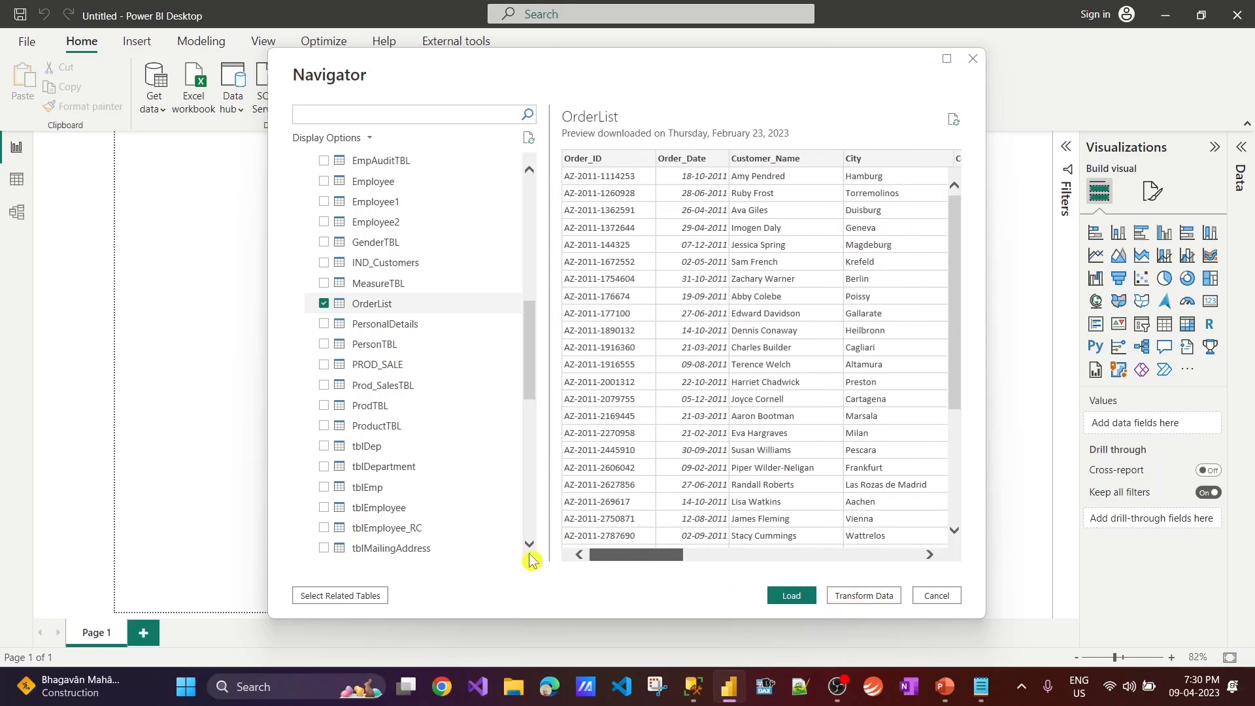
pyautogui.click(792, 597)
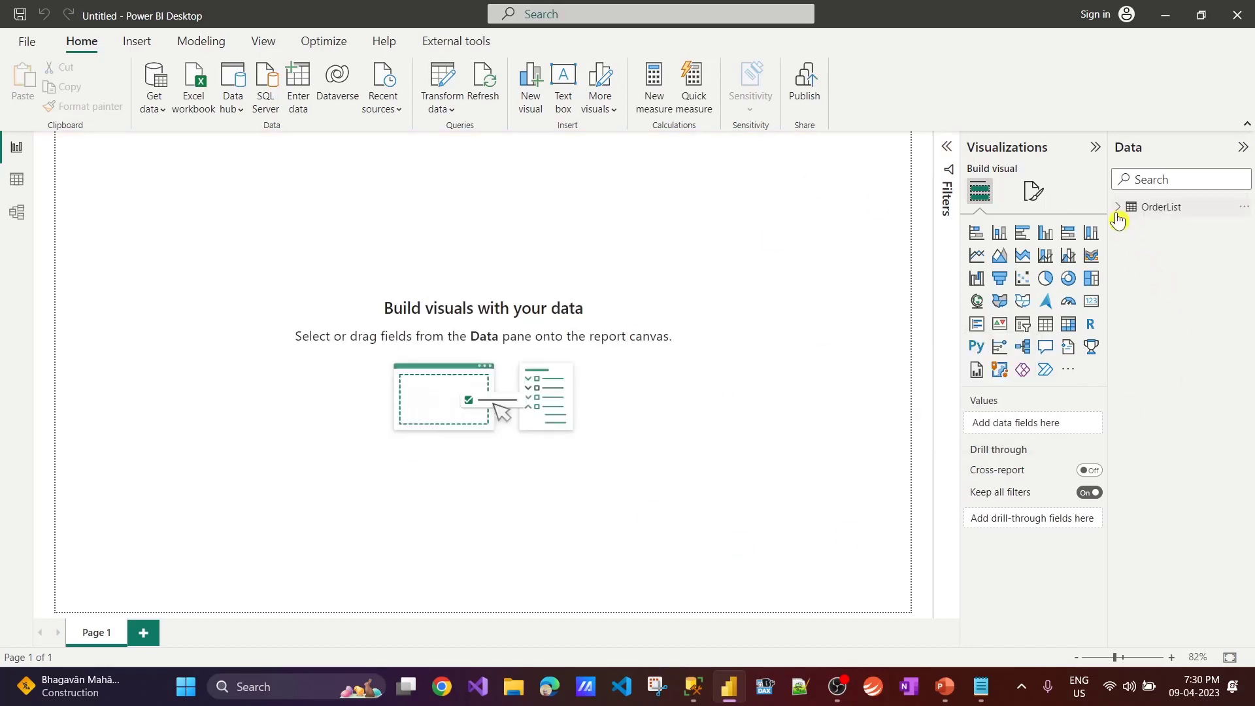
# Check the loaded OrderList table's fields, its data rows and its card in the model, and return to the report page.
pyautogui.click(1119, 208)
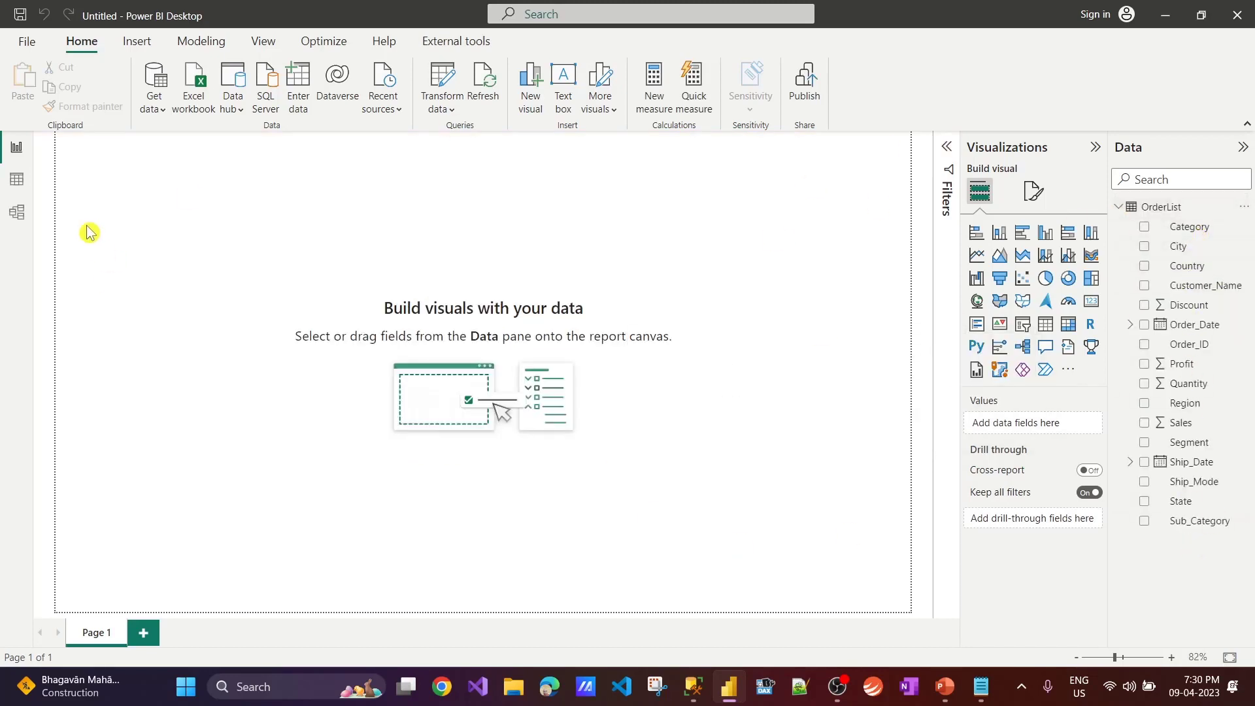
pyautogui.click(16, 179)
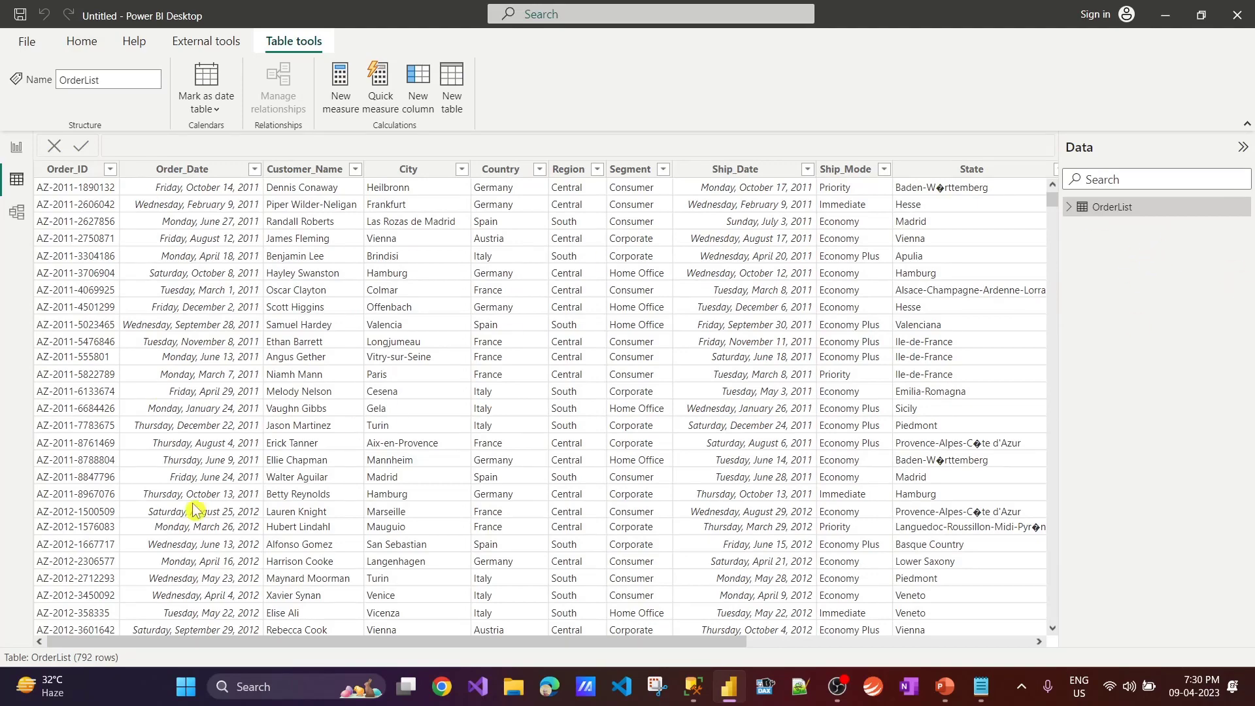
pyautogui.moveTo(396, 644)
pyautogui.mouseDown()
pyautogui.moveTo(699, 647)
pyautogui.moveTo(419, 647)
pyautogui.mouseUp()
pyautogui.moveTo(40, 686)
pyautogui.click(17, 213)
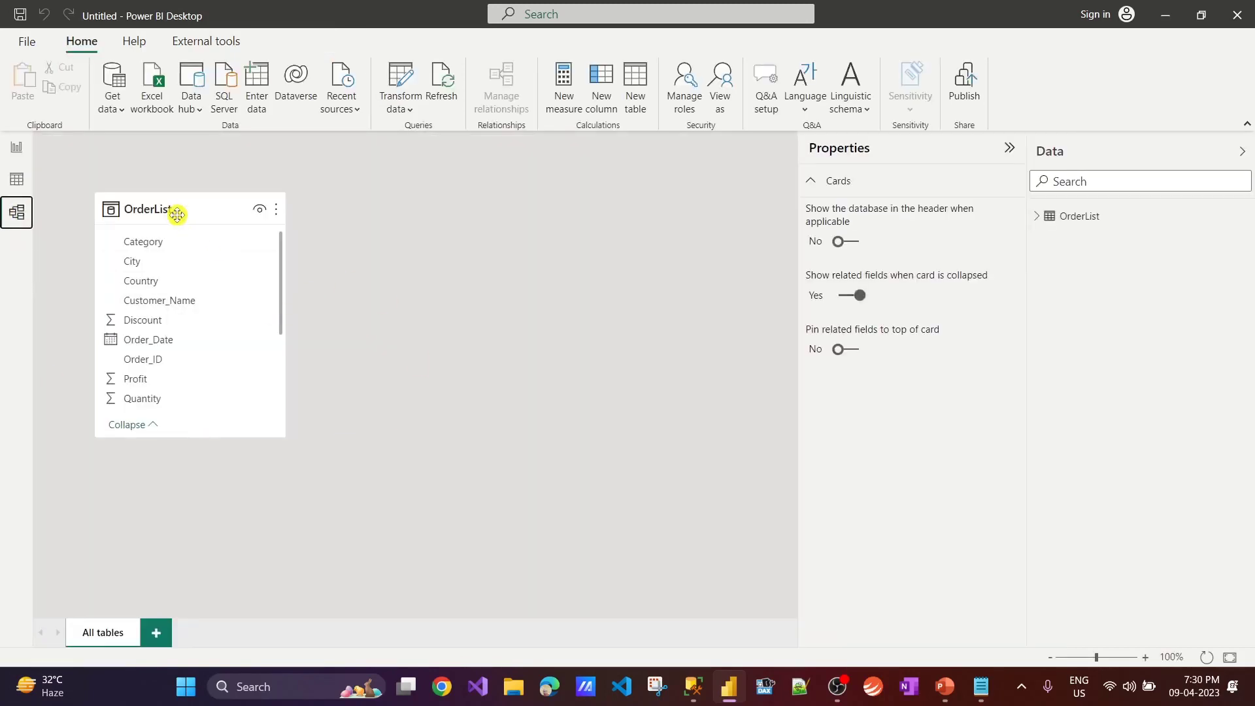
pyautogui.click(17, 147)
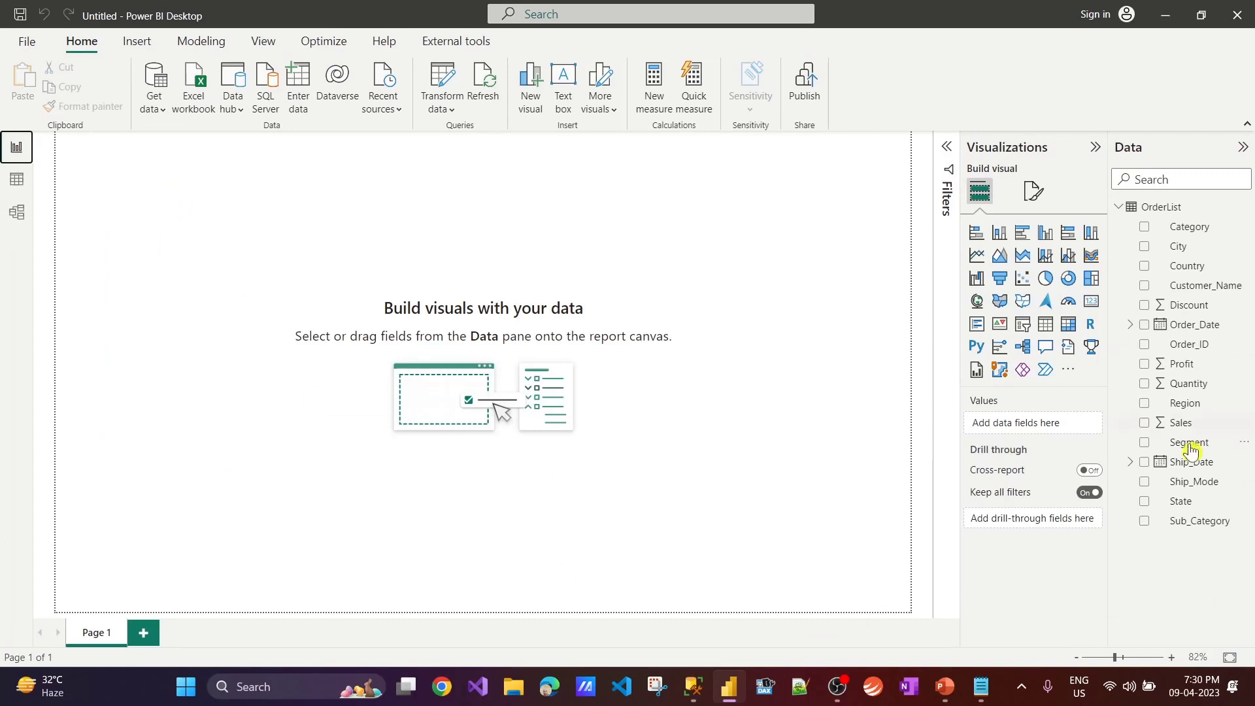
# Try out a visual of Sales by Country as a widened table on the report page, and delete it.
pyautogui.moveTo(1186, 265); pyautogui.dragTo(278, 265)
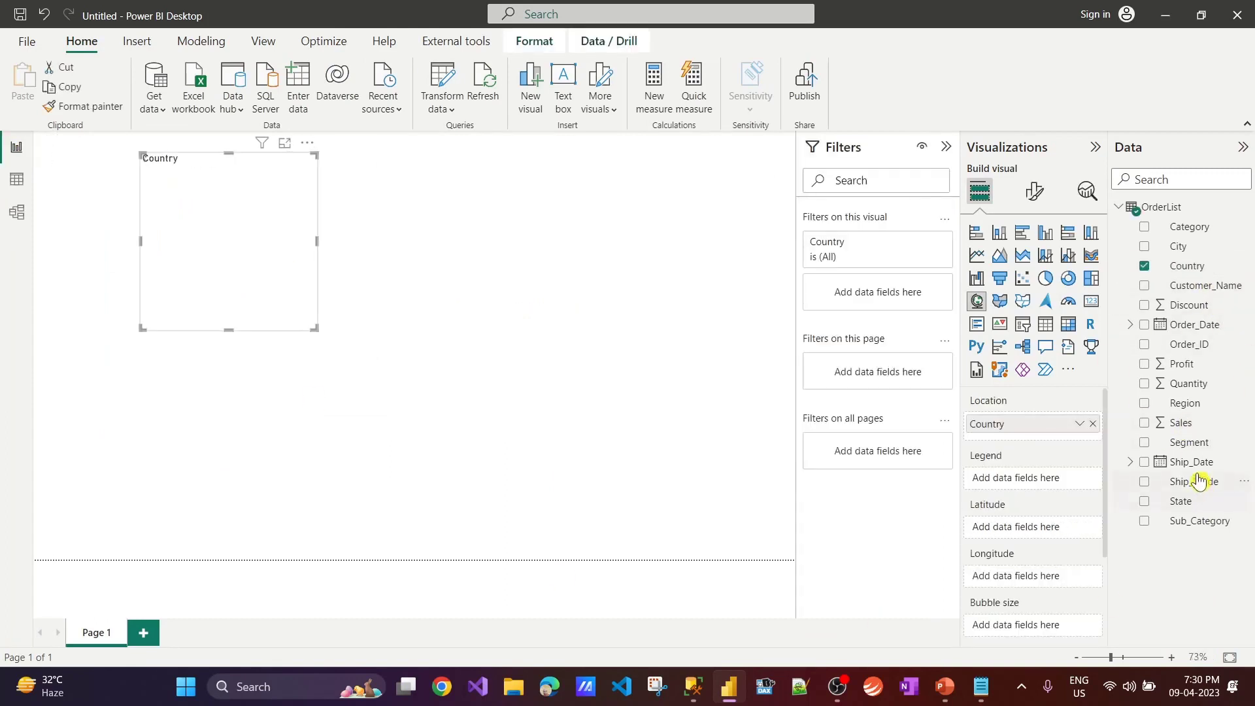
pyautogui.moveTo(1180, 423); pyautogui.dragTo(262, 261)
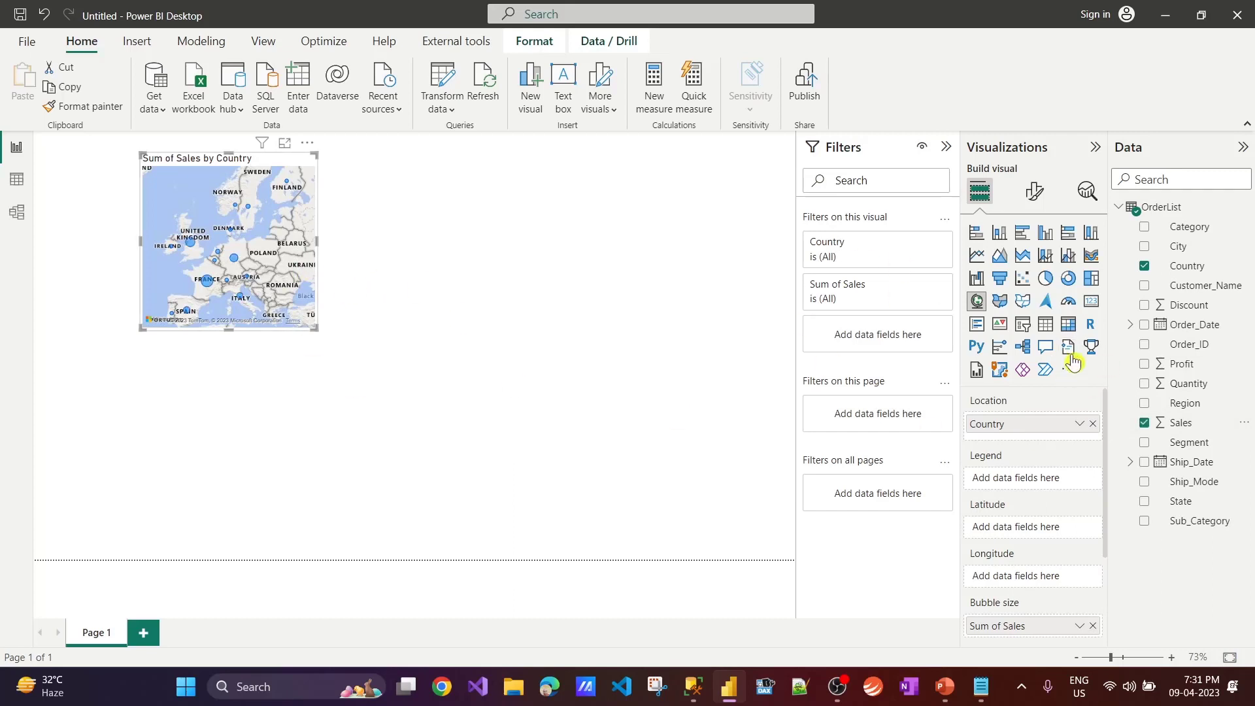
pyautogui.click(1045, 325)
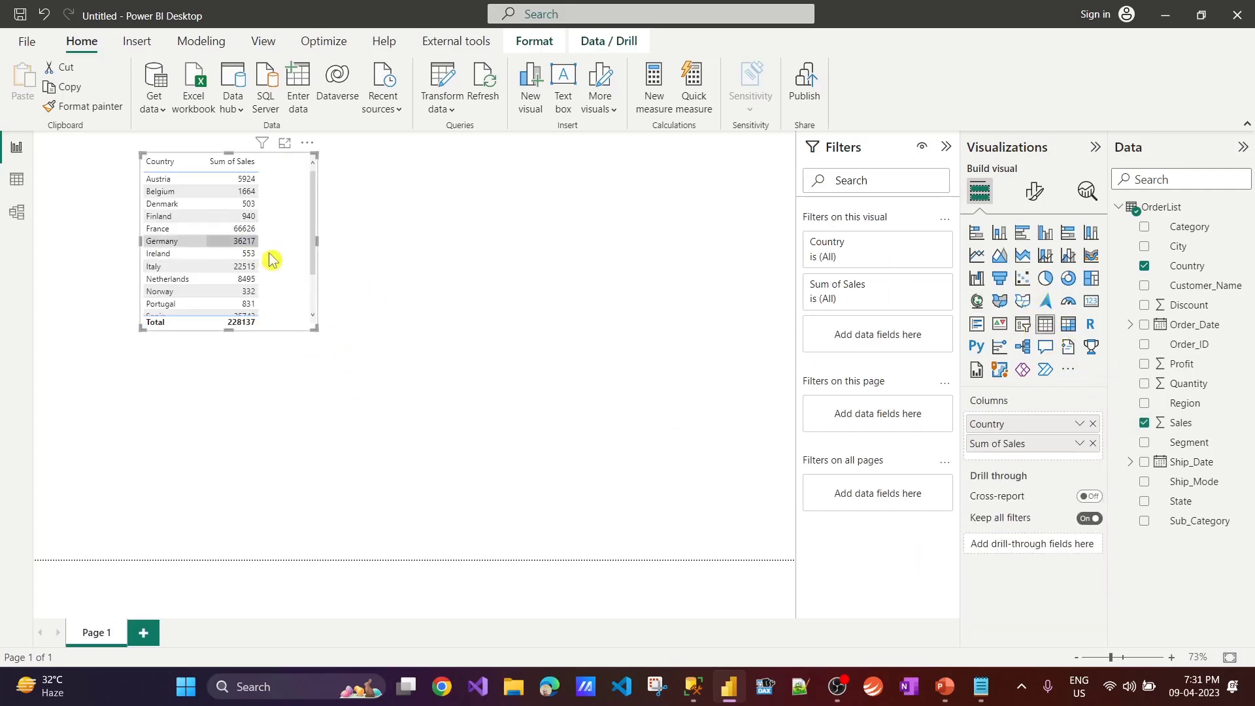
pyautogui.moveTo(320, 332); pyautogui.dragTo(369, 343)
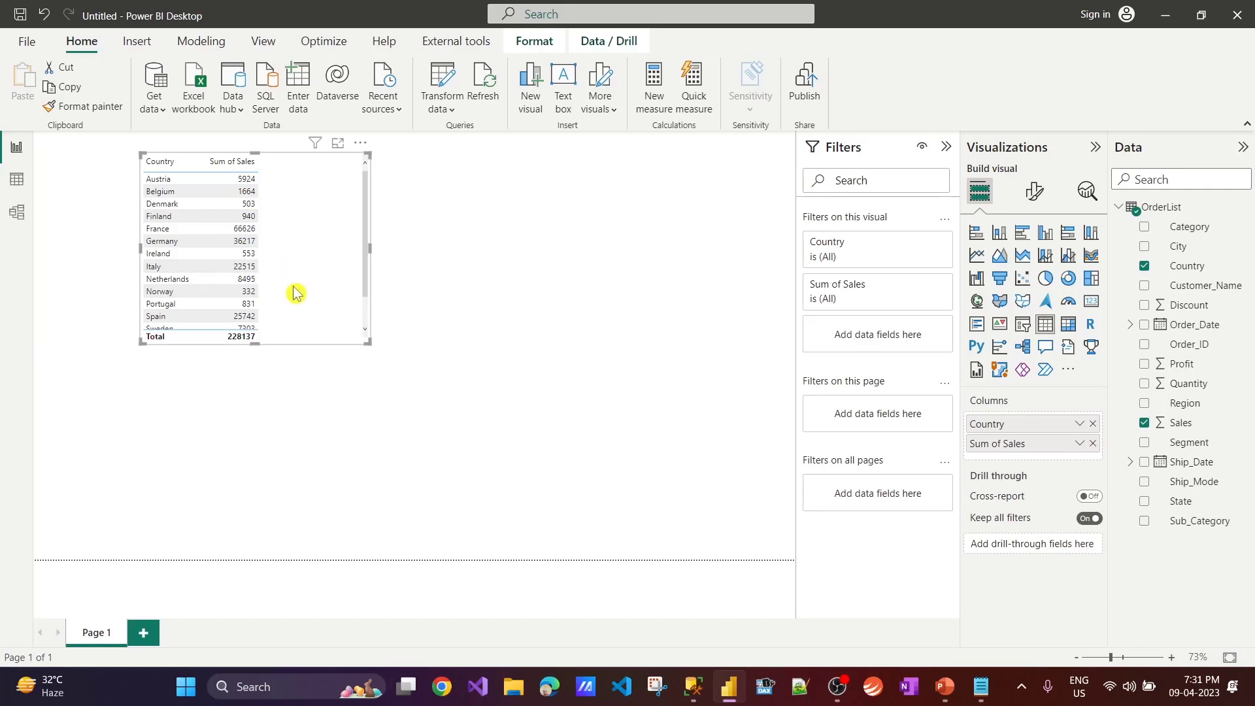
pyautogui.press('Delete')
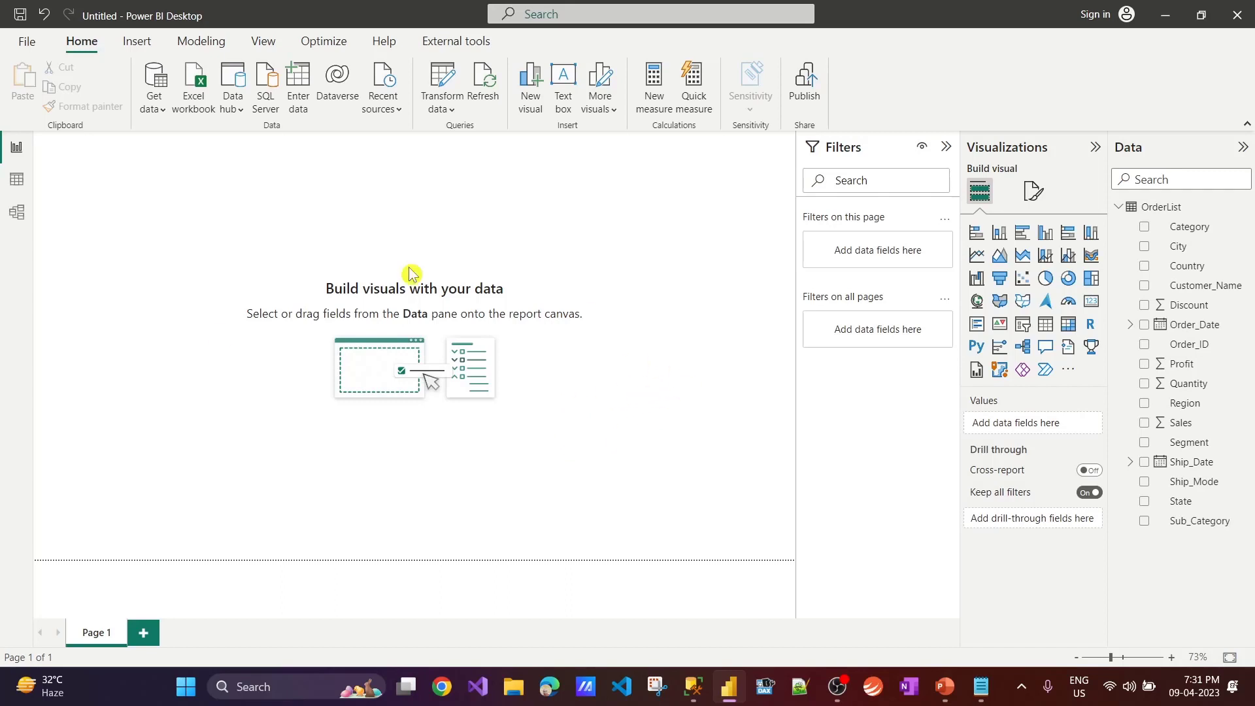
# Open the data source settings and view the server and database details of the DataLab source without changing them.
pyautogui.click(442, 107)
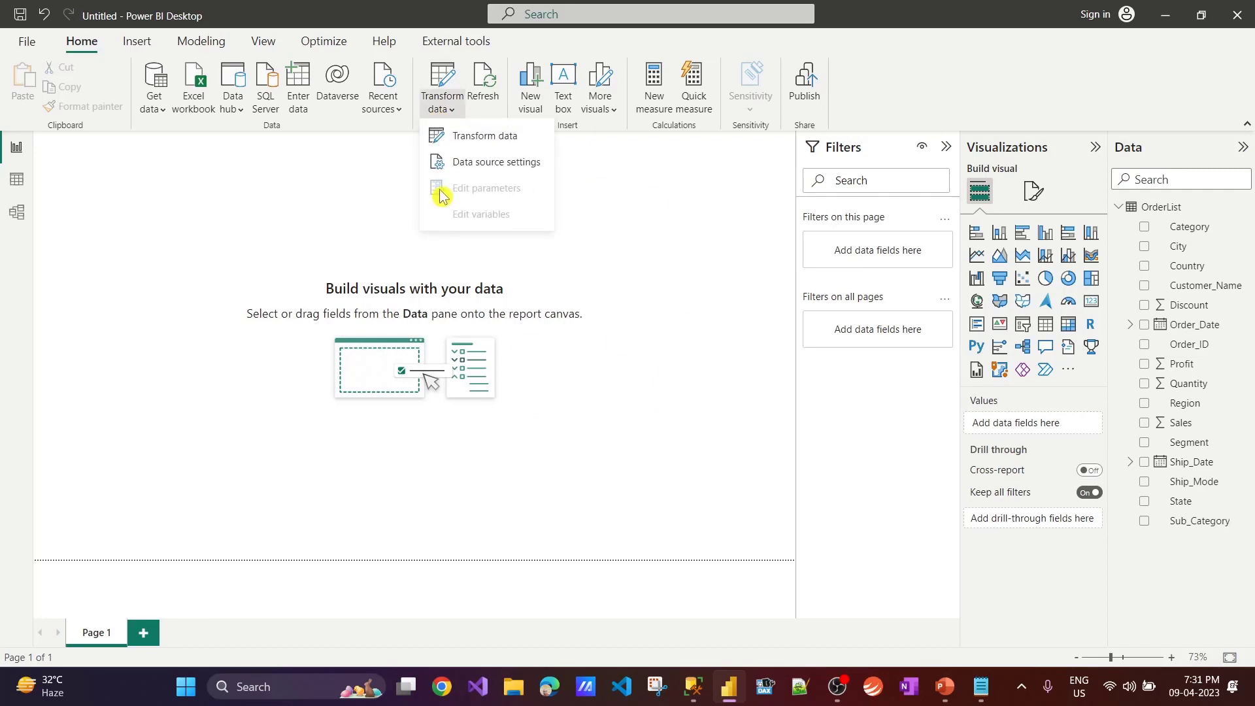
pyautogui.click(462, 162)
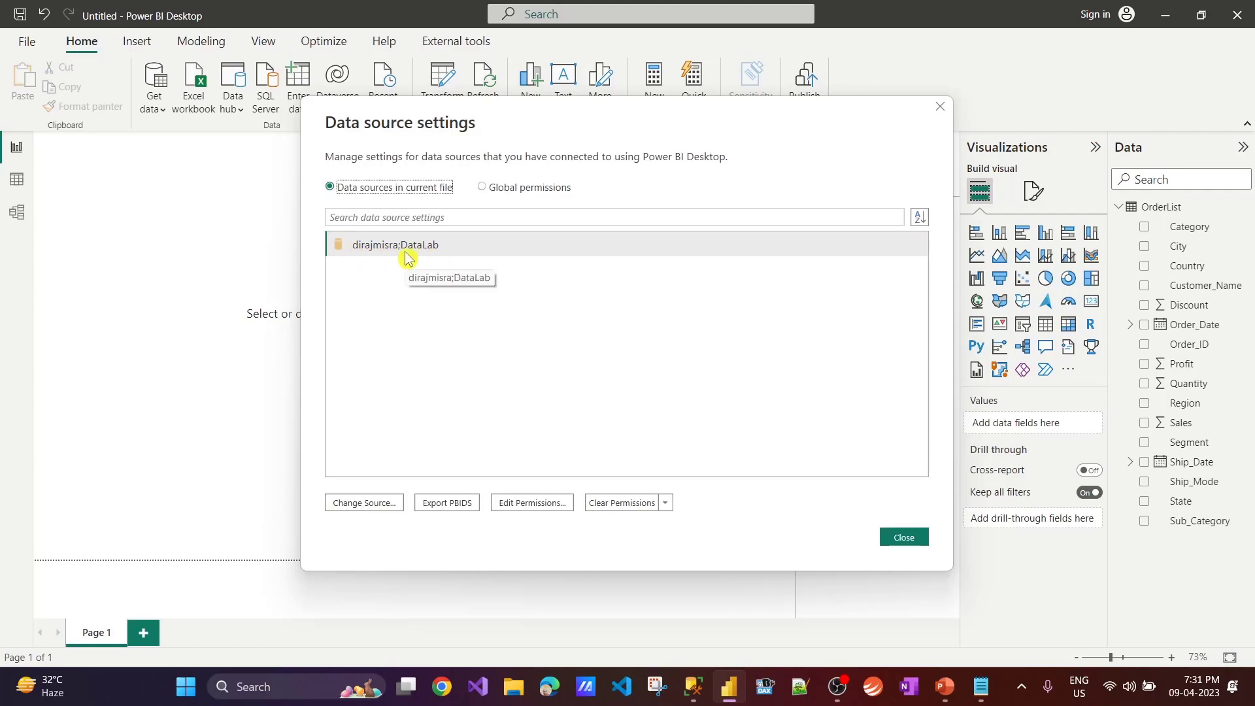
pyautogui.click(377, 510)
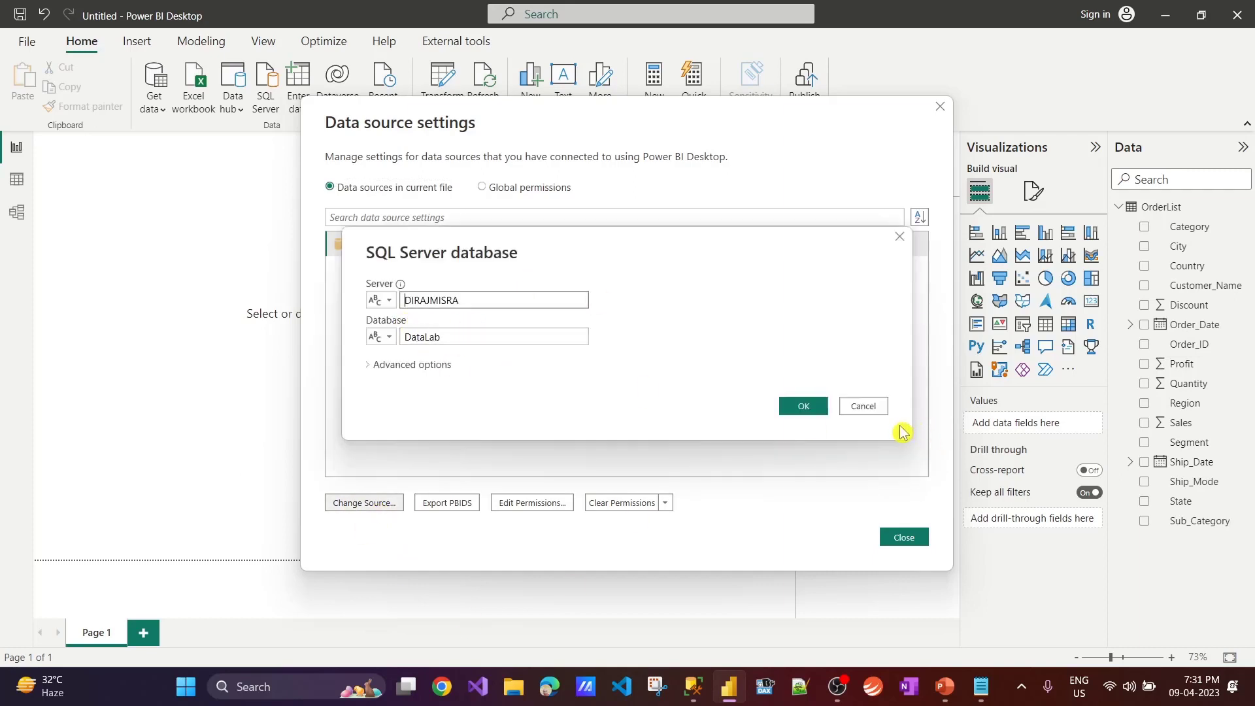
pyautogui.click(863, 407)
# Review the DataLab source's permissions and privacy level options without saving changes, and close the data source settings.
pyautogui.click(531, 504)
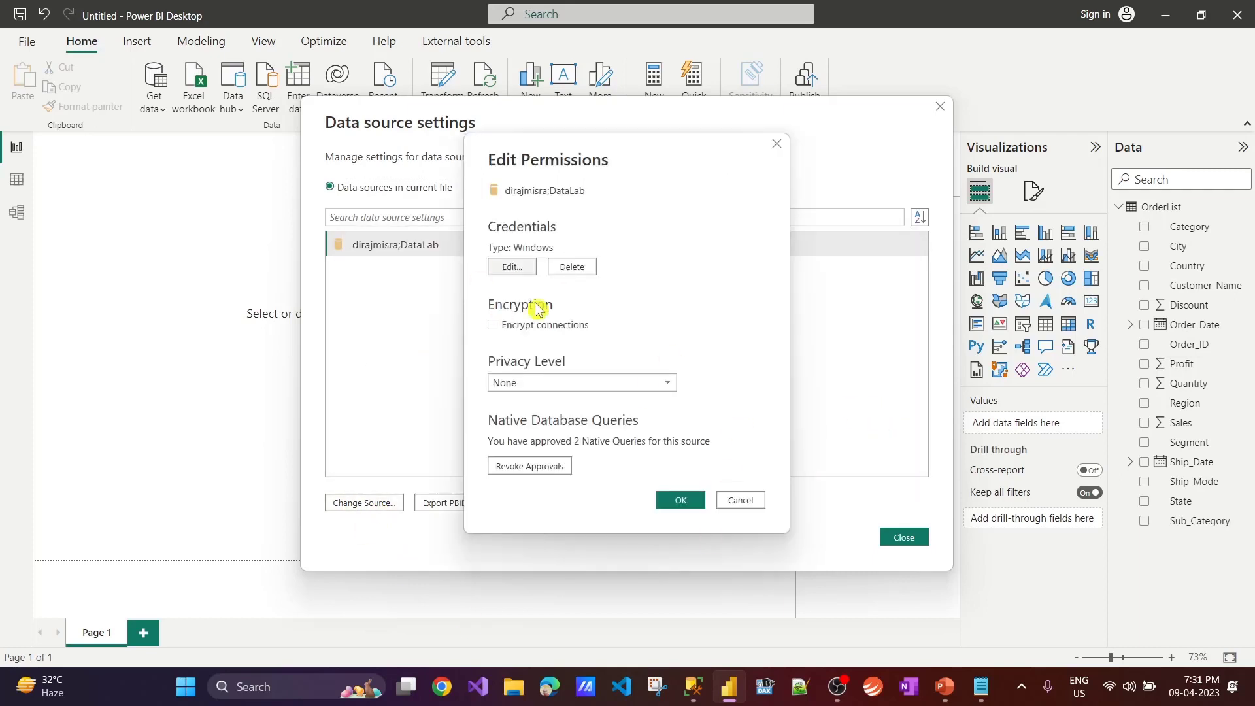
pyautogui.click(650, 387)
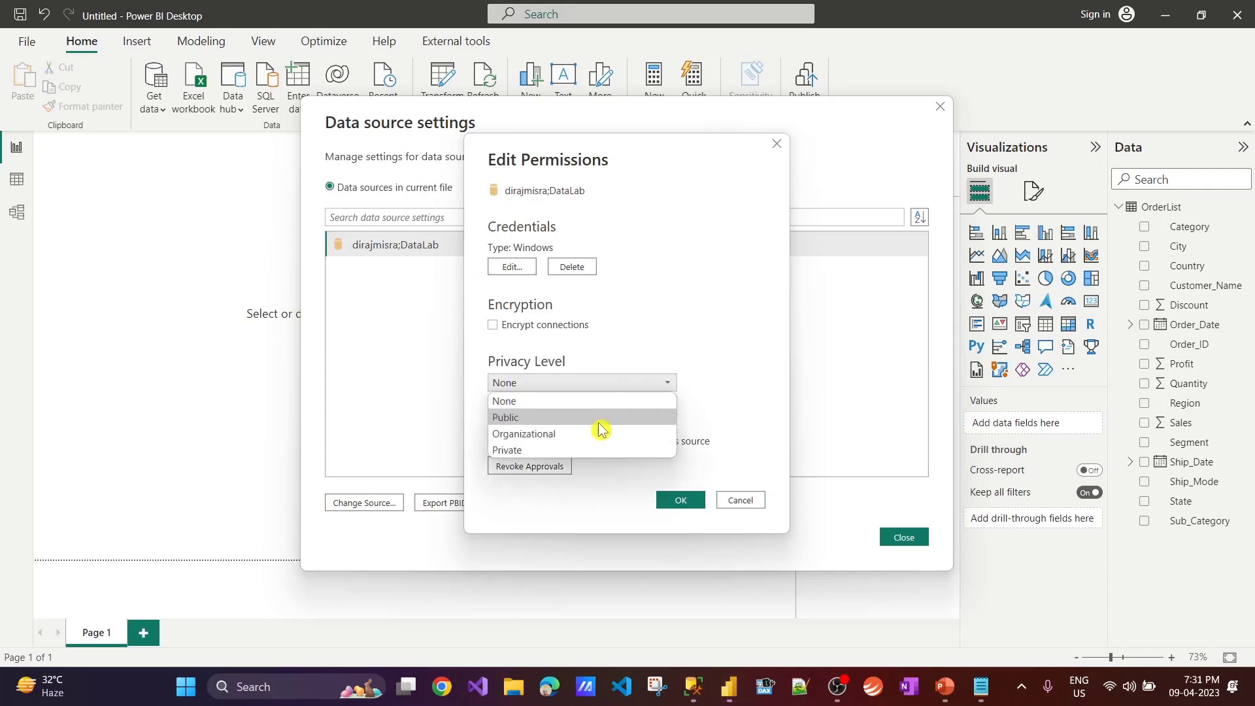
pyautogui.click(616, 401)
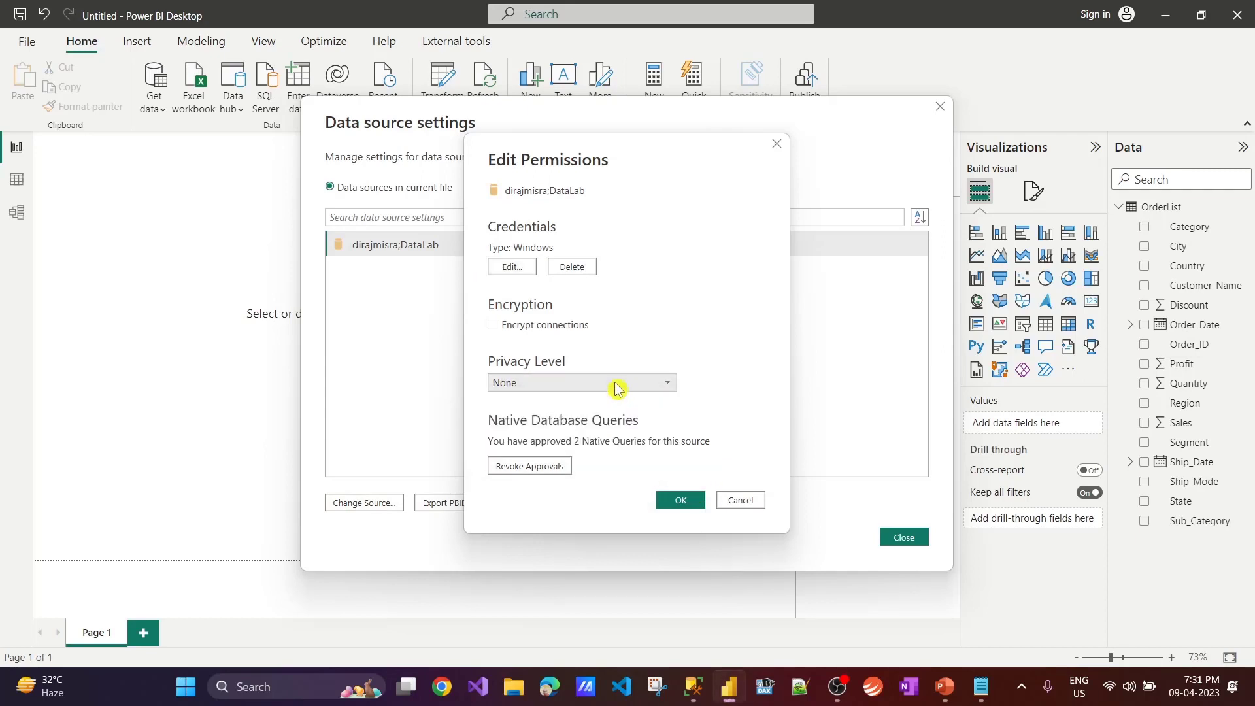
pyautogui.click(740, 501)
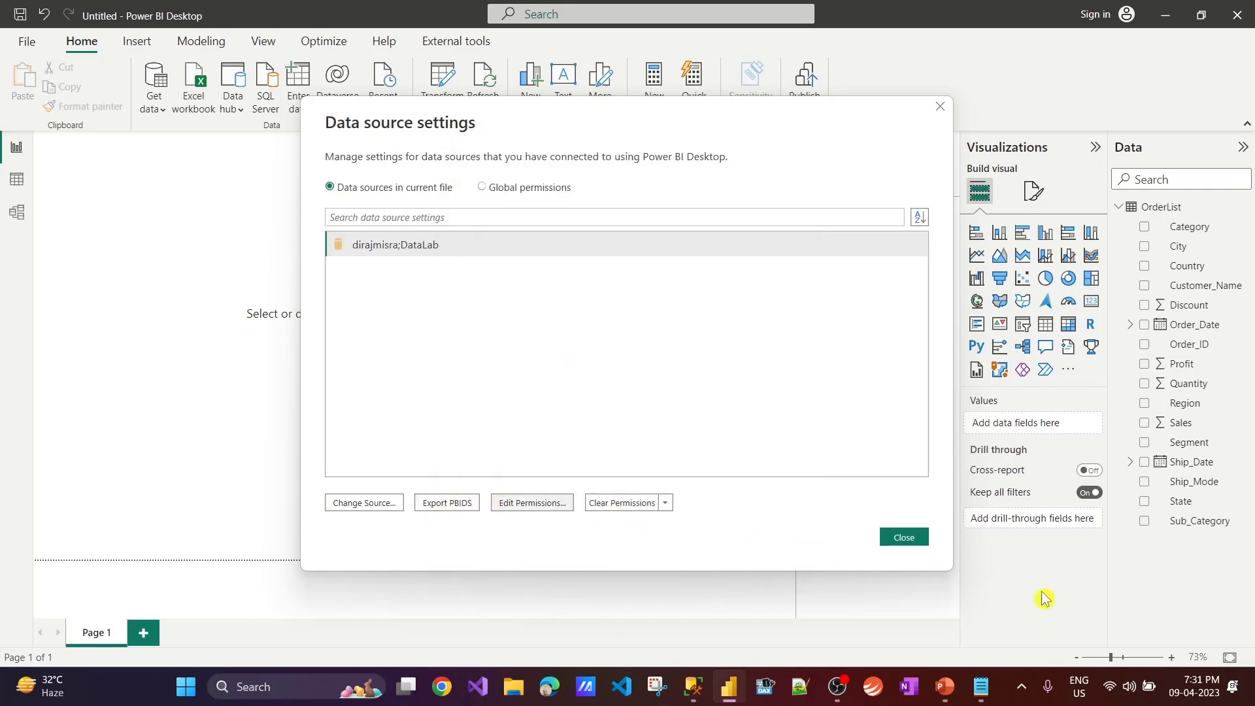
pyautogui.click(905, 537)
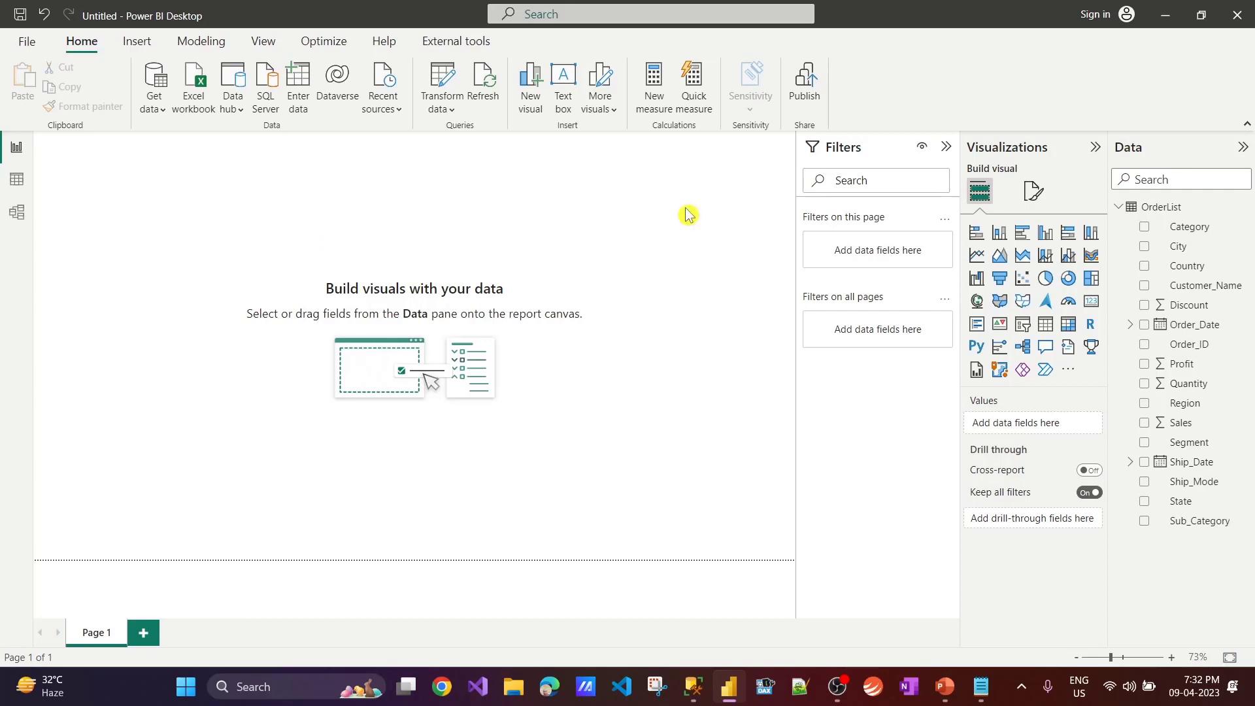
# Browse the Azure data connectors, view the Azure SQL database connection options, and cancel without connecting.
pyautogui.click(157, 110)
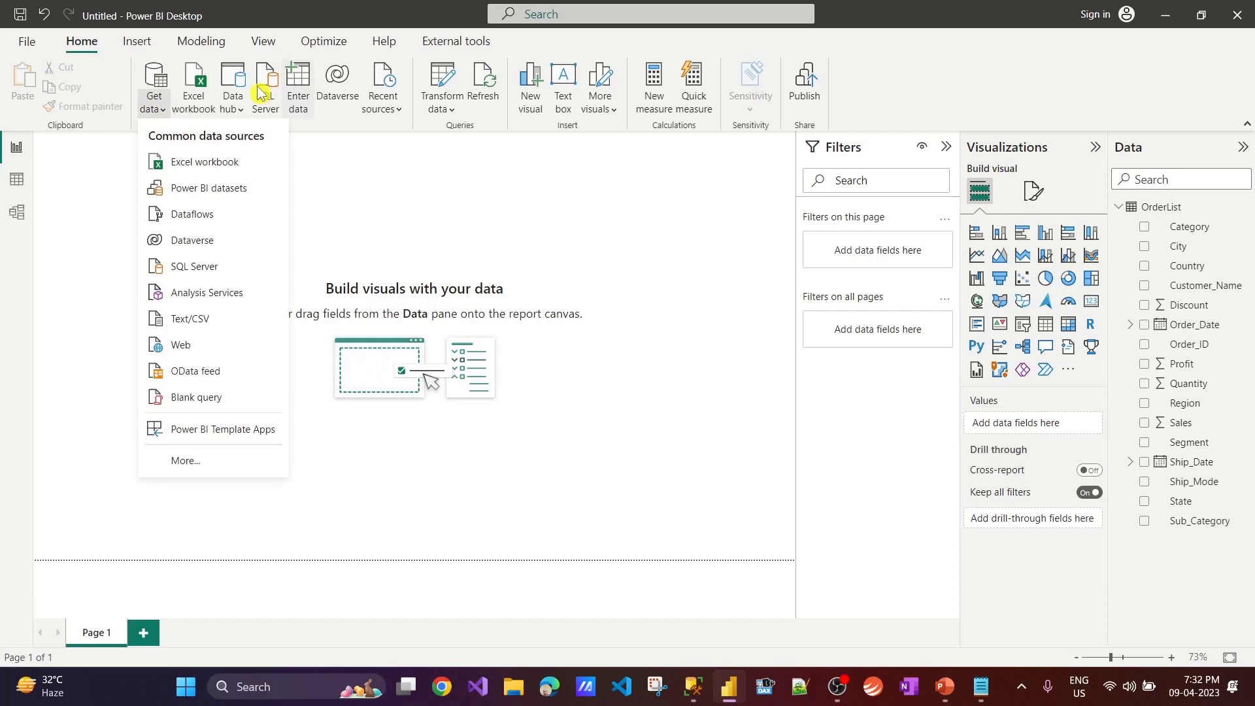
pyautogui.click(189, 465)
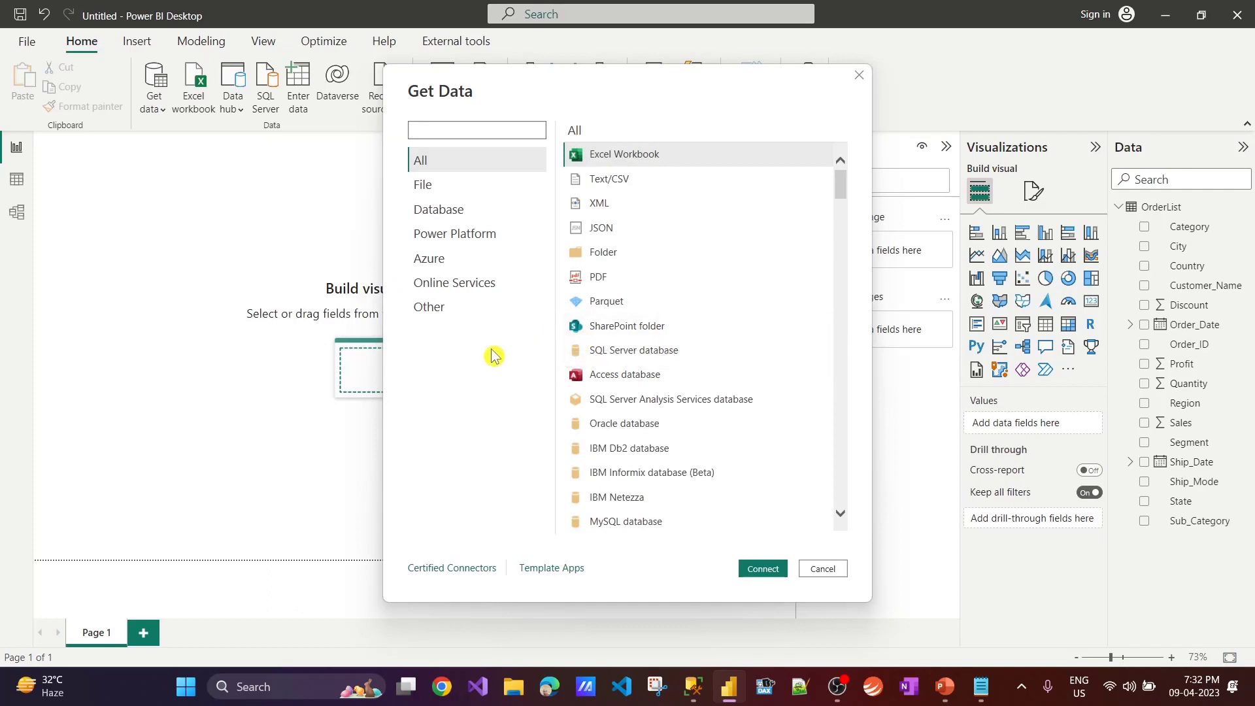
pyautogui.click(425, 261)
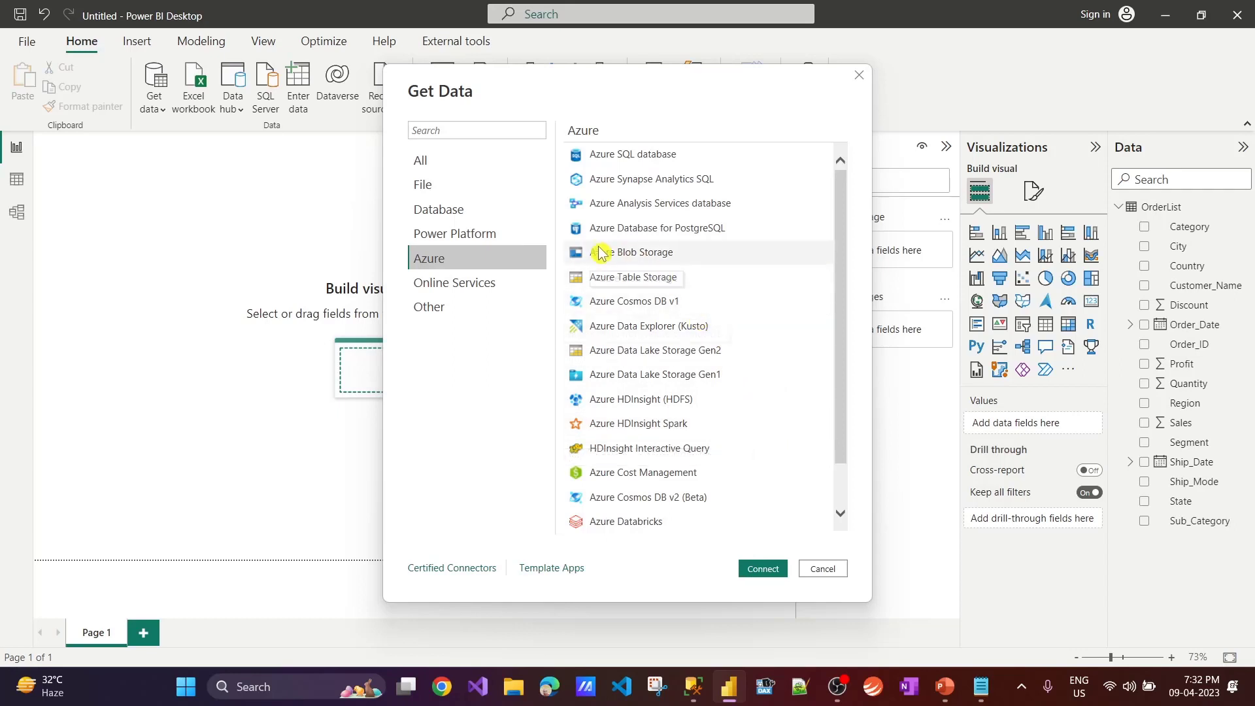
pyautogui.click(592, 156)
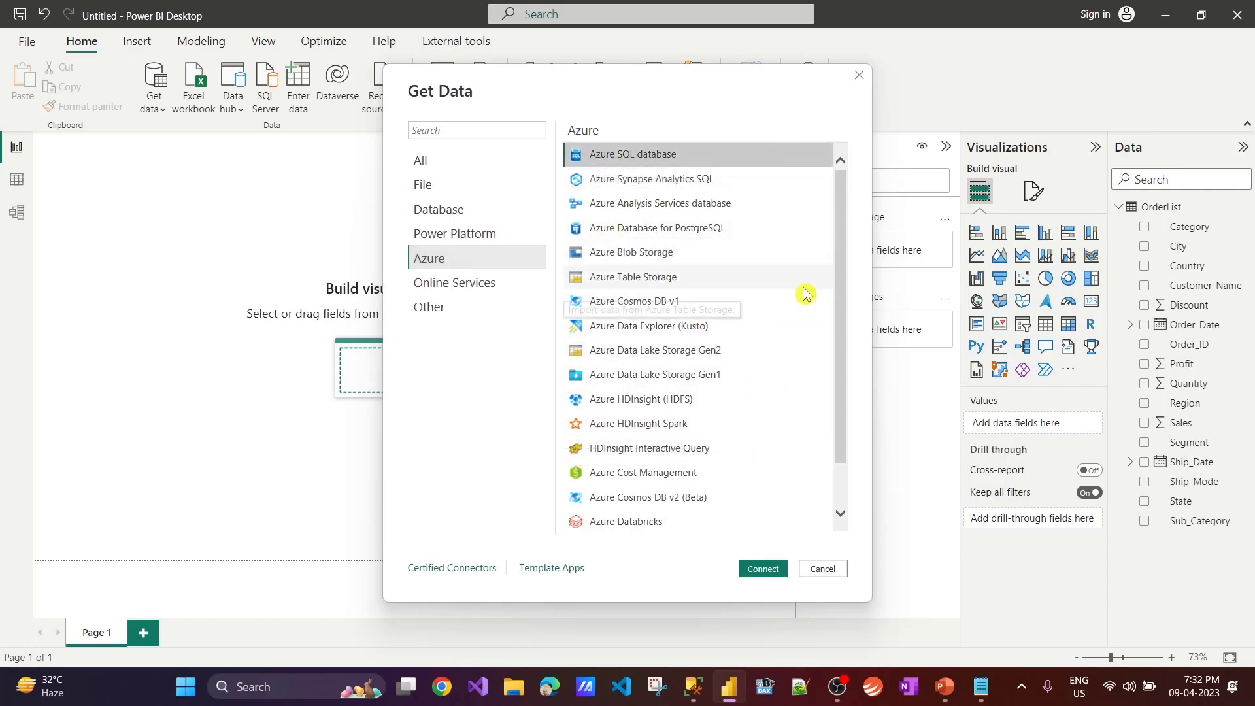
pyautogui.click(782, 574)
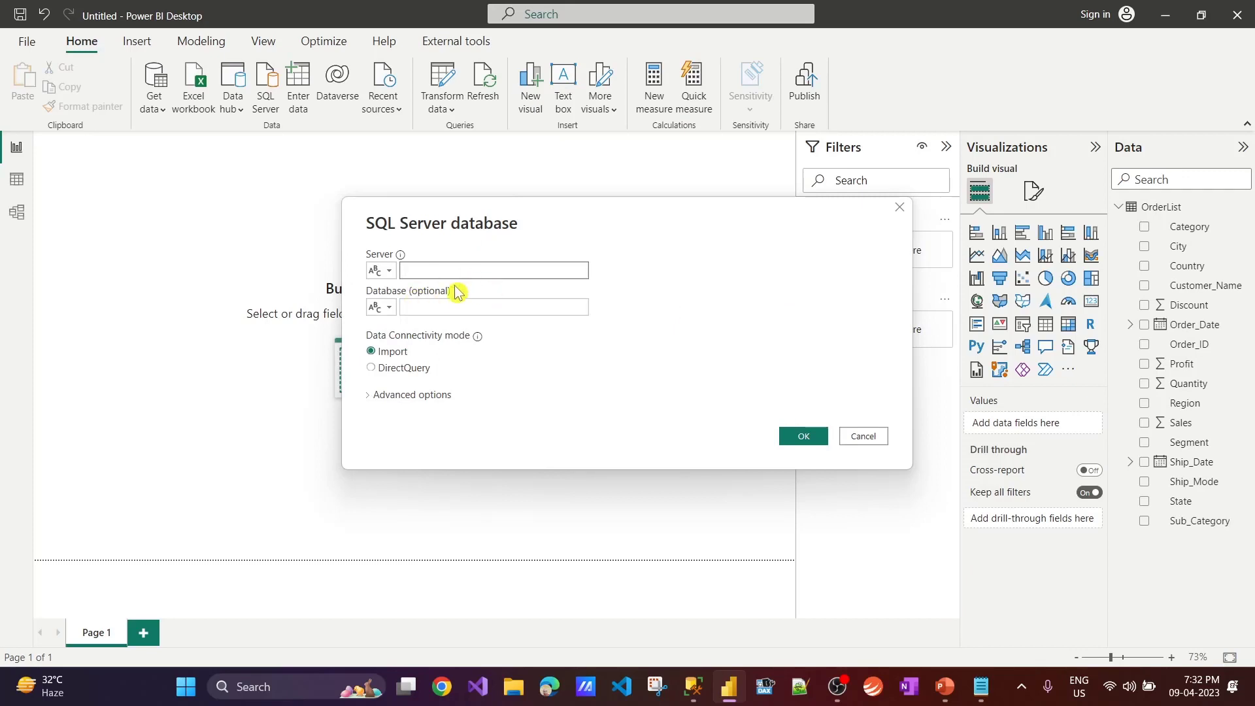
pyautogui.click(866, 440)
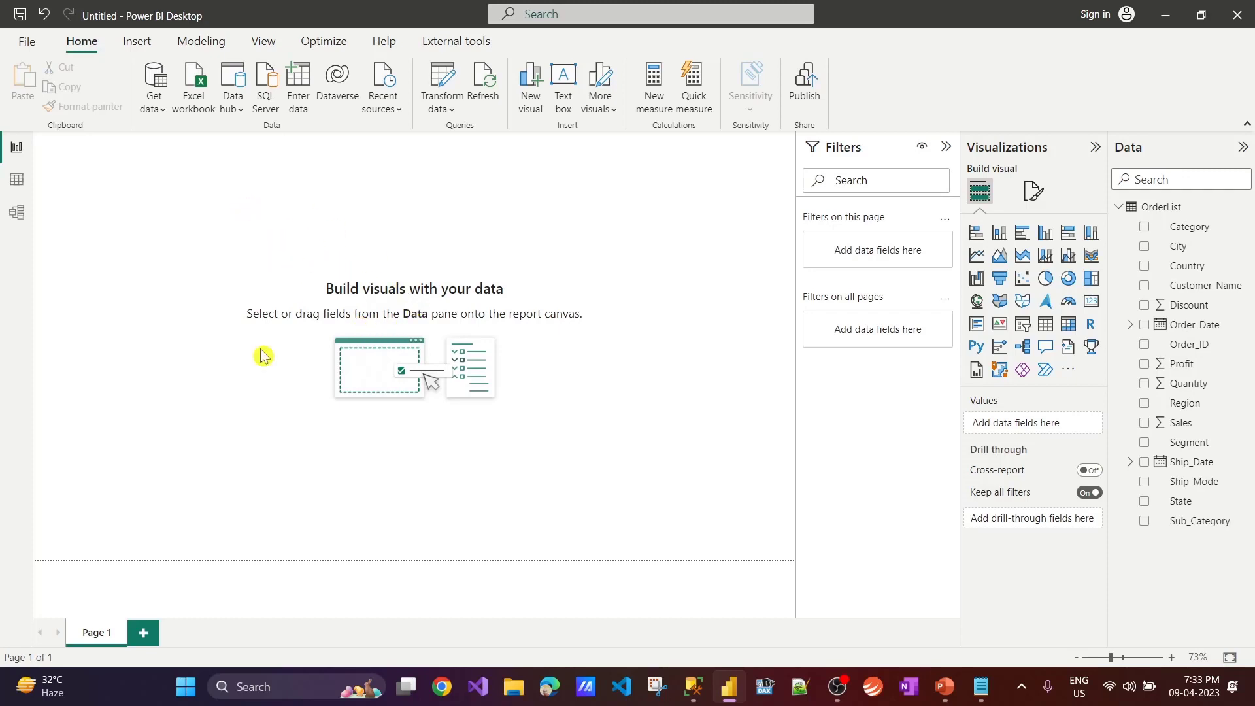
# View the OrderList table's data rows and return to the report page.
pyautogui.click(17, 181)
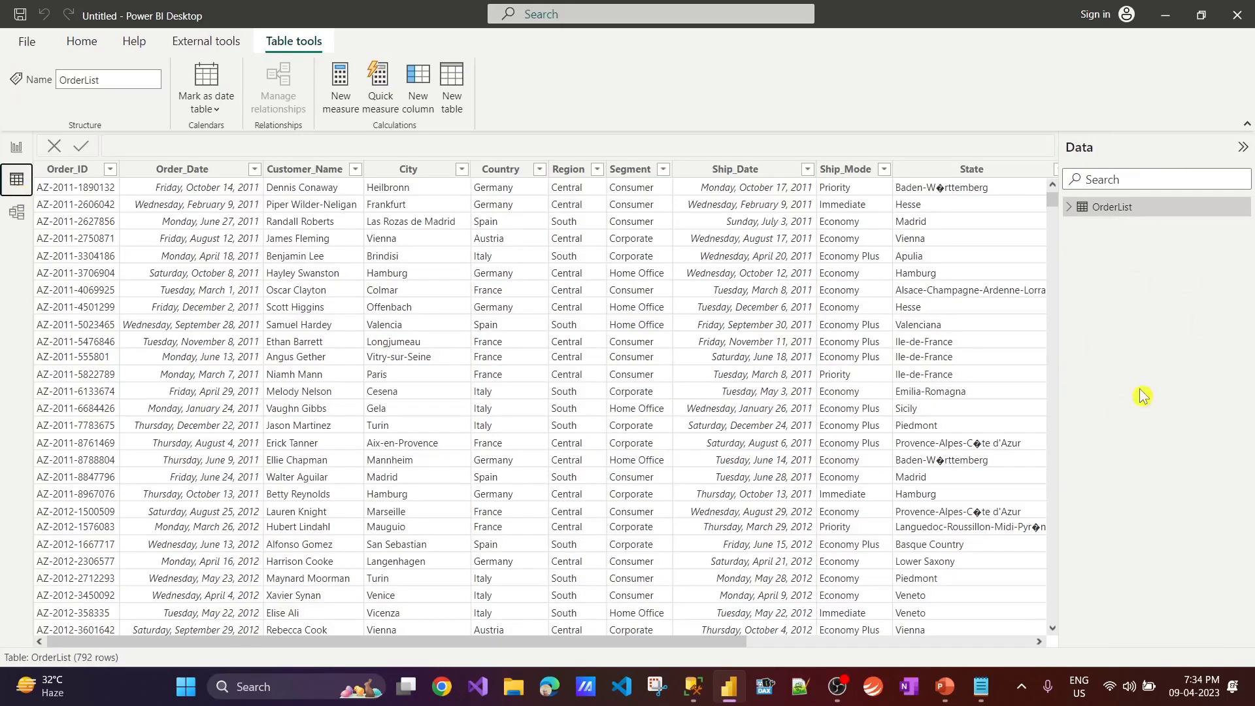
pyautogui.click(10, 152)
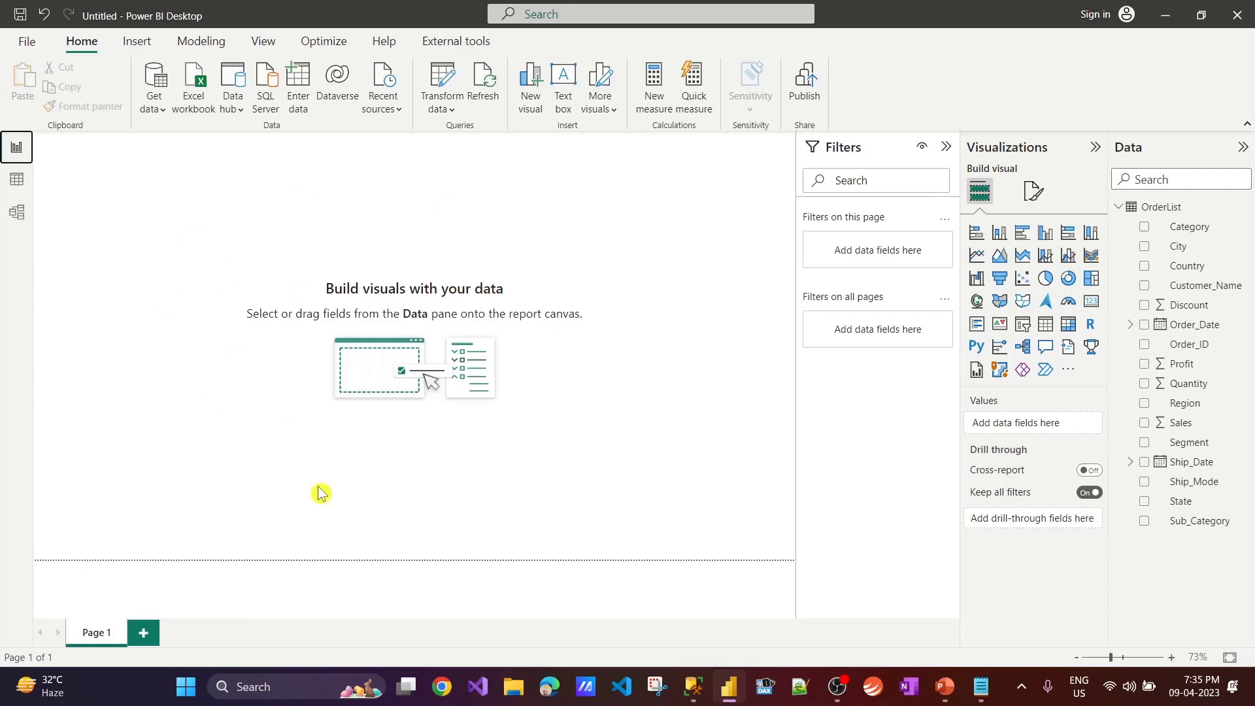
# Switch to SQL Server Management Studio, open a new query and run "use DataLab" to make that database current.
pyautogui.click(693, 686)
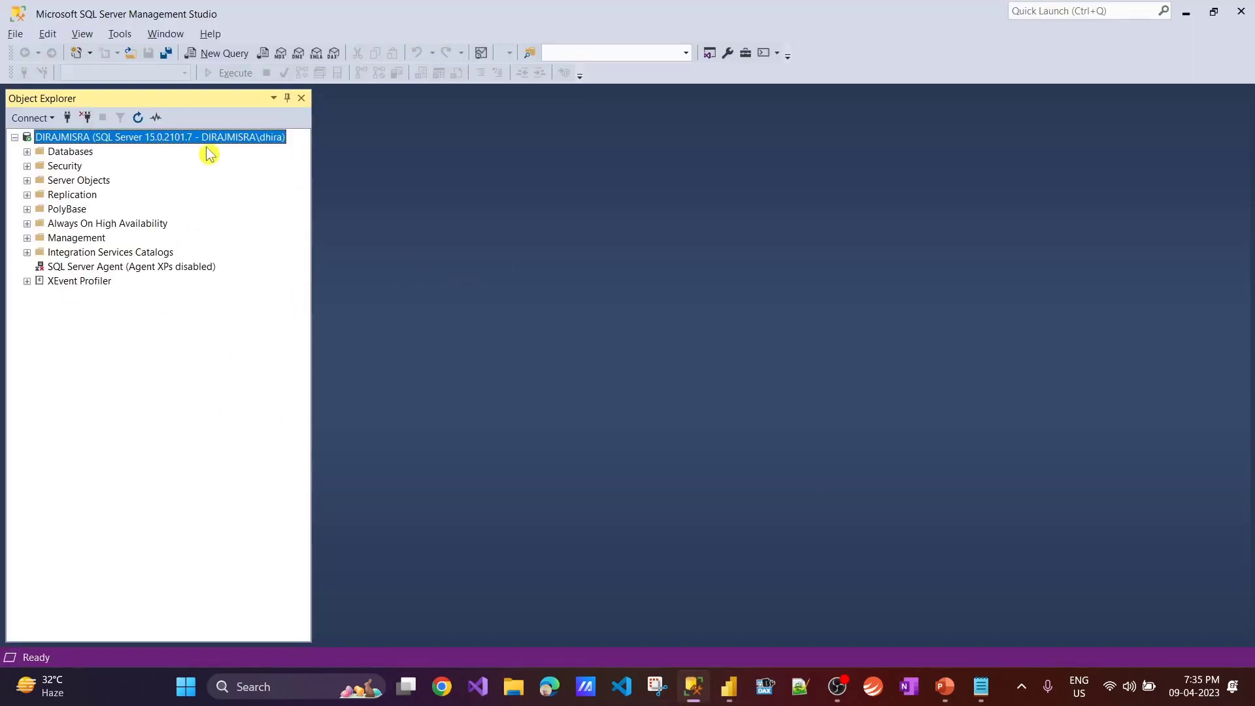
pyautogui.click(222, 59)
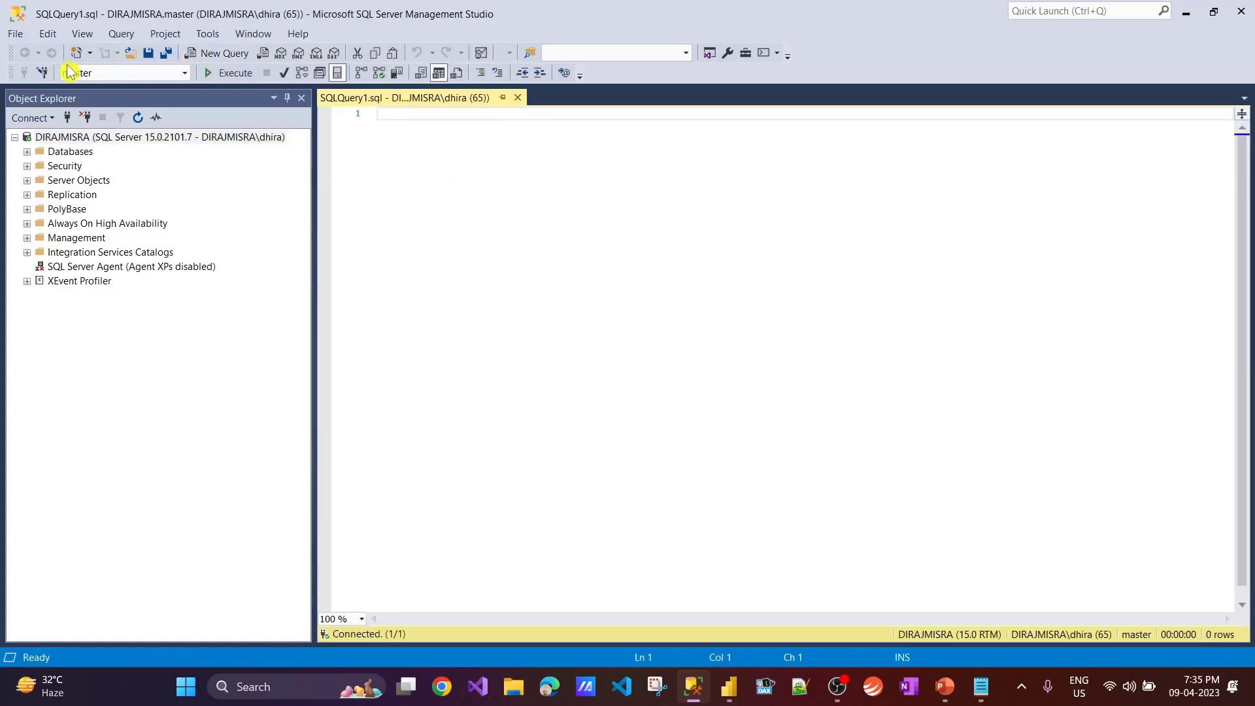
pyautogui.click(184, 73)
pyautogui.click(475, 158)
pyautogui.write('use ')
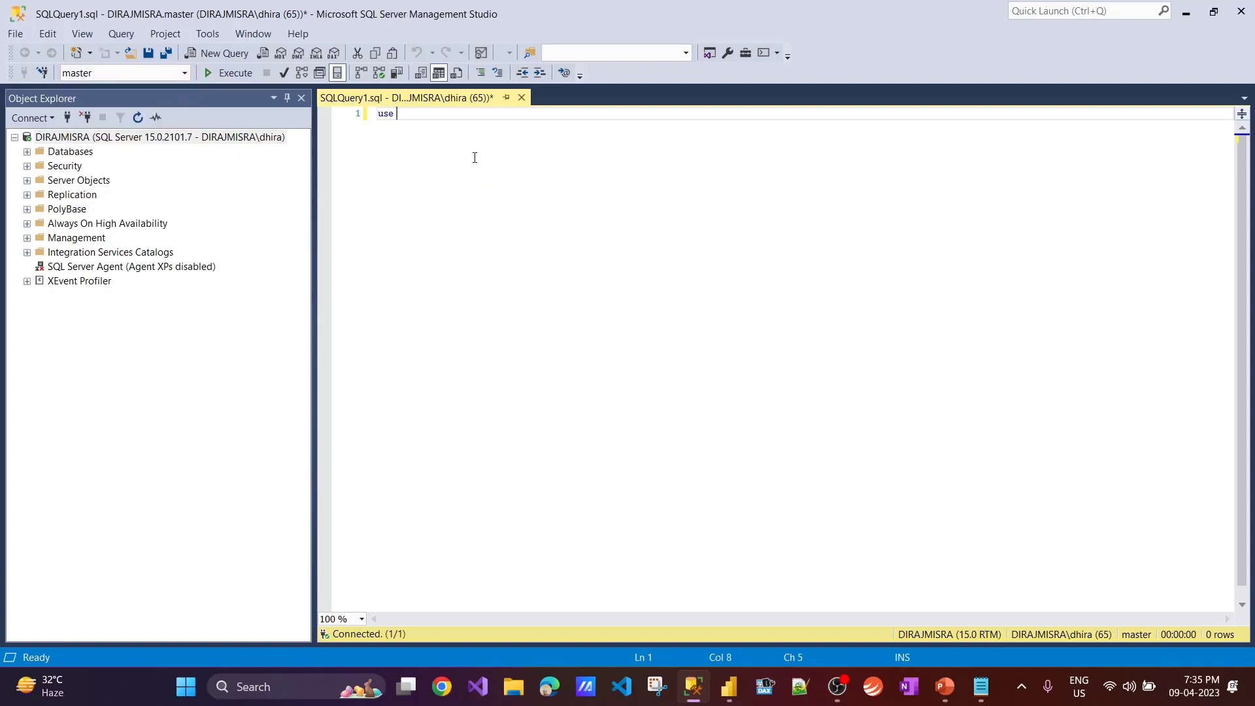
pyautogui.write('datalab')
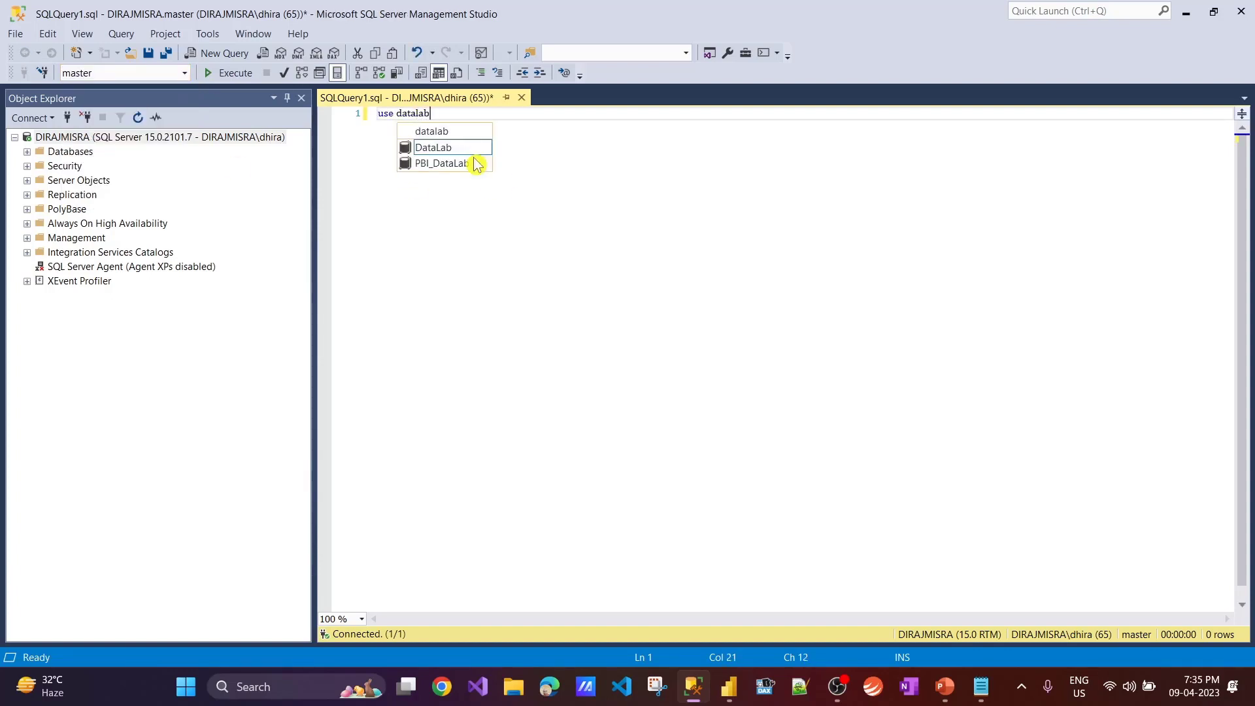
pyautogui.press('Tab')
pyautogui.hotkey('ctrl', 'a')
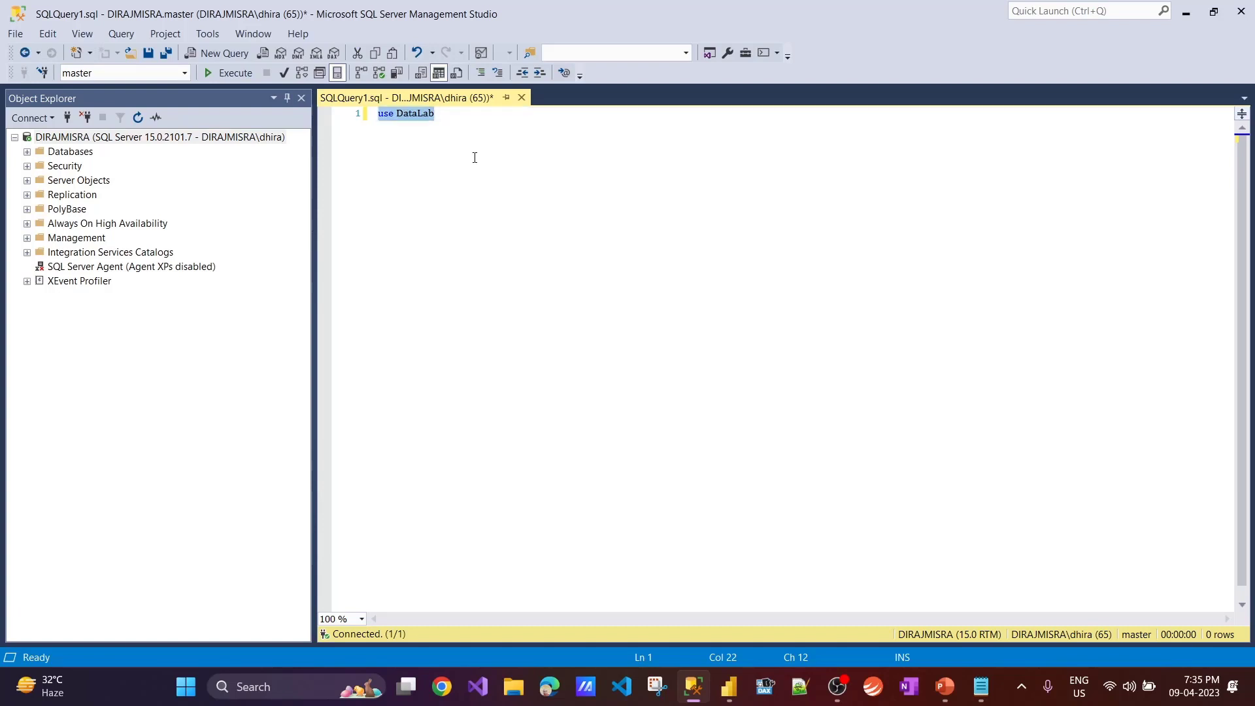
pyautogui.press('F5')
pyautogui.click(445, 120)
# Add the query "Select * from sys.tables" below the use statement and run it to list the database's tables.
pyautogui.press('Return')
pyautogui.press('Return')
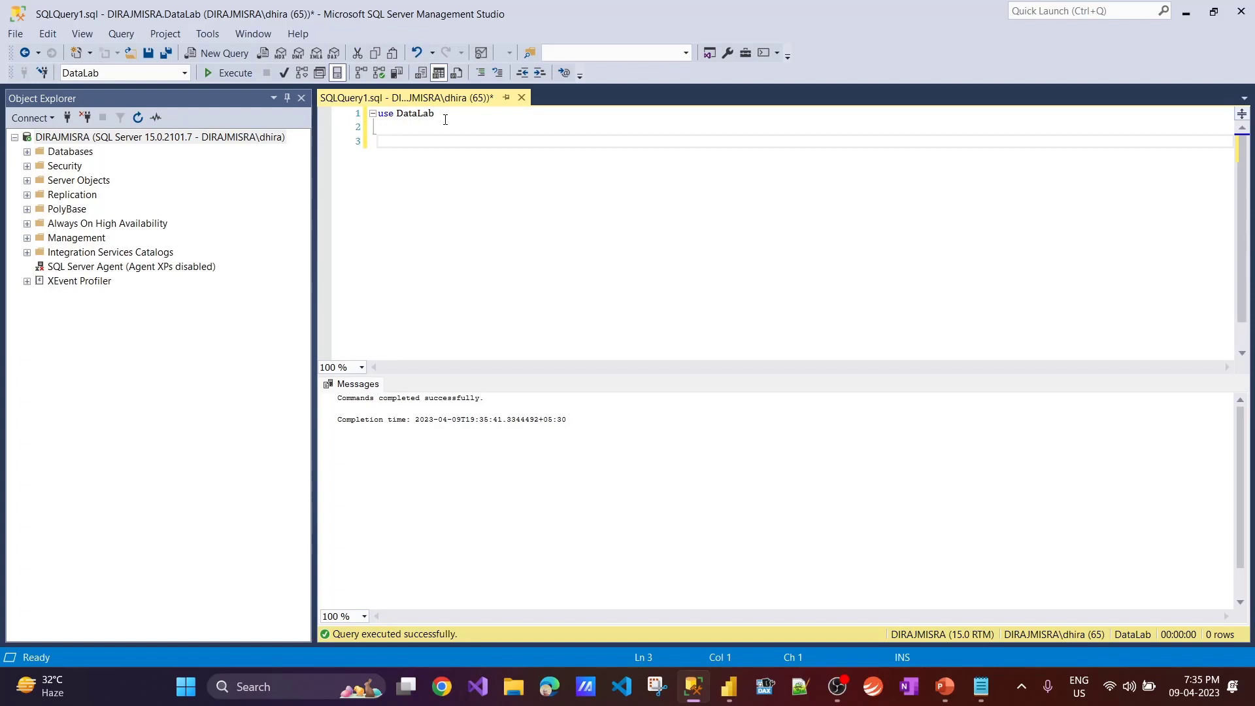
pyautogui.write('Select * form ')
pyautogui.write('sys.tables')
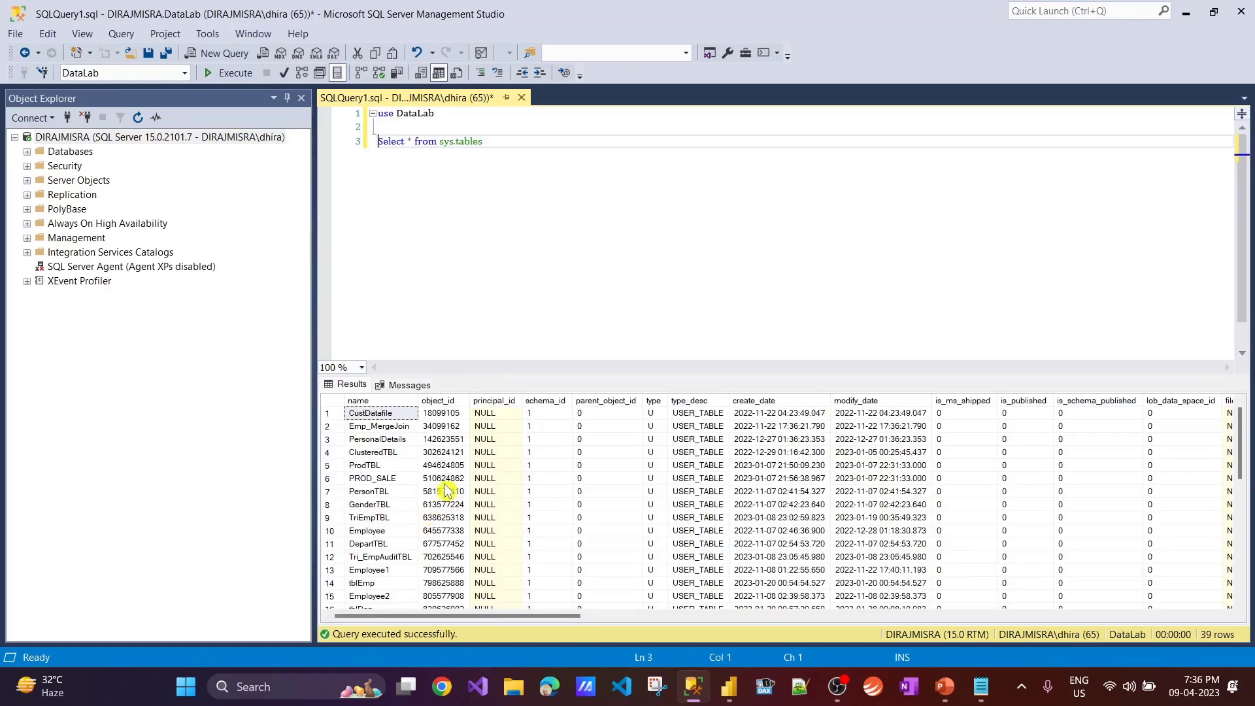
# Write "Select * From OrderList" below the sys.tables query and run only that statement.
pyautogui.click(561, 144)
pyautogui.press('Return')
pyautogui.press('Return')
pyautogui.write('Se')
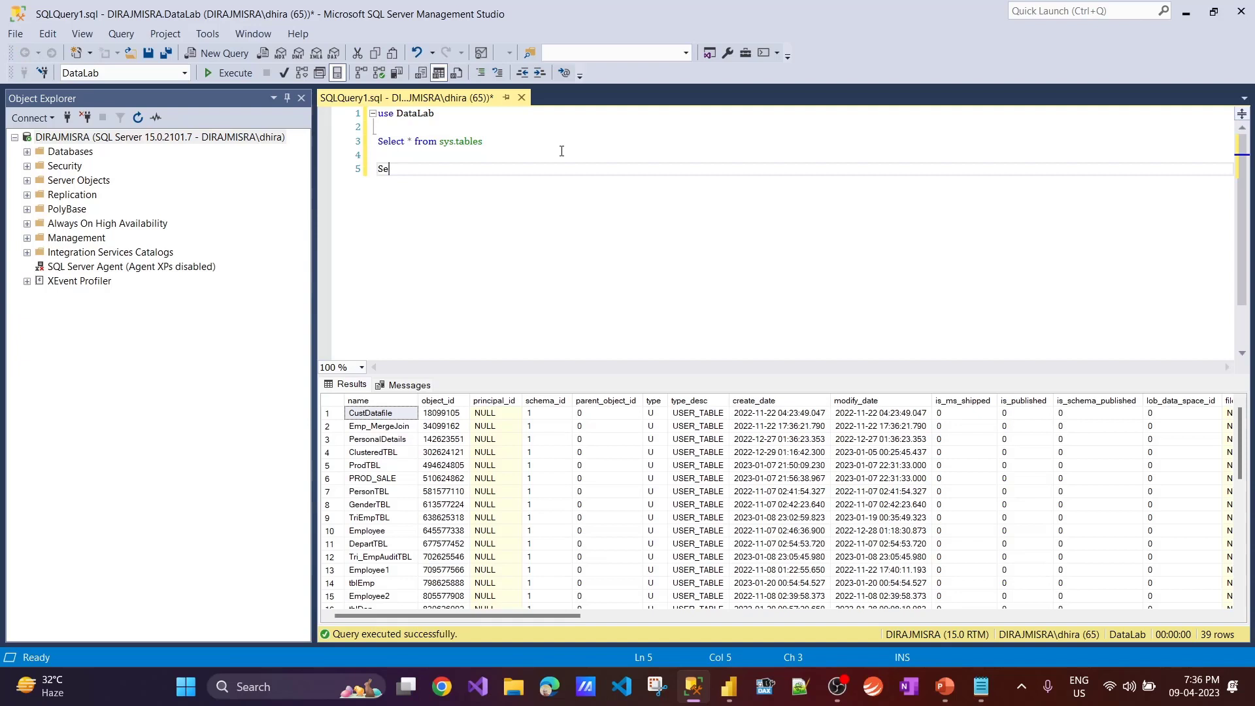
pyautogui.write('lect * From Order')
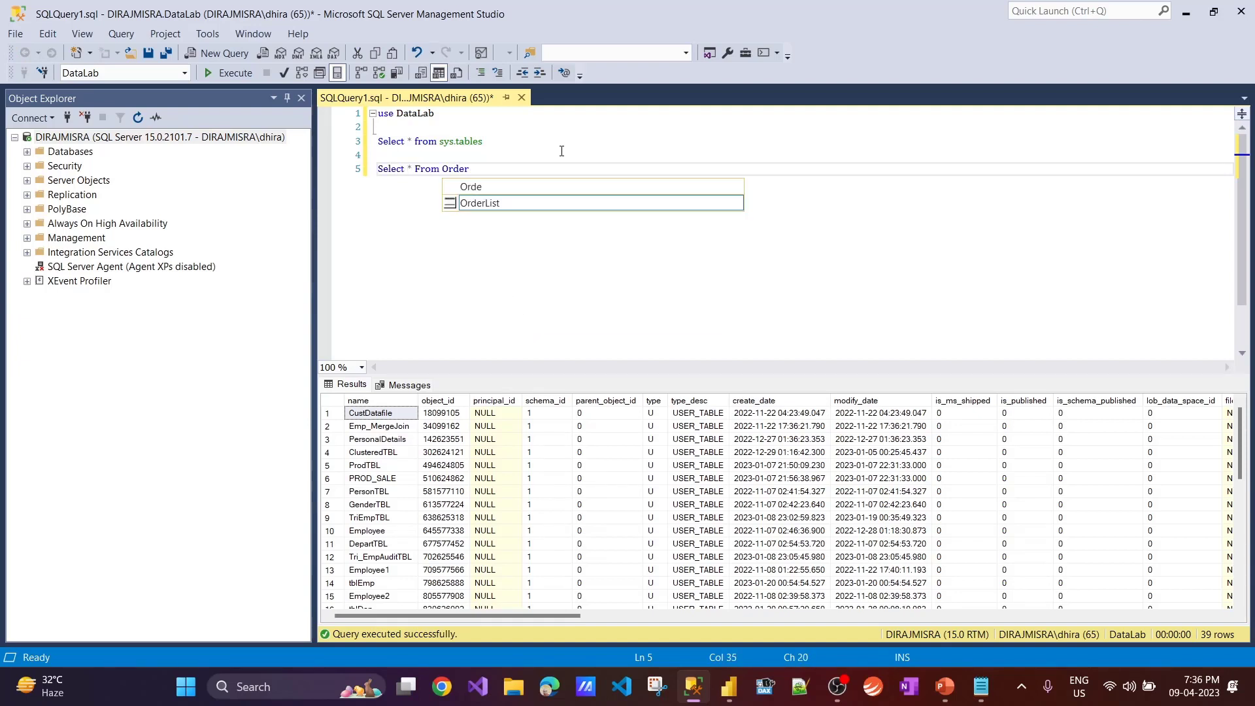
pyautogui.press('Tab')
pyautogui.hotkey('shift', 'Home')
pyautogui.press('F5')
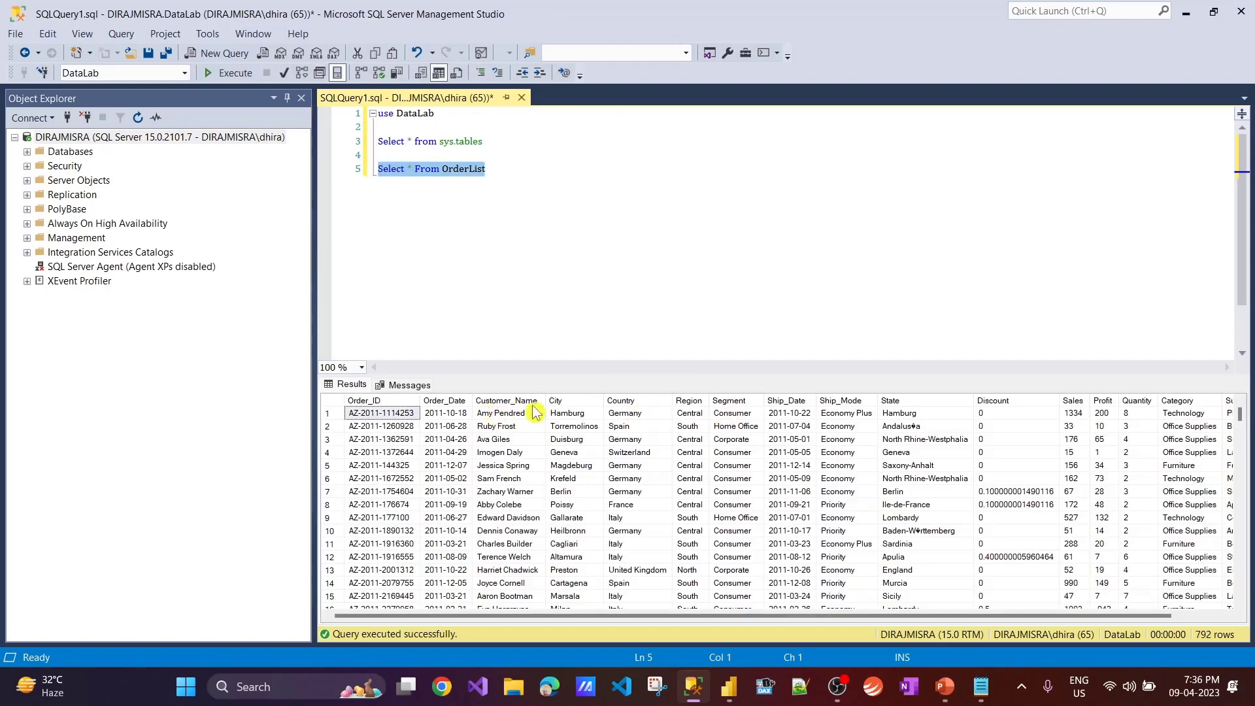
# Duplicate the "Select * From OrderList" statement on line 7 of the query.
pyautogui.click(532, 155)
pyautogui.click(533, 165)
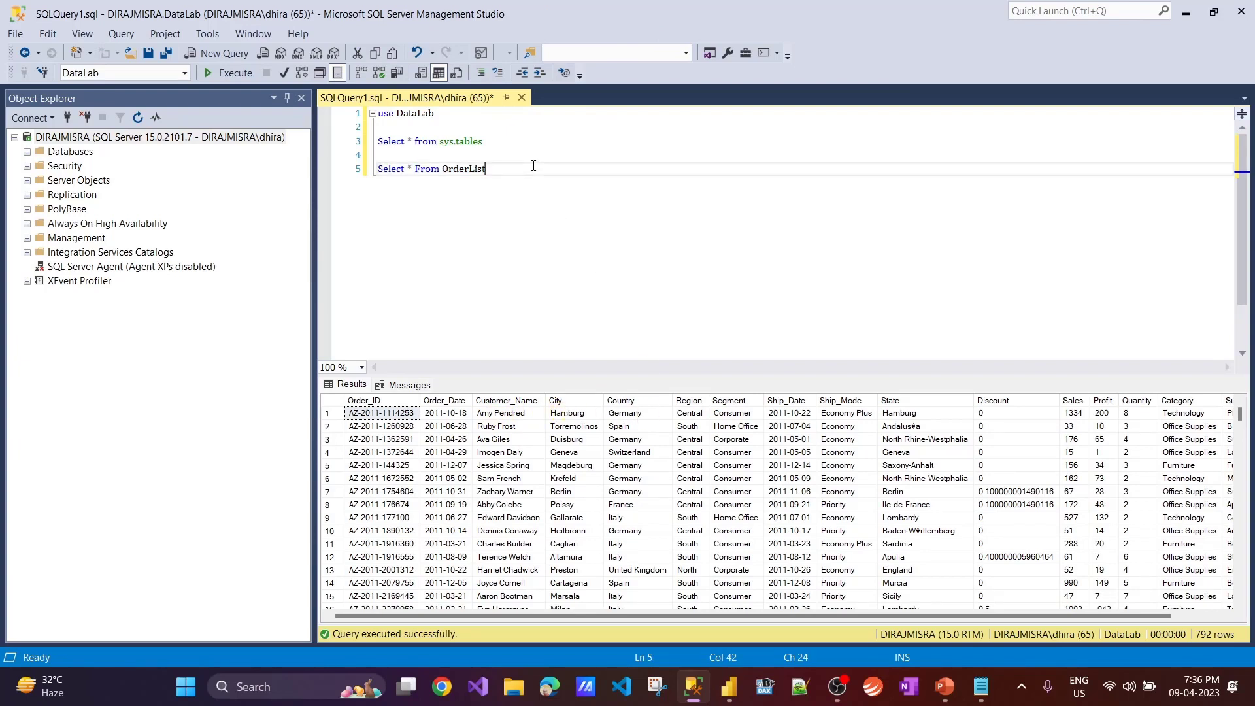
pyautogui.press('Return')
pyautogui.press('Return')
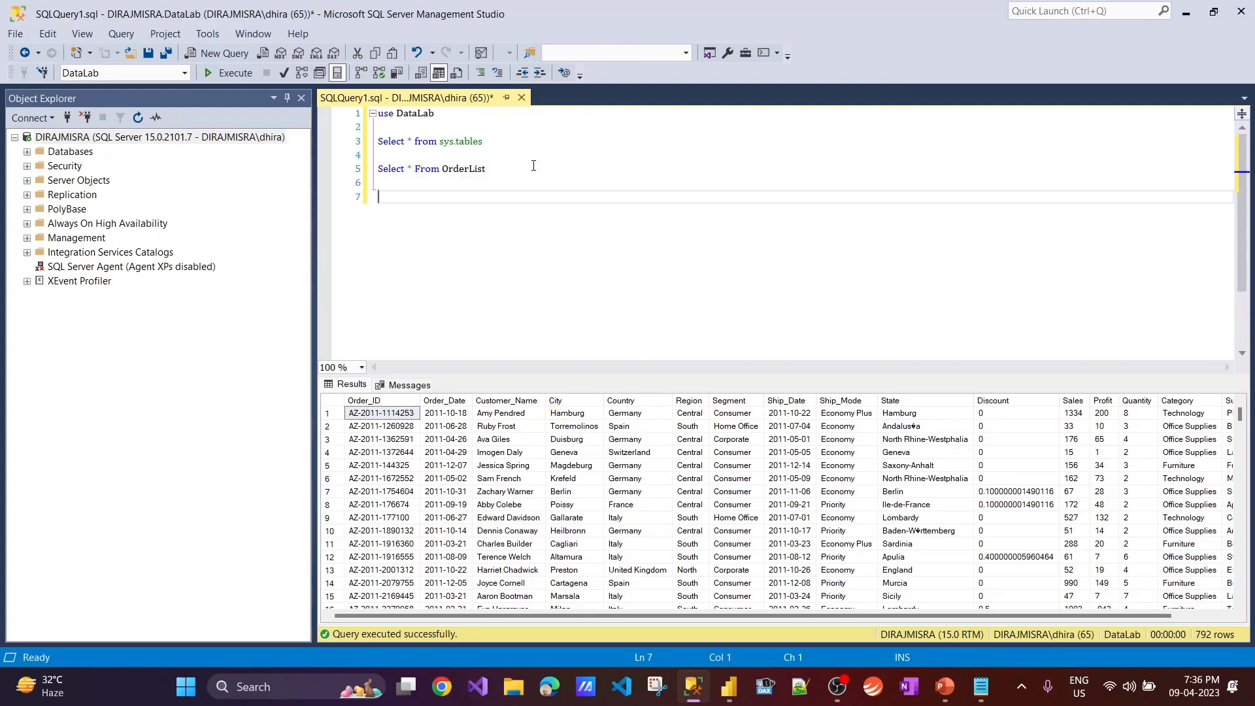
pyautogui.write('Seel')
pyautogui.press('BackSpace')
pyautogui.press('BackSpace')
pyautogui.press('Up')
pyautogui.press('Up')
pyautogui.press('Home')
pyautogui.hotkey('shift', 'Down')
pyautogui.hotkey('ctrl', 'c')
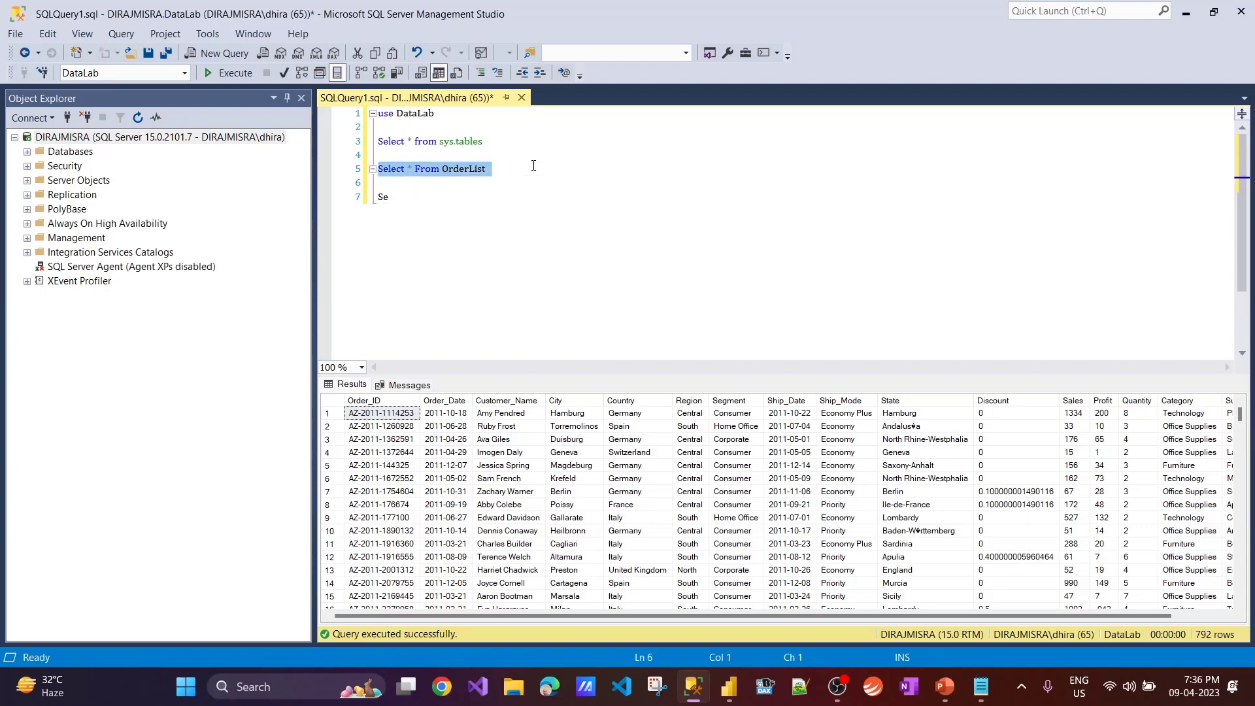
pyautogui.press('Down')
pyautogui.press('Delete')
pyautogui.press('Delete')
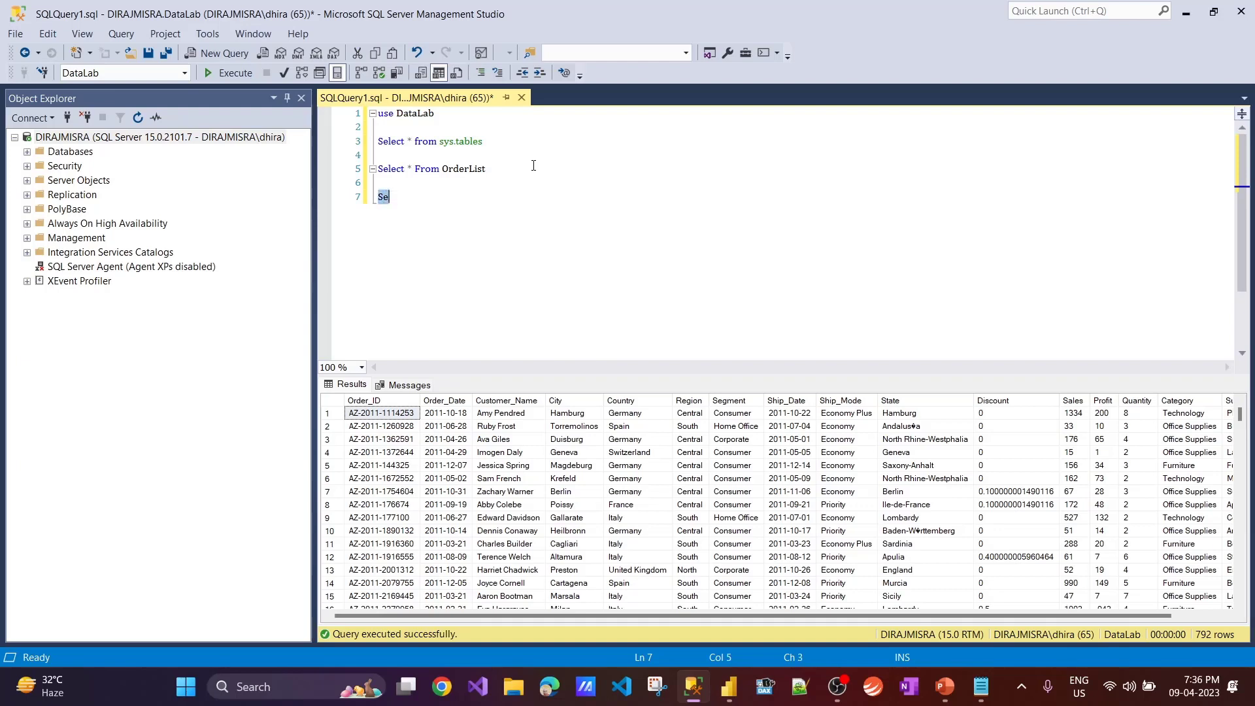
pyautogui.hotkey('ctrl', 'v')
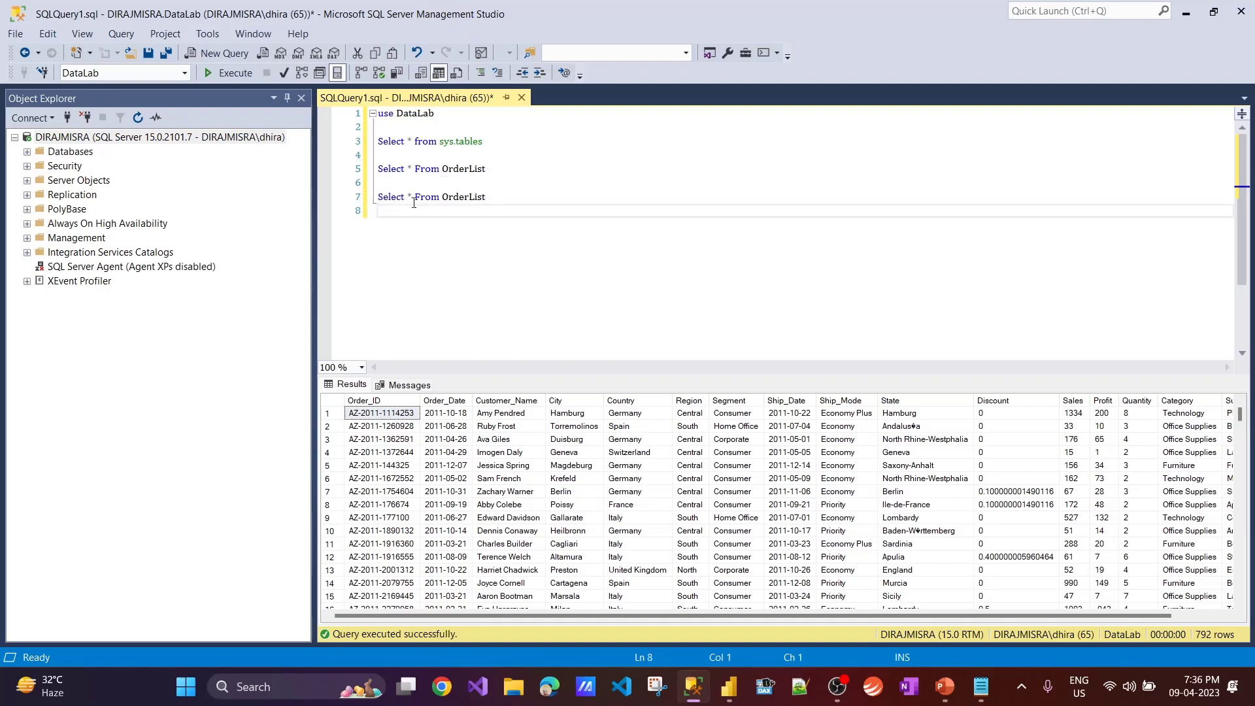
# Replace the asterisk in the copied statement with Customer_Name, City, Country, Sales and run that statement.
pyautogui.click(408, 198)
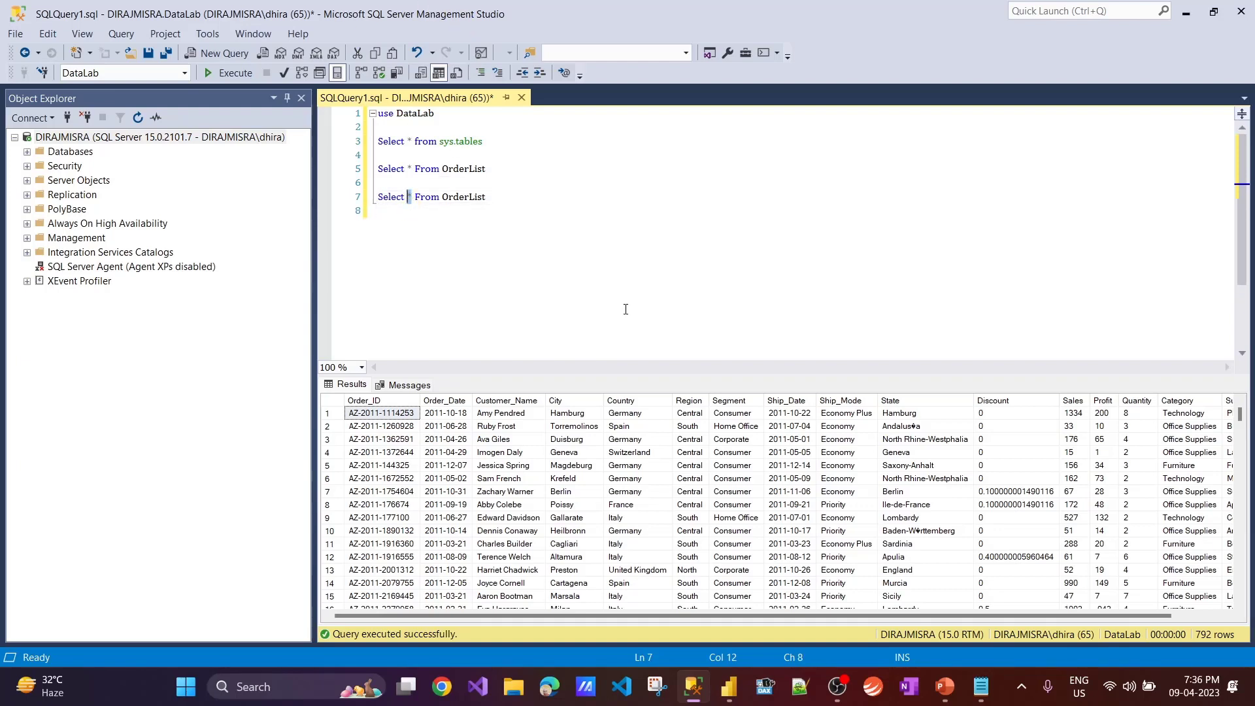
pyautogui.press('Delete')
pyautogui.write('Custo')
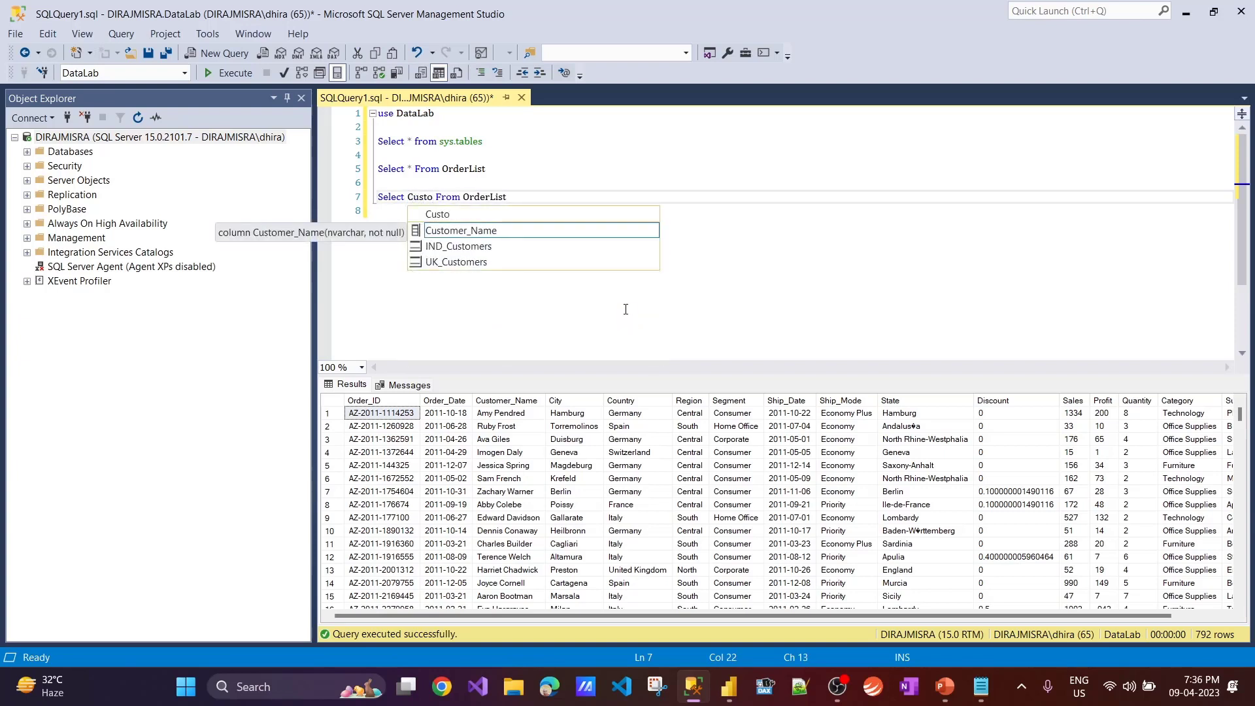
pyautogui.write('mer_Name')
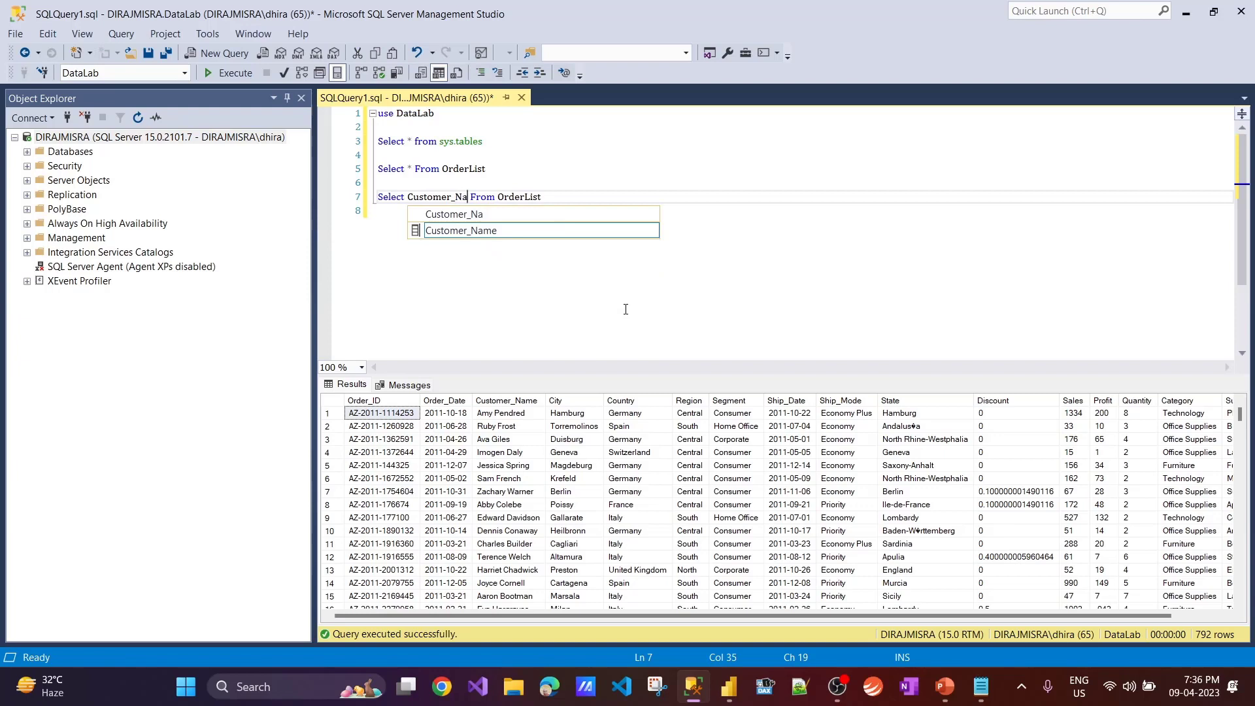
pyautogui.write(', City')
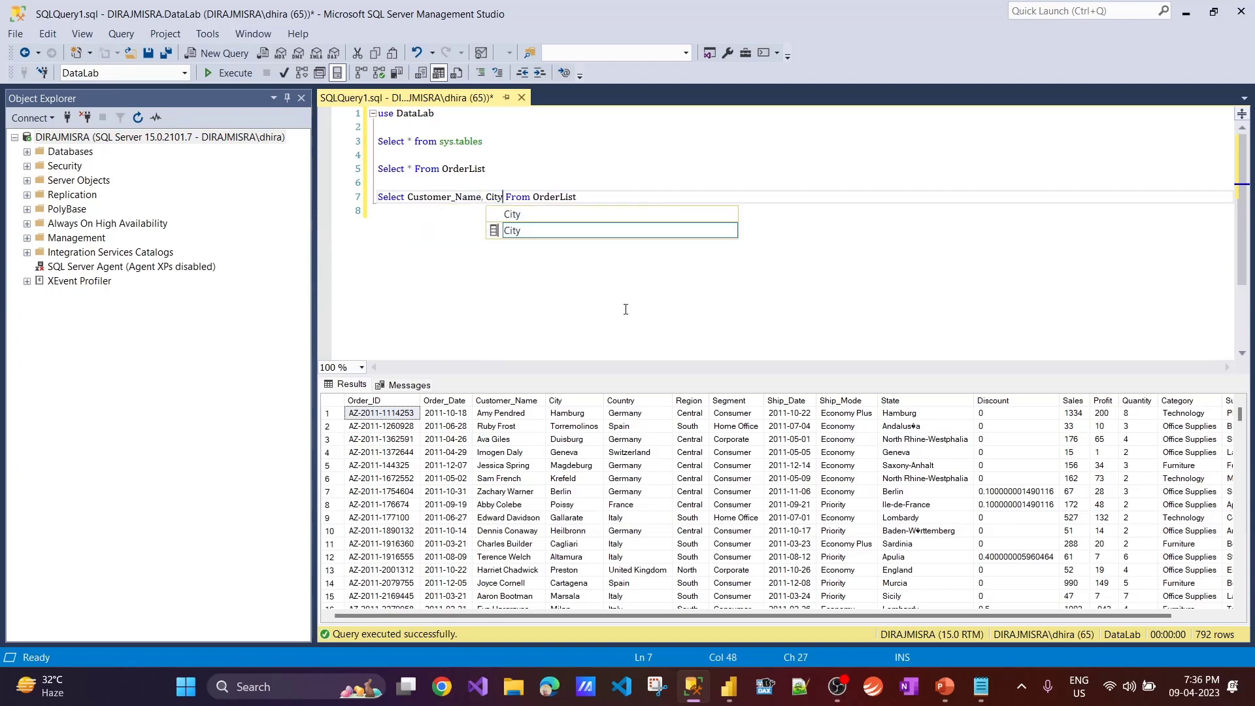
pyautogui.write(', C')
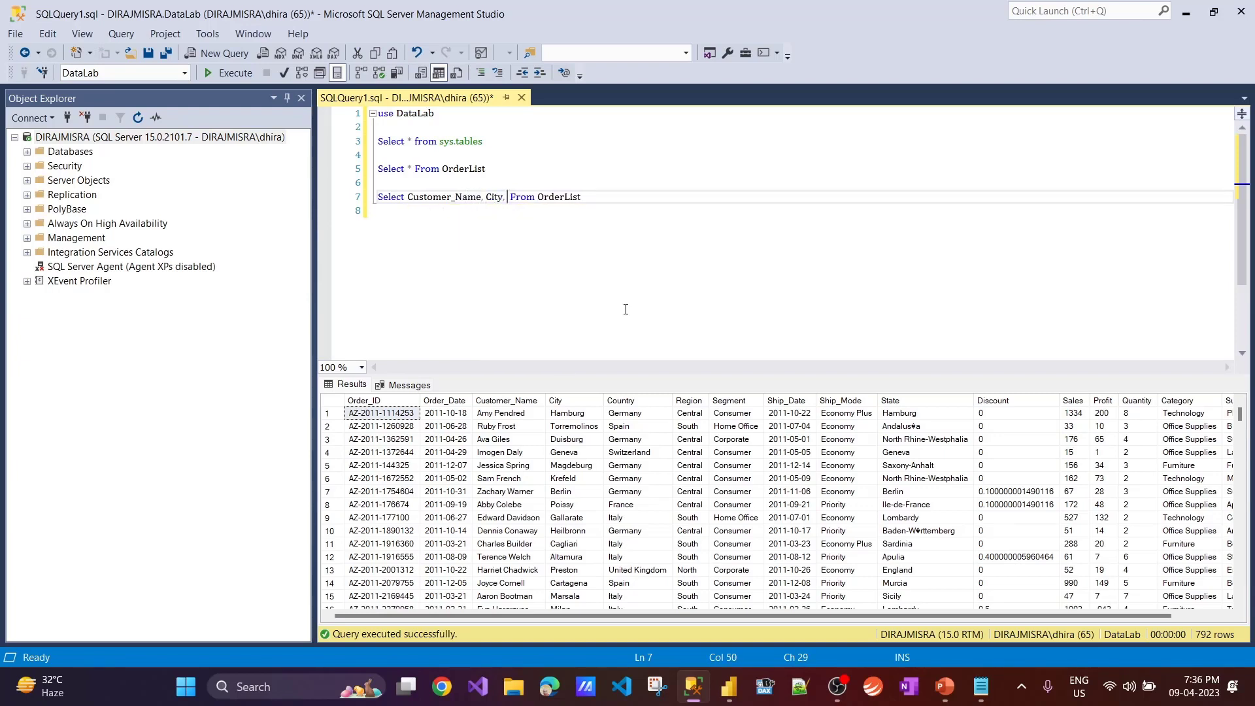
pyautogui.write('ountry, ')
pyautogui.write('Sales')
pyautogui.hotkey('shift', 'Home')
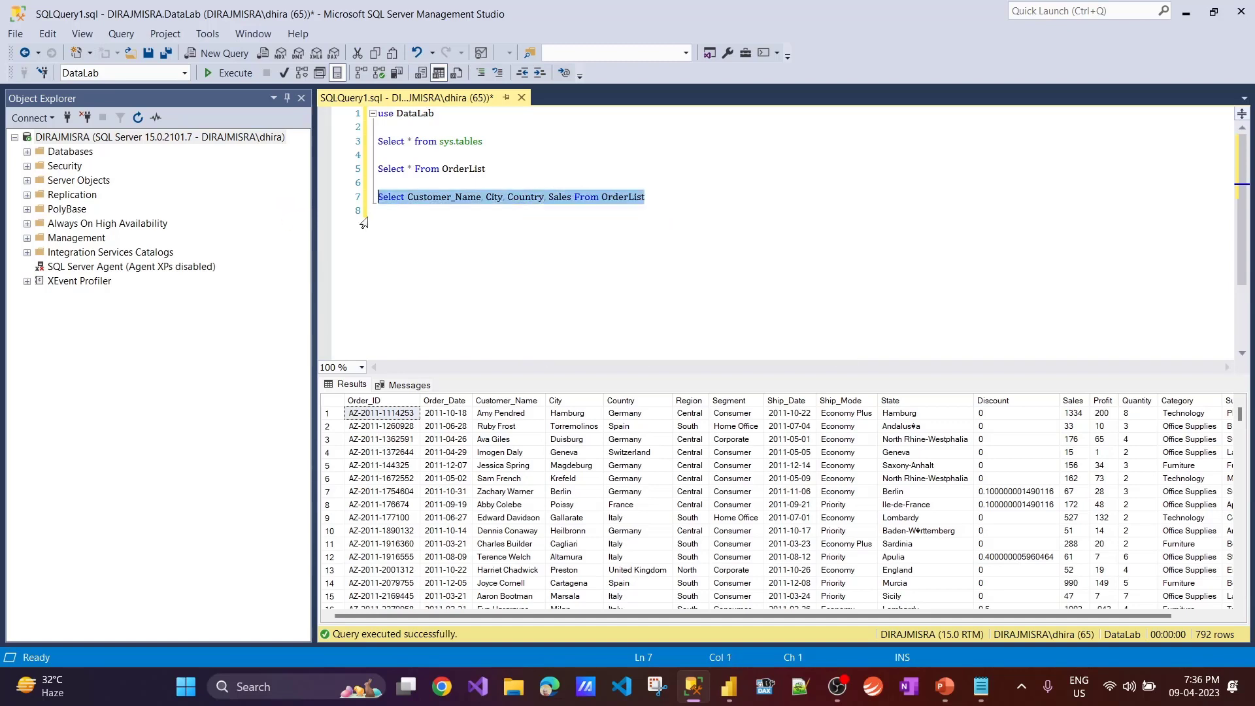
pyautogui.press('F5')
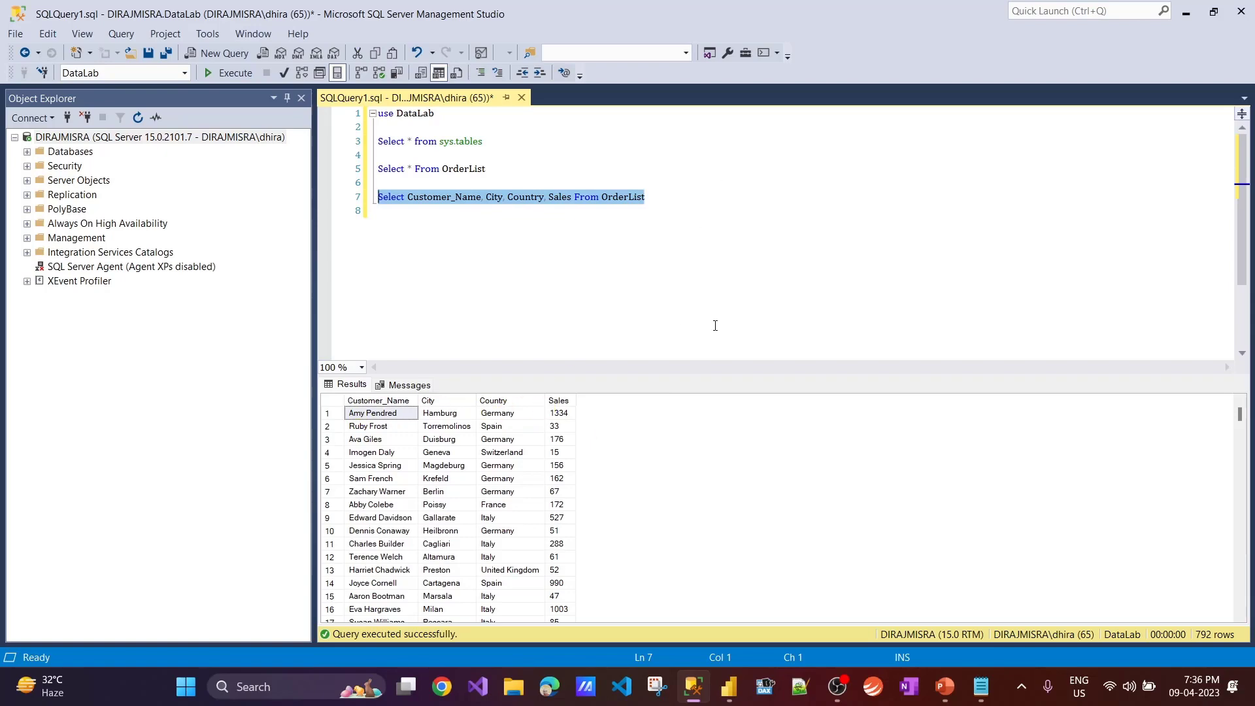
# Switch to Power BI Desktop and connect to the Datalab SQL Server database in DirectQuery mode, entering the local server name.
pyautogui.hotkey('alt', 'Tab')
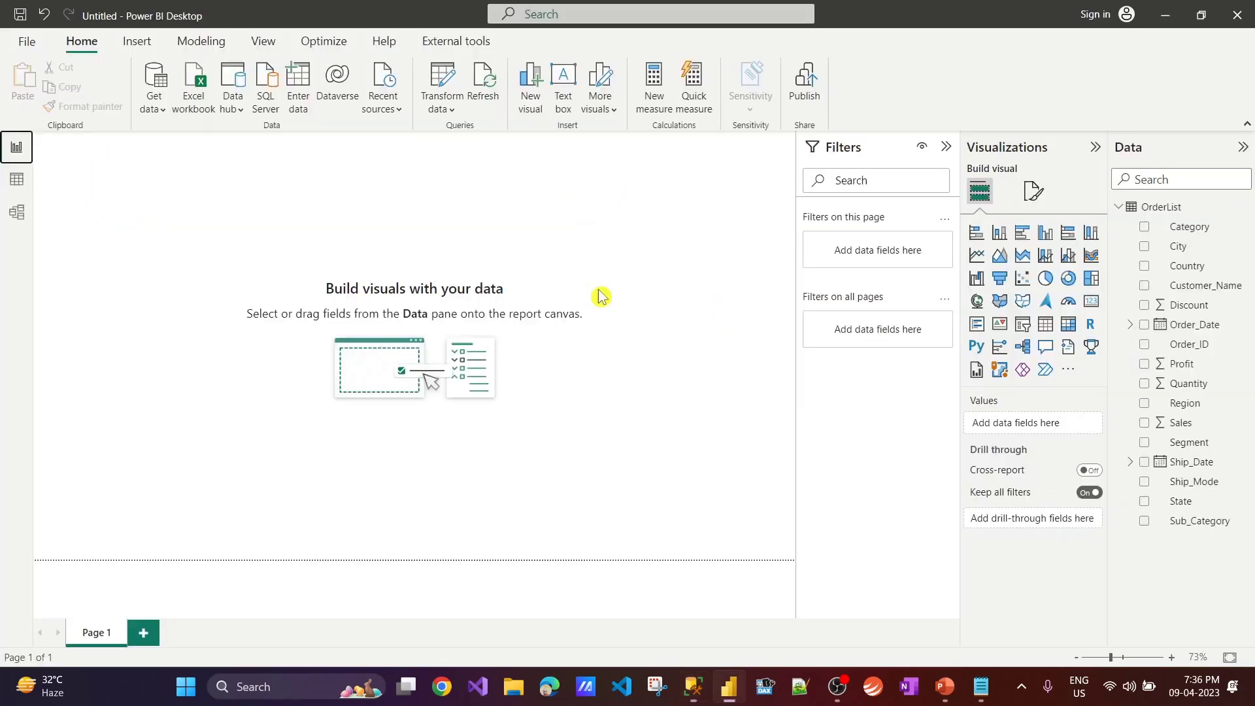
pyautogui.click(154, 107)
pyautogui.click(197, 268)
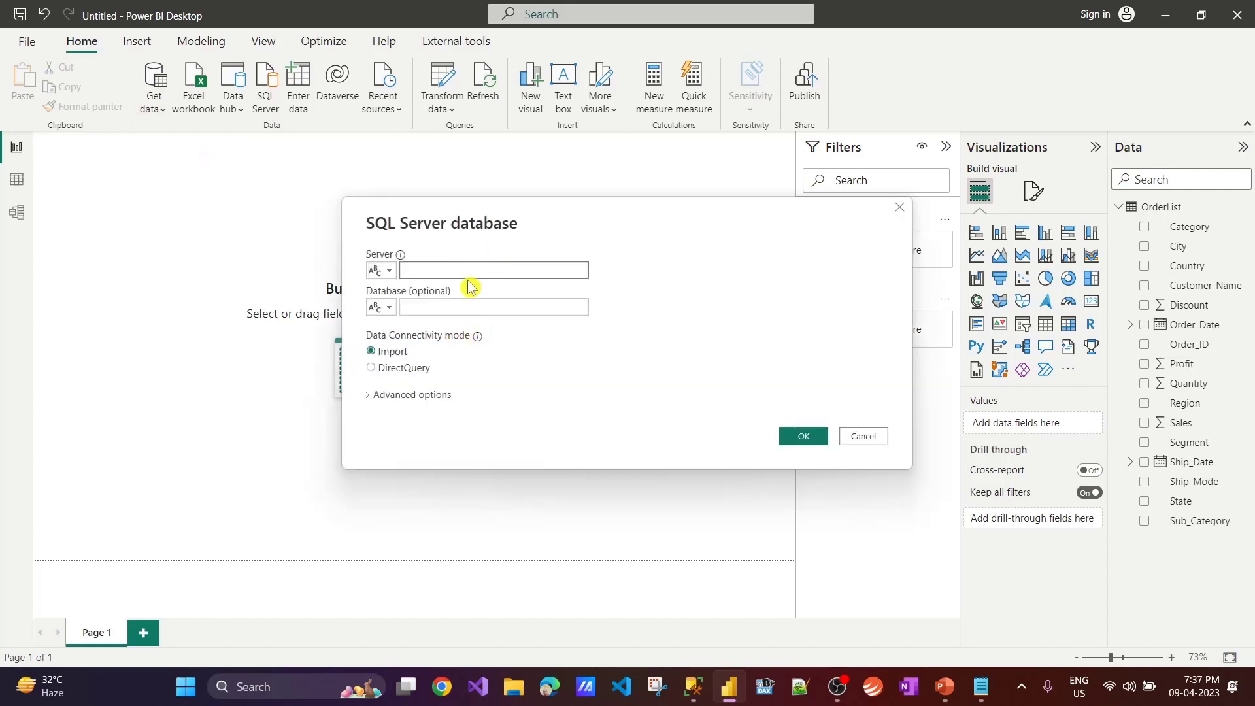
pyautogui.click(372, 367)
pyautogui.click(457, 273)
pyautogui.write('Dirajmisra')
pyautogui.click(470, 306)
pyautogui.write('D')
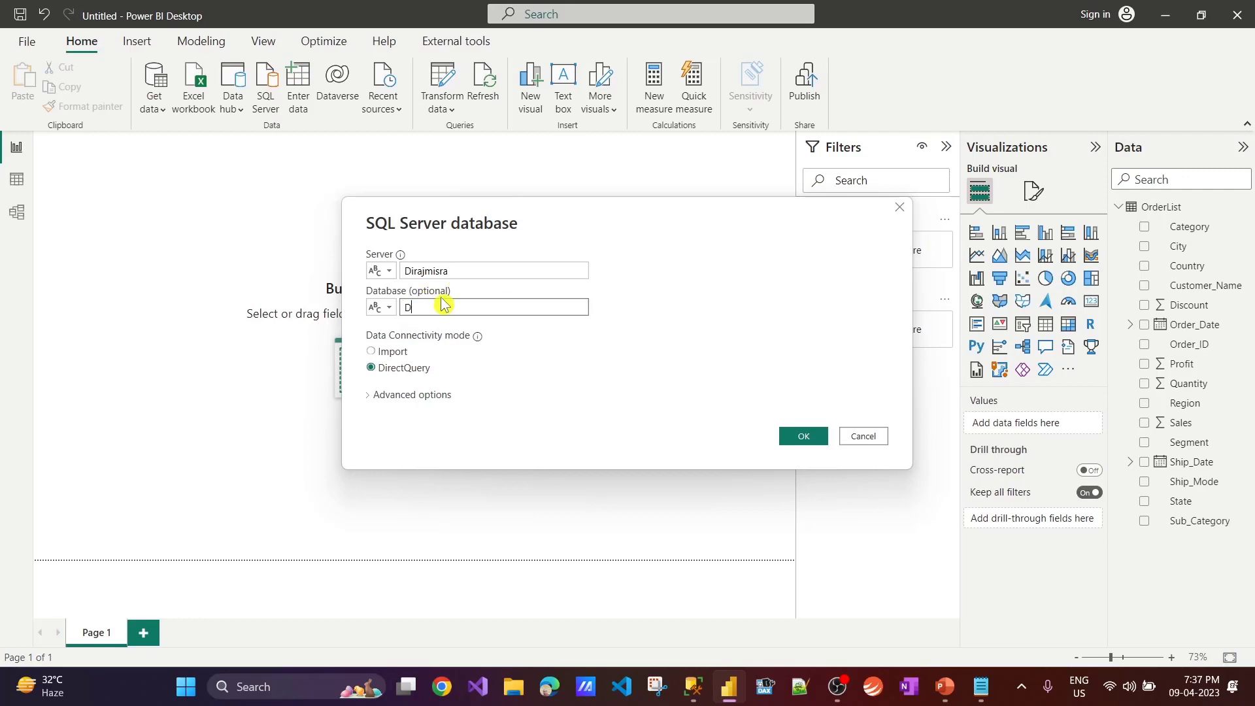
pyautogui.write('atalap')
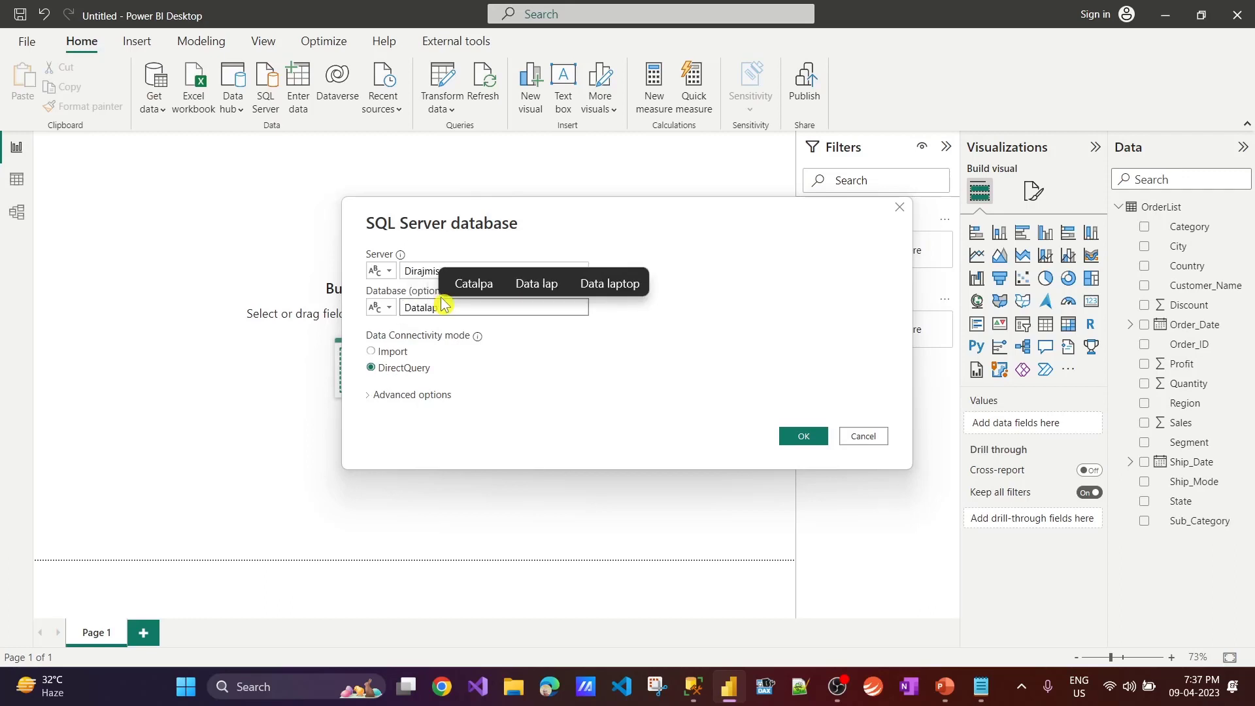
pyautogui.press('BackSpace')
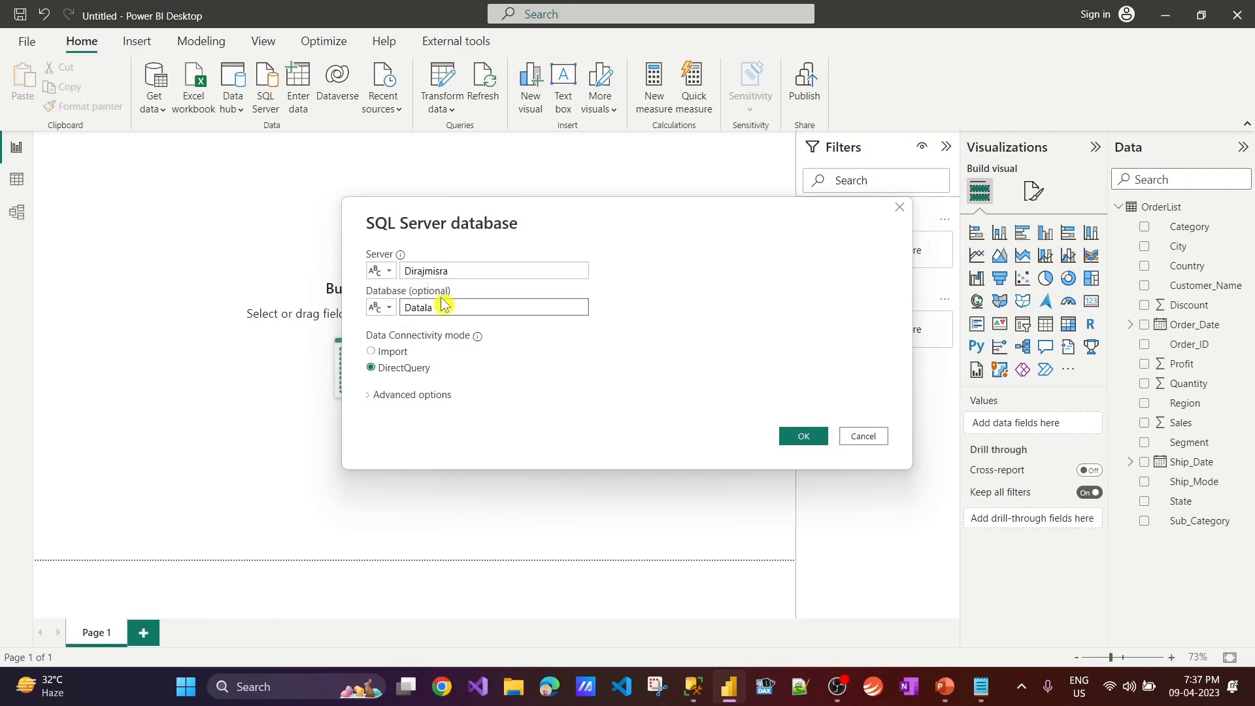
pyautogui.write('b')
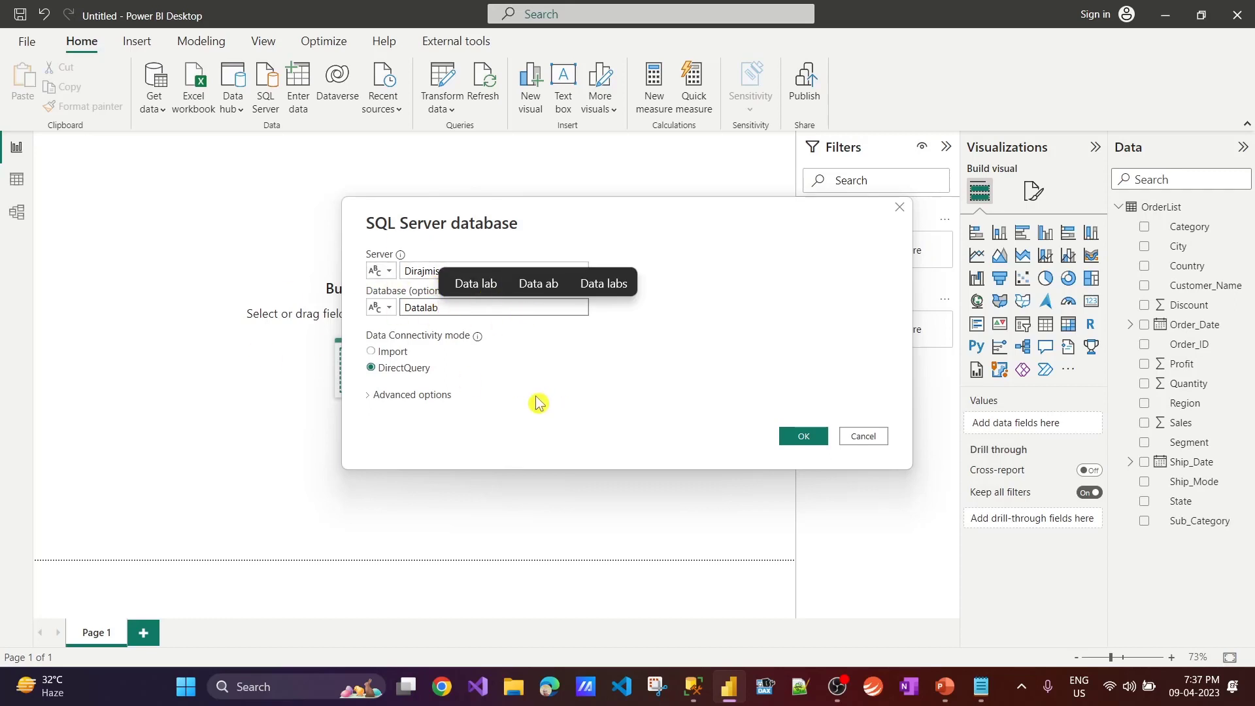
pyautogui.click(803, 437)
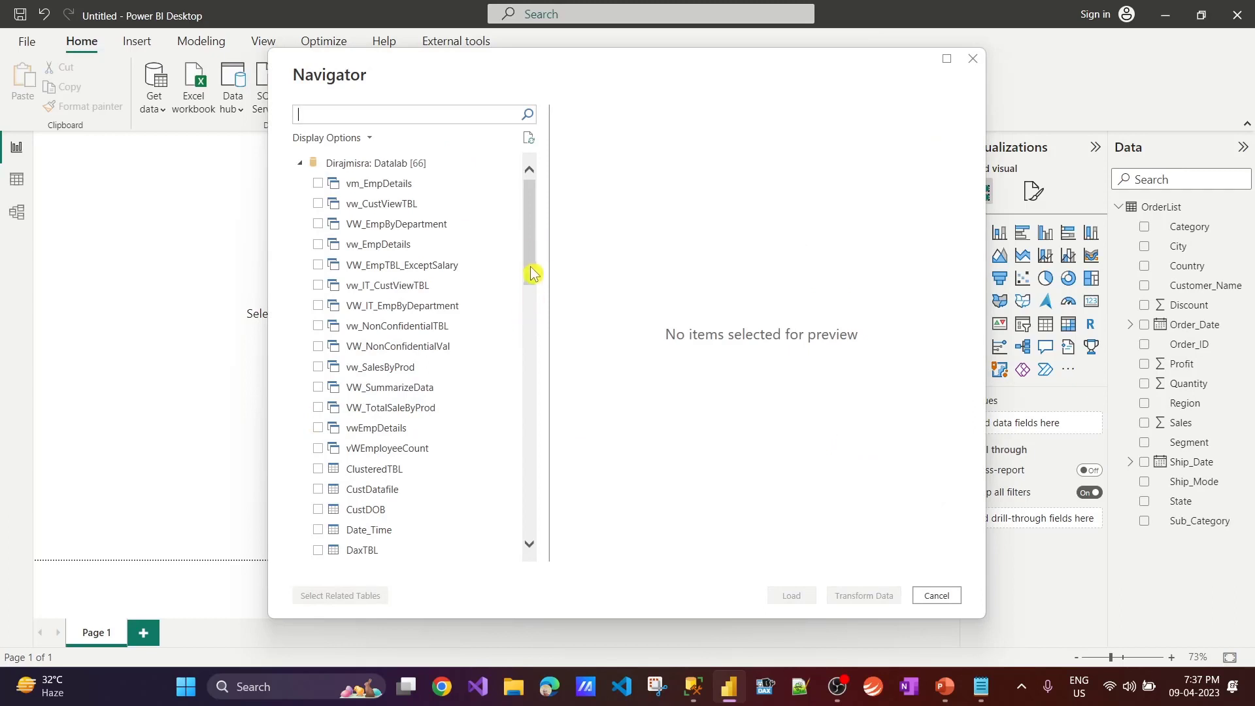
# Choose only the OrderList table from the Datalab database and load it, accepting the use of a second data source.
pyautogui.moveTo(527, 271); pyautogui.dragTo(535, 307)
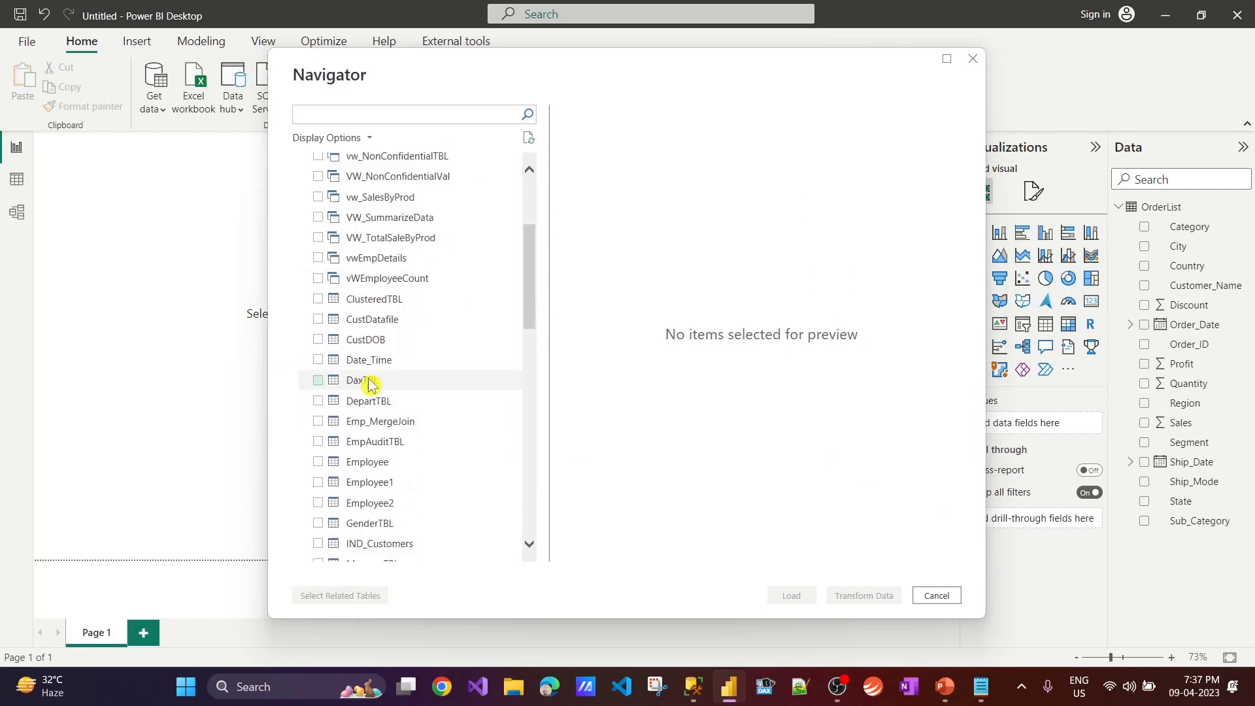
pyautogui.moveTo(532, 269); pyautogui.dragTo(526, 325)
pyautogui.click(317, 298)
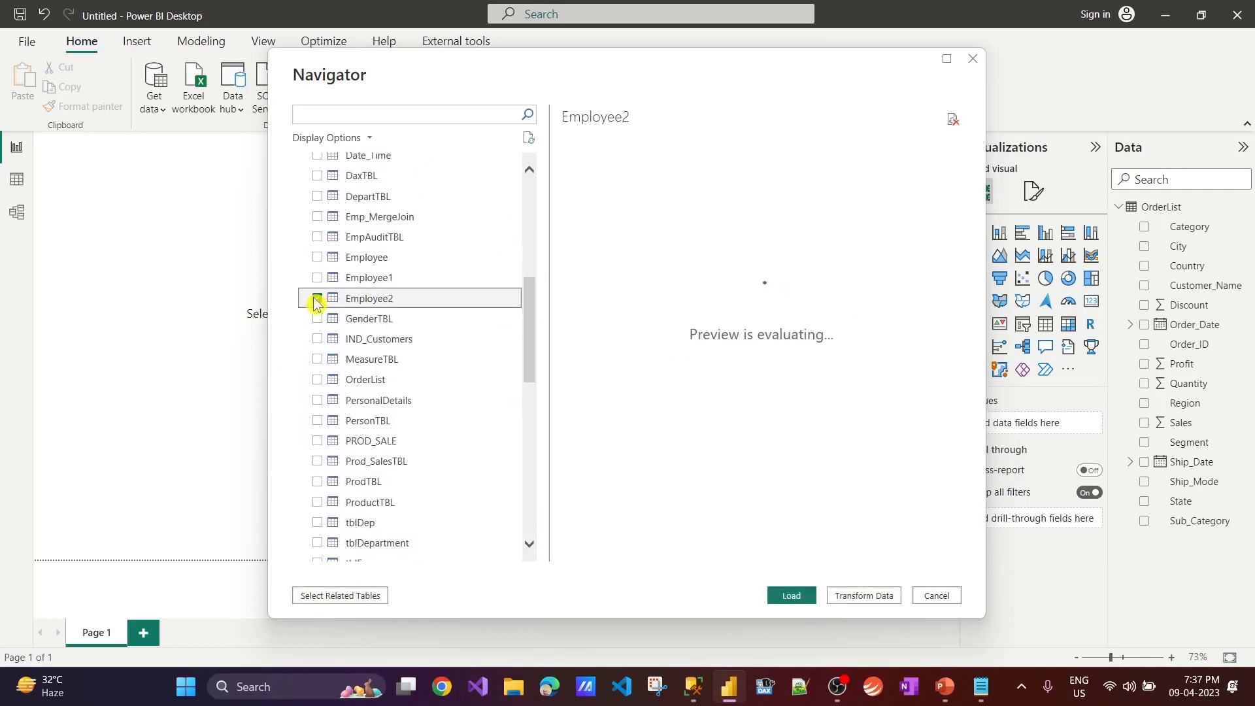
pyautogui.click(522, 320)
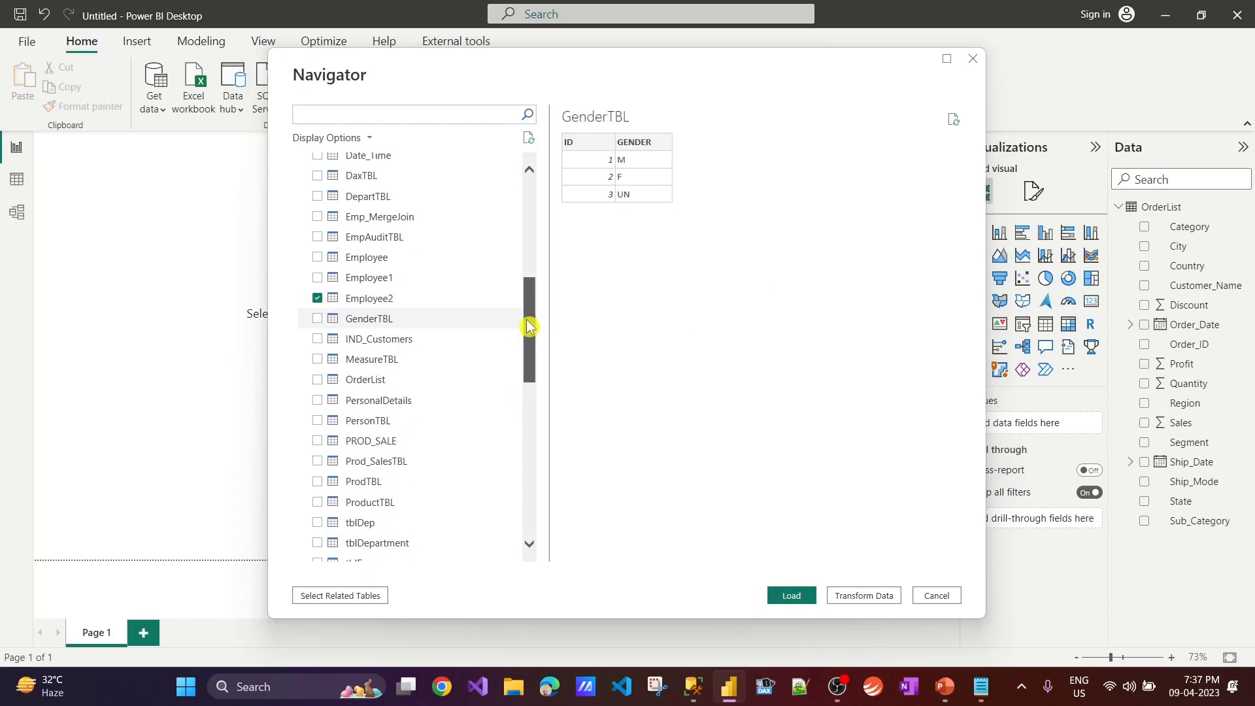
pyautogui.moveTo(530, 326); pyautogui.dragTo(526, 350)
pyautogui.click(321, 268)
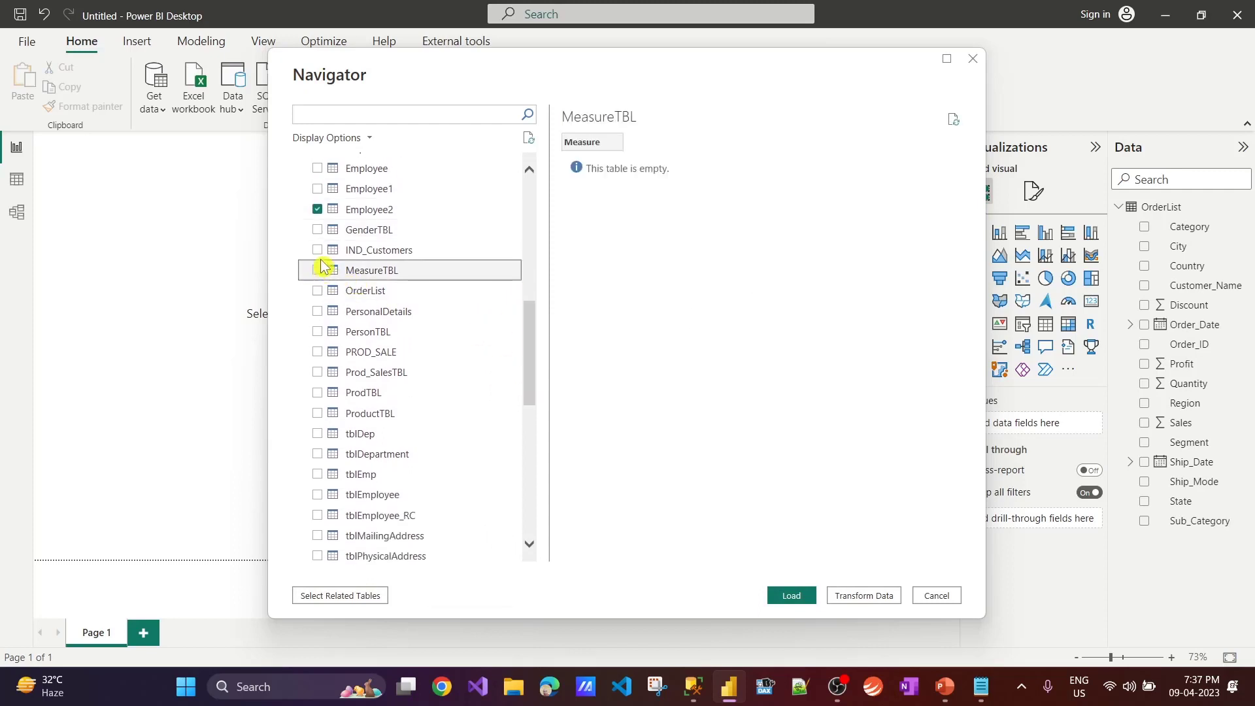
pyautogui.click(323, 209)
pyautogui.click(318, 290)
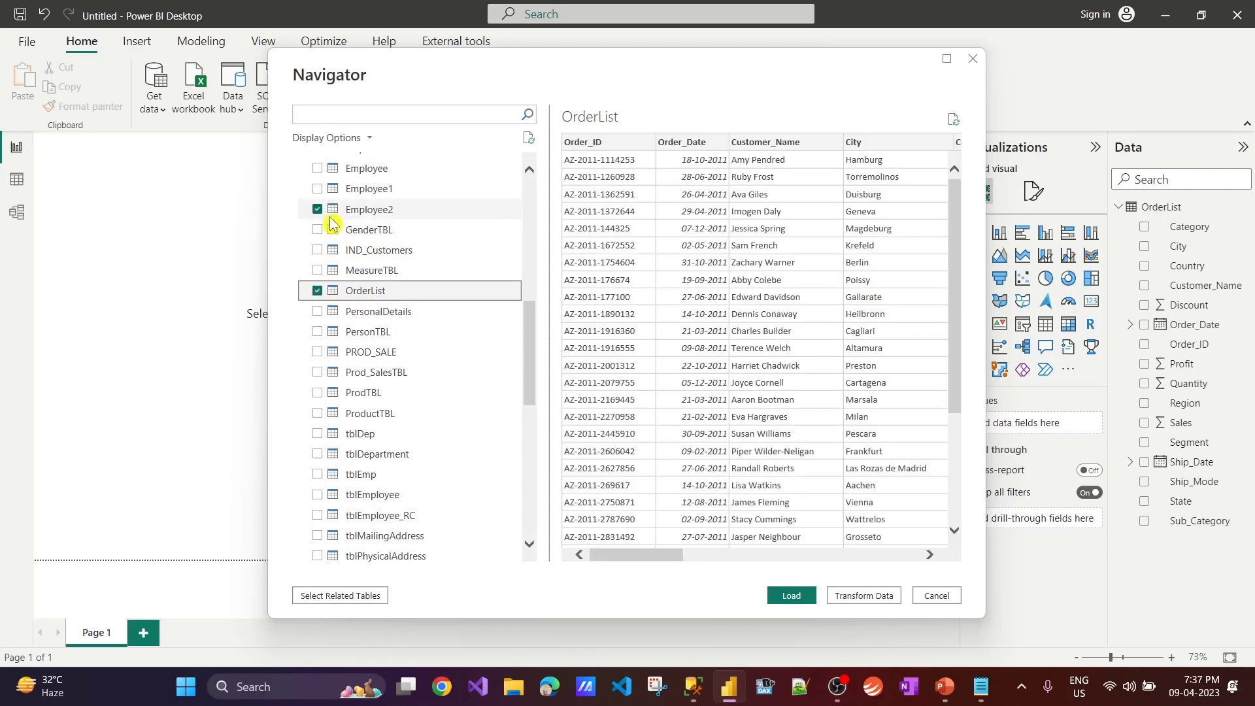
pyautogui.click(791, 595)
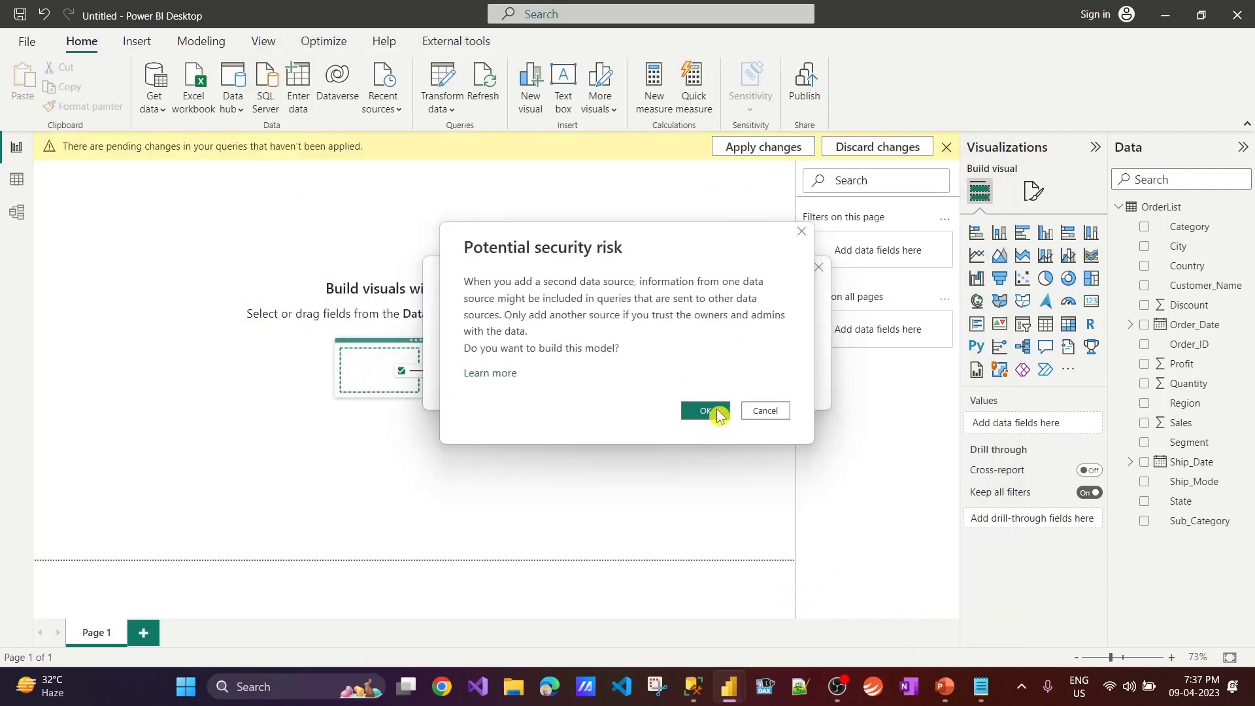
pyautogui.click(705, 411)
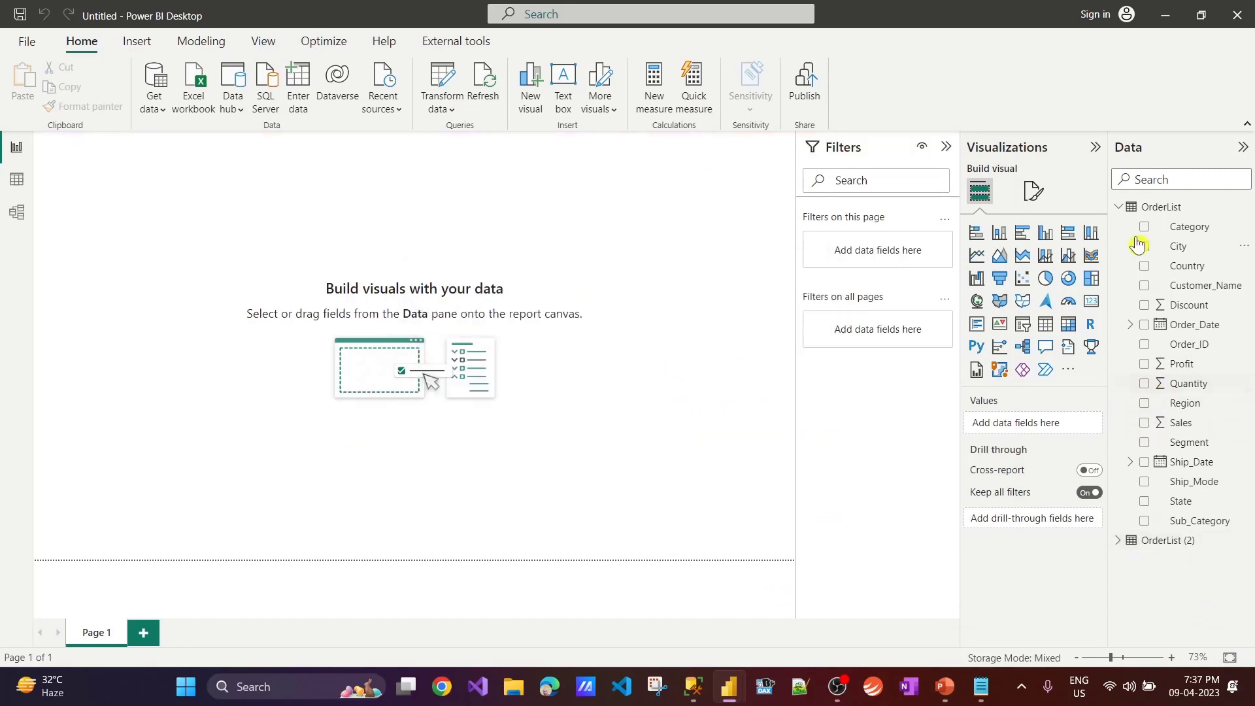
# Inspect the fields of OrderList (2) and compare the OrderList and OrderList (2) tables in Data view.
pyautogui.click(1119, 206)
pyautogui.click(1131, 227)
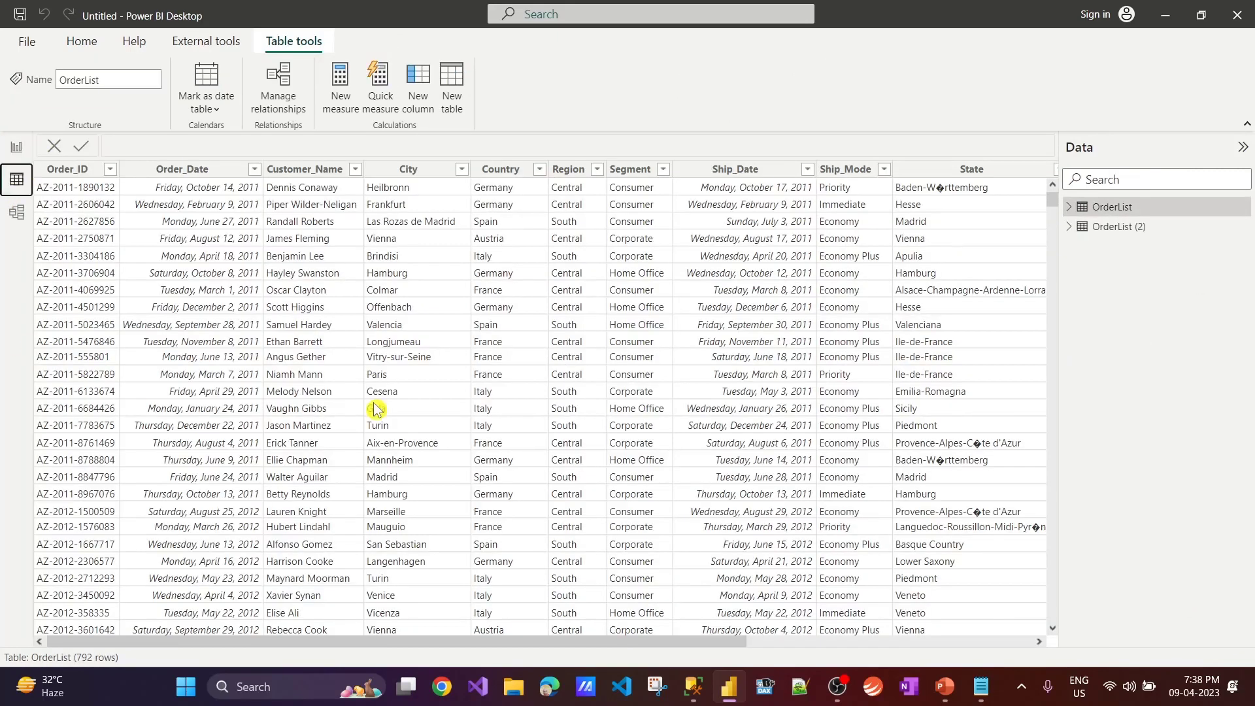
pyautogui.click(17, 178)
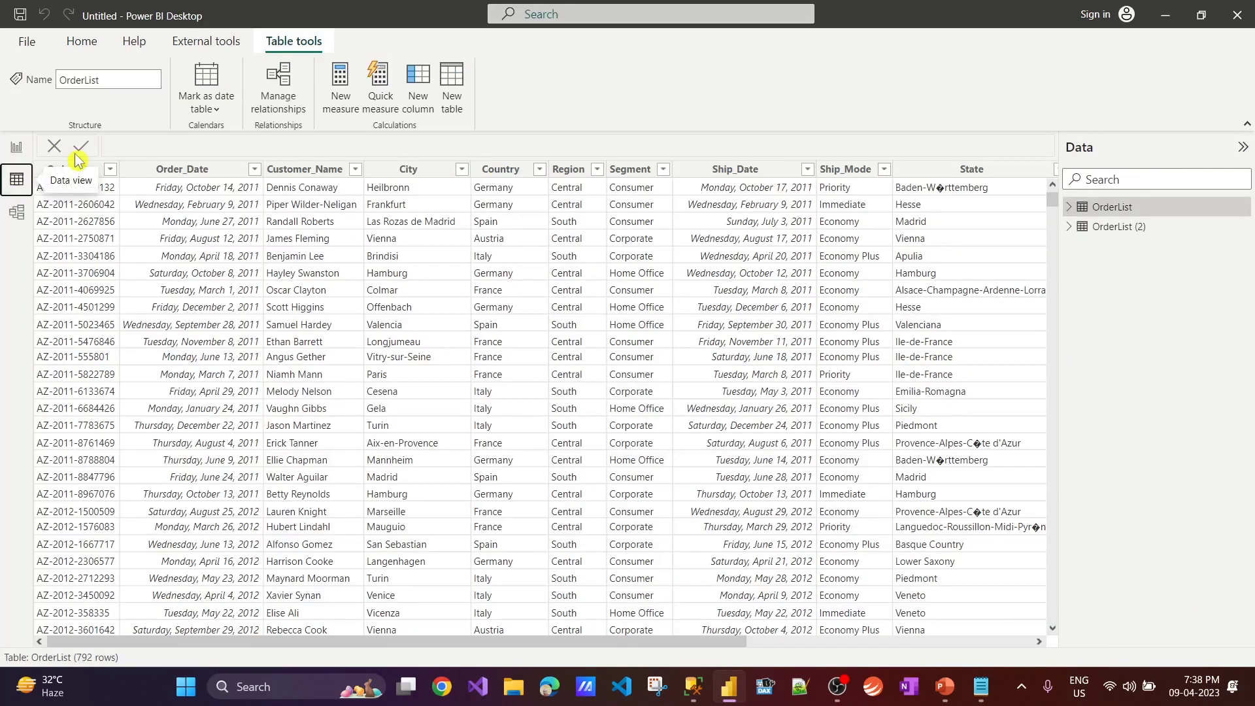
pyautogui.click(1114, 228)
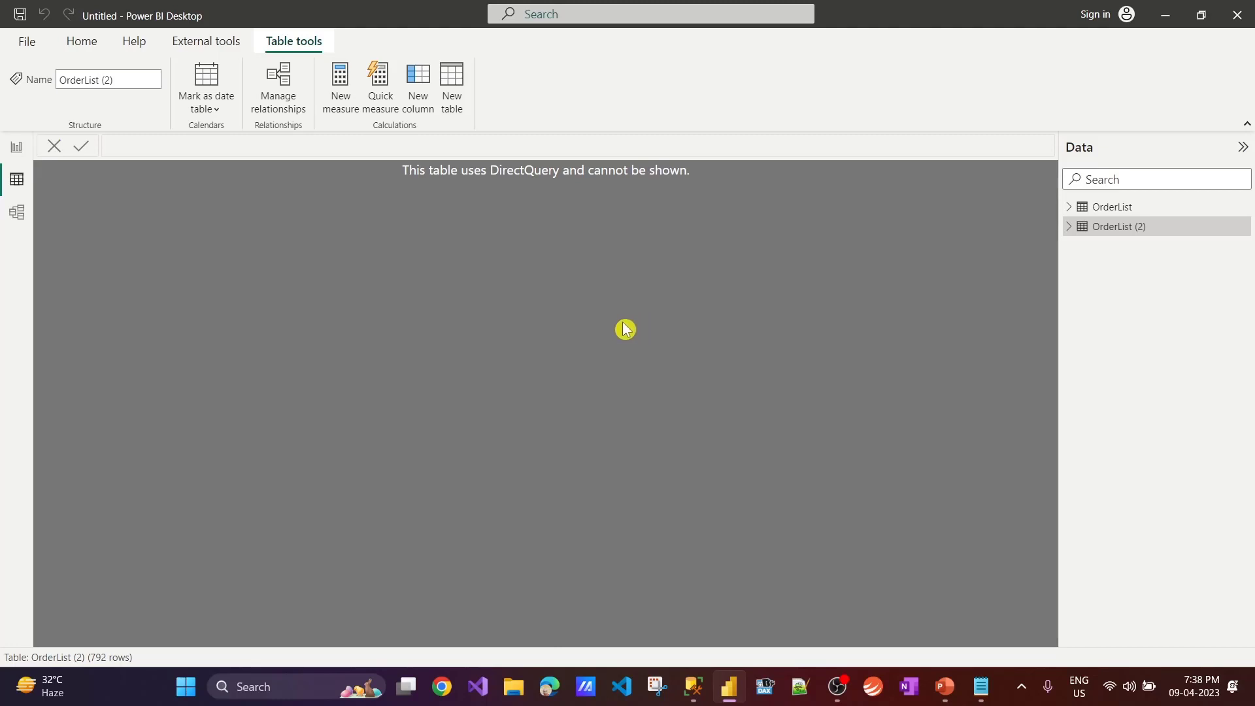
pyautogui.click(17, 149)
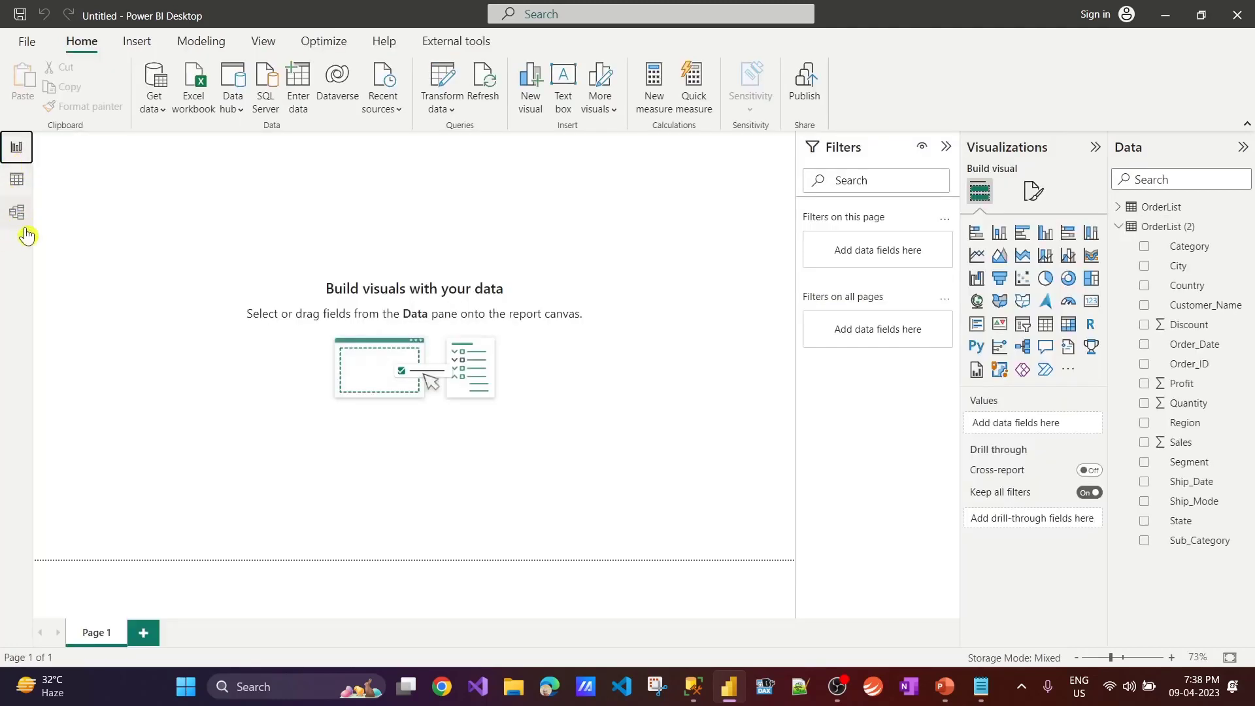
pyautogui.click(17, 179)
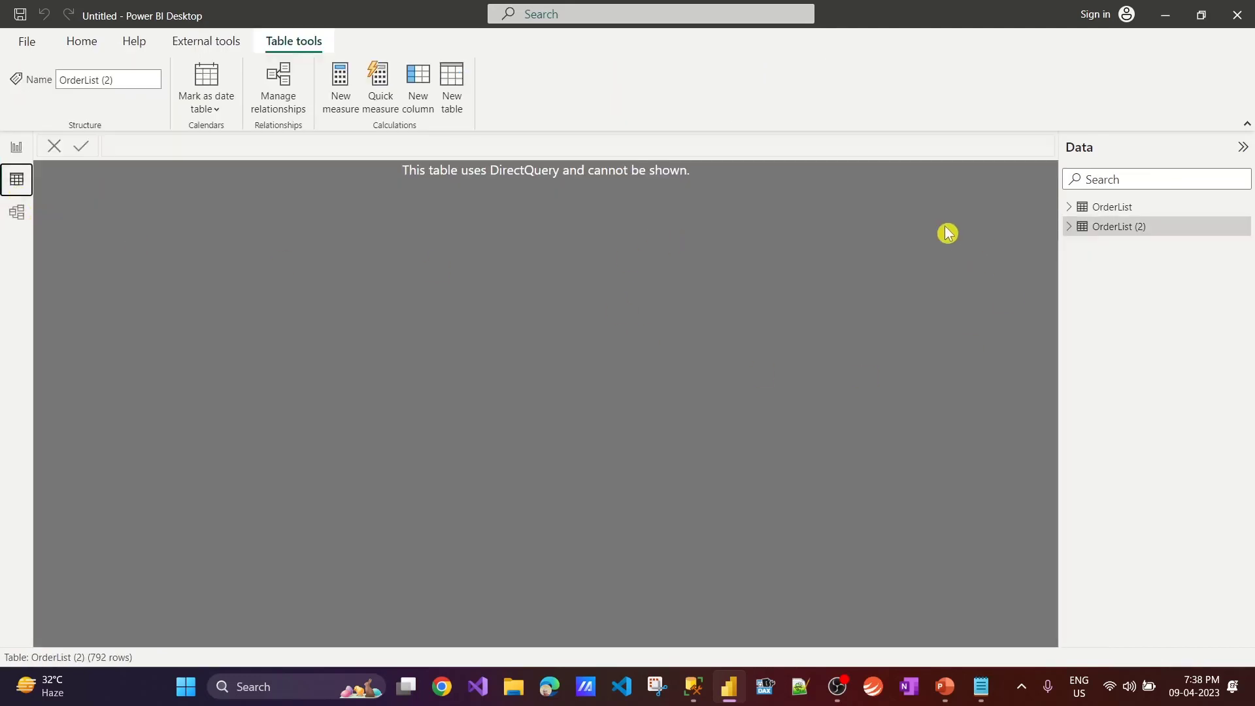
pyautogui.click(81, 42)
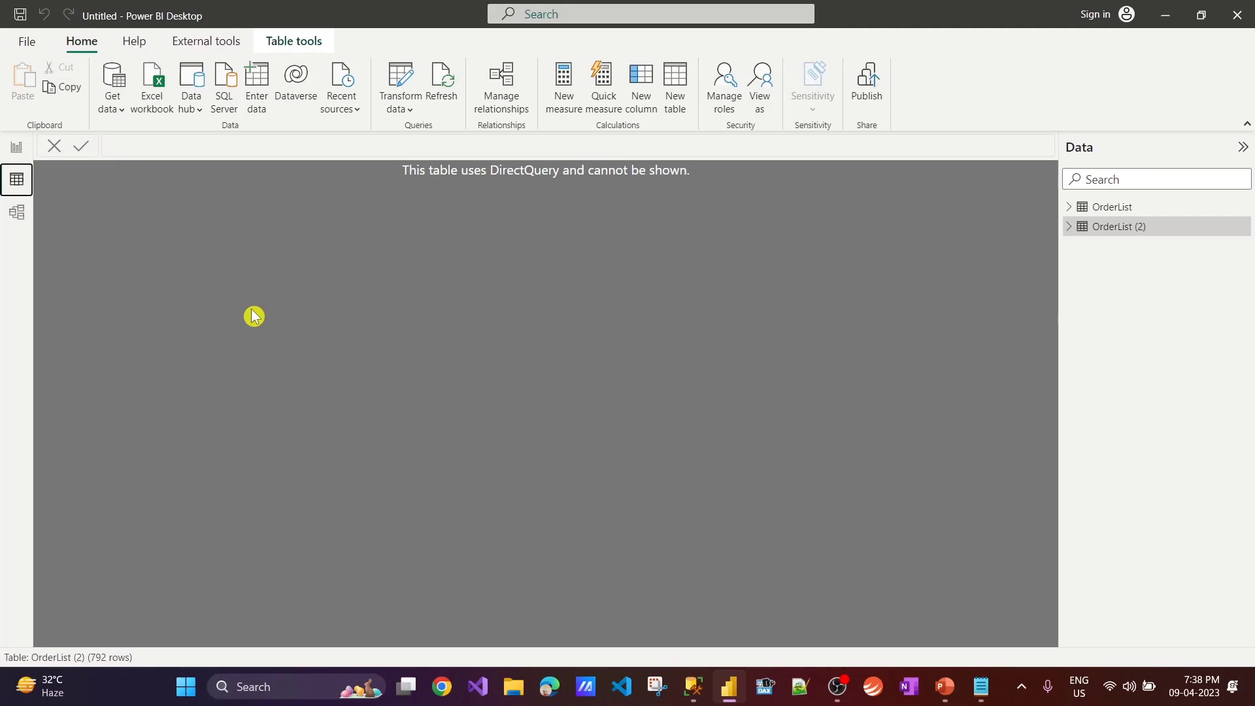
# Switch to Chrome, search for "limitation of direct query power bi" and read the general implications in Microsoft's DirectQuery article.
pyautogui.click(442, 686)
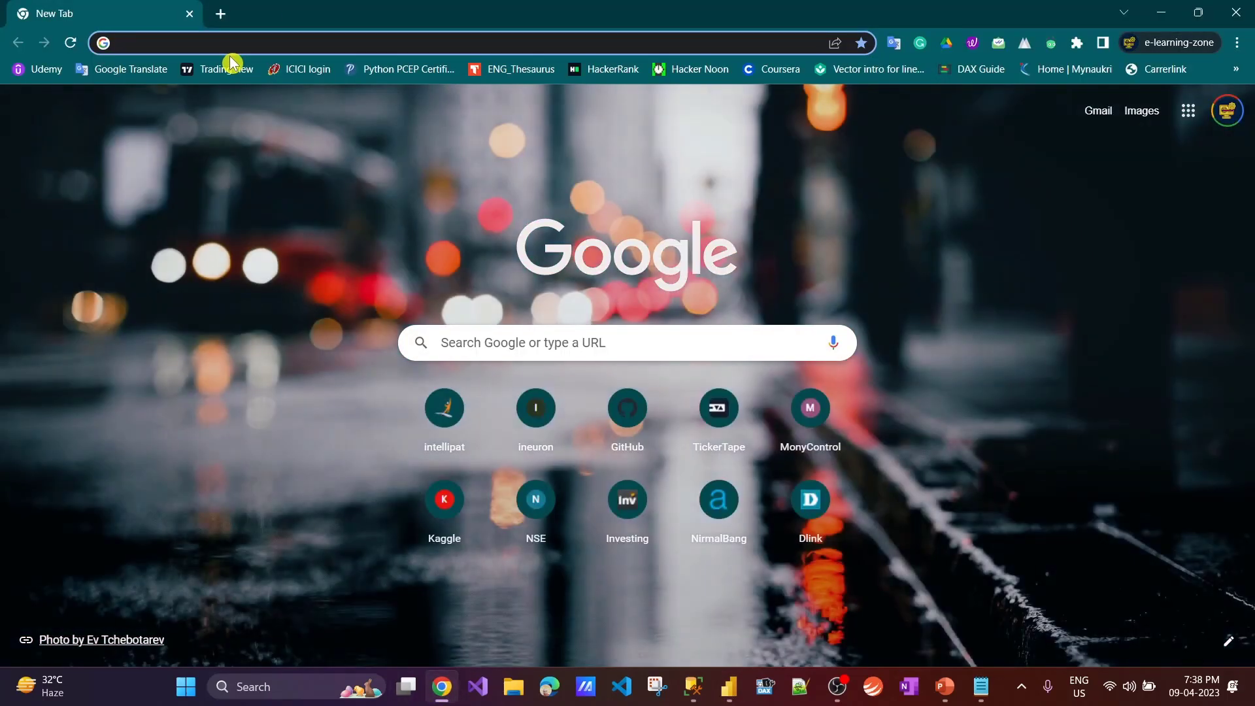
pyautogui.click(225, 44)
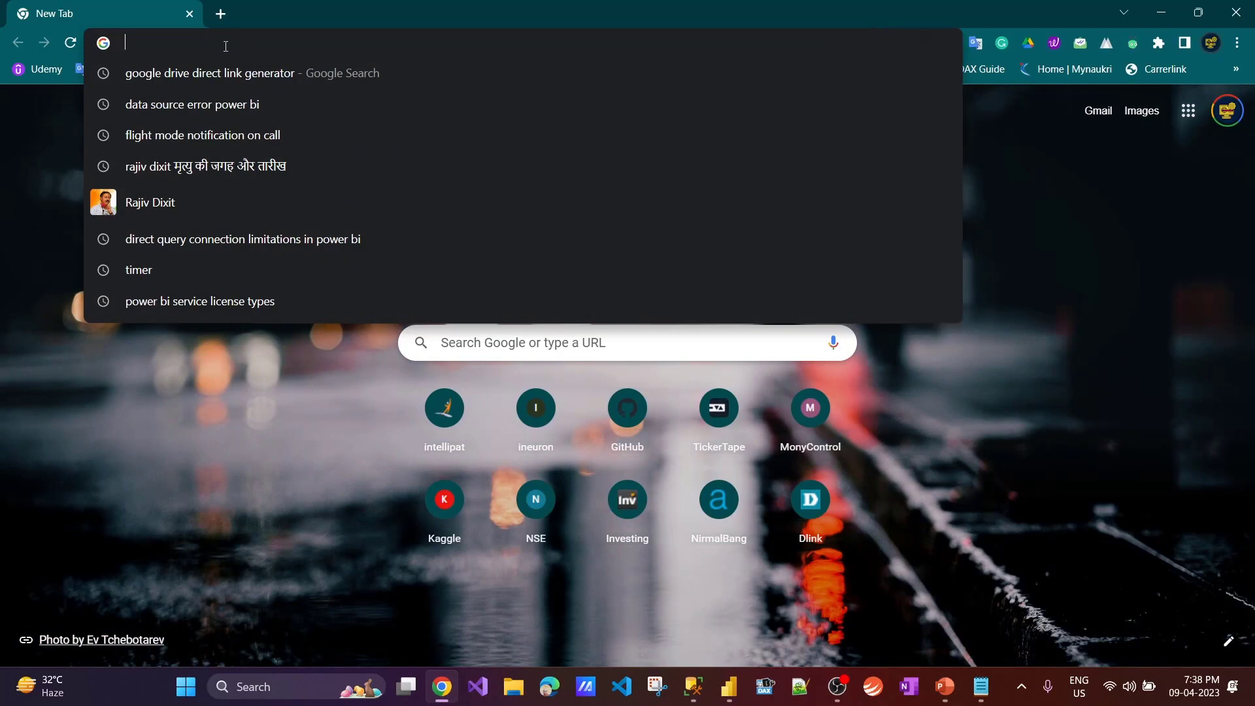
pyautogui.write('limitation of direct query power bi')
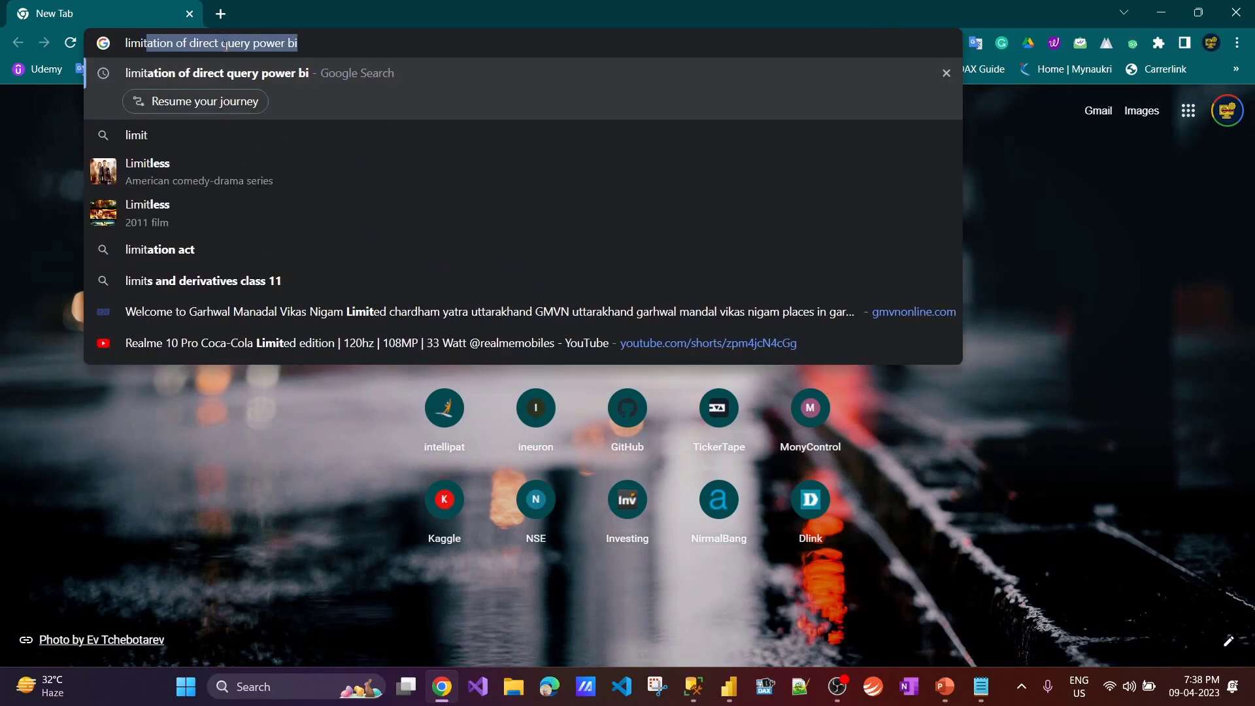
pyautogui.press('Return')
pyautogui.click(343, 426)
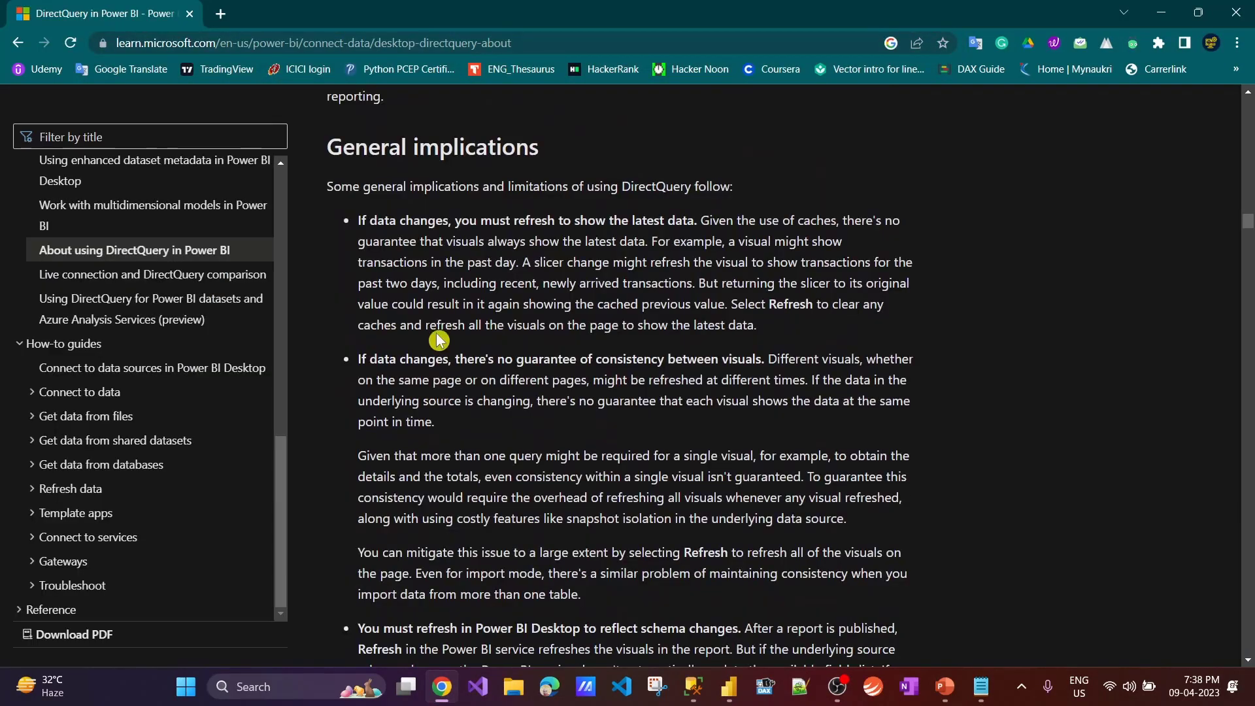
pyautogui.scroll(-6, 484, 510)
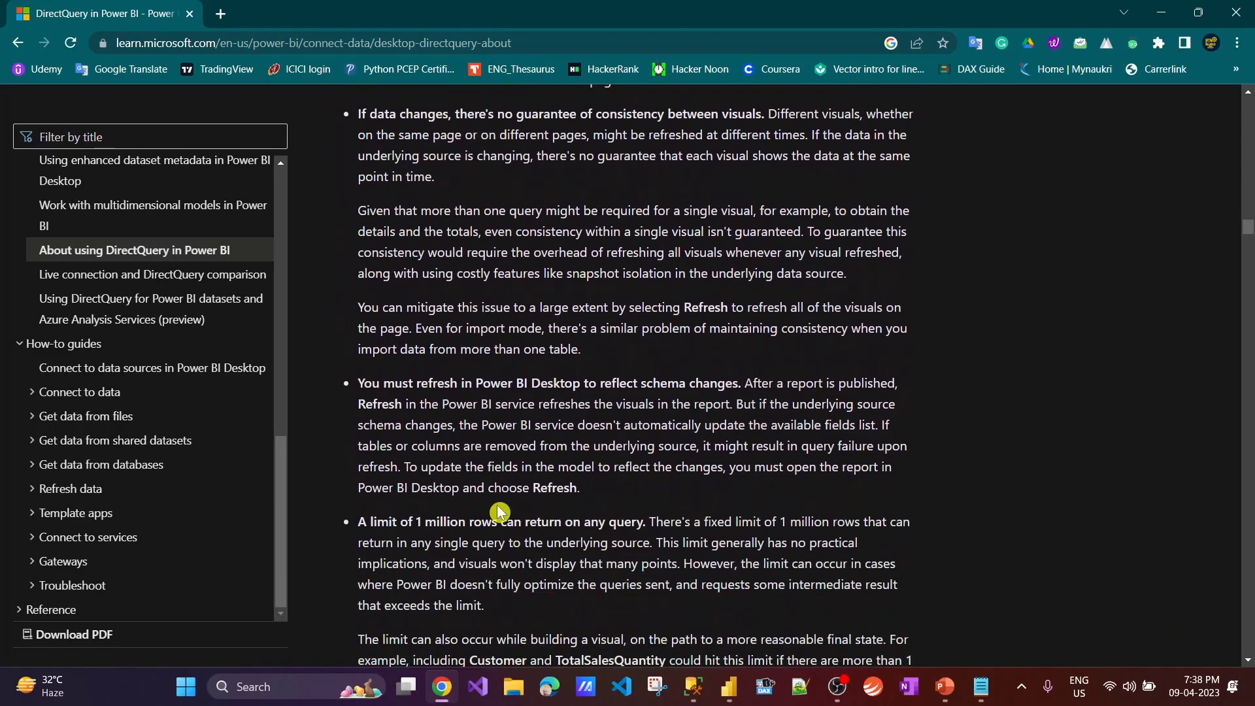
pyautogui.scroll(3, 505, 511)
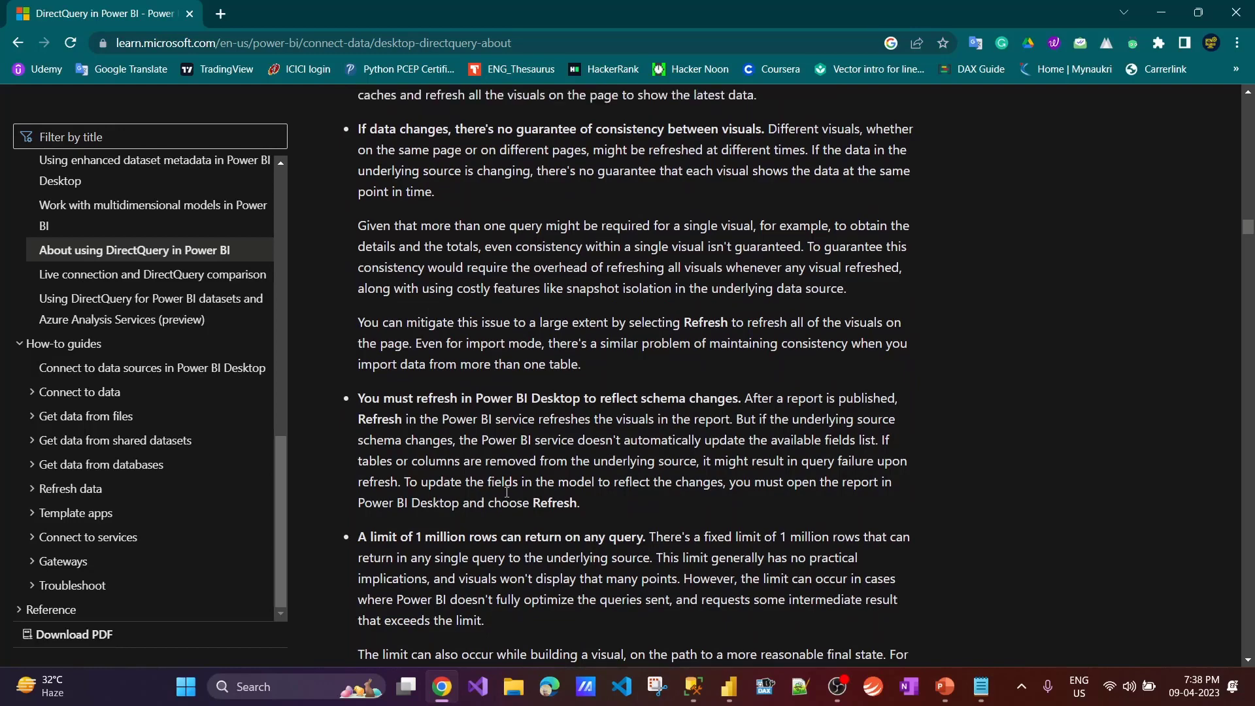
# Return to Power BI Desktop and set up another DirectQuery SQL Server connection with the local server name and database DATALAB.
pyautogui.hotkey('alt', 'Tab')
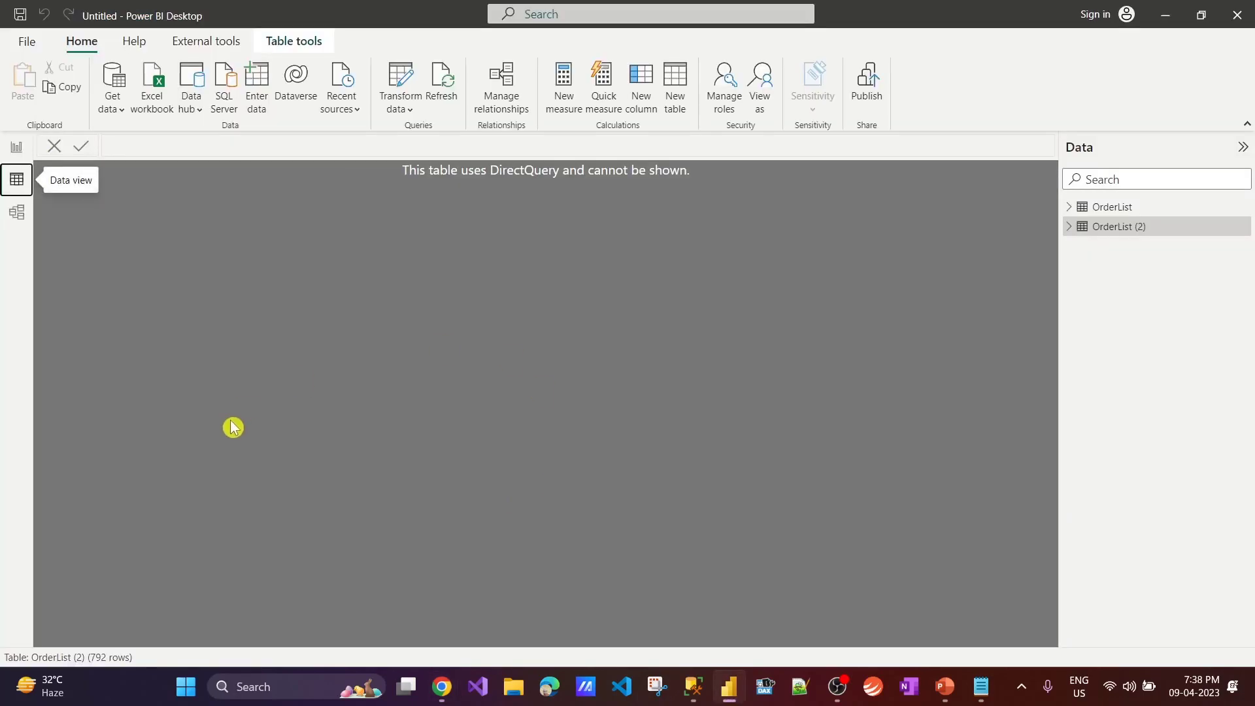
pyautogui.click(113, 103)
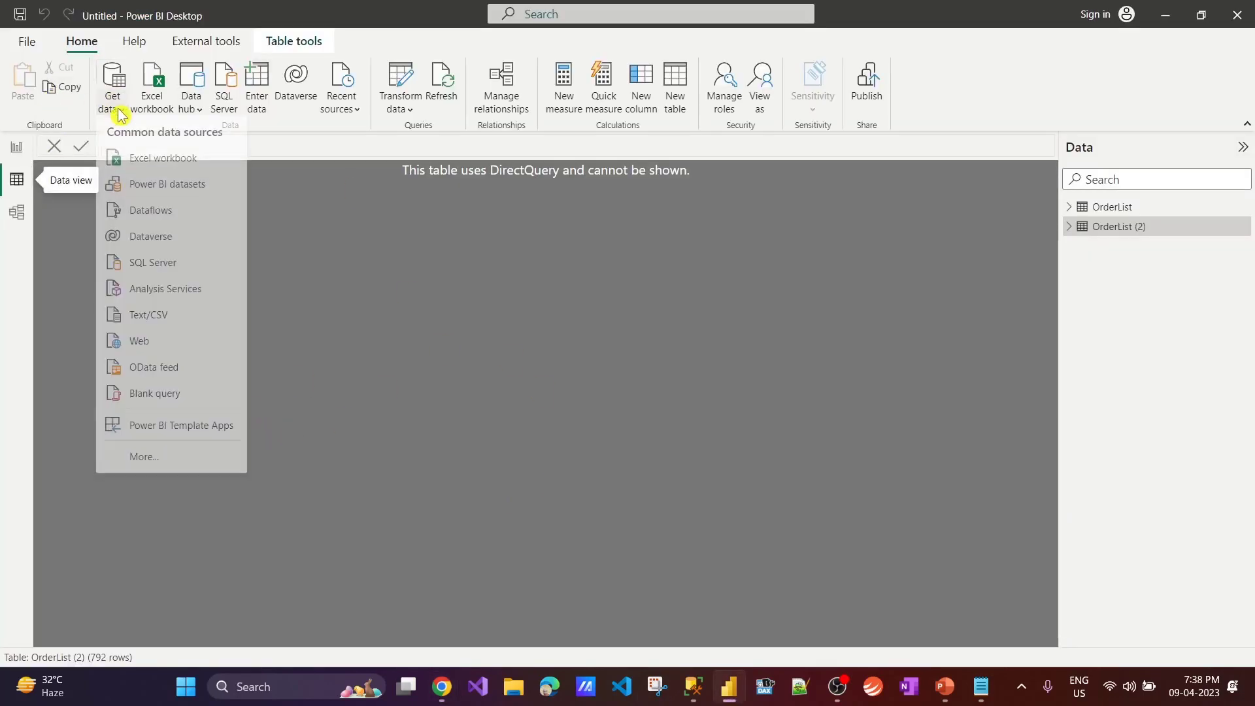
pyautogui.click(158, 275)
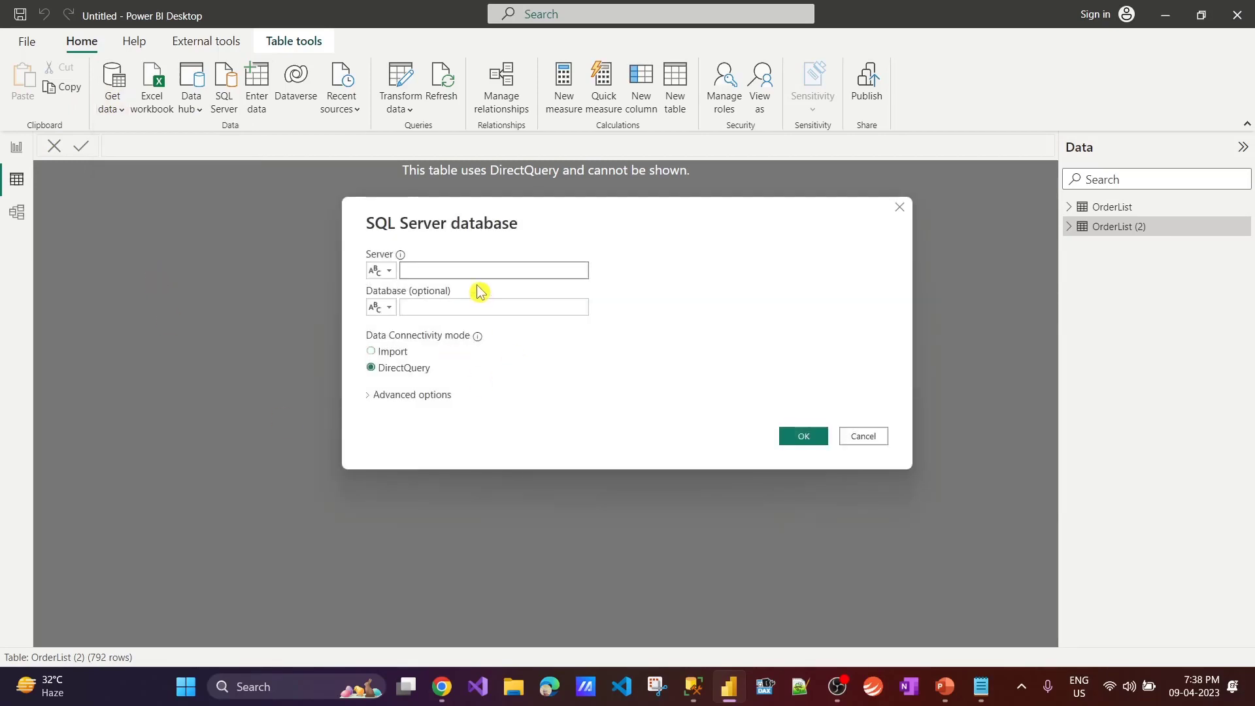
pyautogui.write('DIRAJMISRA')
pyautogui.click(510, 303)
pyautogui.write('DATALAB')
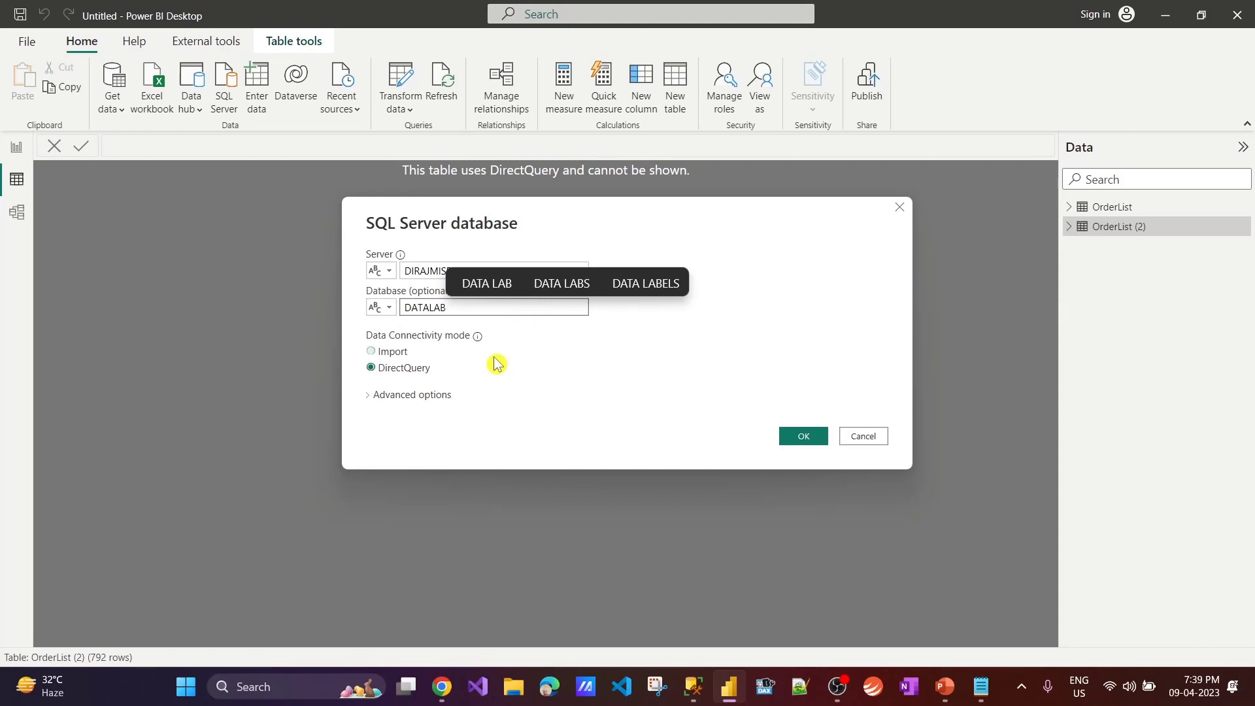
# Add the SQL statement "Select Customer_Name, City, Country, Sales From OrderList" to the connection and open its result in Power Query Editor.
pyautogui.click(369, 395)
pyautogui.click(439, 475)
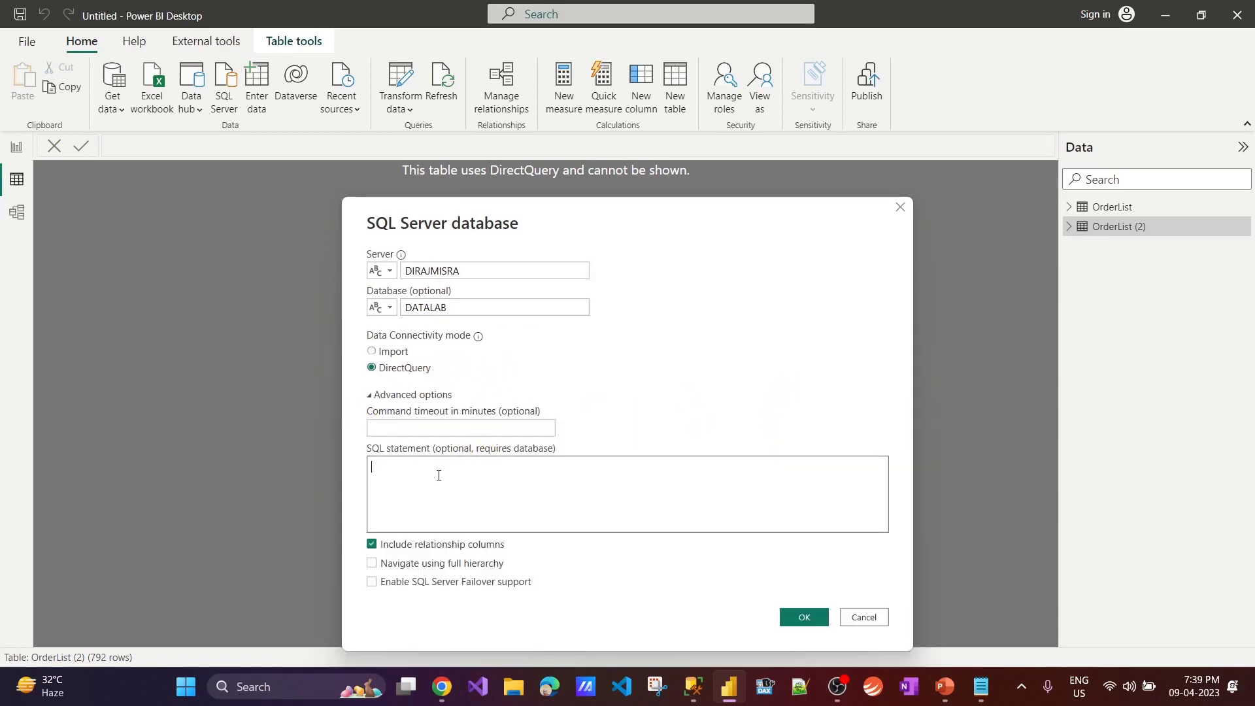
pyautogui.write('Select Customer_Name, City, Country, Sales From OrderList')
pyautogui.click(803, 618)
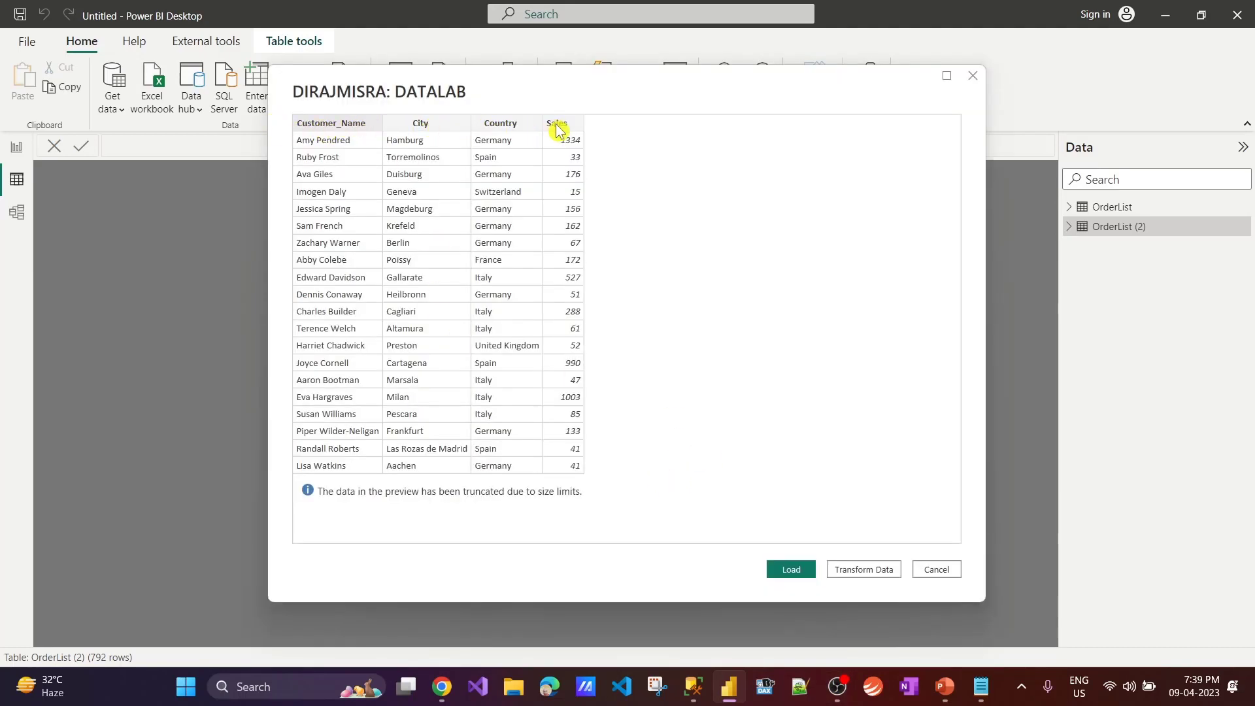
pyautogui.click(858, 572)
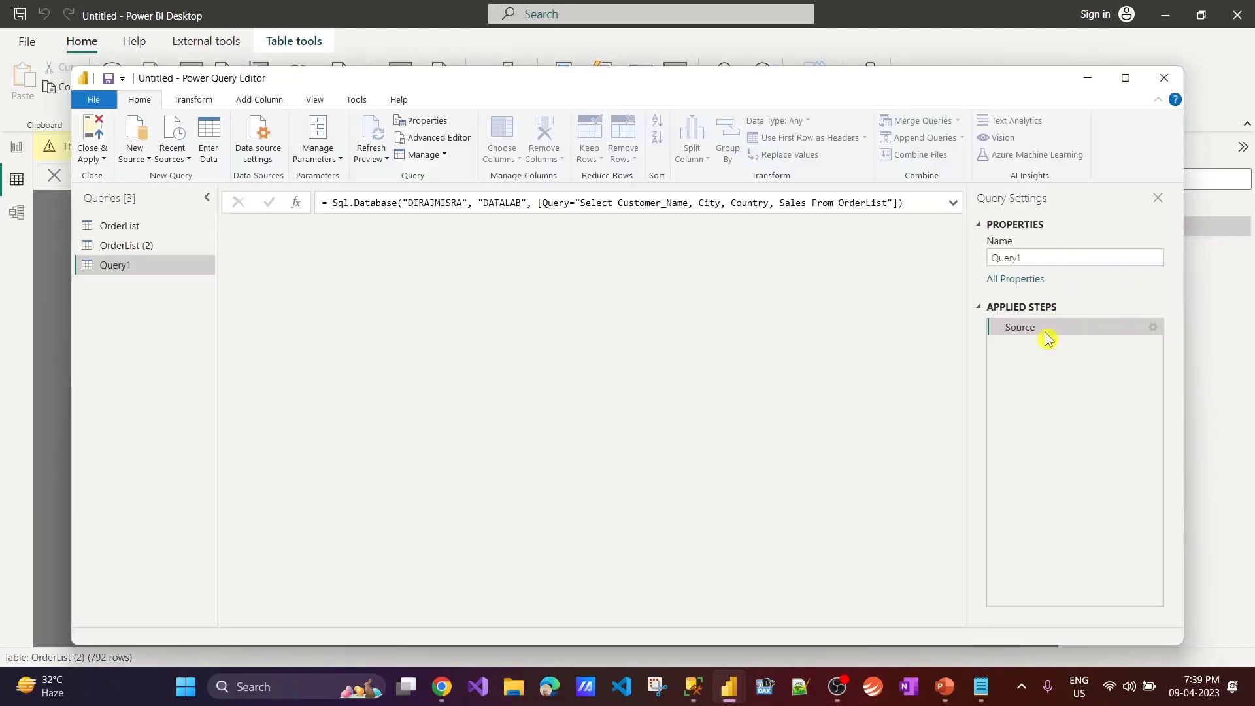
# Rename Query1 as DQ and apply the query changes to load it into the report.
pyautogui.write('d')
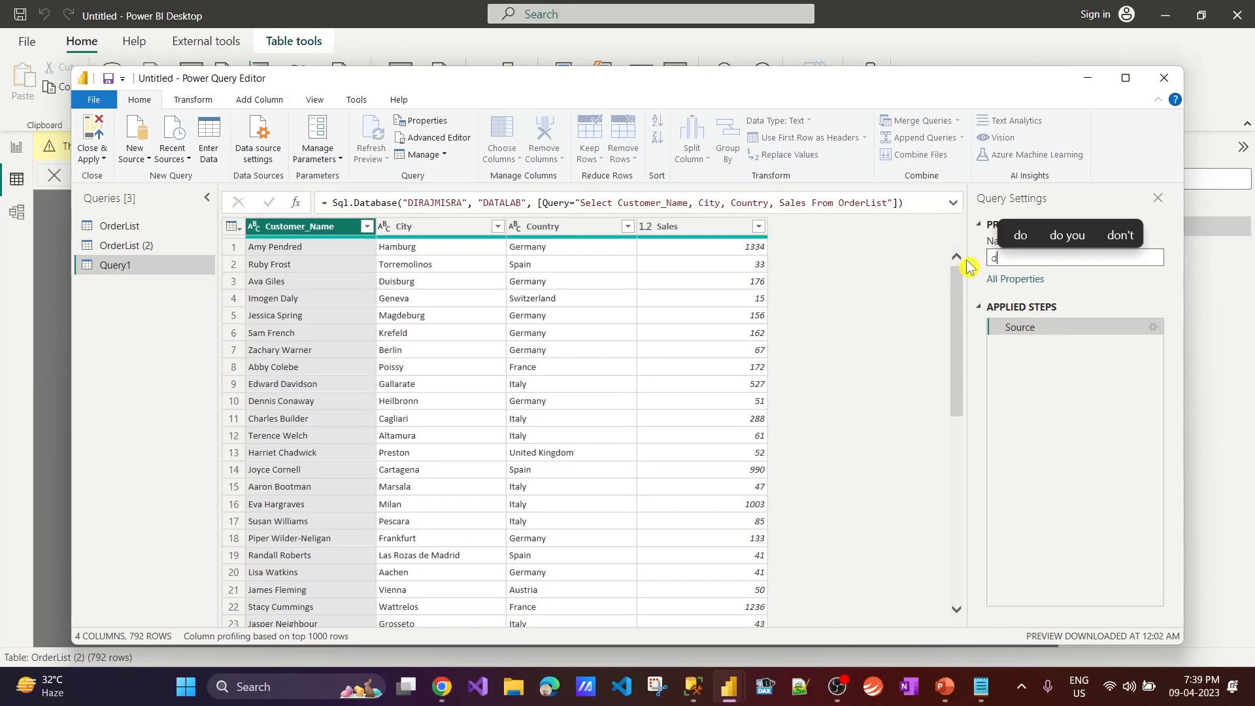
pyautogui.press('BackSpace')
pyautogui.write('D')
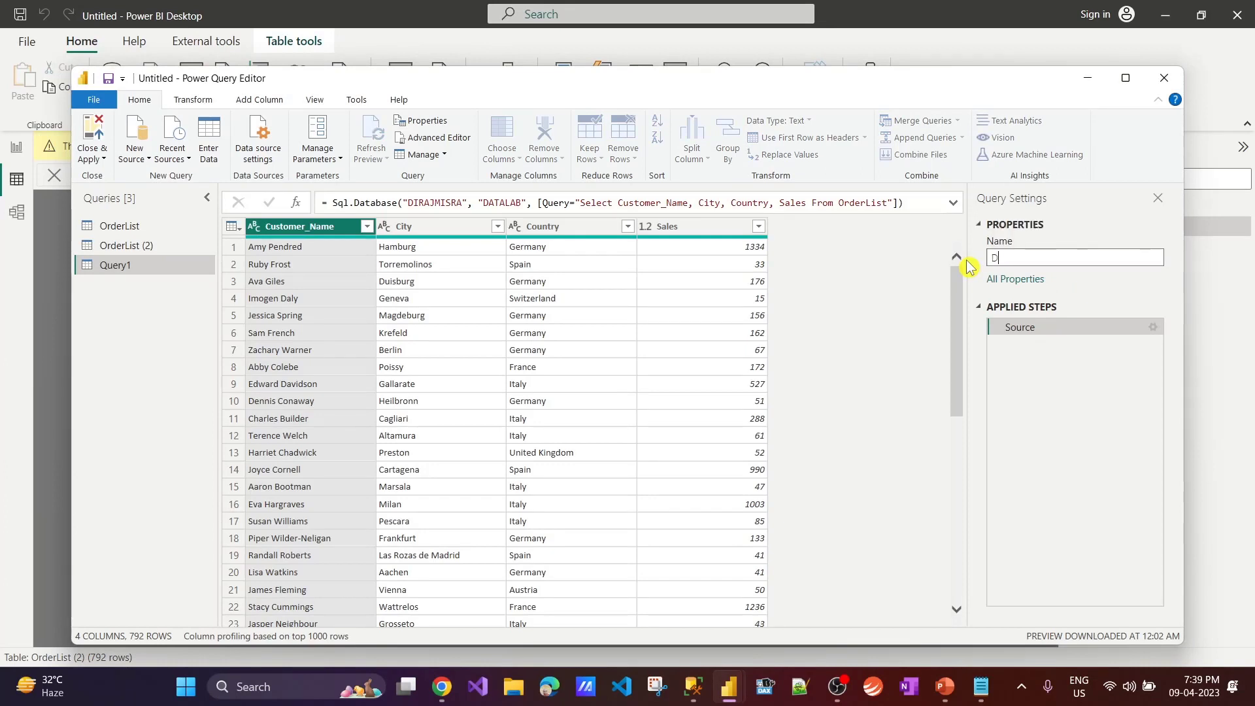
pyautogui.write('Q')
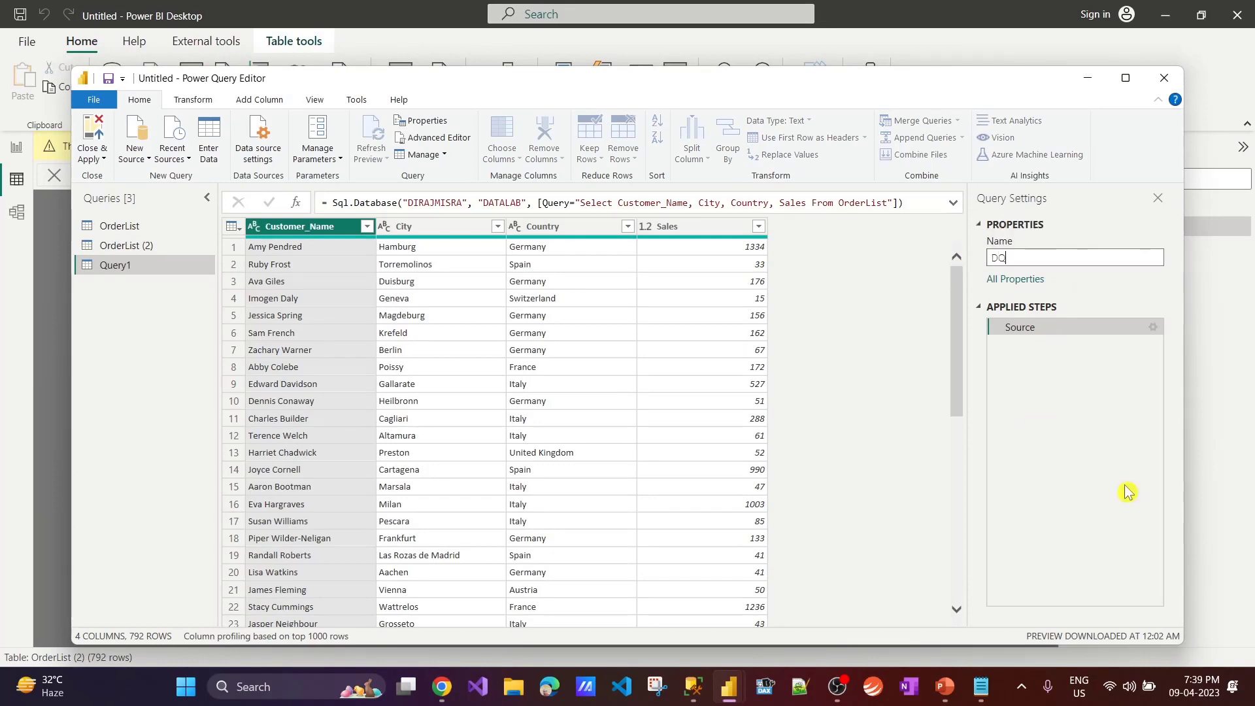
pyautogui.click(92, 137)
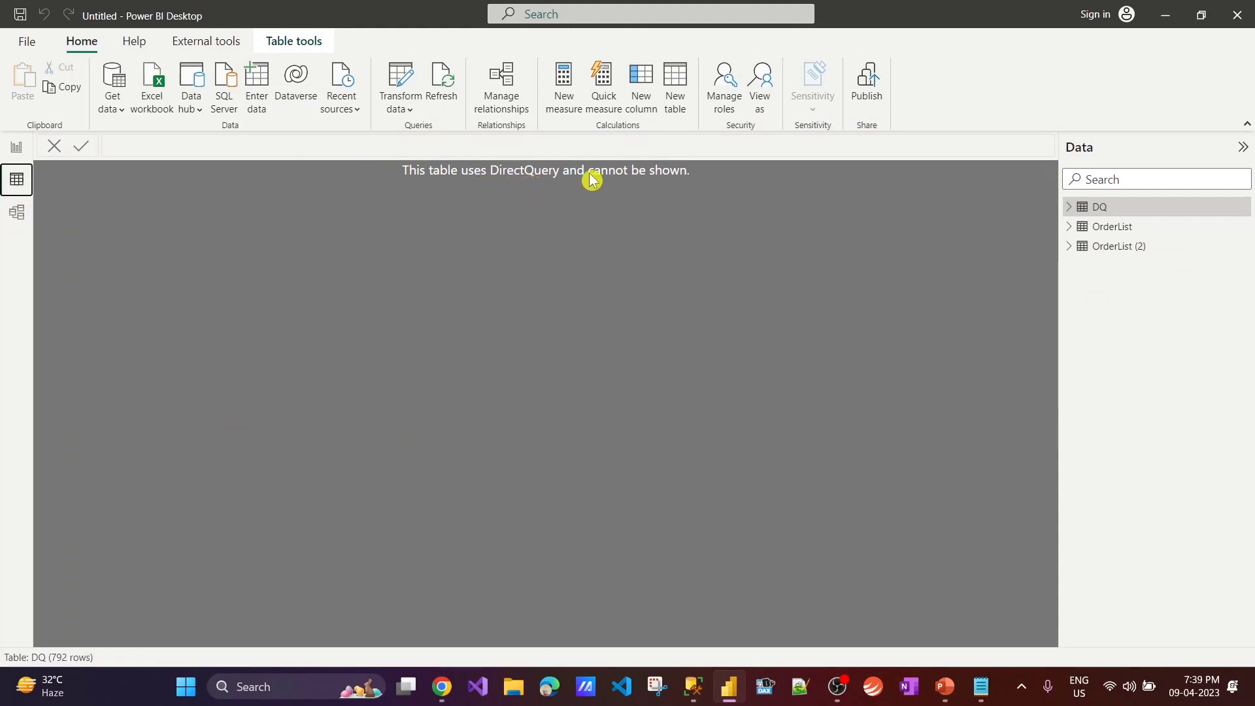
# Expand the DQ table's fields in Report view and compare them with the query result in SQL Server Management Studio.
pyautogui.click(16, 146)
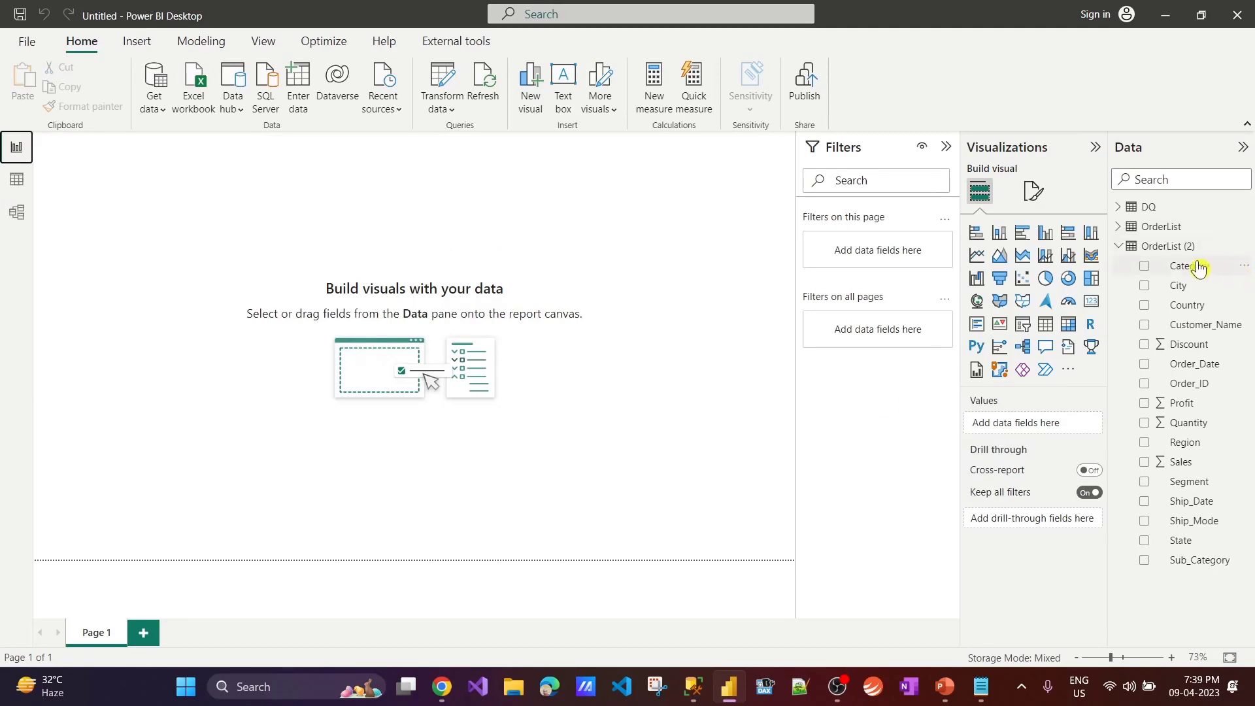
pyautogui.click(1117, 206)
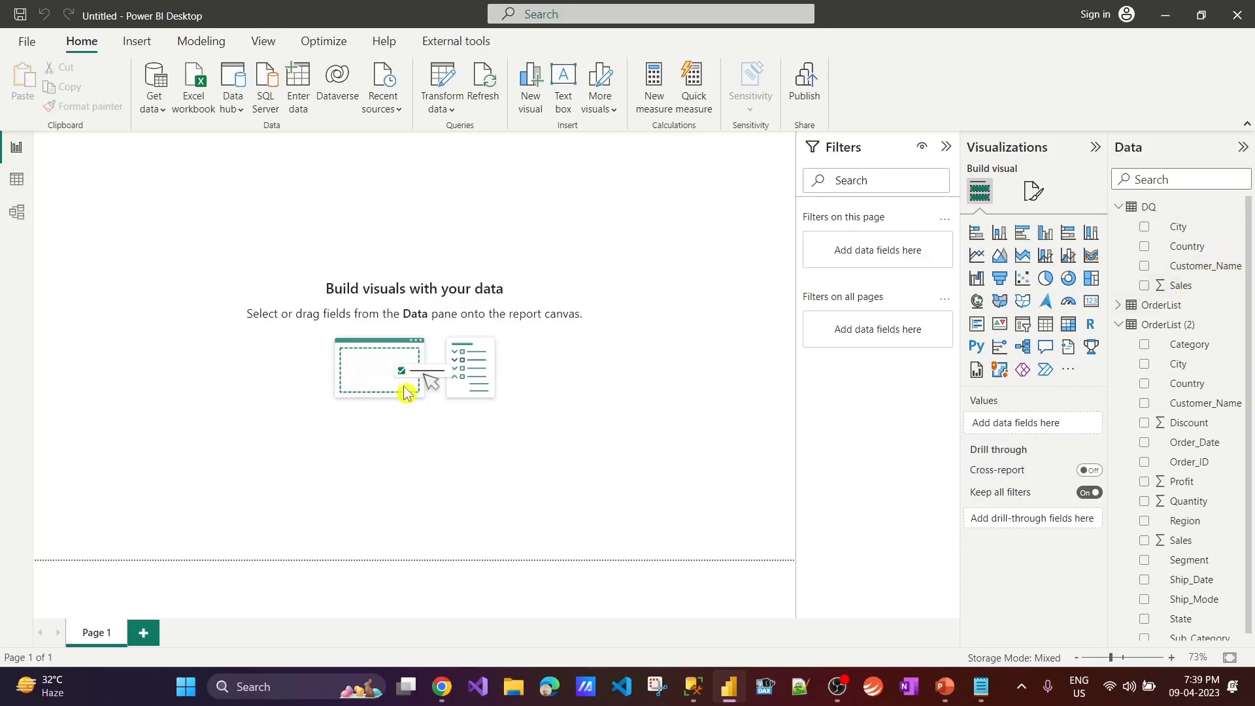
pyautogui.hotkey('alt', 'Tab')
pyautogui.press('Tab')
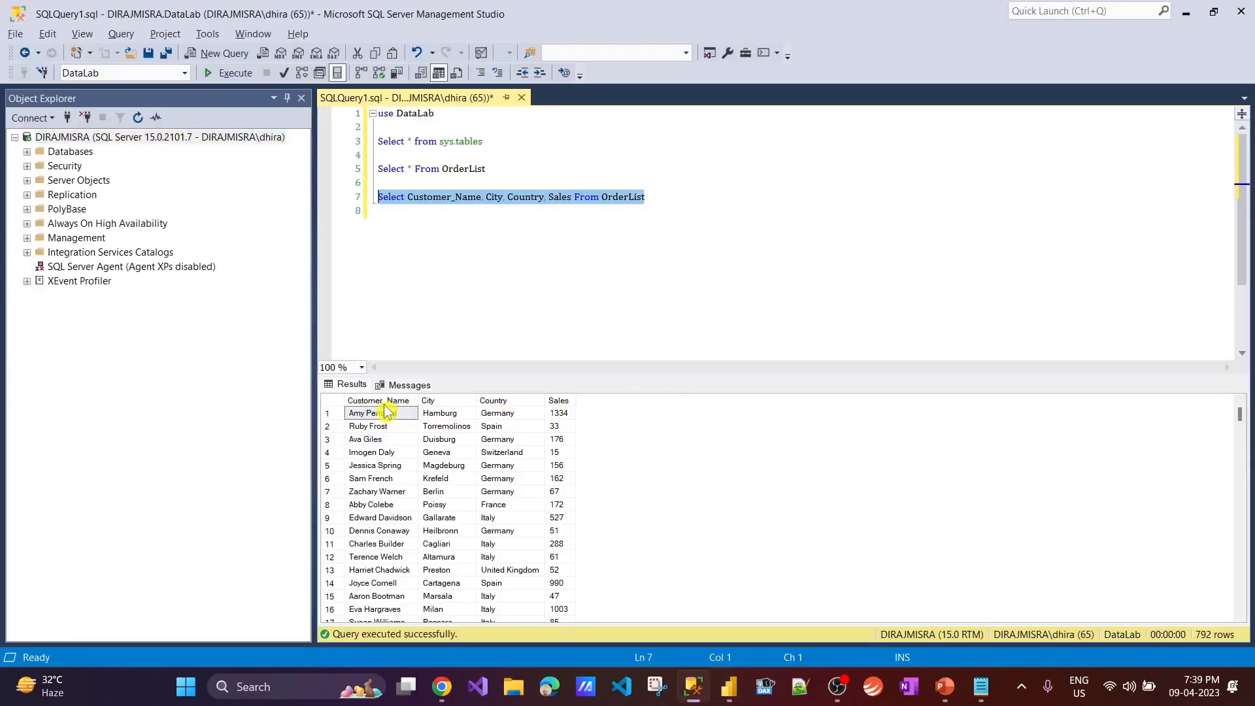
pyautogui.hotkey('alt', 'Tab')
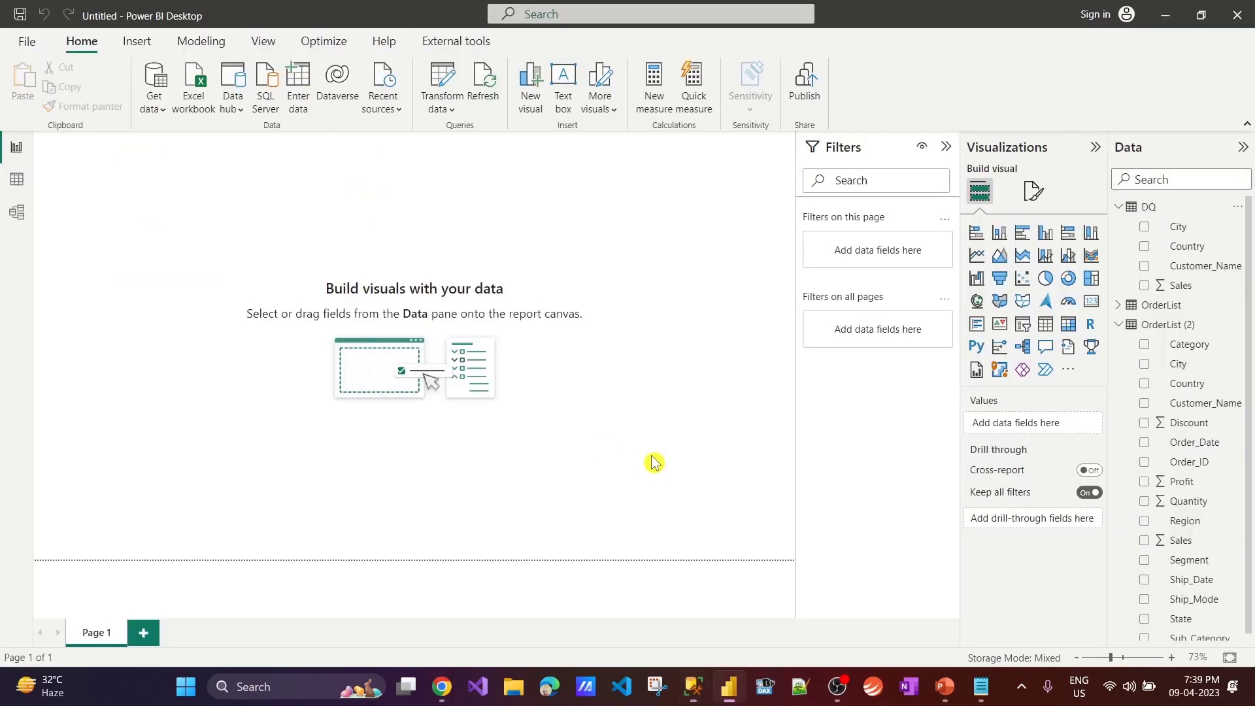
pyautogui.hotkey('alt', 'Tab')
pyautogui.hotkey('alt', 'Tab')
pyautogui.hotkey('alt', 'Tab')
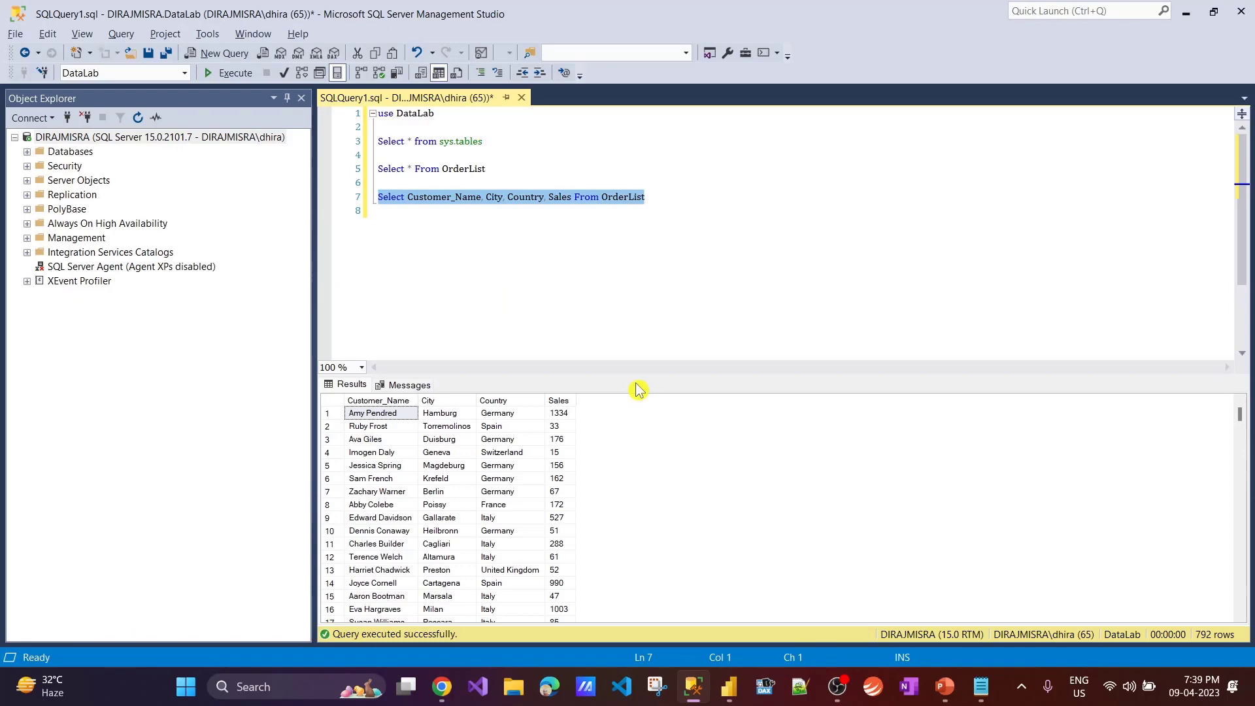
pyautogui.hotkey('alt', 'Tab')
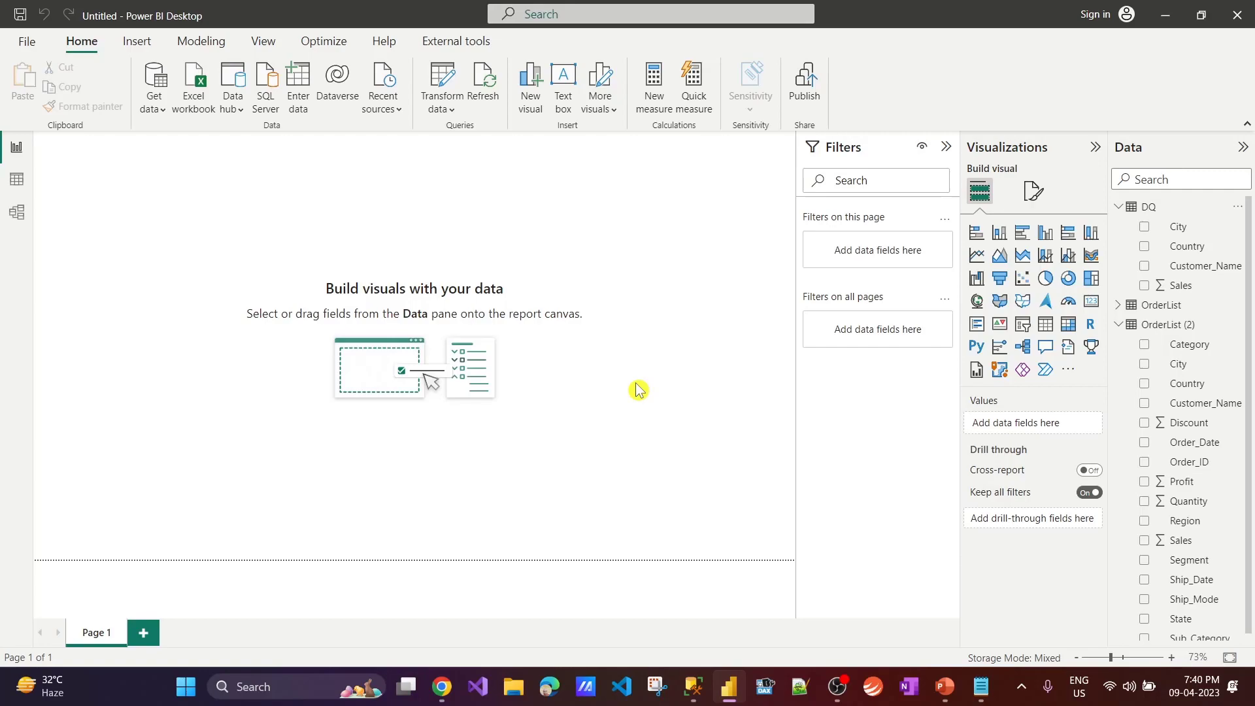
# Switch to Chrome, review the general implications in the DirectQuery article, and return to Power BI Desktop.
pyautogui.hotkey('alt', 'Tab')
pyautogui.hotkey('alt', 'Tab')
pyautogui.hotkey('alt', 'Tab')
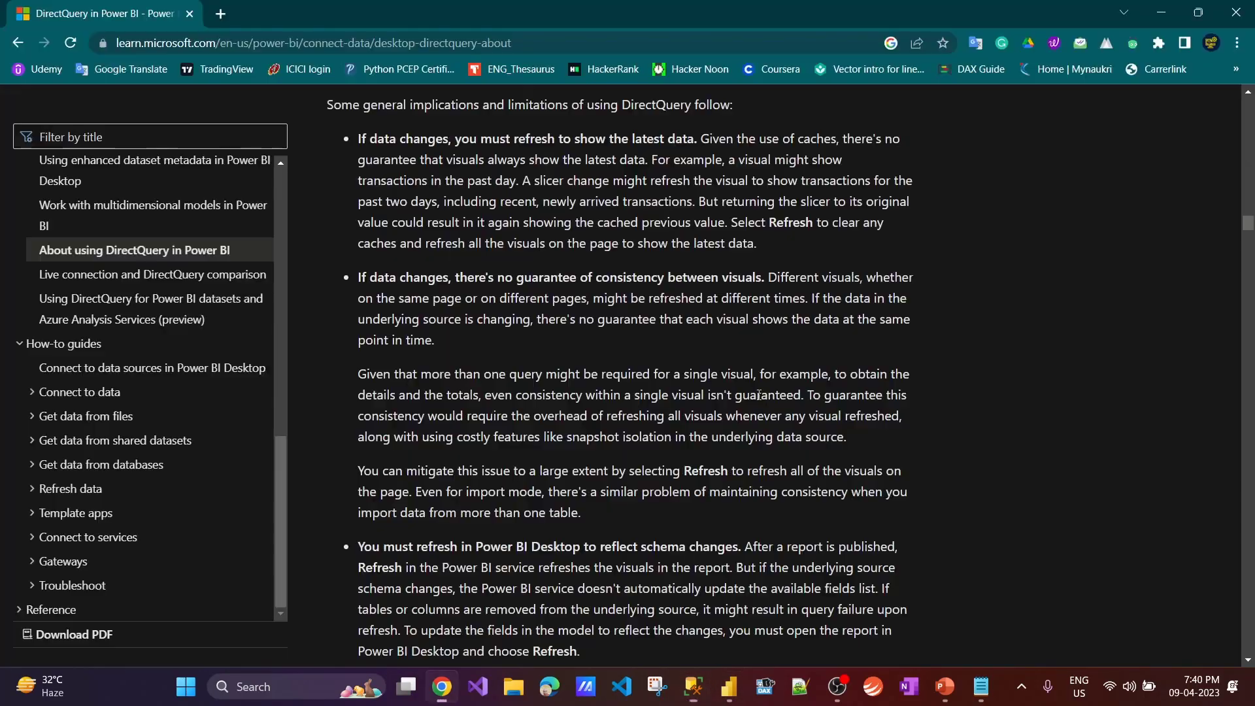
pyautogui.scroll(-4, 759, 395)
pyautogui.scroll(6, 583, 484)
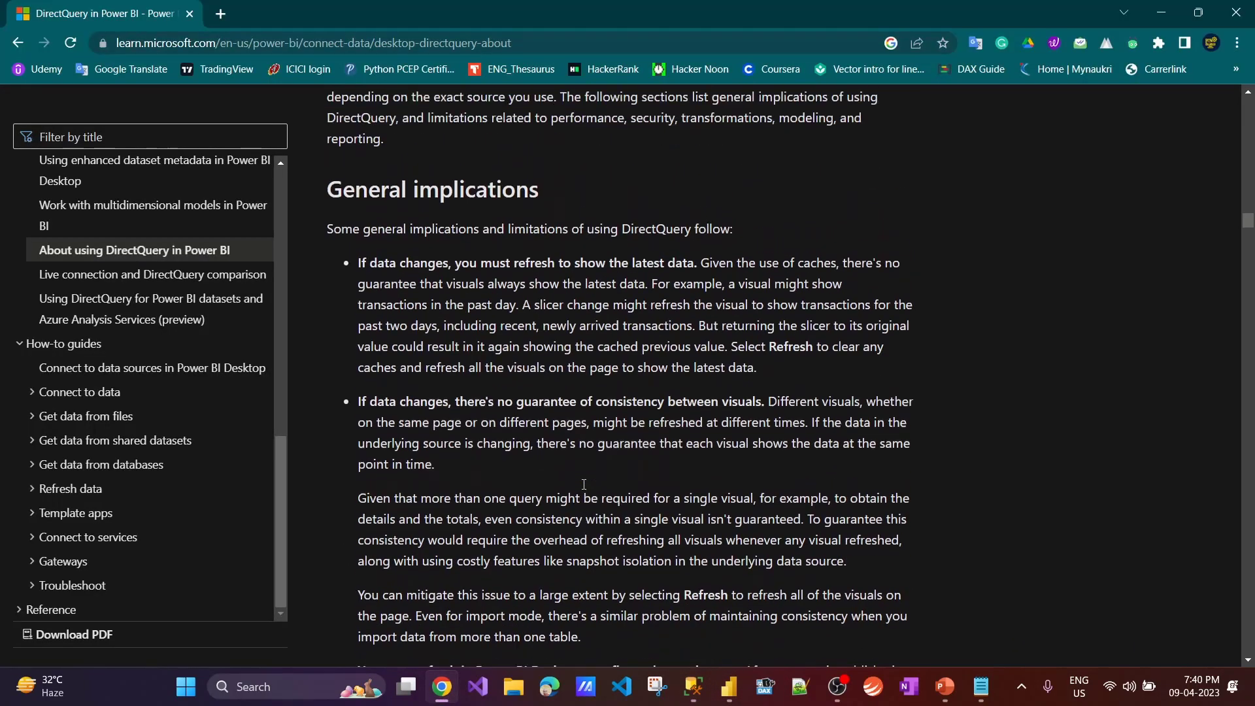
pyautogui.scroll(2, 584, 484)
pyautogui.hotkey('alt', 'Tab')
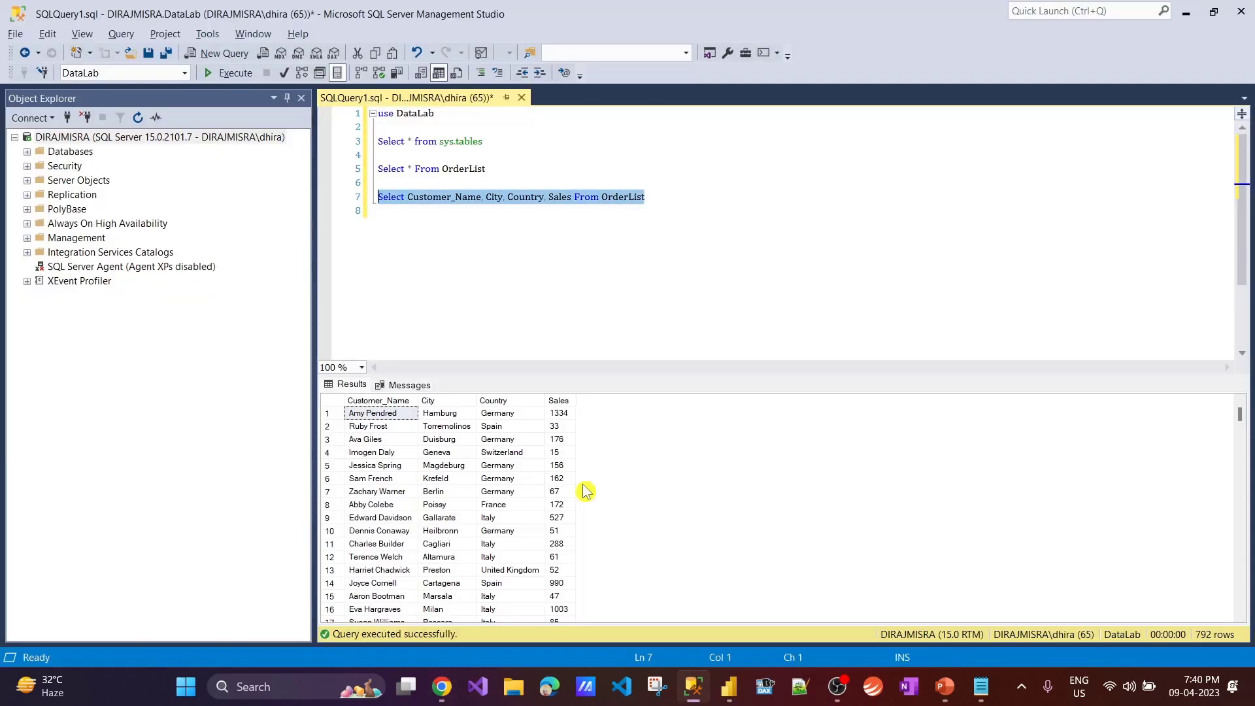
pyautogui.hotkey('alt', 'Tab')
pyautogui.hotkey('alt', 'Tab')
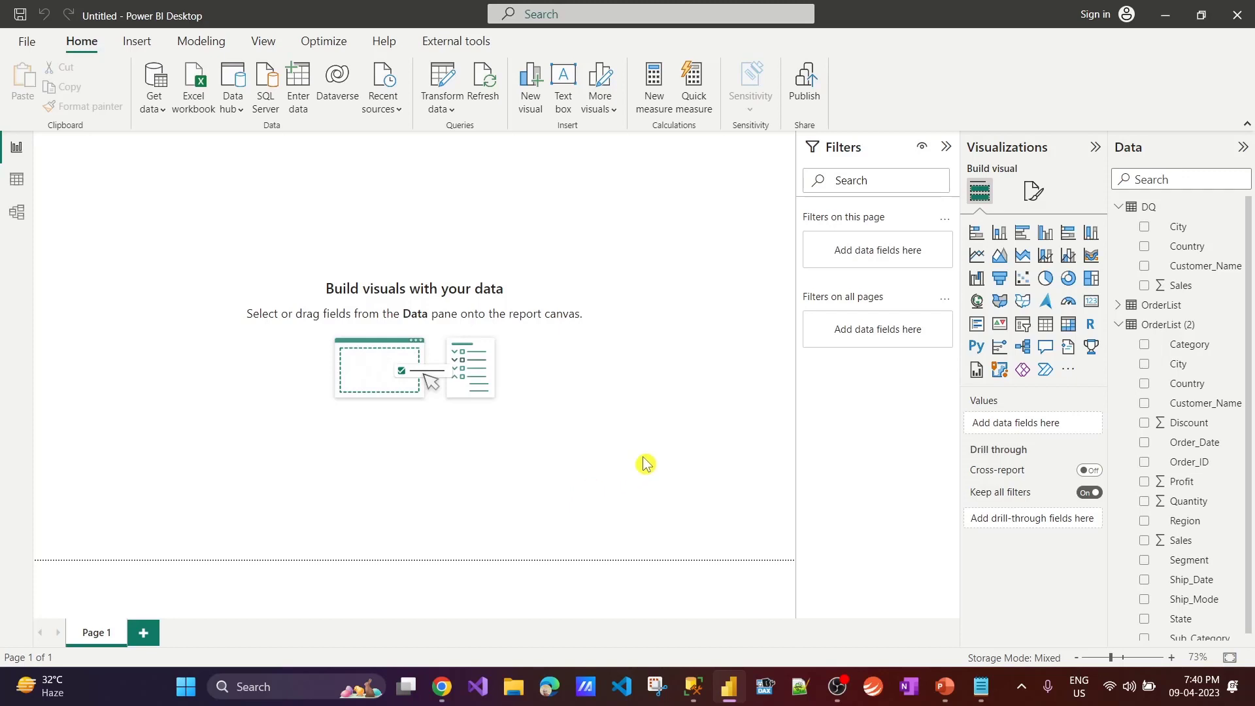
# Switch to SQL Server Management Studio and highlight the Select Customer_Name, City, Country, Sales statement to compare it with the Power BI tables.
pyautogui.hotkey('alt', 'Tab')
pyautogui.click(451, 221)
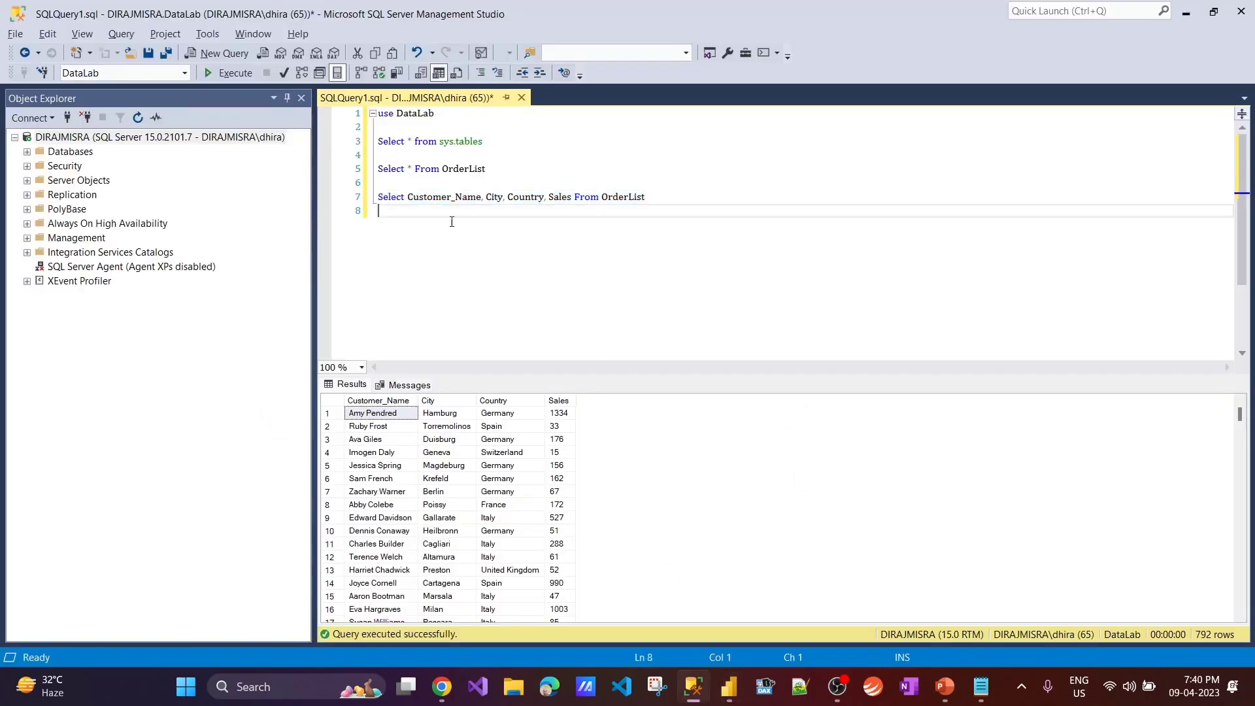
pyautogui.moveTo(377, 196); pyautogui.dragTo(616, 316)
pyautogui.hotkey('alt', 'Tab')
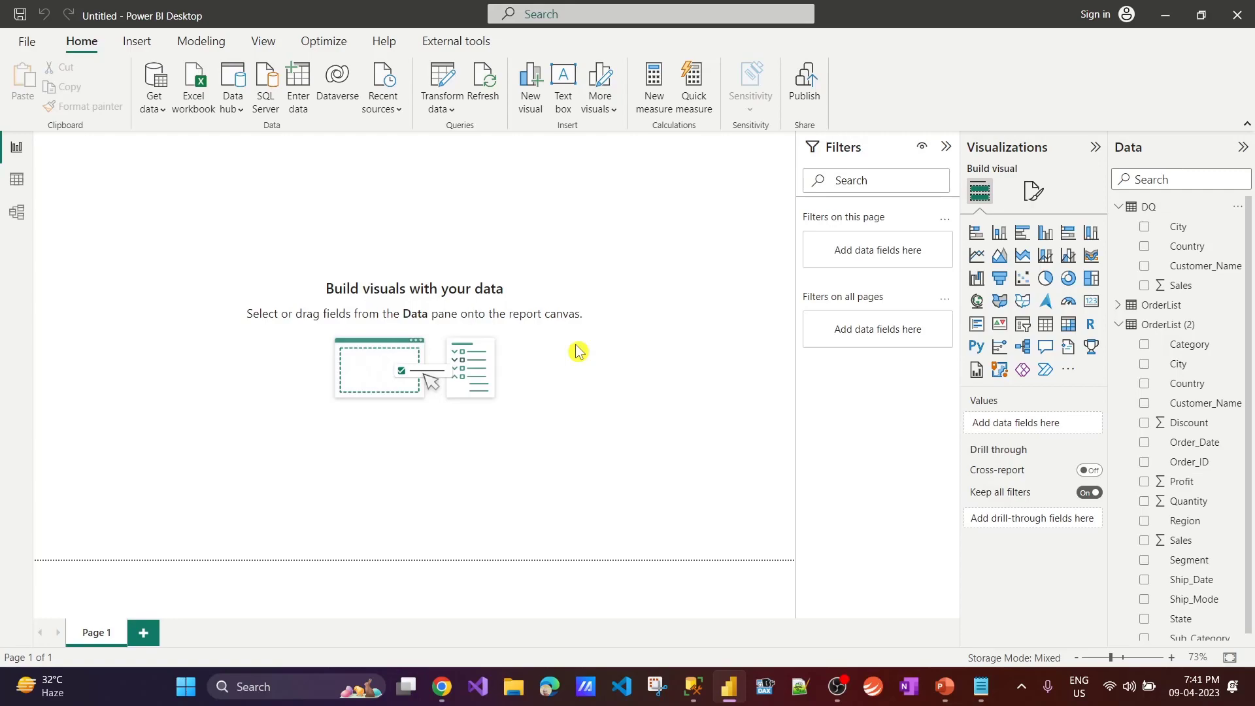
pyautogui.hotkey('alt', 'Tab')
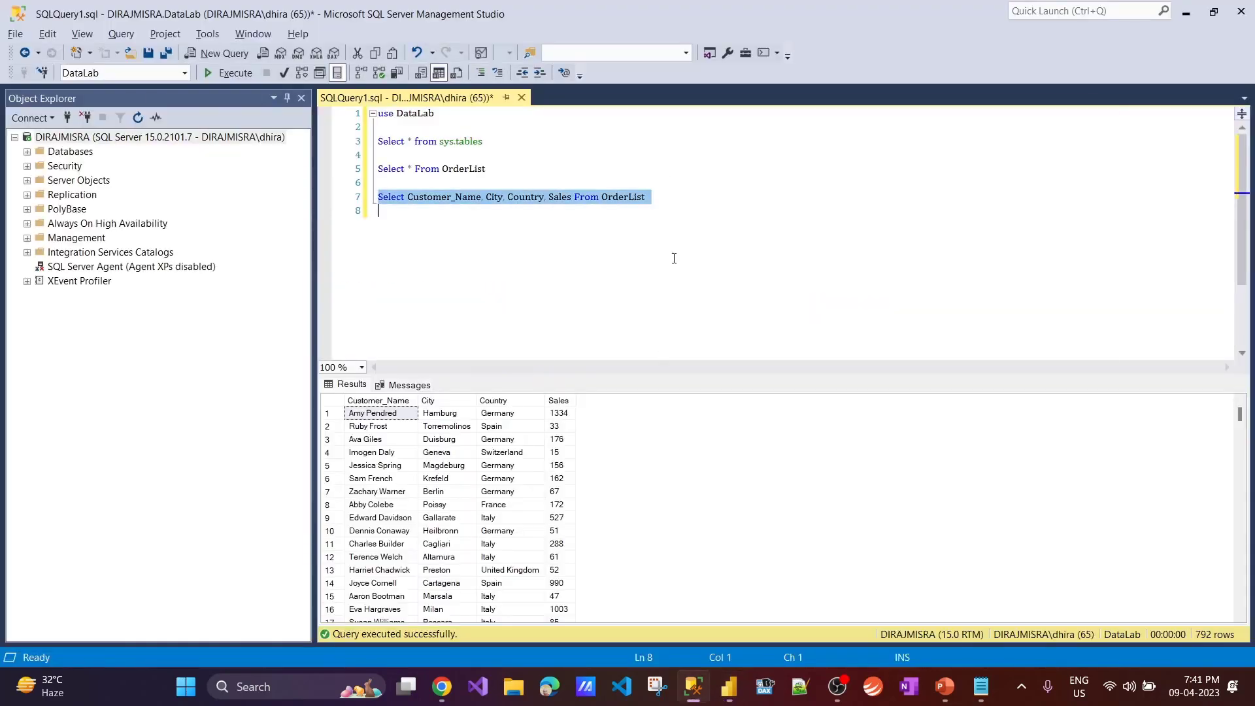
# Switch to Chrome and read the DirectQuery limitations on performance, security, data transformation and modeling.
pyautogui.hotkey('alt', 'Tab')
pyautogui.press('Tab')
pyautogui.scroll(-7, 699, 451)
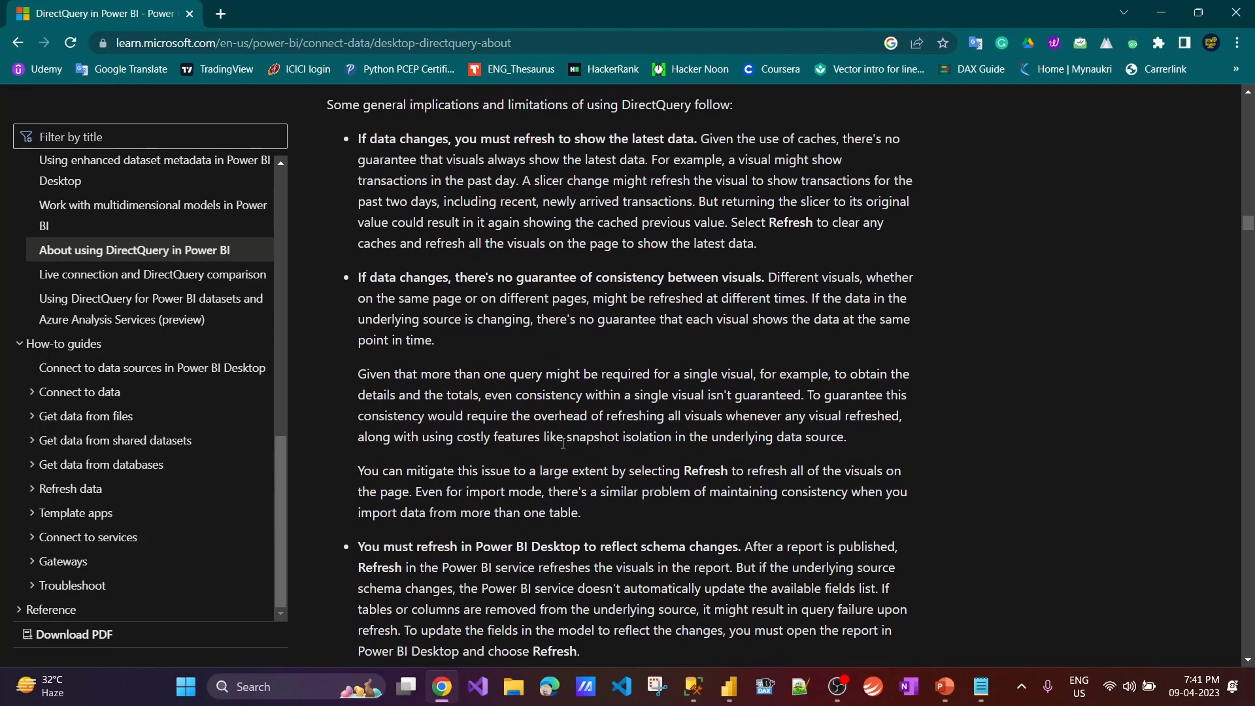
pyautogui.scroll(10, 563, 461)
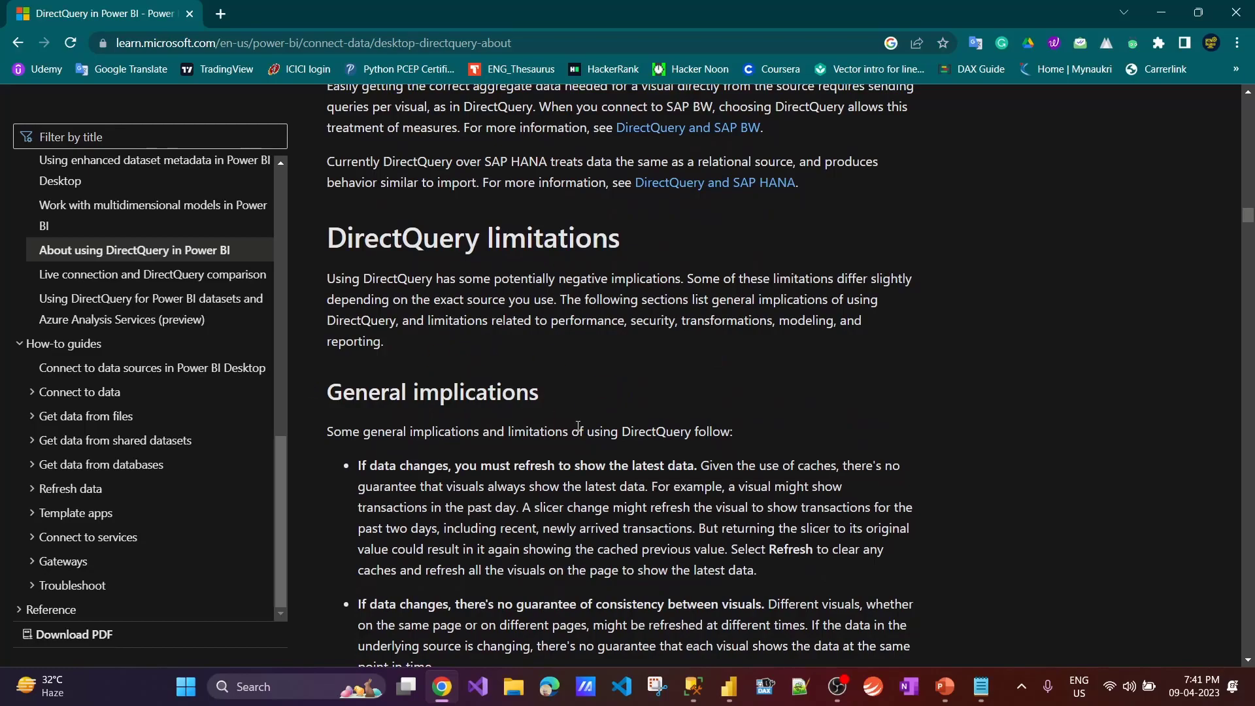
pyautogui.scroll(-4, 578, 426)
pyautogui.scroll(-7, 578, 434)
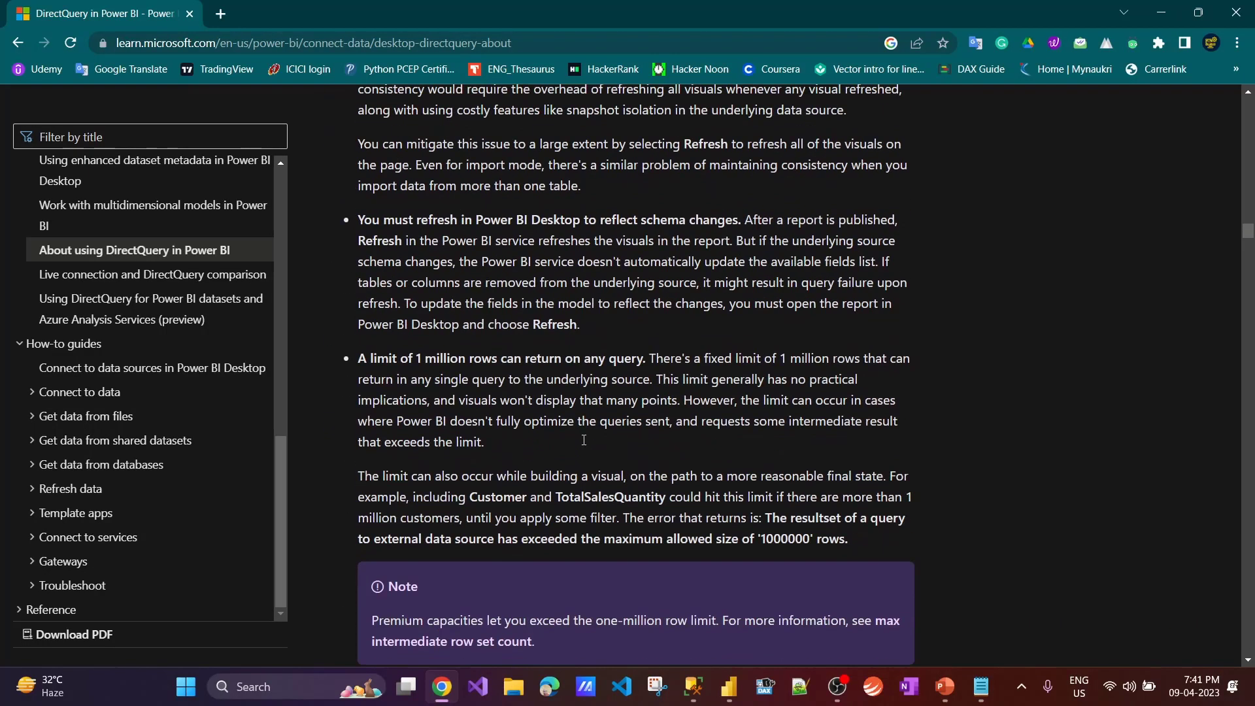
pyautogui.scroll(-11, 586, 448)
pyautogui.scroll(-5, 586, 449)
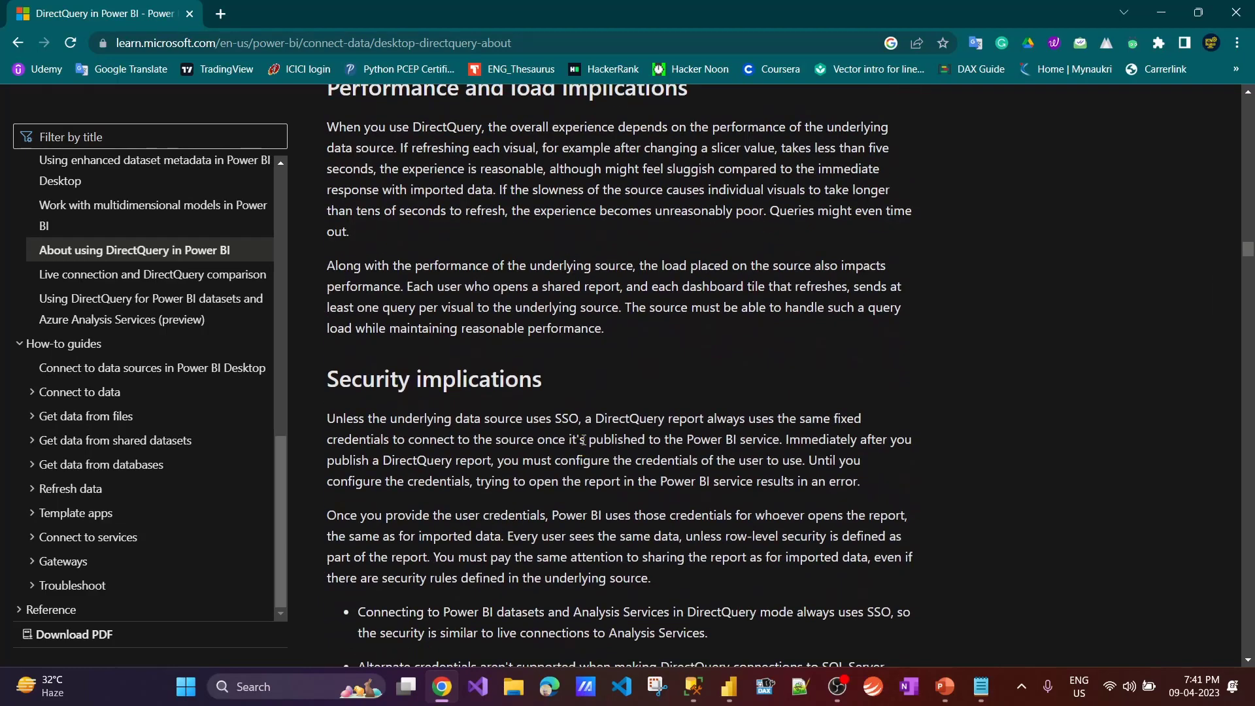
pyautogui.scroll(-5, 584, 439)
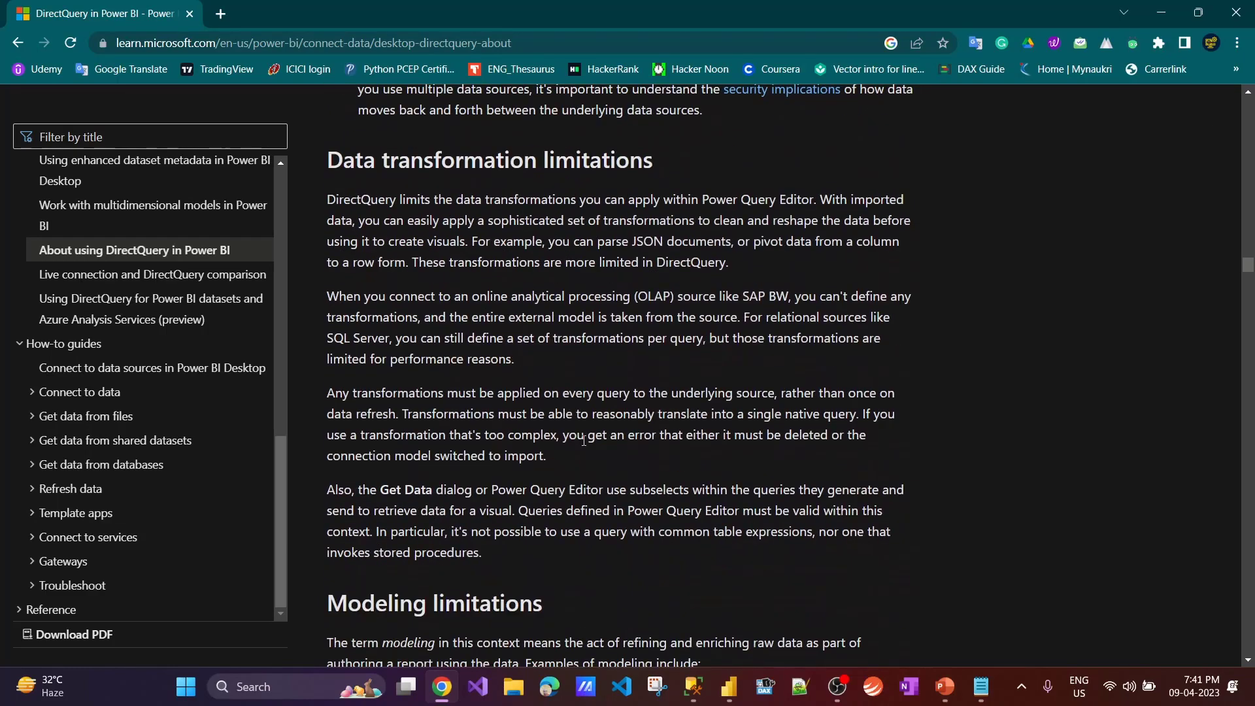
pyautogui.scroll(-1, 608, 551)
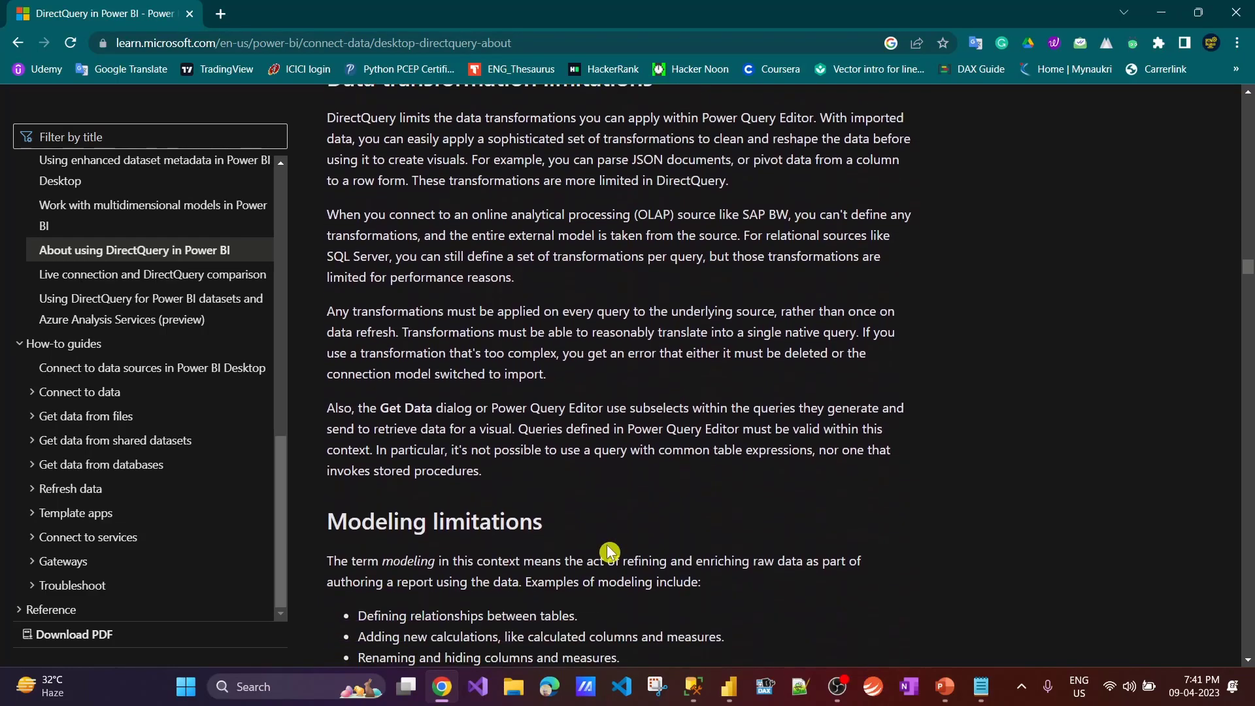
pyautogui.scroll(-5, 608, 551)
pyautogui.click(560, 487)
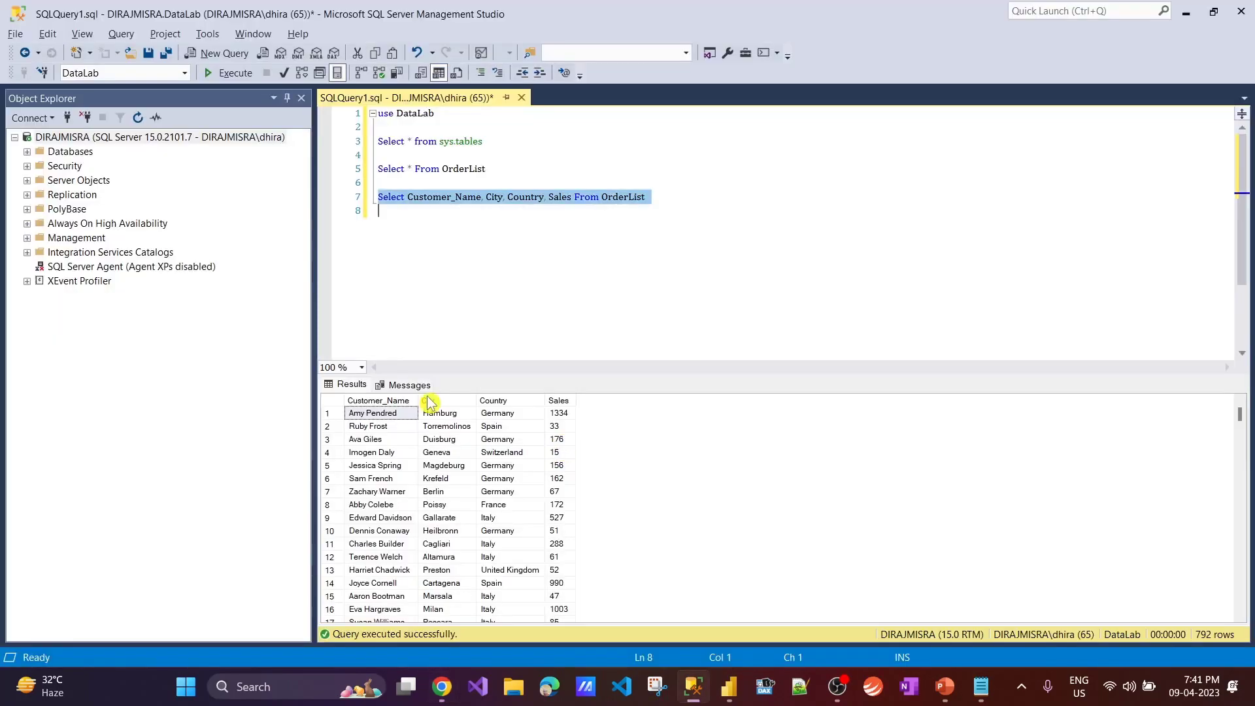
# Return to Power BI Desktop and inspect the storage details of the OrderList (2) and DQ tables in Model view.
pyautogui.hotkey('alt', 'Tab')
pyautogui.hotkey('alt', 'Tab')
pyautogui.press('Tab')
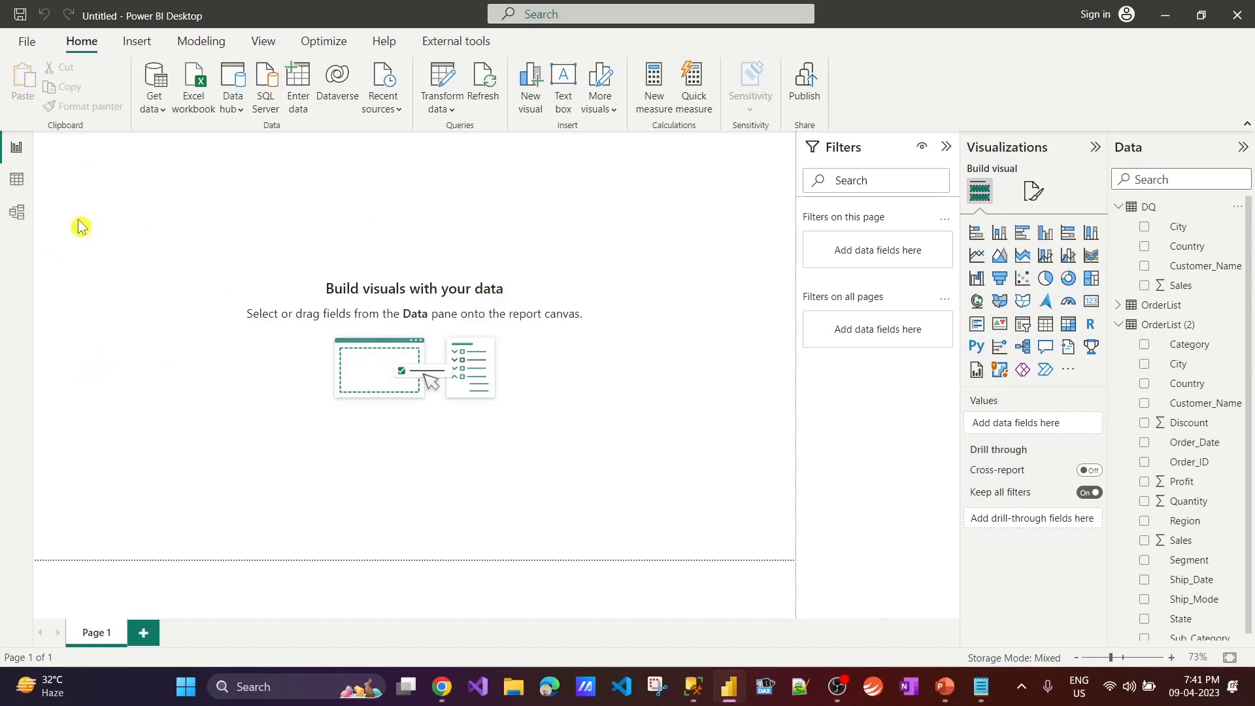
pyautogui.click(17, 213)
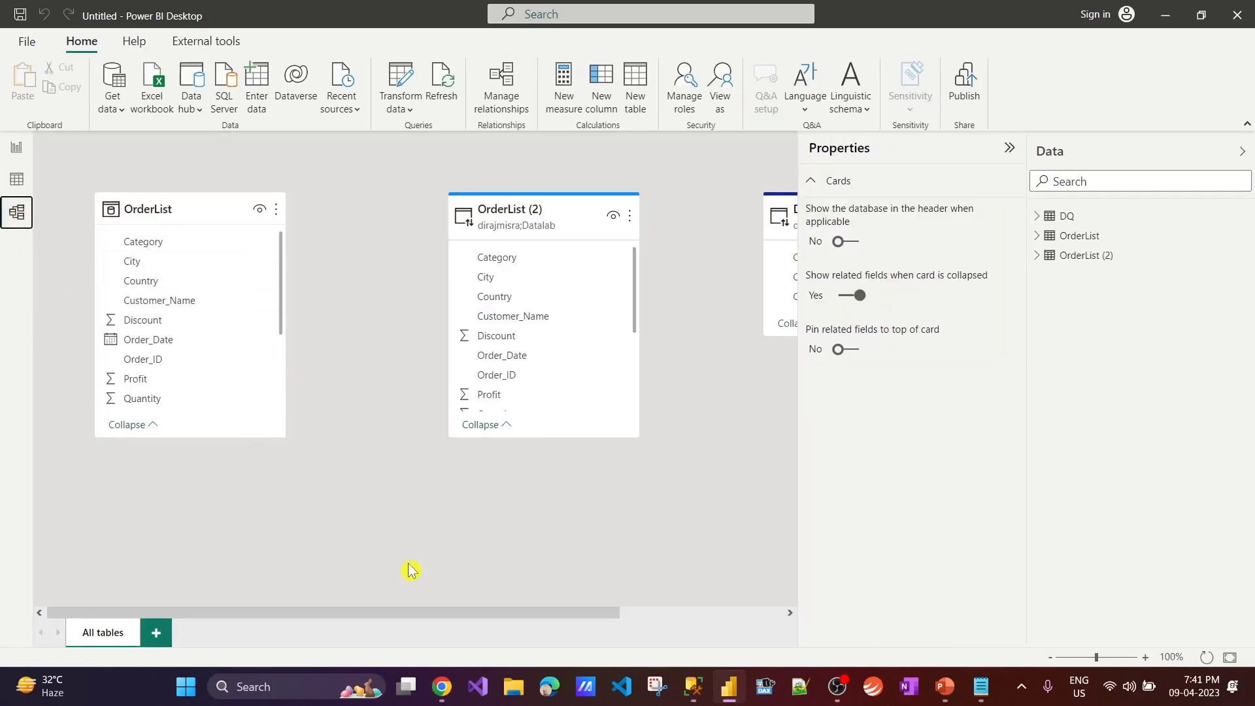
pyautogui.moveTo(392, 615); pyautogui.dragTo(135, 615)
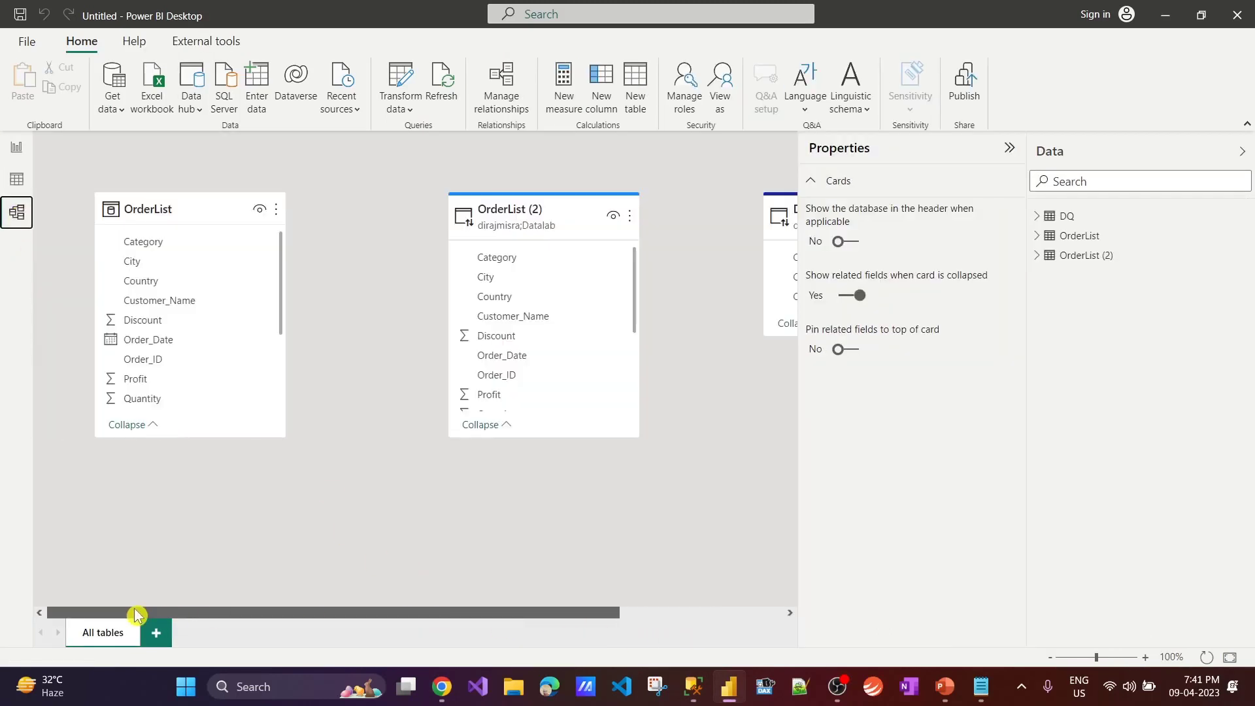
pyautogui.moveTo(373, 612); pyautogui.dragTo(536, 612)
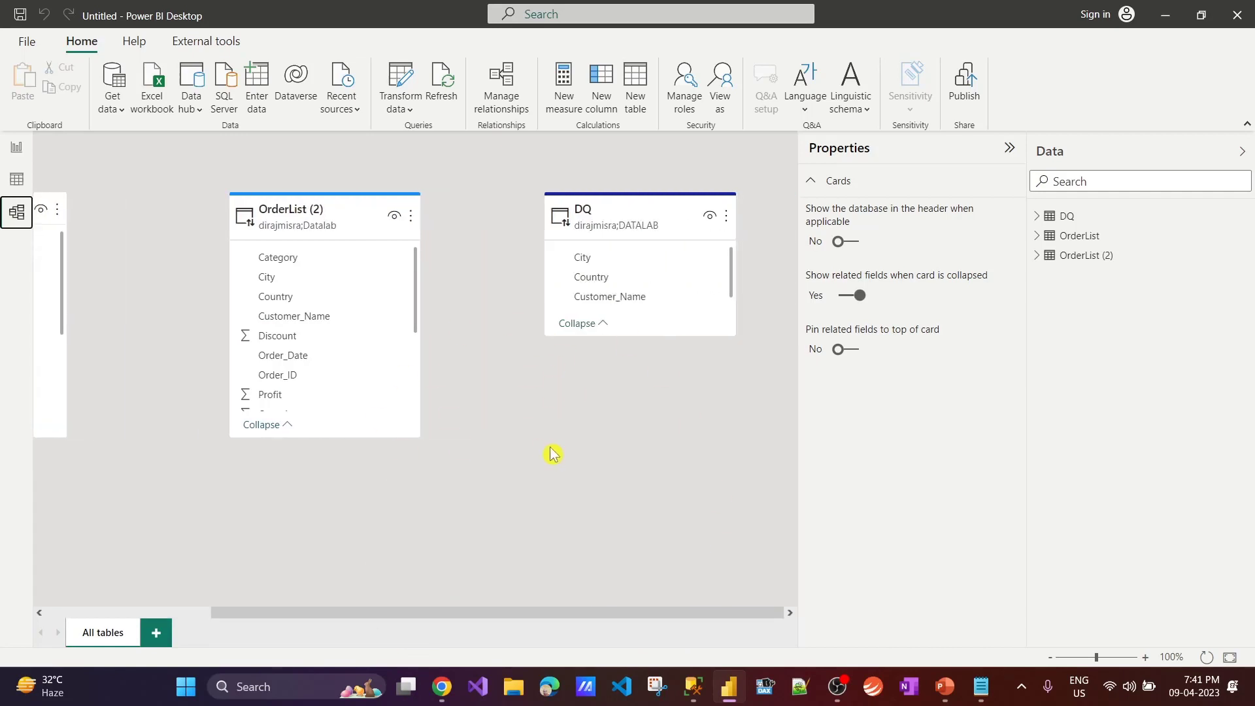
pyautogui.click(652, 207)
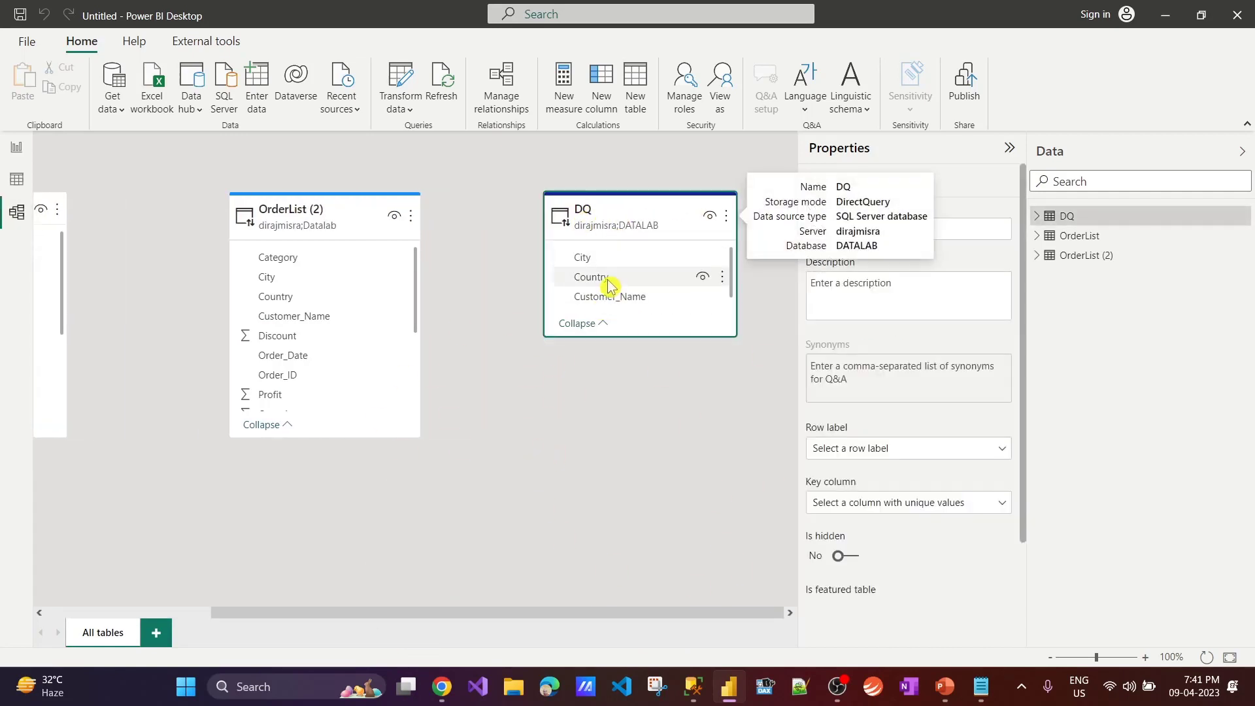
pyautogui.click(321, 222)
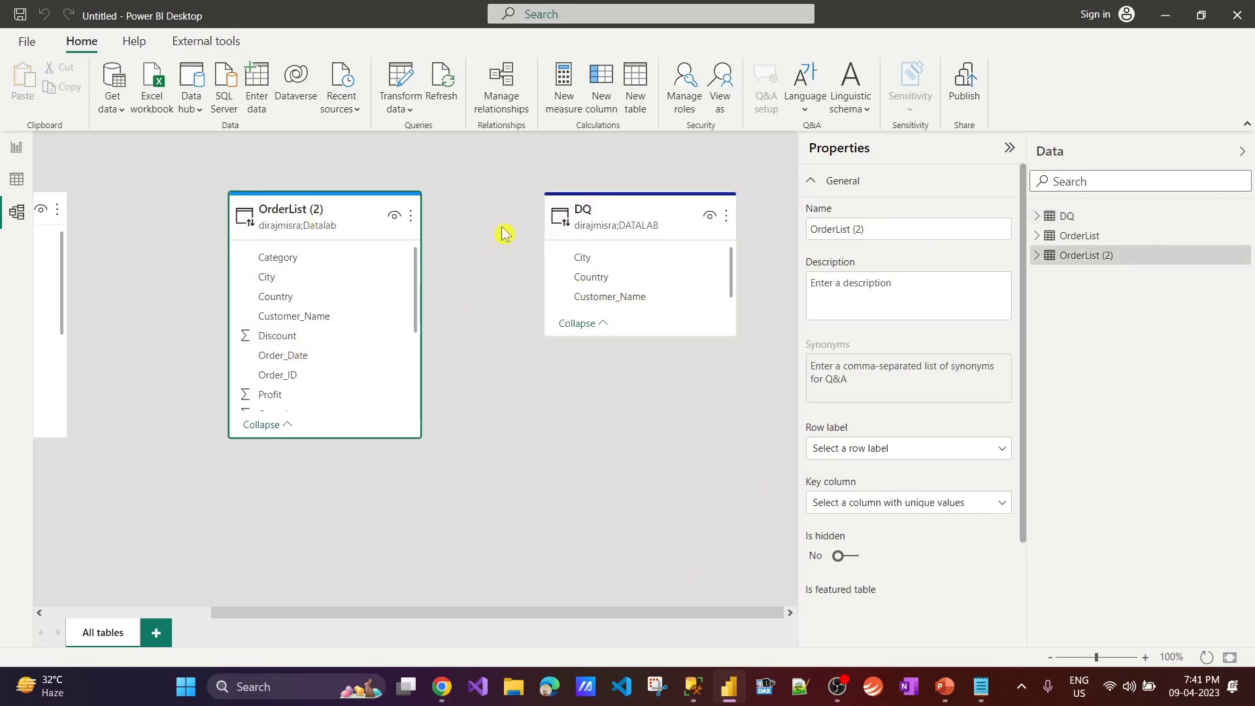
pyautogui.click(605, 219)
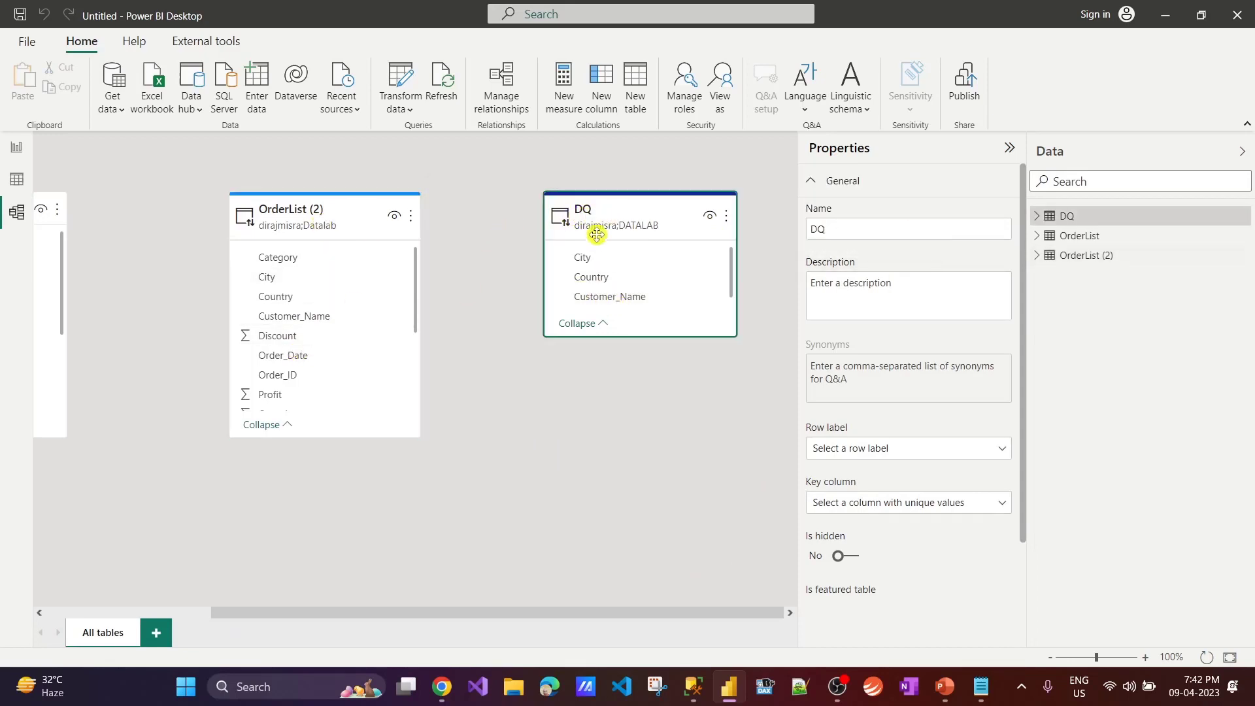
# Try to create a relationship from Order_ID in OrderList (2) to Sales in DQ.
pyautogui.click(359, 221)
pyautogui.moveTo(327, 382); pyautogui.dragTo(603, 330)
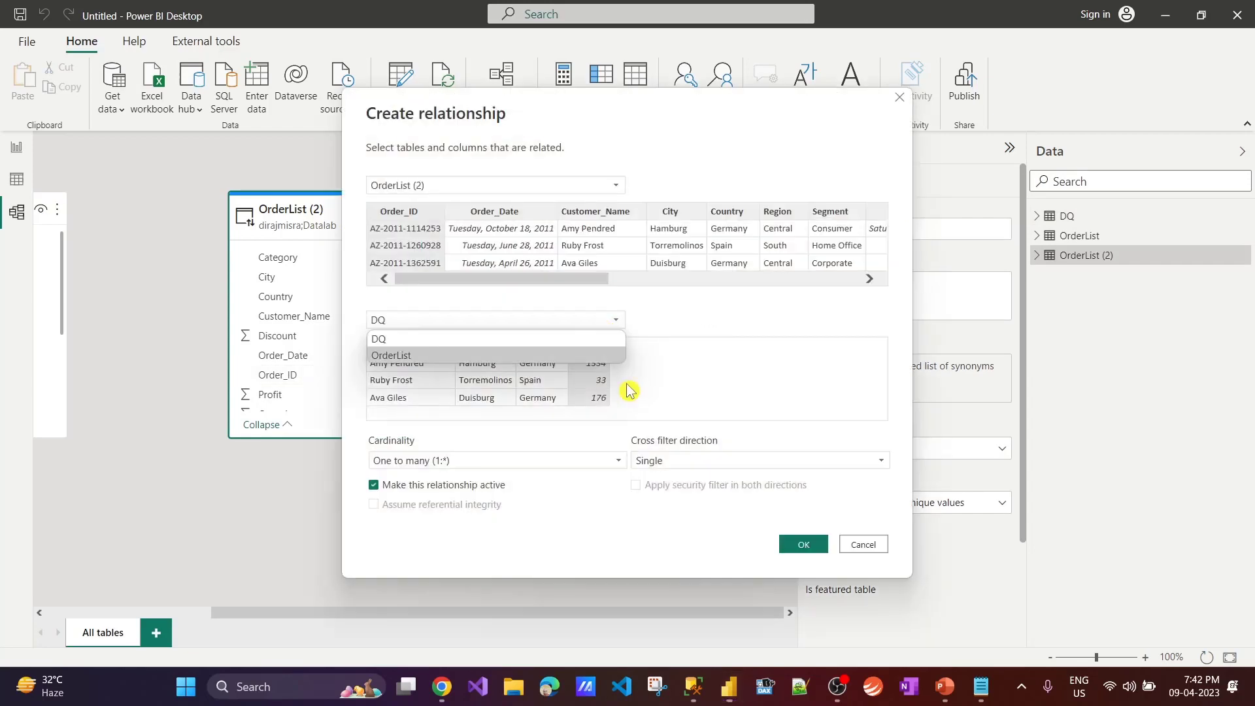
pyautogui.click(865, 543)
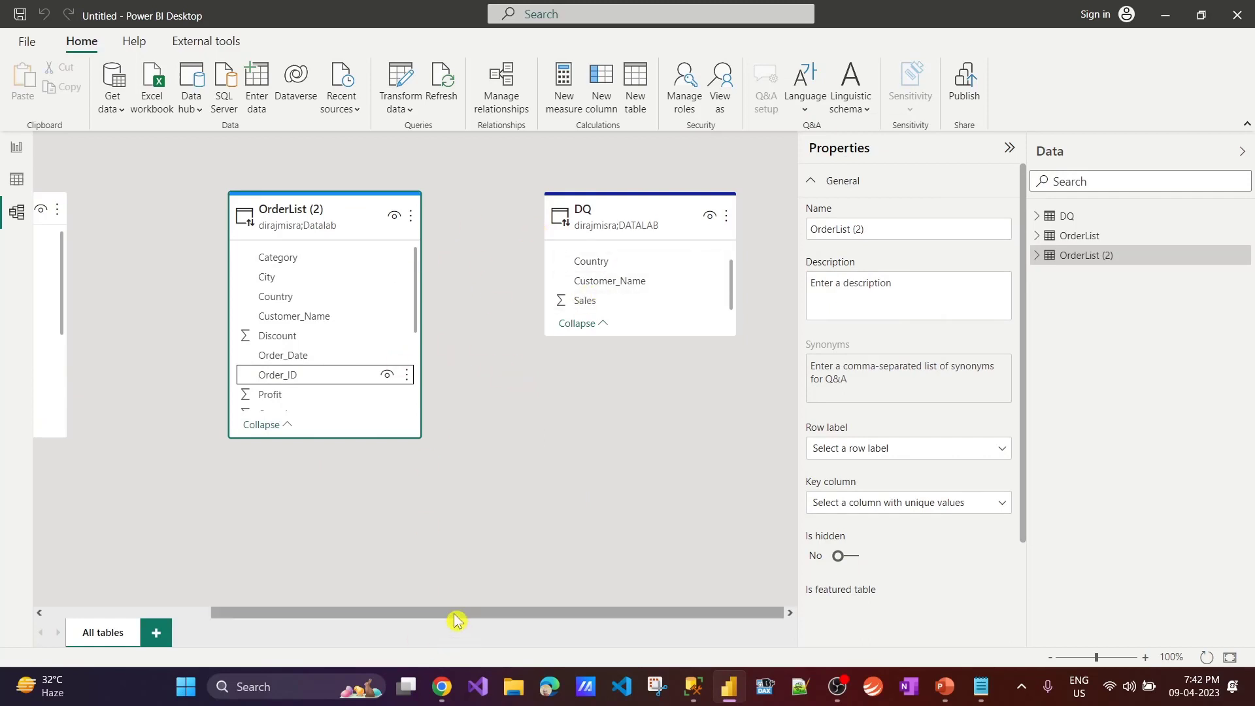
# Check the OrderList card in Model view and DQ in Data view, and glance at the source query in SQL Server Management Studio.
pyautogui.moveTo(455, 619); pyautogui.dragTo(11, 614)
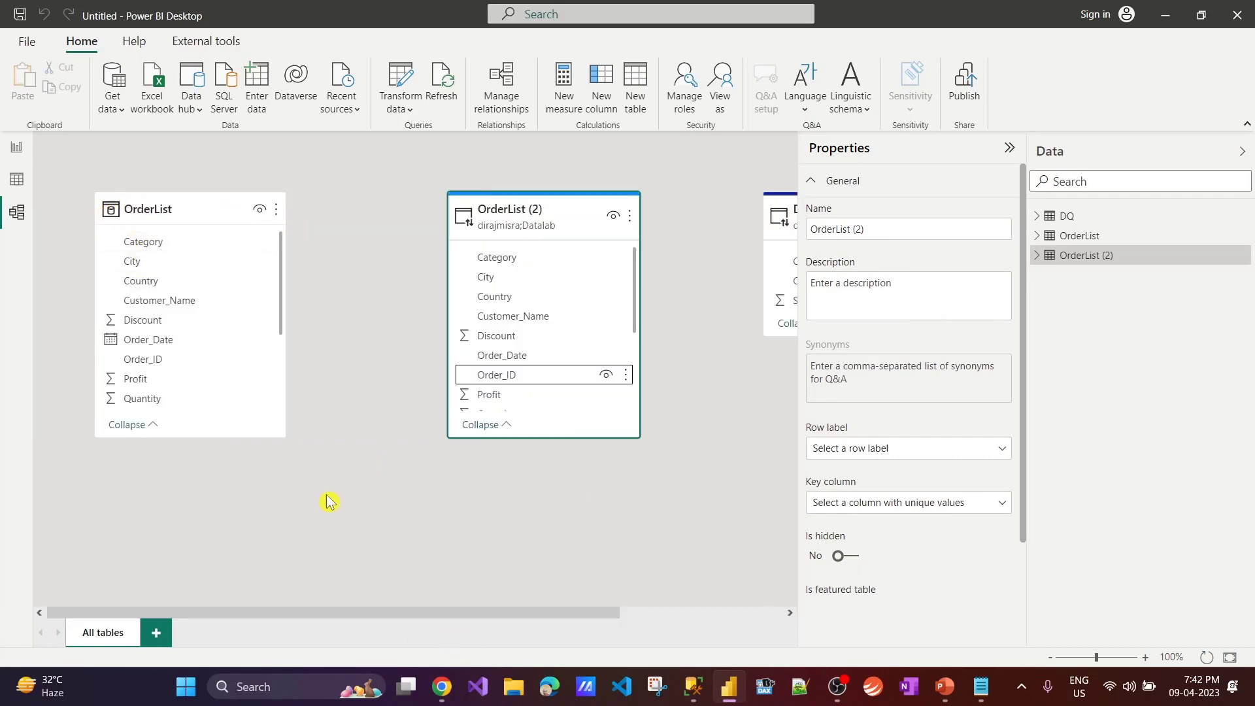
pyautogui.click(16, 178)
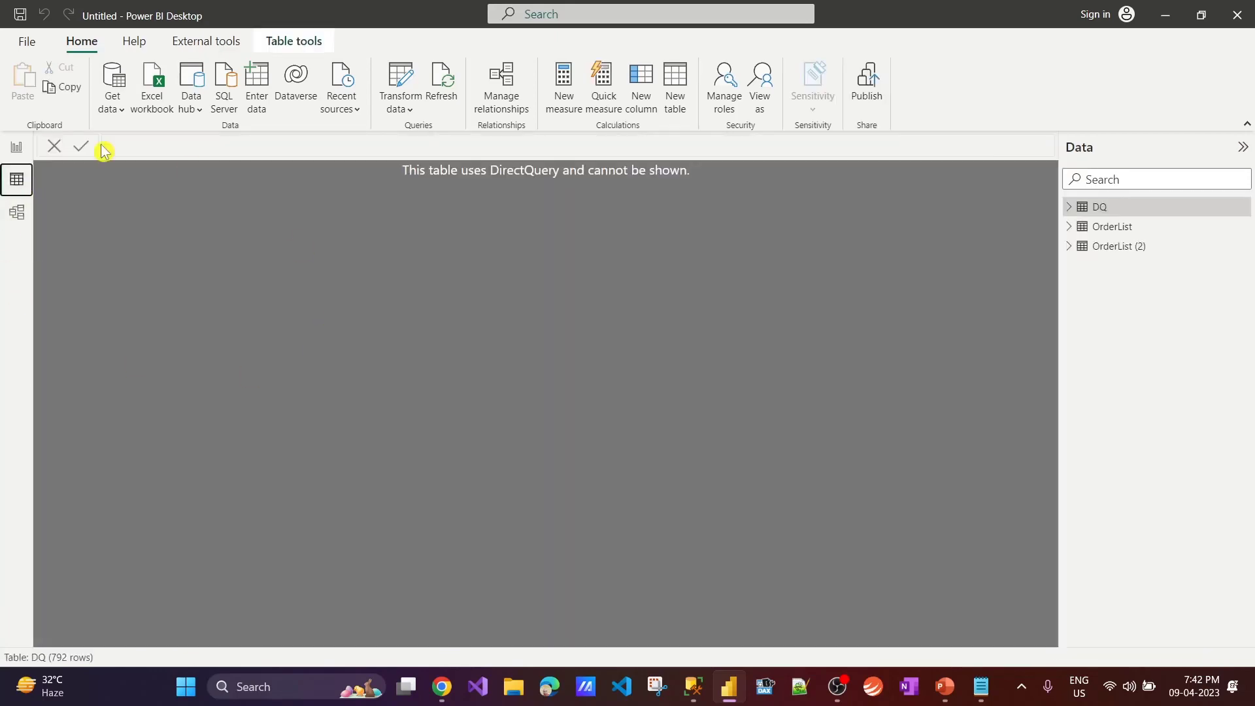
pyautogui.click(15, 147)
pyautogui.hotkey('alt', 'Tab')
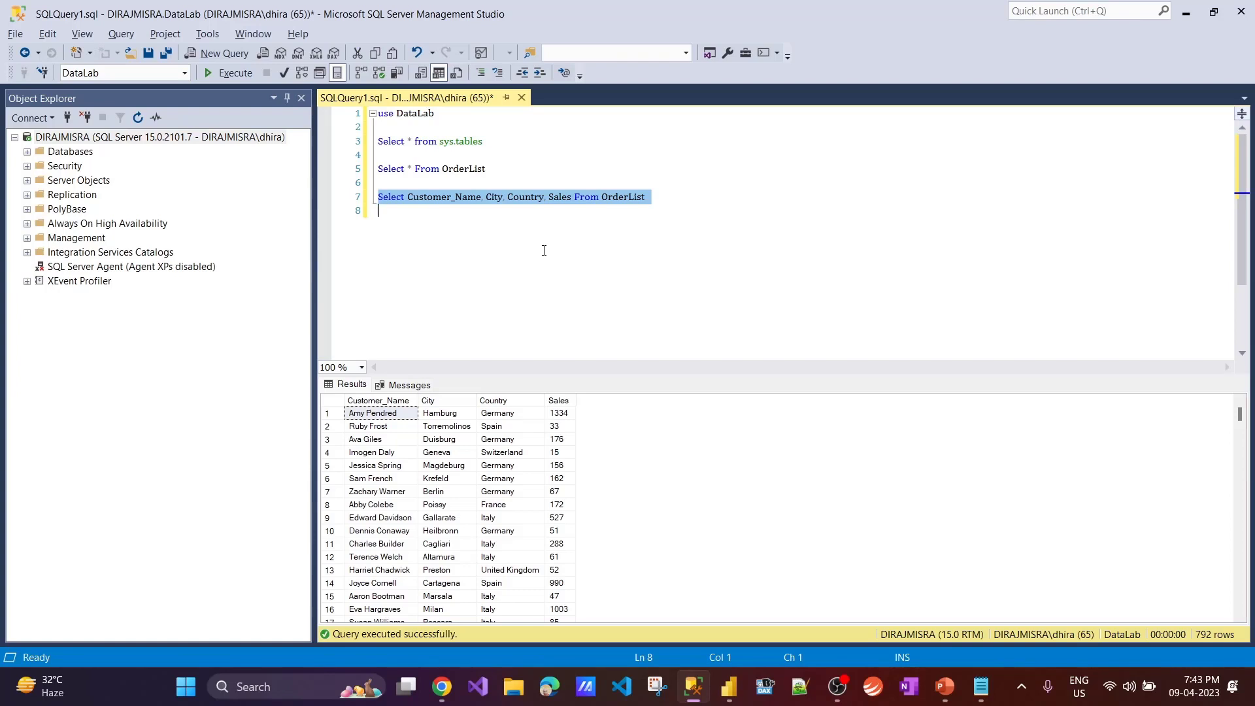
pyautogui.hotkey('alt', 'Tab')
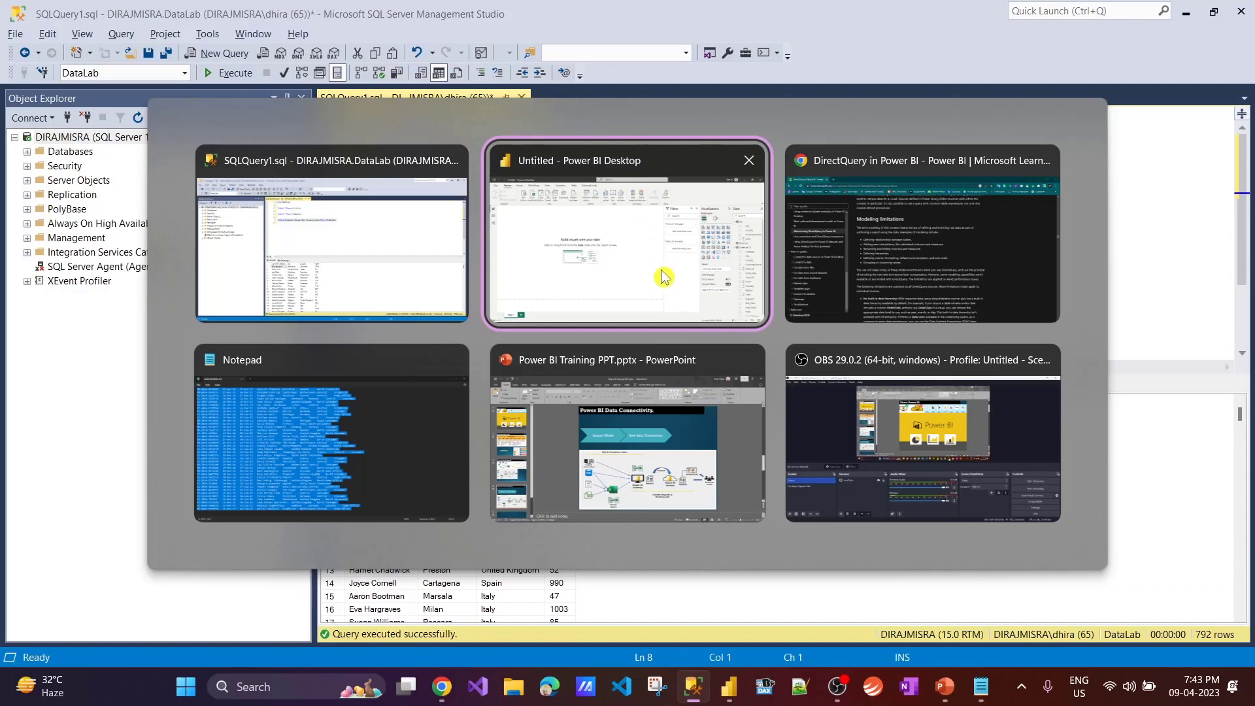